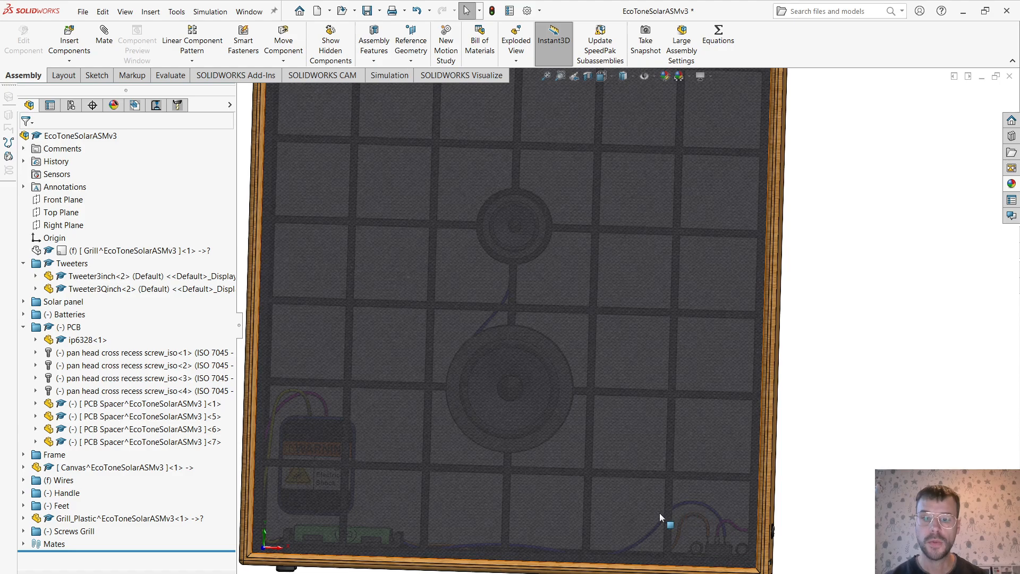
# Hide the Canvas component to expose the internal components behind the speaker's front grill.
pyautogui.moveTo(612, 466); pyautogui.dragTo(668, 495, button='middle')
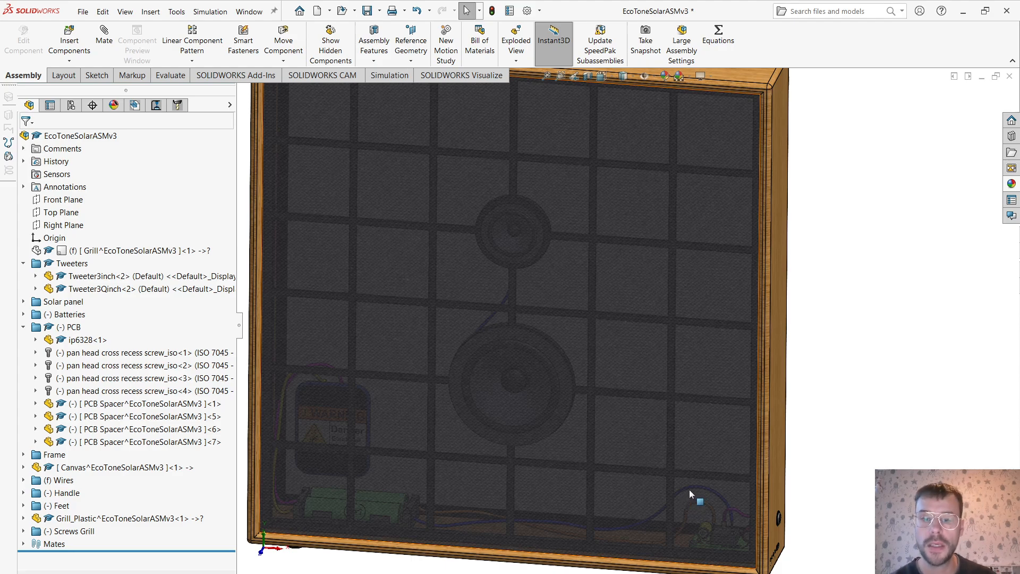
pyautogui.press('f')
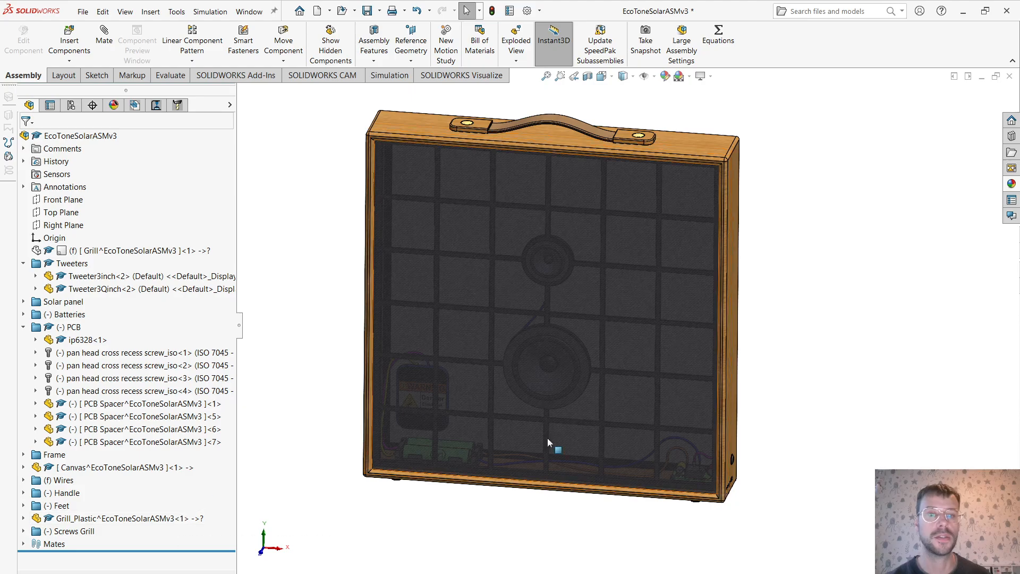
pyautogui.moveTo(852, 485); pyautogui.dragTo(382, 457, button='middle')
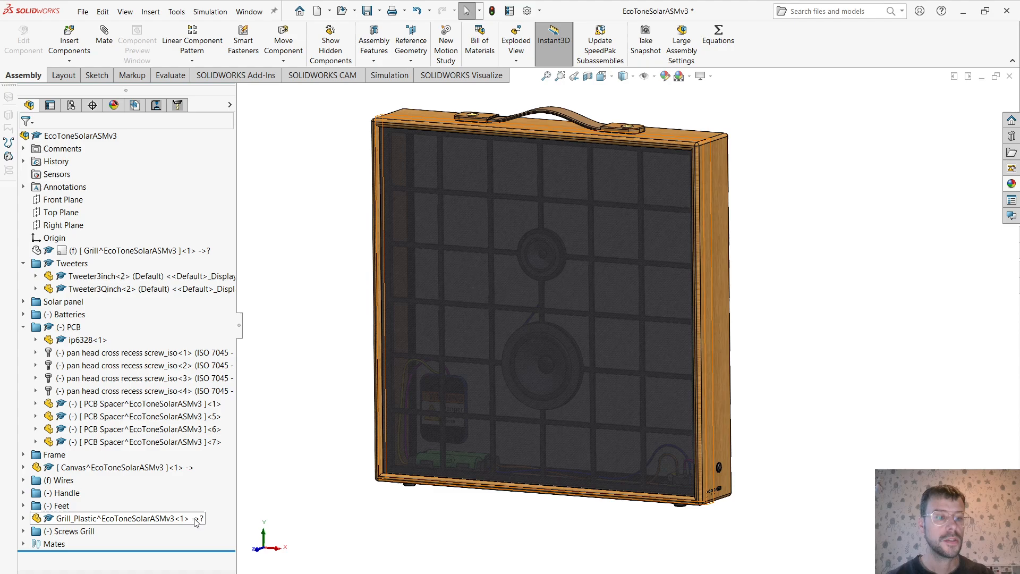
pyautogui.click(87, 467)
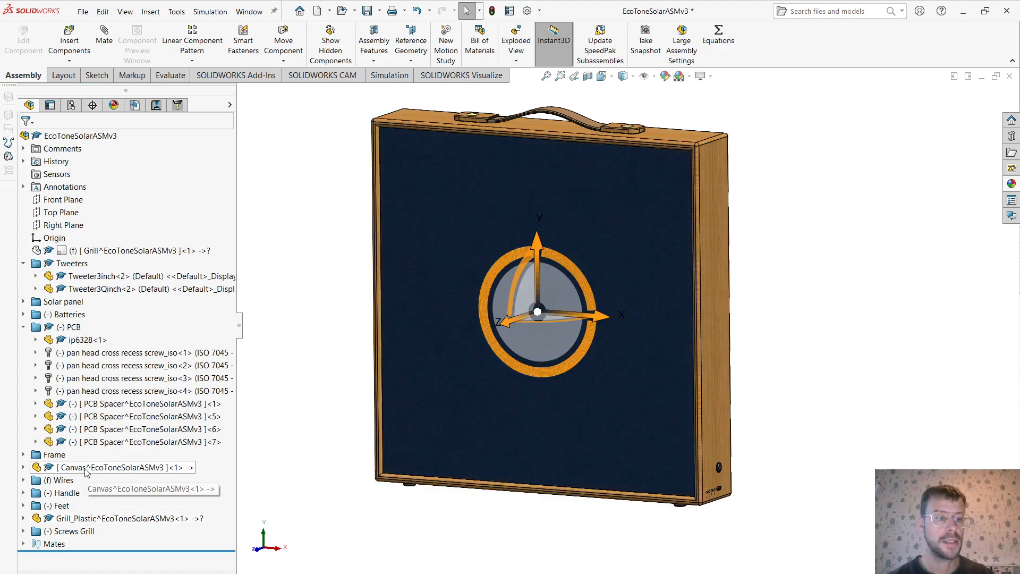
pyautogui.rightClick(86, 468)
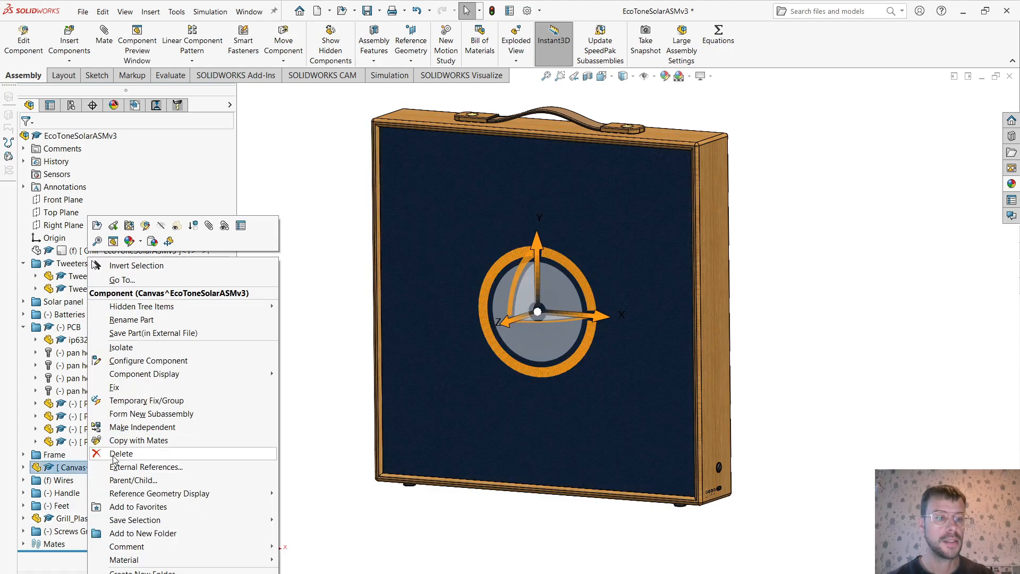
pyautogui.click(153, 240)
pyautogui.click(353, 397)
pyautogui.moveTo(353, 397); pyautogui.dragTo(357, 433, button='middle')
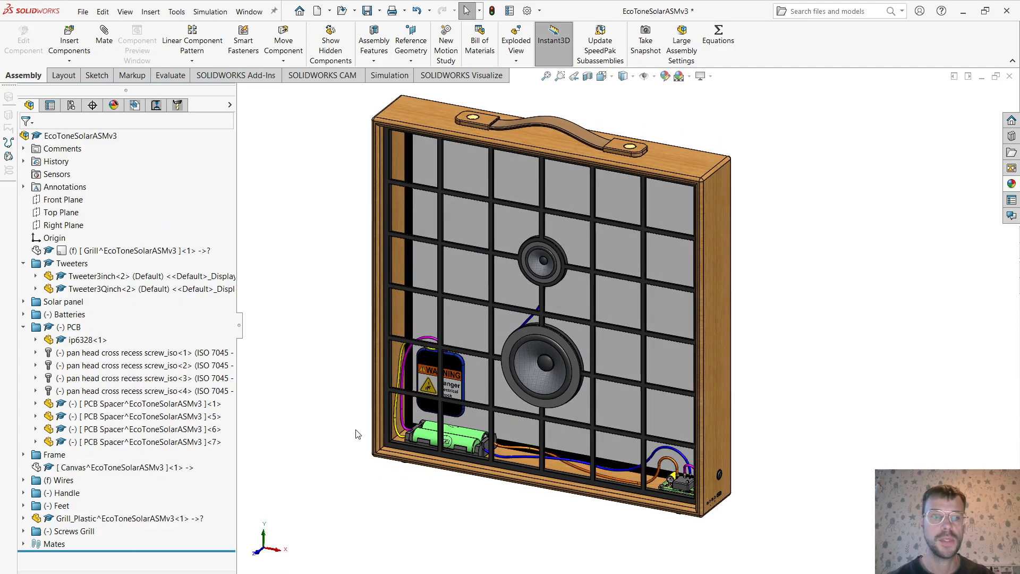
# Hide the Solar panel, Handle, Feet and Frame folders together in the assembly.
pyautogui.click(63, 302)
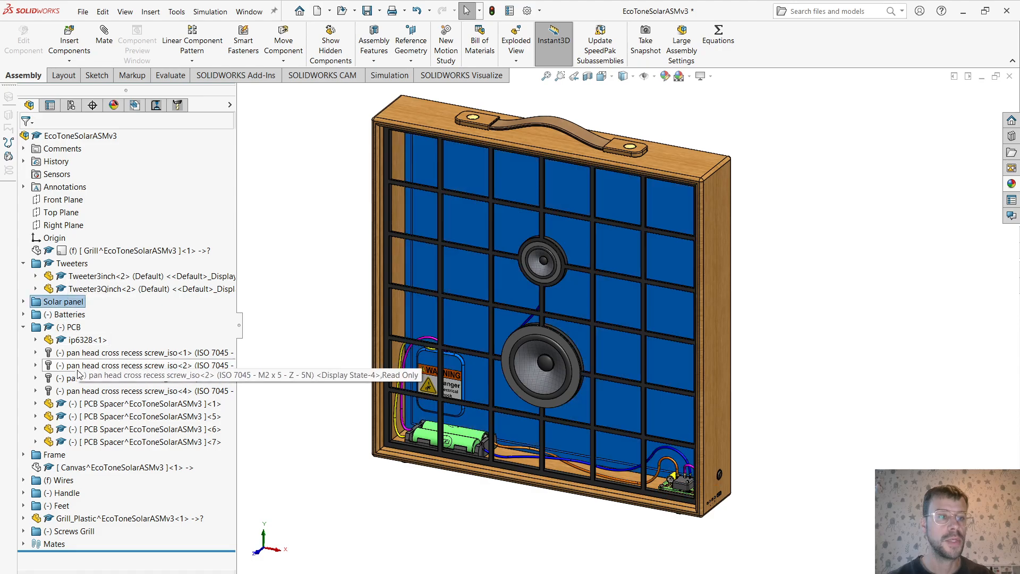
pyautogui.keyDown('ctrl'); pyautogui.click(67, 493); pyautogui.keyUp('ctrl')
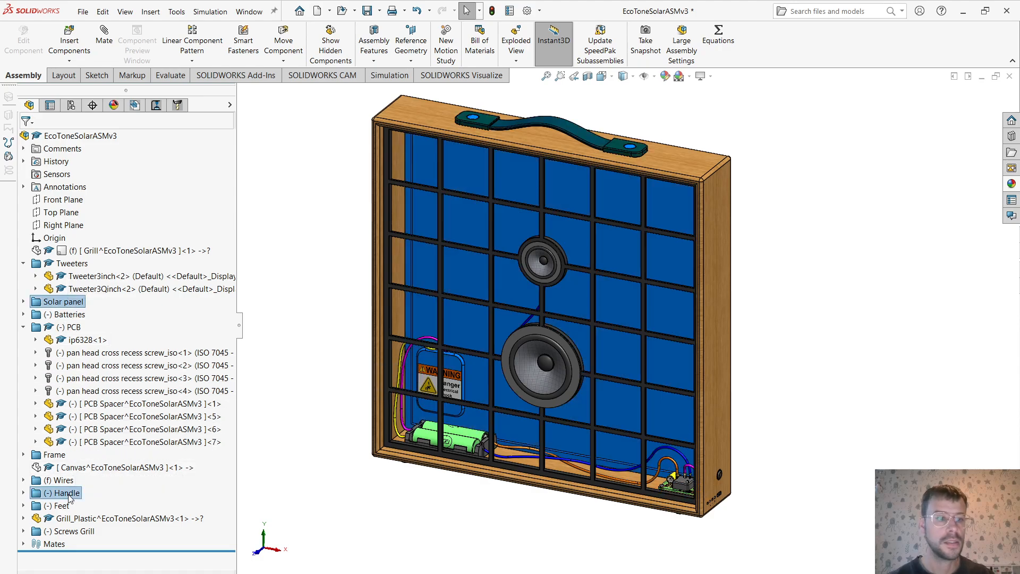
pyautogui.keyDown('ctrl'); pyautogui.click(65, 509); pyautogui.keyUp('ctrl')
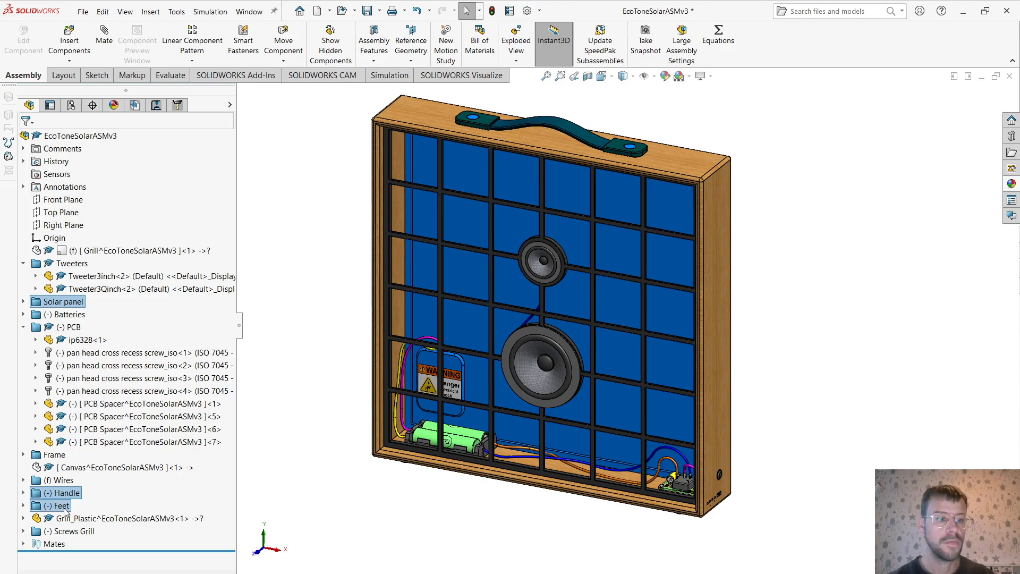
pyautogui.keyDown('ctrl'); pyautogui.click(55, 455); pyautogui.keyUp('ctrl')
pyautogui.rightClick(55, 455)
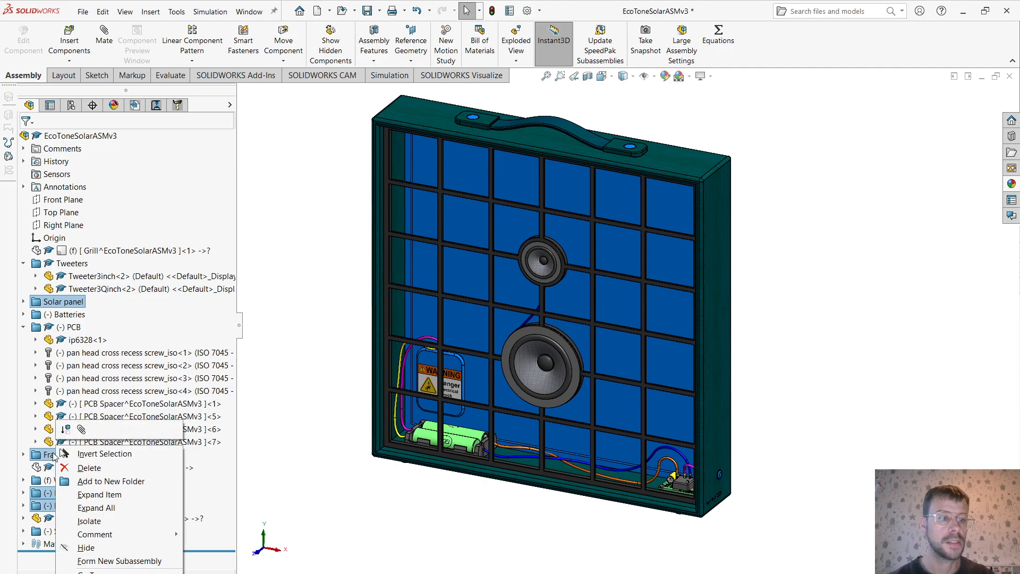
pyautogui.click(97, 549)
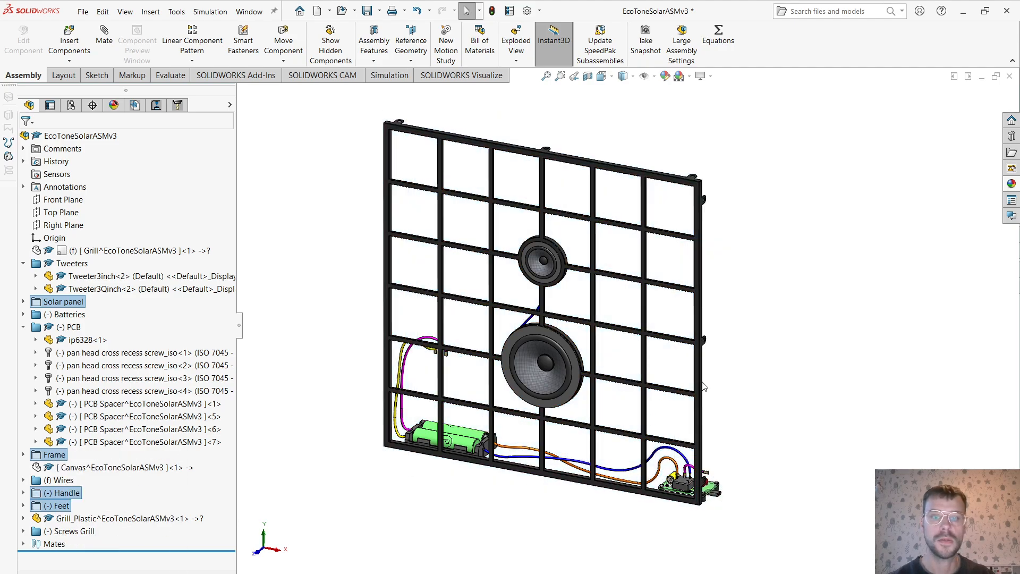
pyautogui.click(842, 375)
# Examine from behind how the existing wires run between the speakers, the battery holder terminals and the PCB.
pyautogui.moveTo(834, 413); pyautogui.dragTo(615, 368, button='middle')
pyautogui.scroll(-5, 638, 412)
pyautogui.scroll(-4, 632, 361)
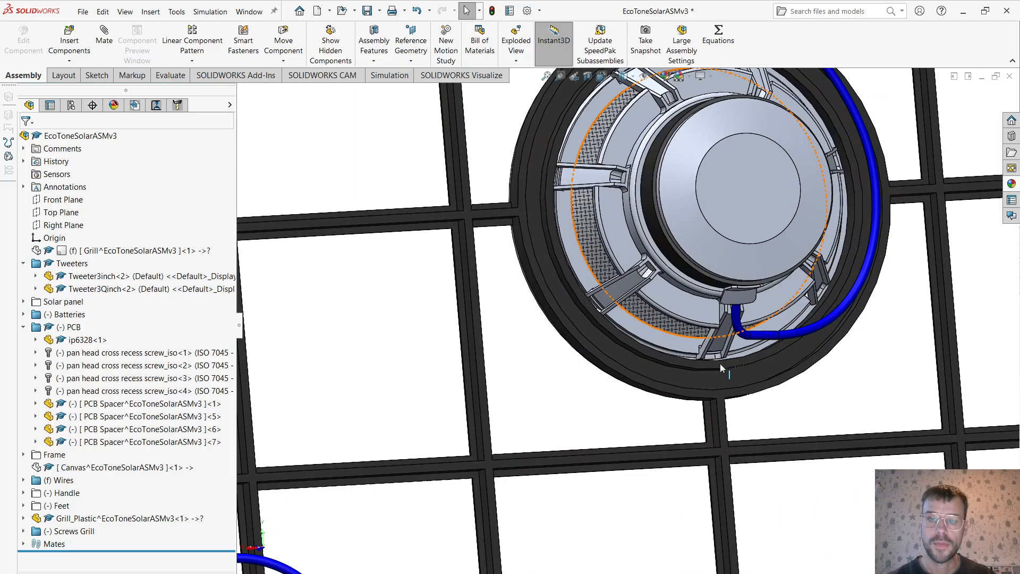
pyautogui.scroll(3, 672, 464)
pyautogui.scroll(-4, 681, 470)
pyautogui.moveTo(775, 486); pyautogui.dragTo(888, 495, button='middle')
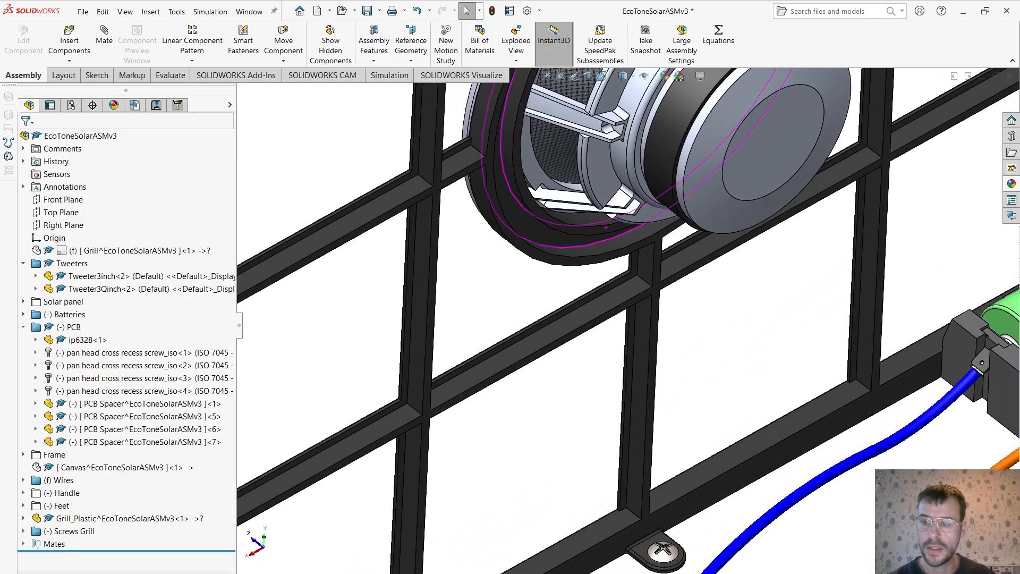
pyautogui.scroll(3, 814, 403)
pyautogui.scroll(-7, 811, 397)
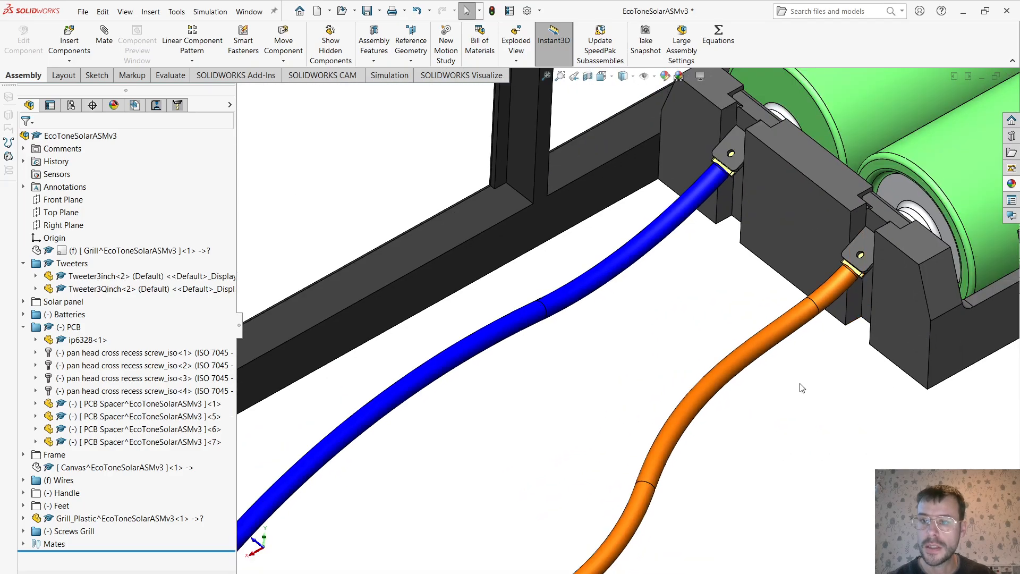
pyautogui.scroll(-2, 802, 388)
pyautogui.moveTo(831, 421); pyautogui.dragTo(797, 335, button='middle')
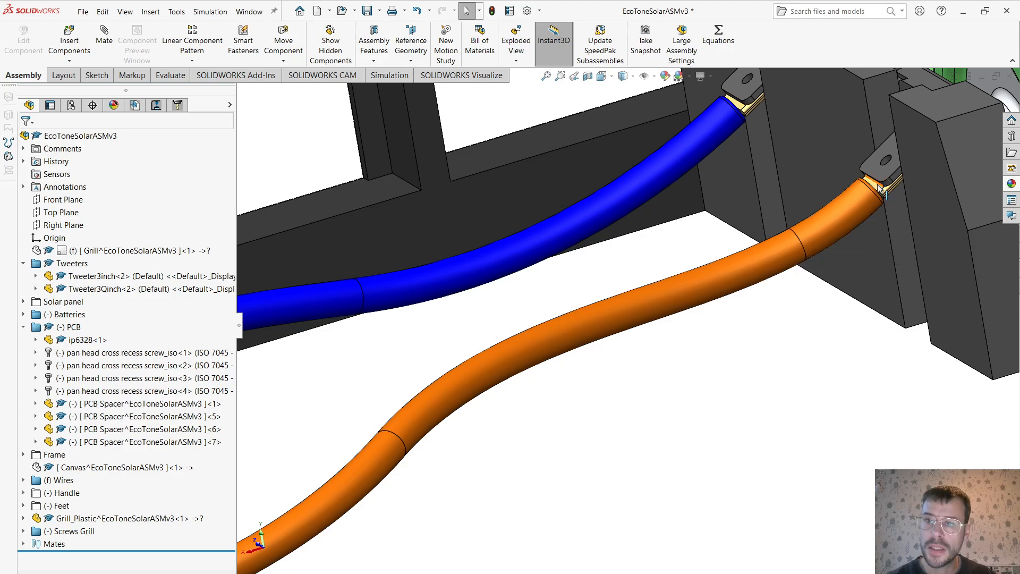
pyautogui.scroll(3, 611, 333)
pyautogui.scroll(6, 545, 487)
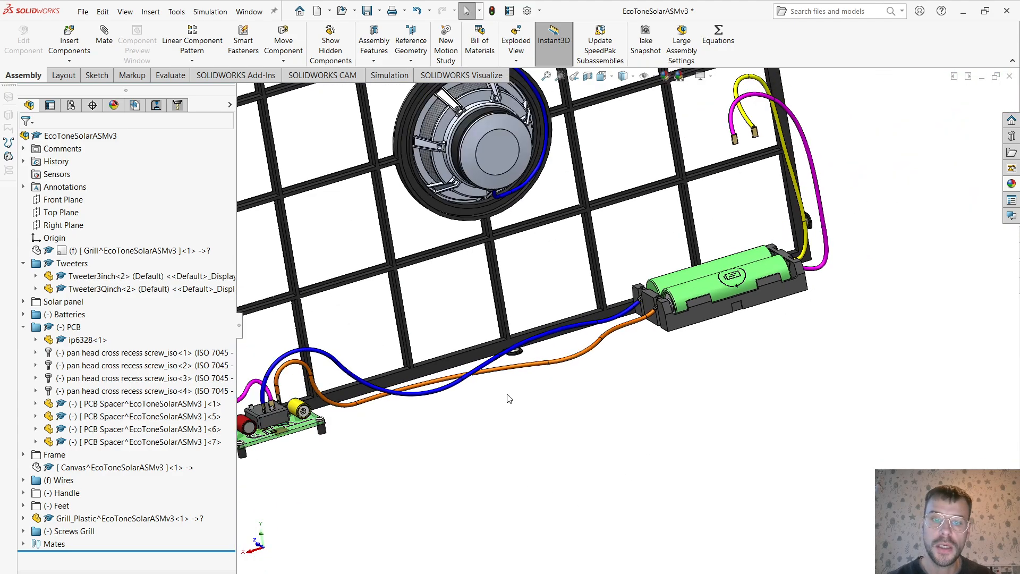
pyautogui.scroll(-4, 495, 393)
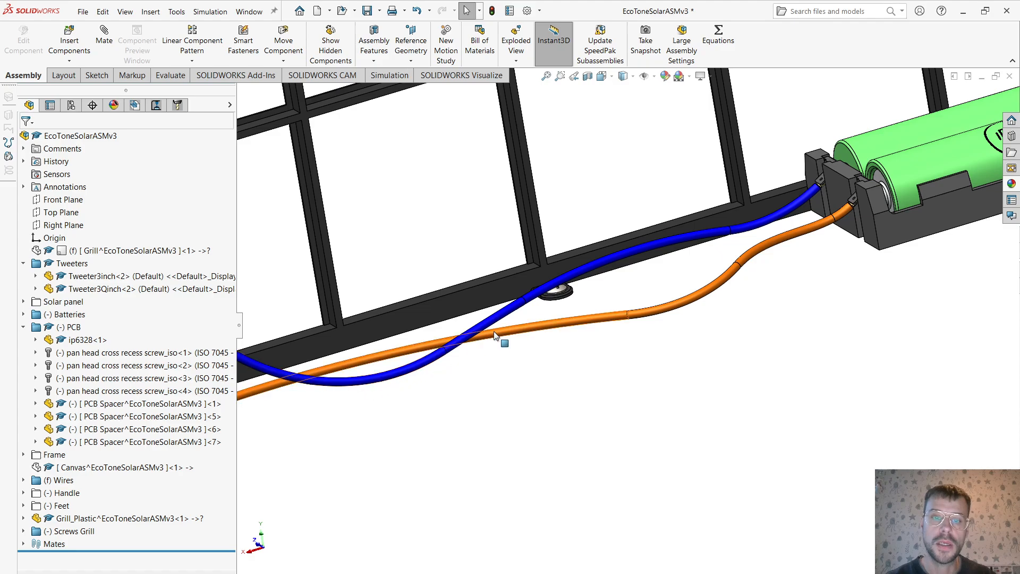
pyautogui.scroll(2, 585, 378)
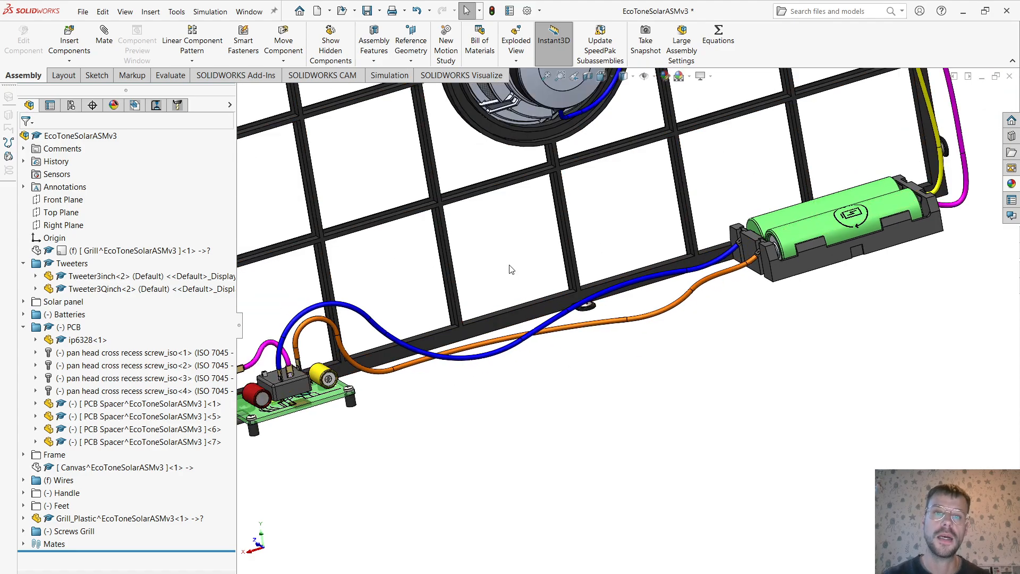
pyautogui.scroll(-3, 504, 234)
pyautogui.scroll(1, 505, 236)
pyautogui.scroll(2, 520, 201)
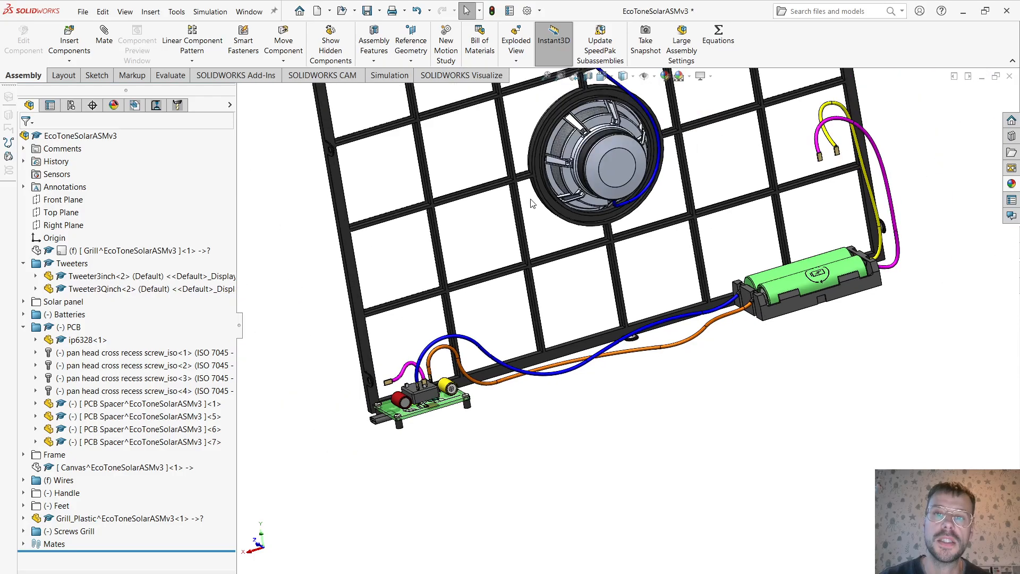
pyautogui.scroll(-4, 584, 250)
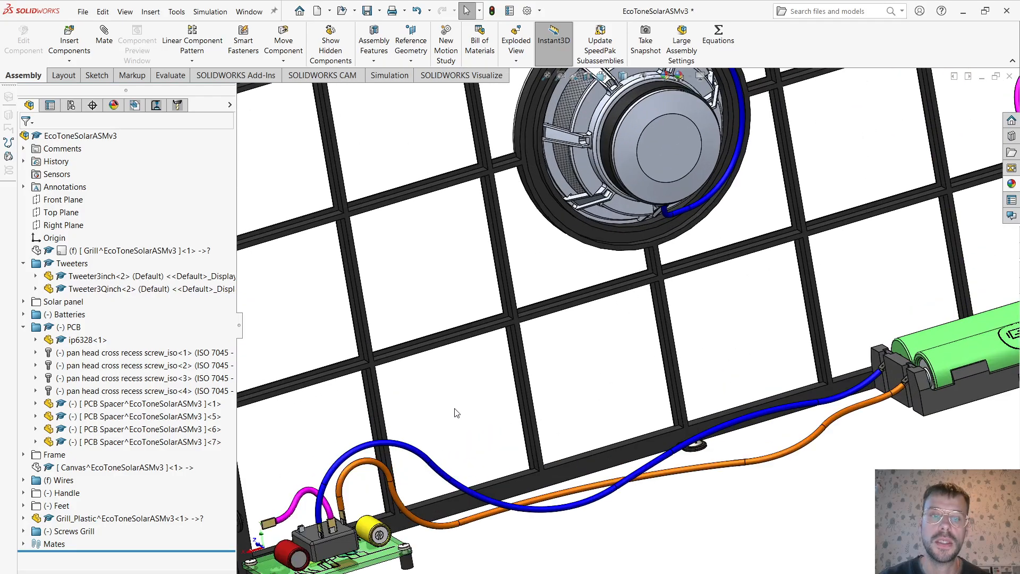
pyautogui.moveTo(455, 408); pyautogui.dragTo(474, 423, button='middle')
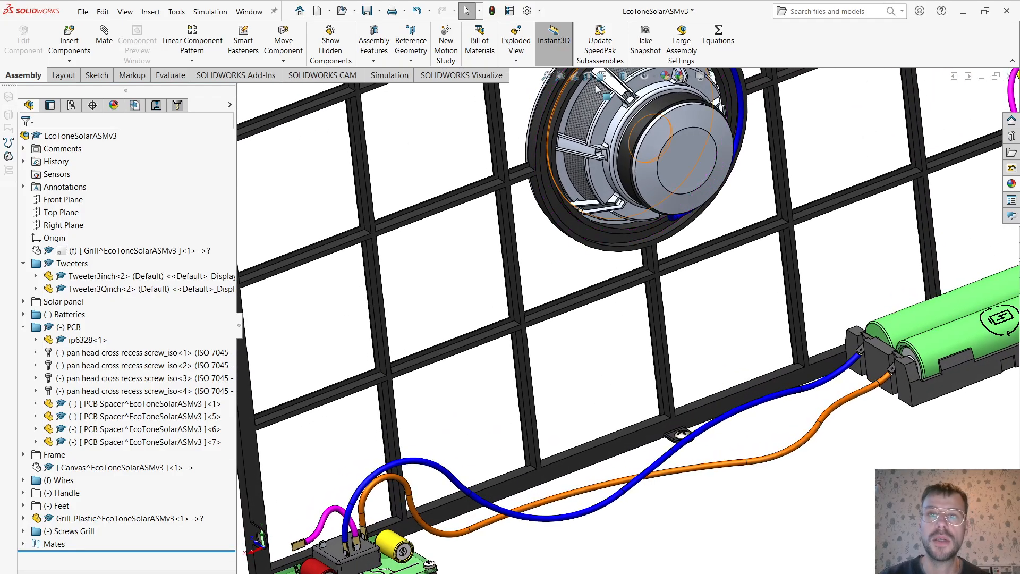
# Turn on the display of sketches and inspect the free pair of terminal tabs on the PCB's connector block.
pyautogui.click(652, 77)
pyautogui.click(660, 180)
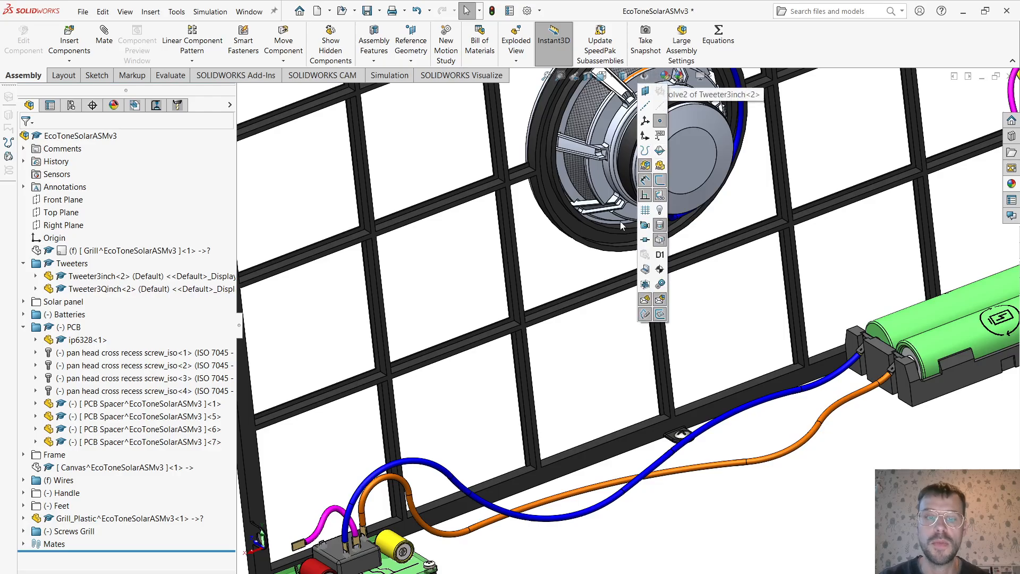
pyautogui.scroll(-10, 360, 481)
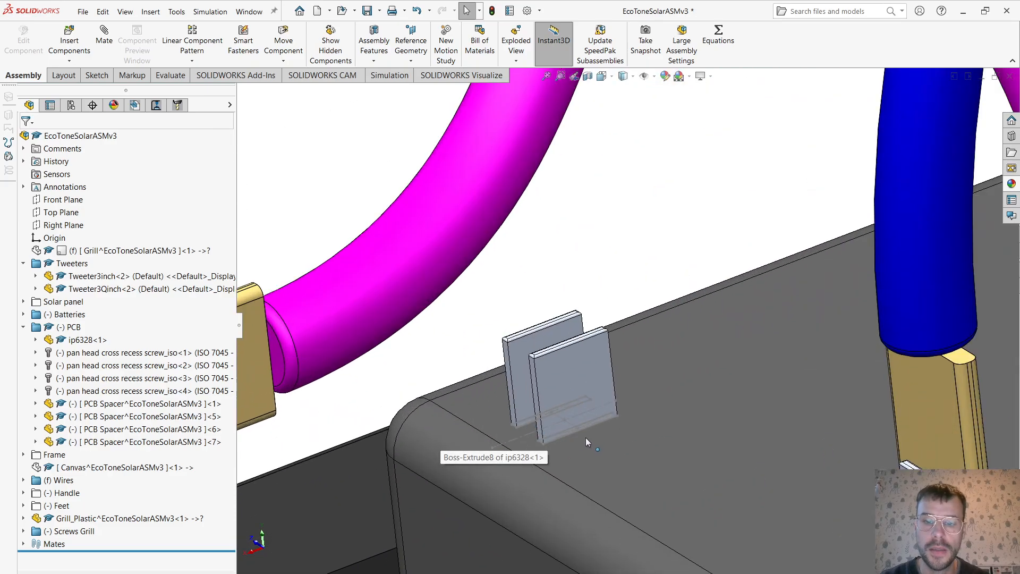
pyautogui.moveTo(587, 441); pyautogui.dragTo(575, 432, button='middle')
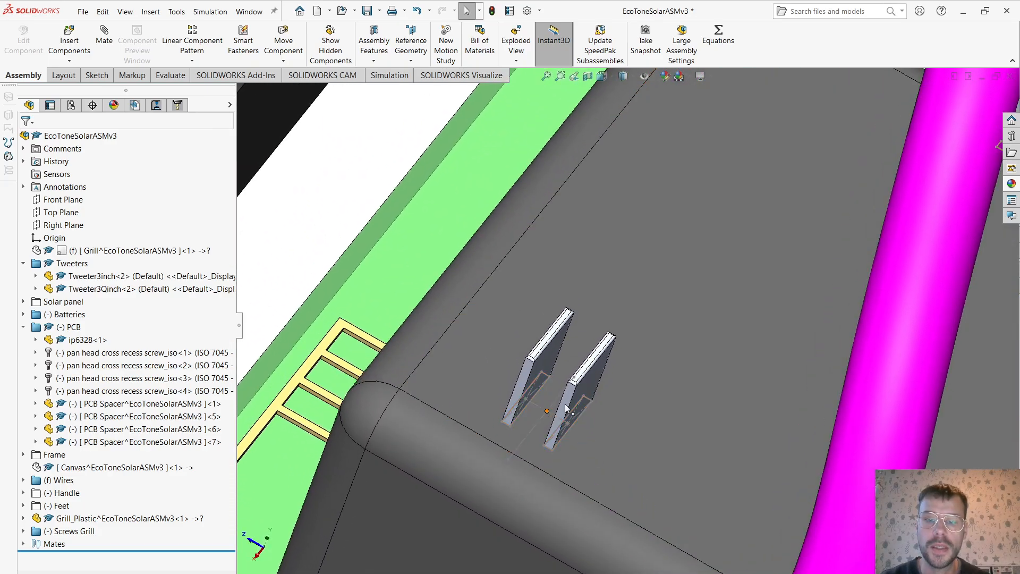
pyautogui.scroll(10, 675, 263)
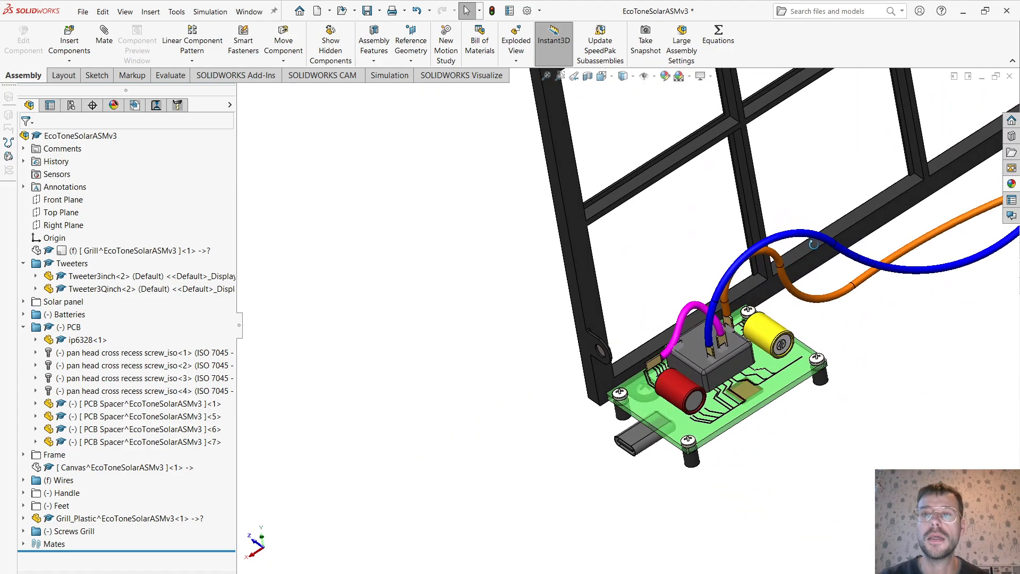
# Examine the blue wire's connection at the terminal on the back of the larger speaker.
pyautogui.moveTo(814, 244); pyautogui.dragTo(822, 238, button='middle')
pyautogui.scroll(4, 856, 178)
pyautogui.scroll(-9, 800, 128)
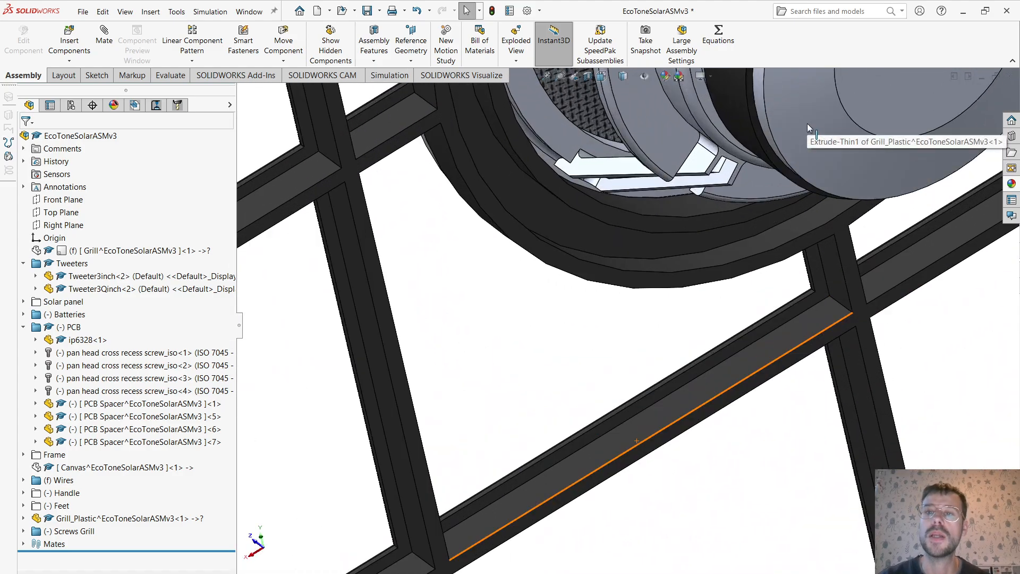
pyautogui.scroll(5, 807, 124)
pyautogui.scroll(-4, 780, 167)
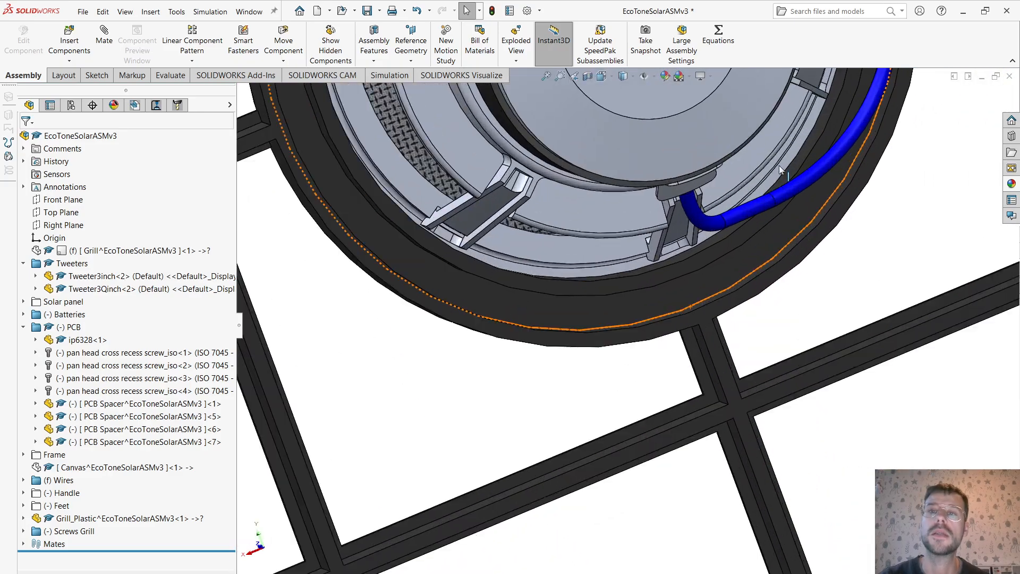
pyautogui.scroll(-1, 779, 165)
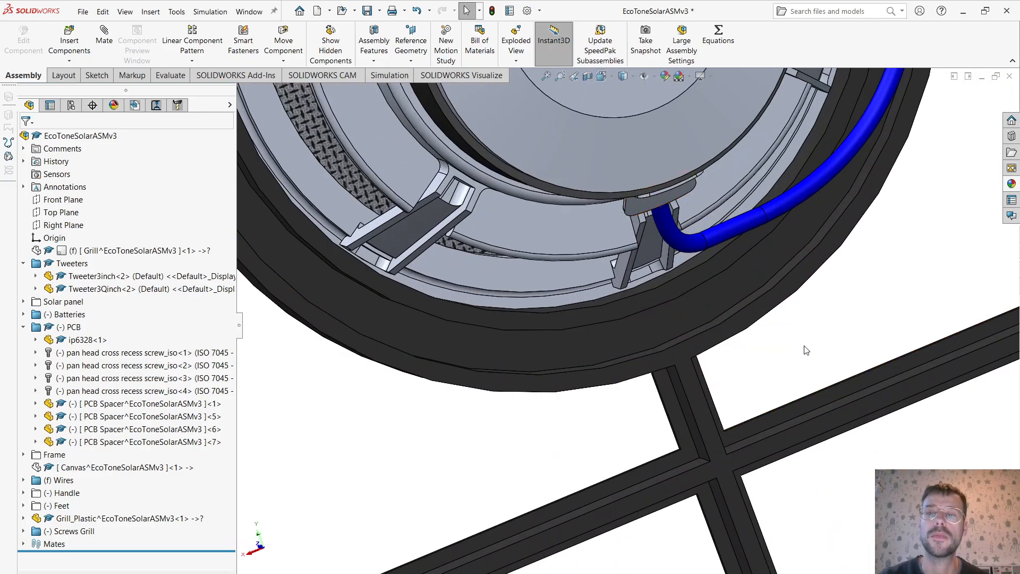
pyautogui.scroll(6, 790, 319)
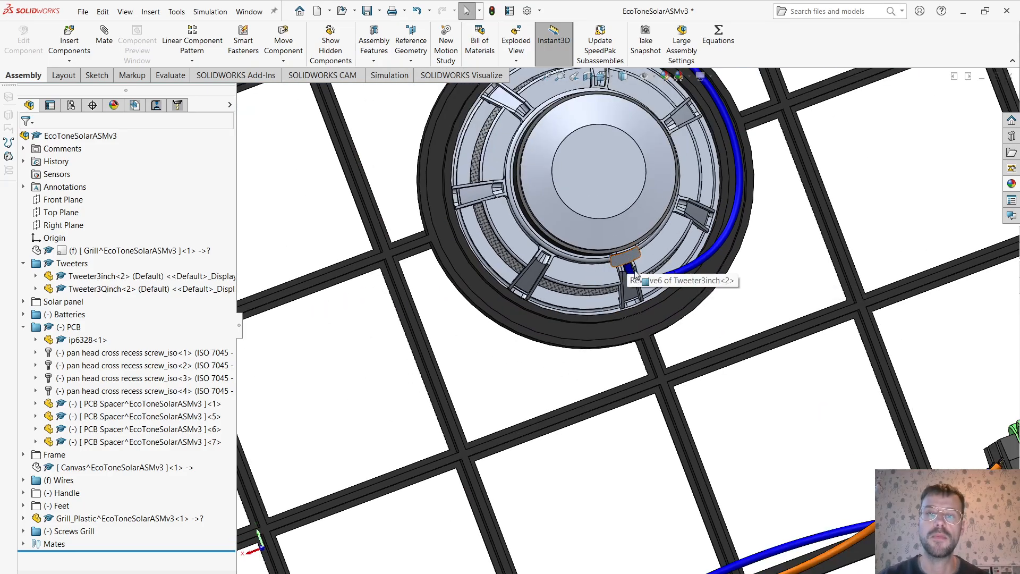
pyautogui.scroll(6, 627, 304)
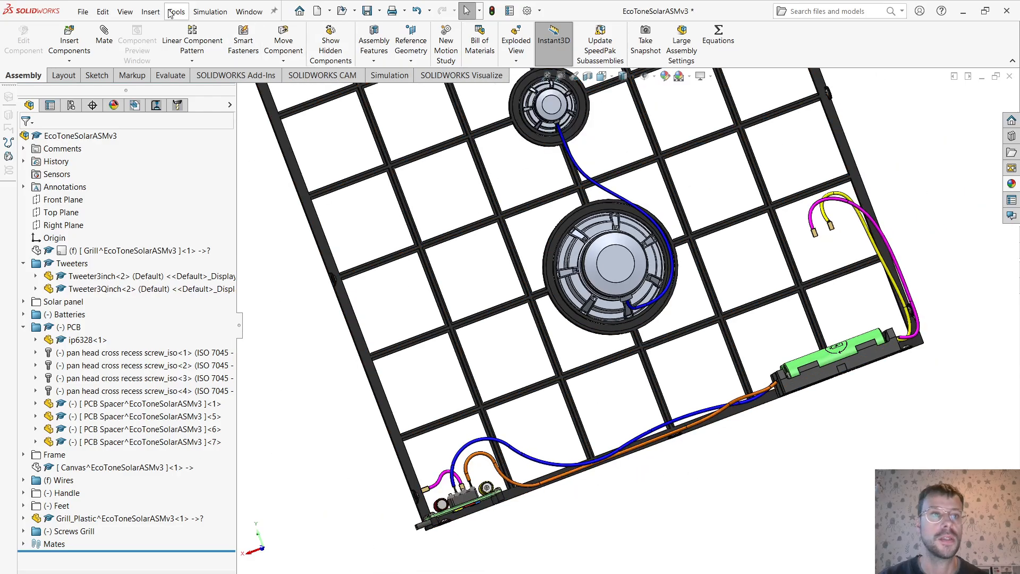
# Insert a new part from the EK 2025 TEMPLATES set with Y-up orientation and rename it WireJ.
pyautogui.click(74, 63)
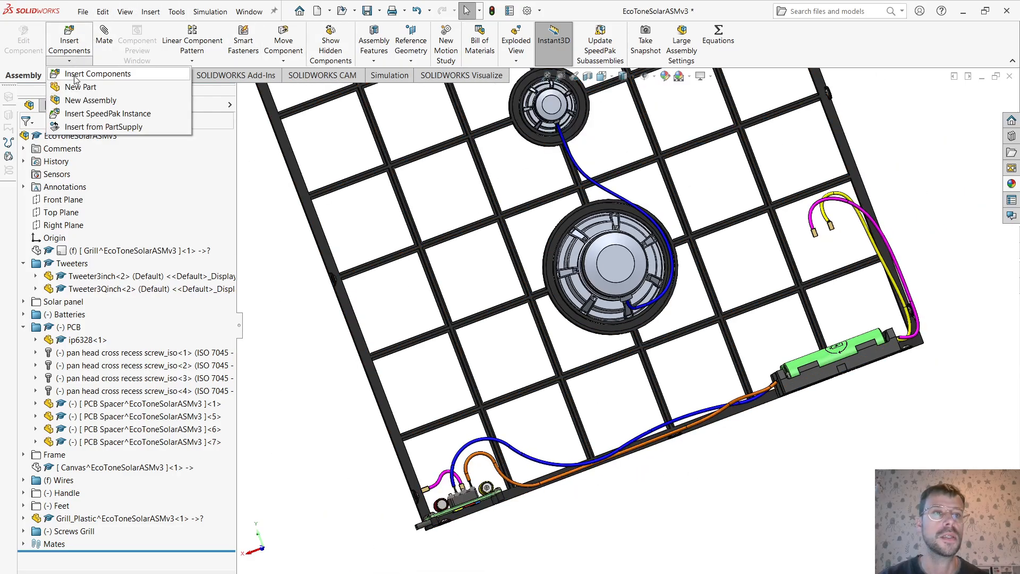
pyautogui.click(80, 86)
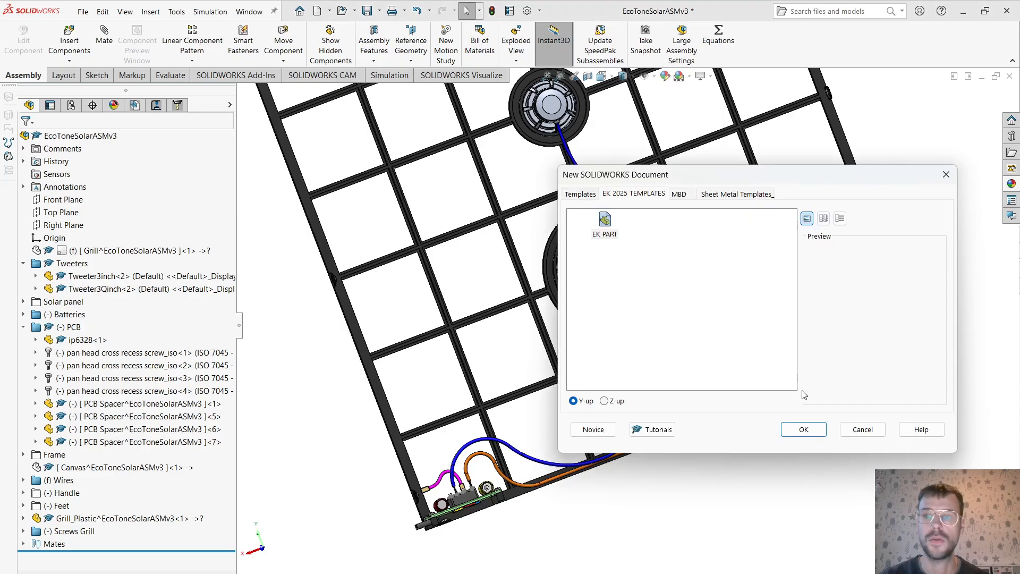
pyautogui.click(804, 429)
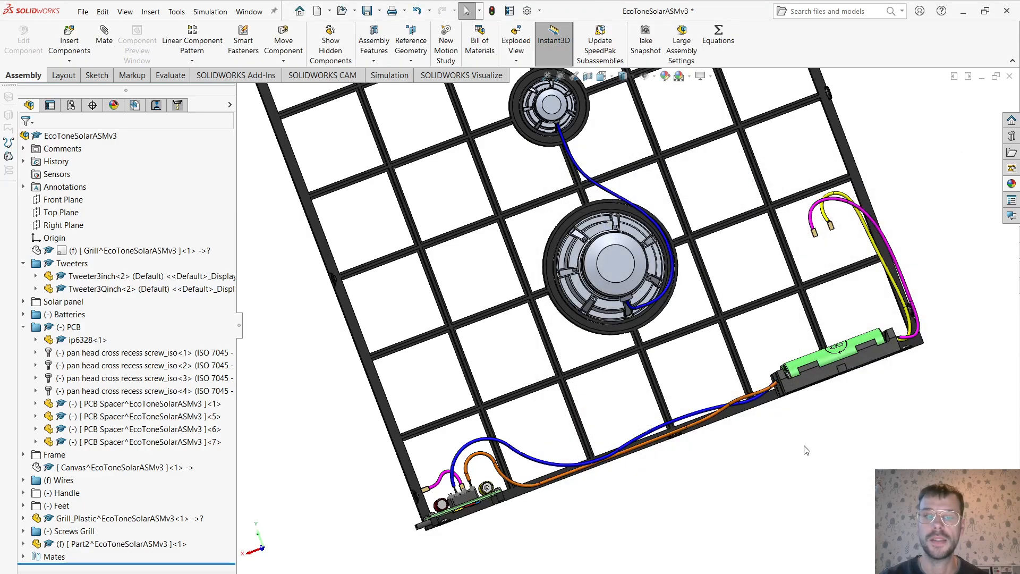
pyautogui.click(105, 550)
pyautogui.click(94, 546)
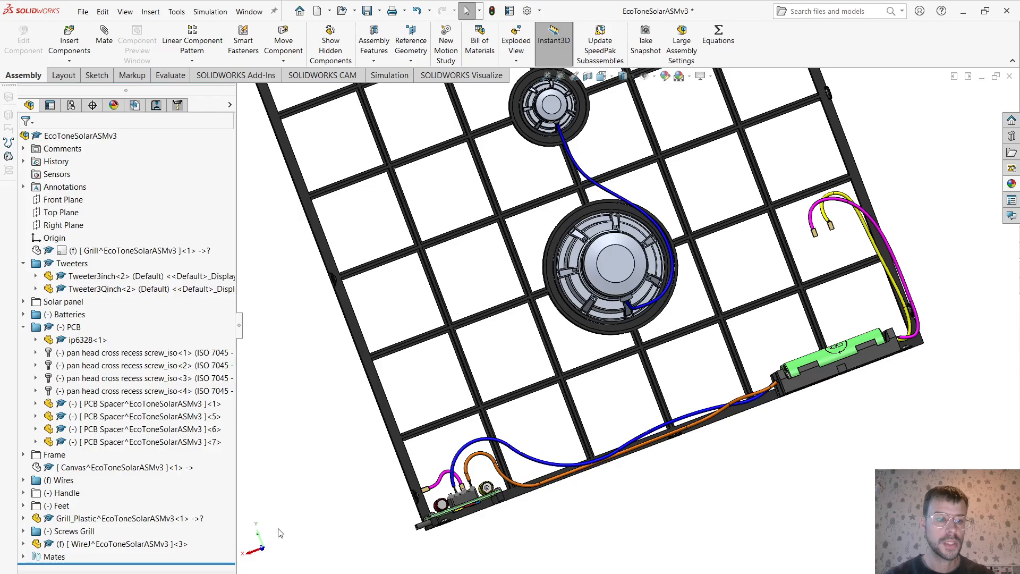
# Open the WireJ part for editing in the context of the assembly.
pyautogui.rightClick(87, 547)
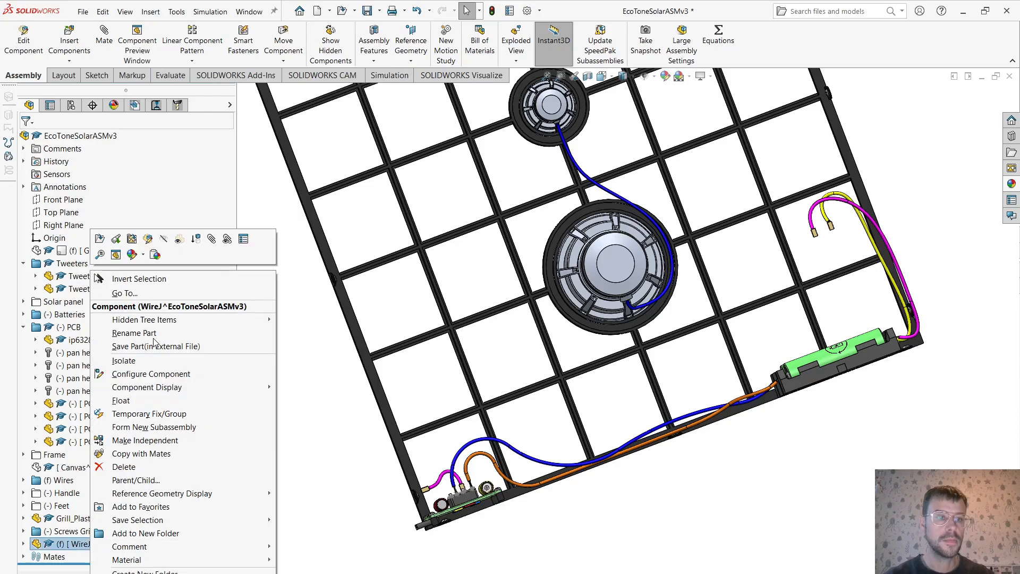
pyautogui.click(148, 239)
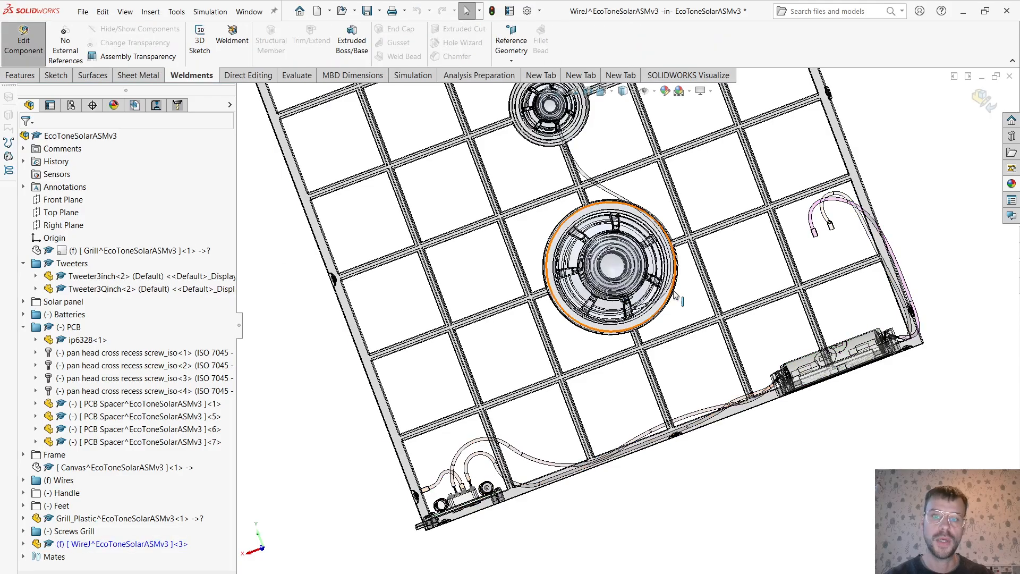
pyautogui.moveTo(604, 359); pyautogui.dragTo(591, 366, button='middle')
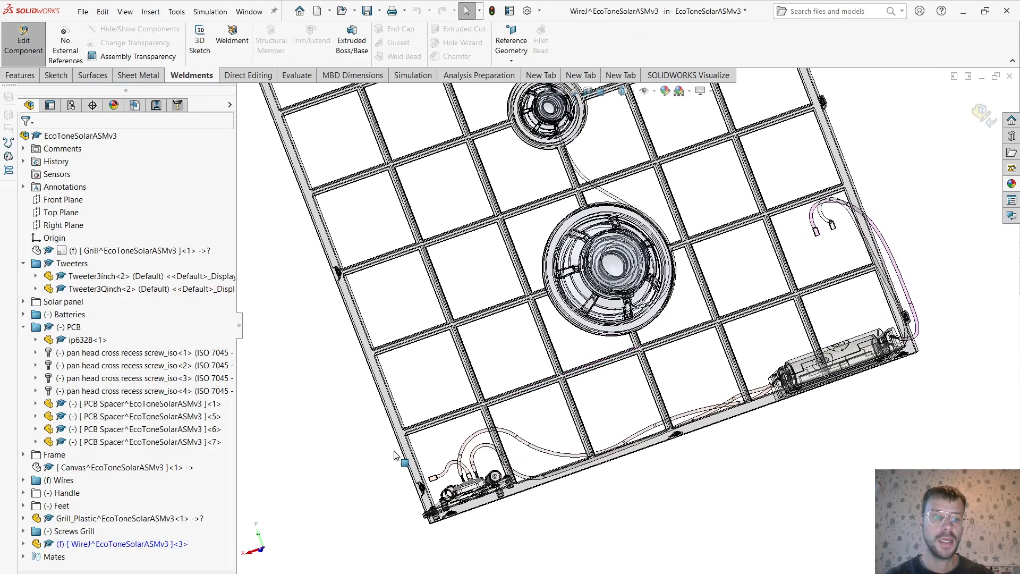
# Create a reference plane parallel to WireJ's Right Plane and coincident with a corner vertex beside the larger speaker's rear terminal.
pyautogui.click(23, 544)
pyautogui.click(70, 546)
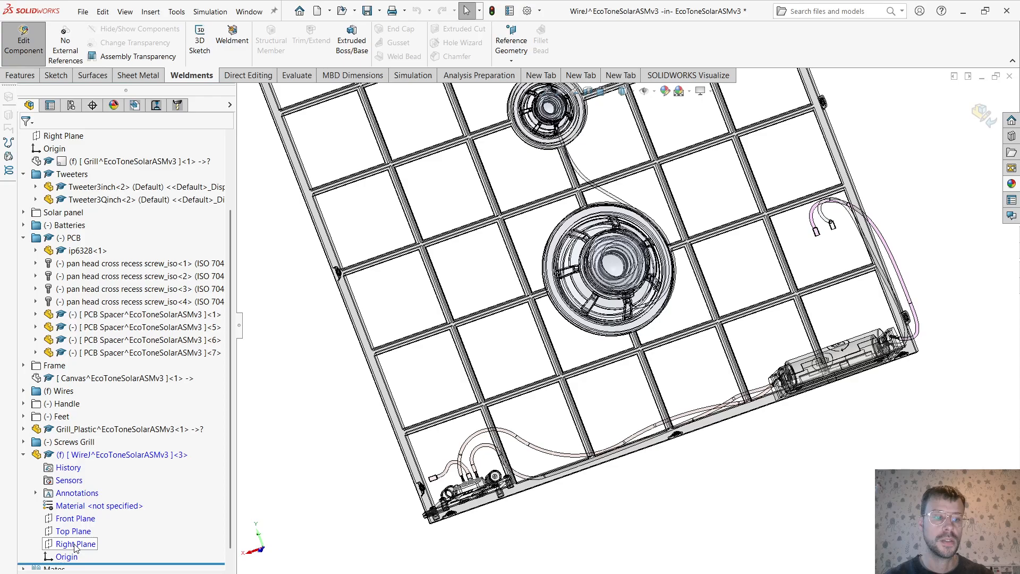
pyautogui.scroll(5, 807, 409)
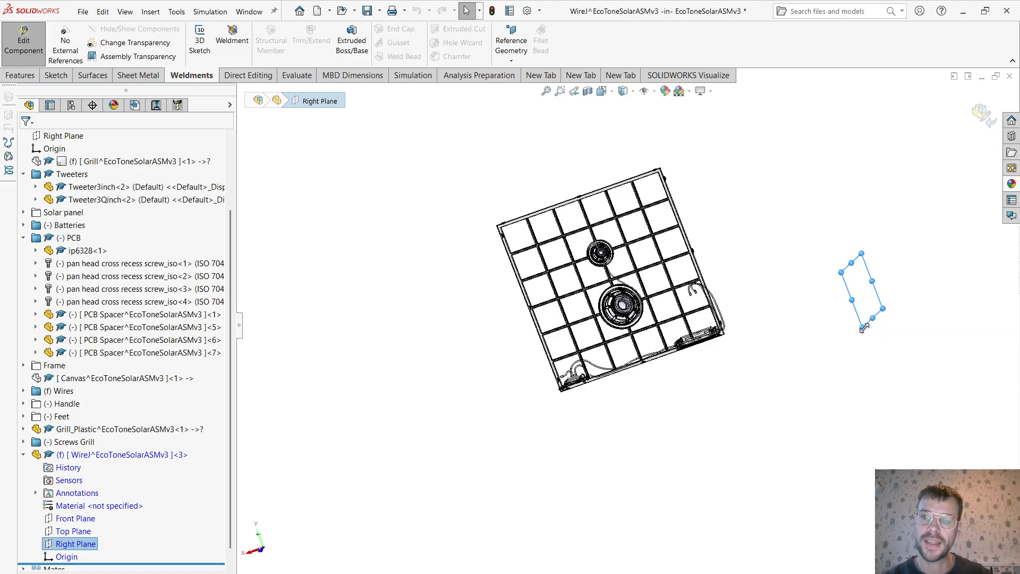
pyautogui.keyDown('ctrl'); pyautogui.moveTo(862, 325); pyautogui.dragTo(666, 383); pyautogui.keyUp('ctrl')
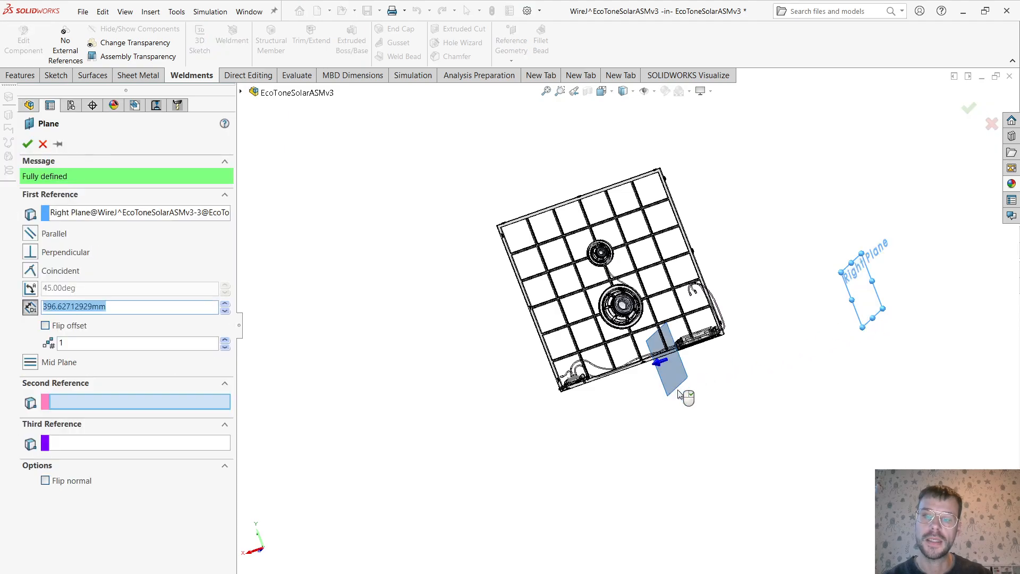
pyautogui.scroll(-5, 679, 392)
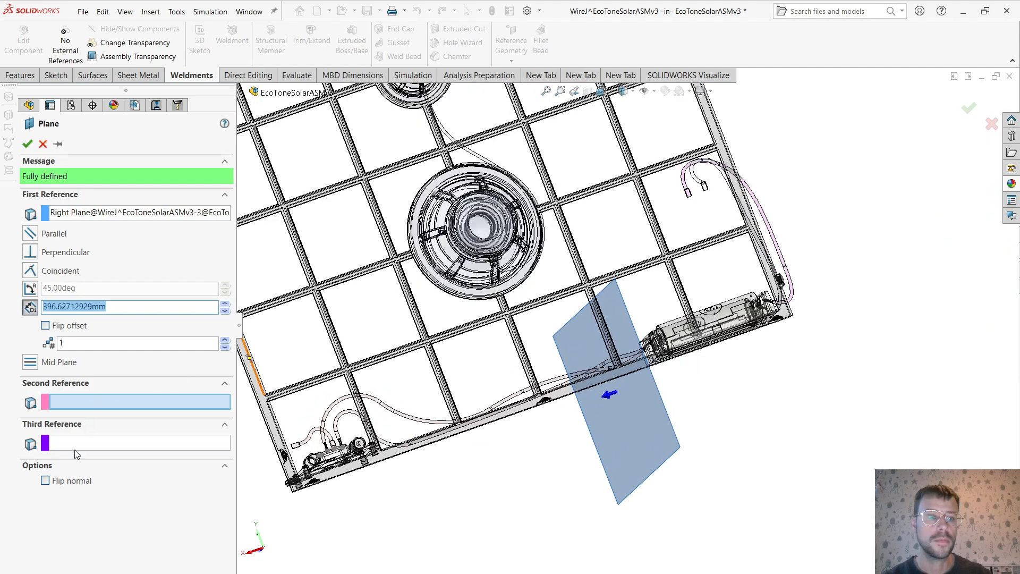
pyautogui.click(66, 399)
pyautogui.scroll(-4, 587, 285)
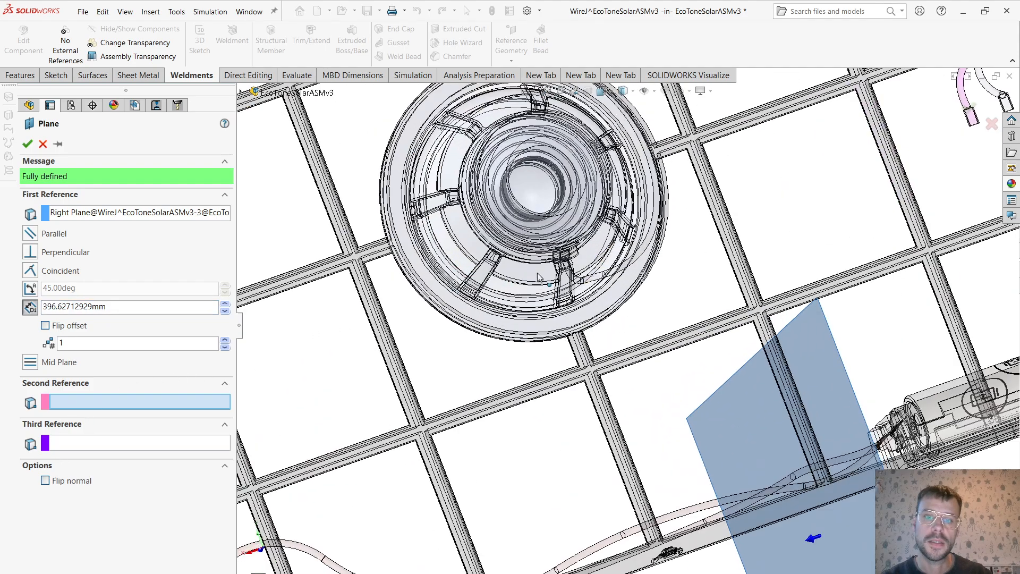
pyautogui.scroll(-3, 589, 285)
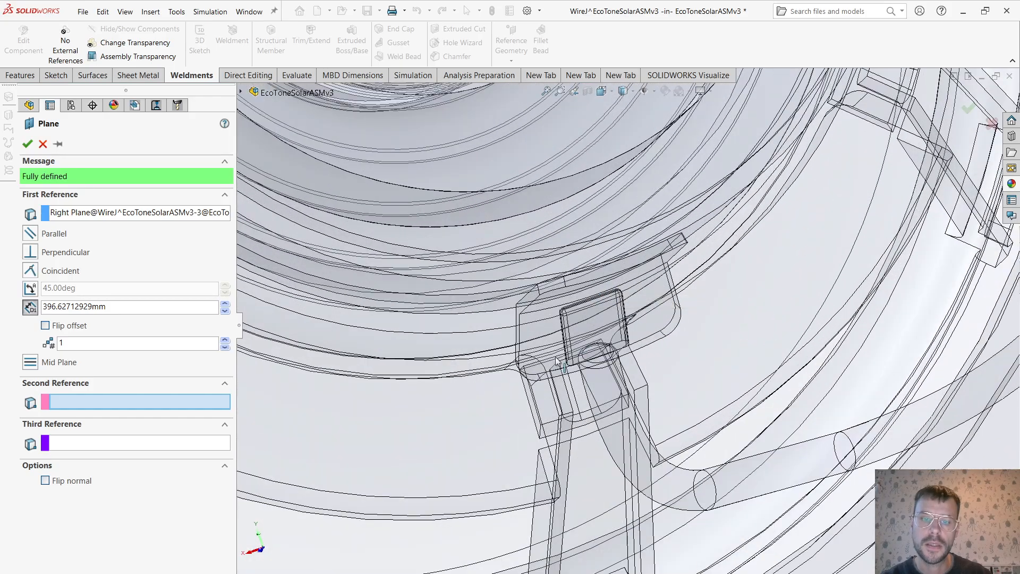
pyautogui.moveTo(693, 371)
pyautogui.mouseDown(button='middle')
pyautogui.moveTo(669, 332)
pyautogui.moveTo(606, 318)
pyautogui.mouseUp(button='middle')
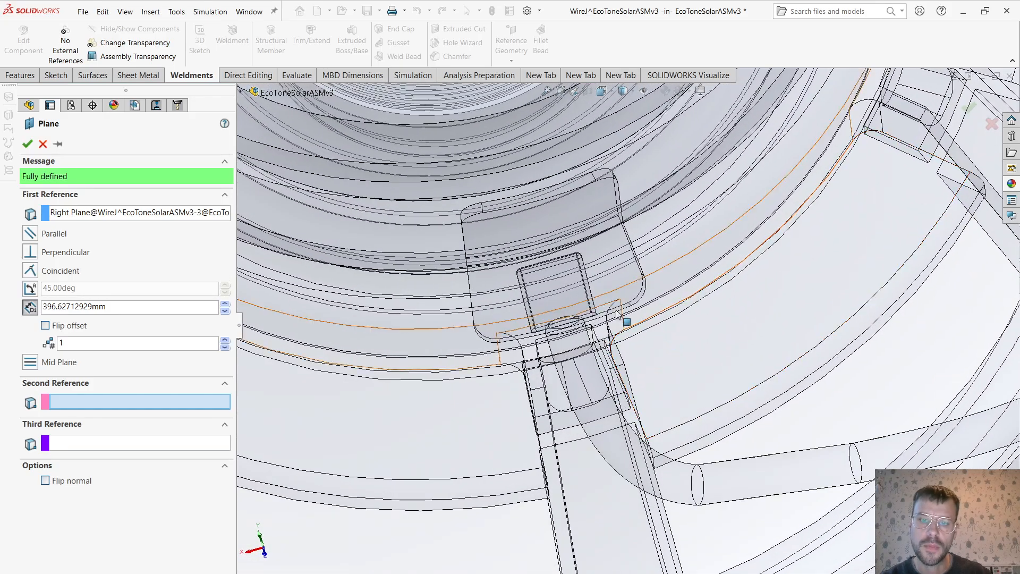
pyautogui.click(502, 339)
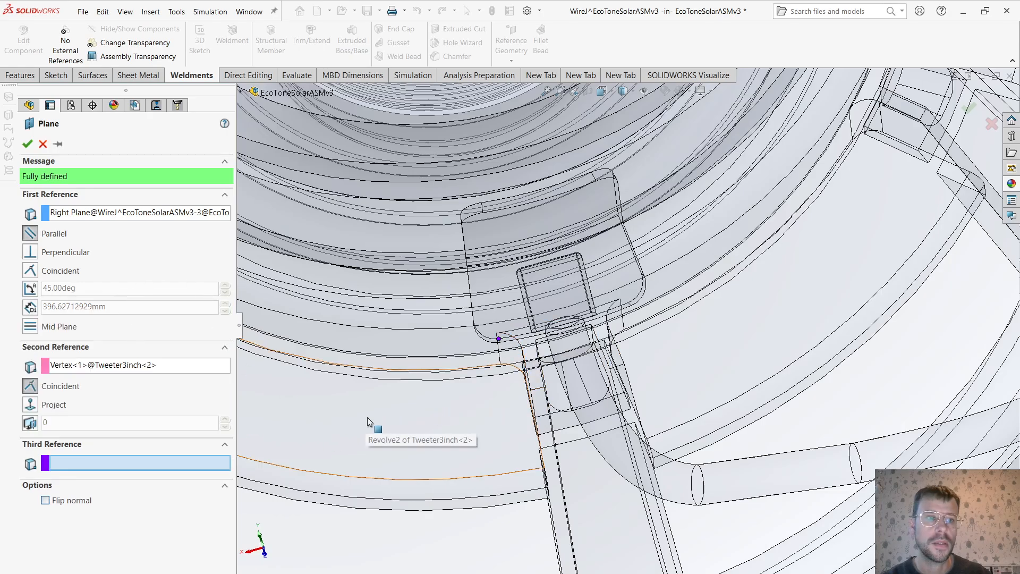
pyautogui.scroll(10, 461, 426)
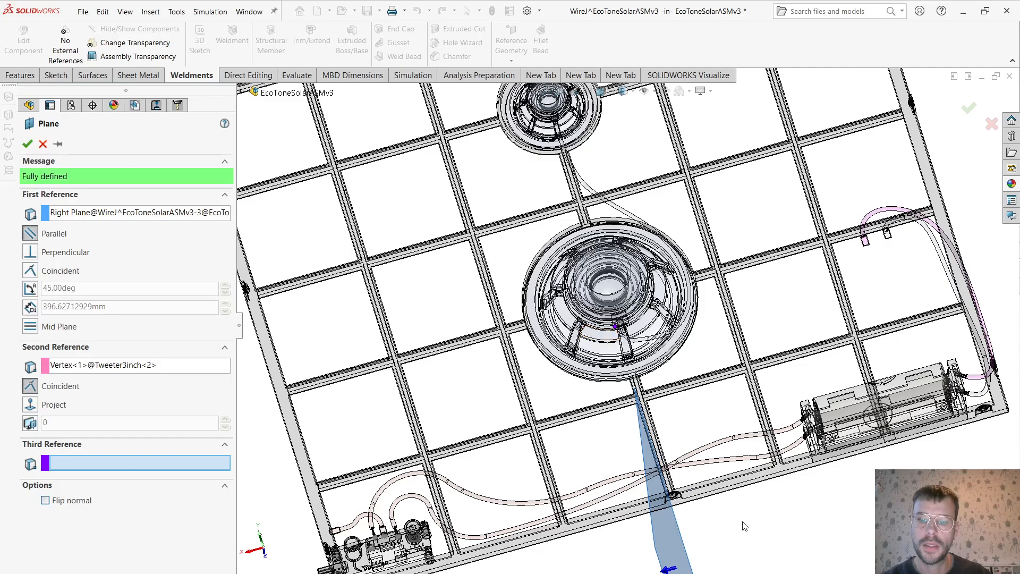
pyautogui.moveTo(742, 523); pyautogui.dragTo(807, 508, button='middle')
pyautogui.scroll(2, 741, 541)
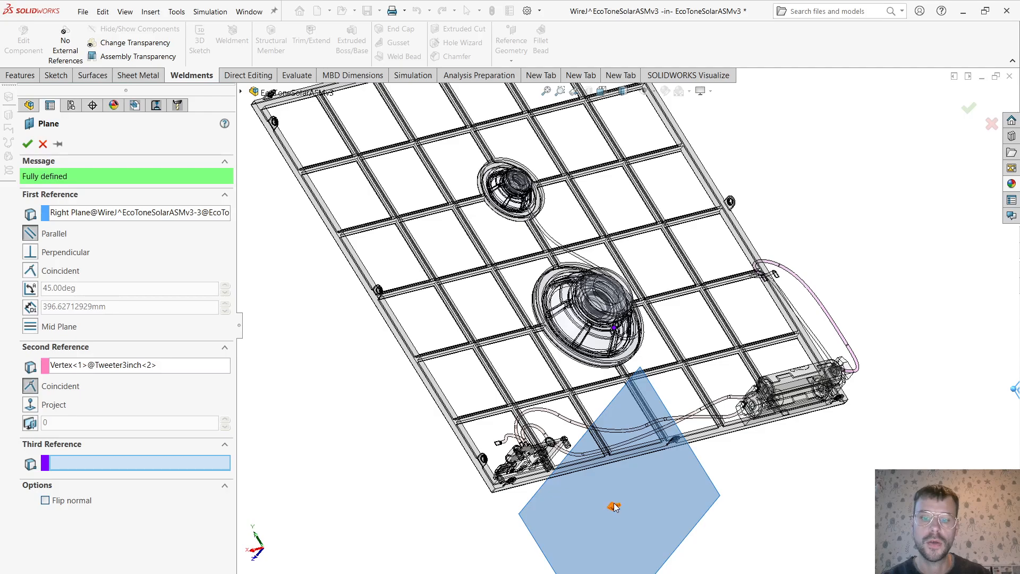
pyautogui.click(28, 145)
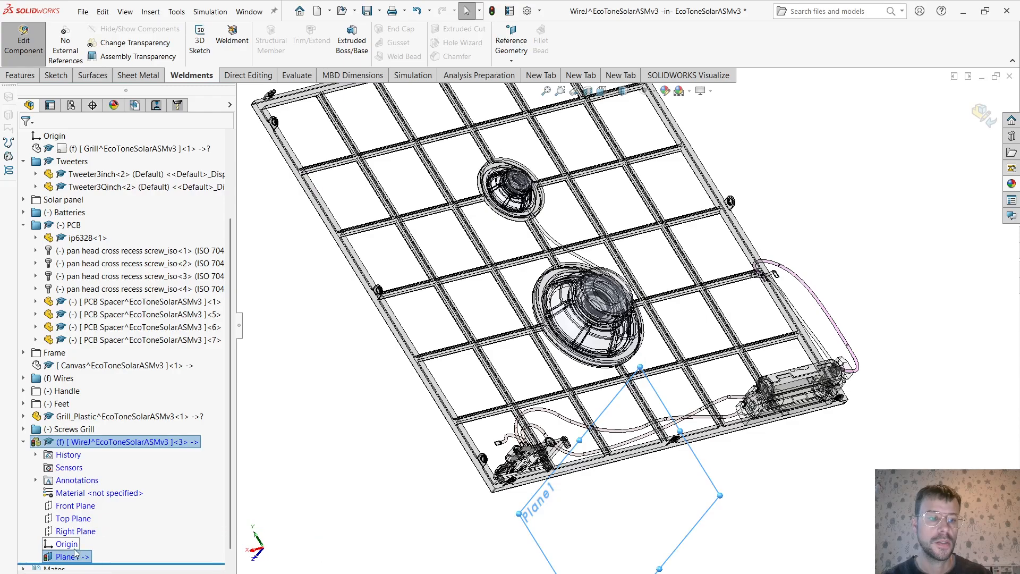
# On the new plane, sketch a slanted centerline about 4.9 mm long just below the larger speaker's terminal tab.
pyautogui.rightClick(75, 555)
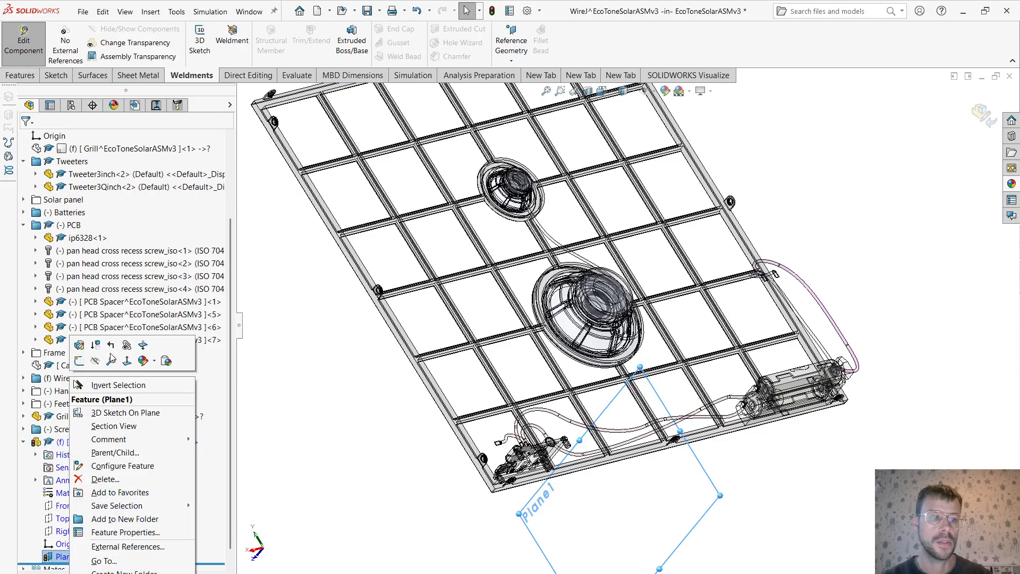
pyautogui.click(78, 363)
pyautogui.scroll(-5, 657, 373)
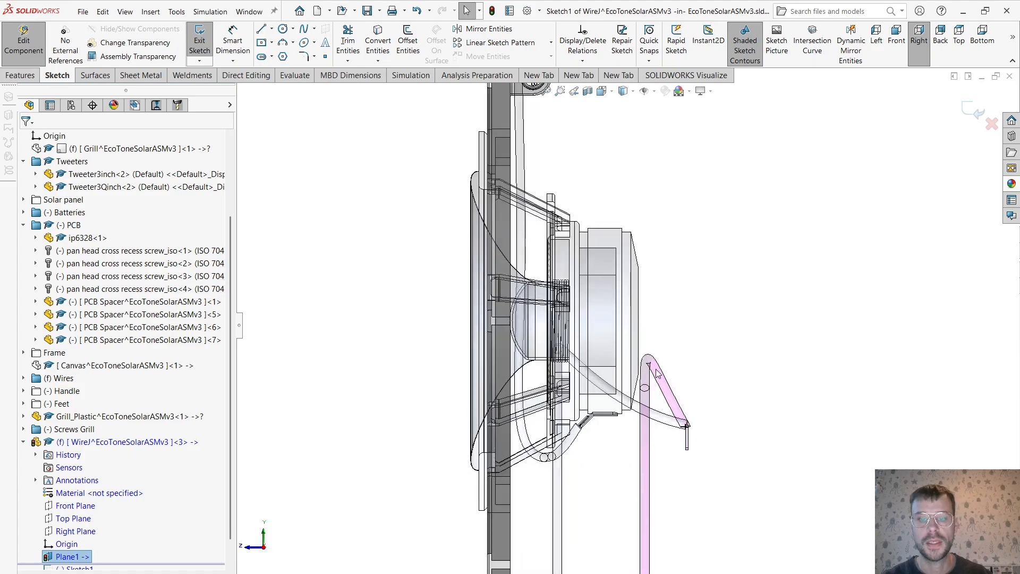
pyautogui.scroll(-4, 658, 374)
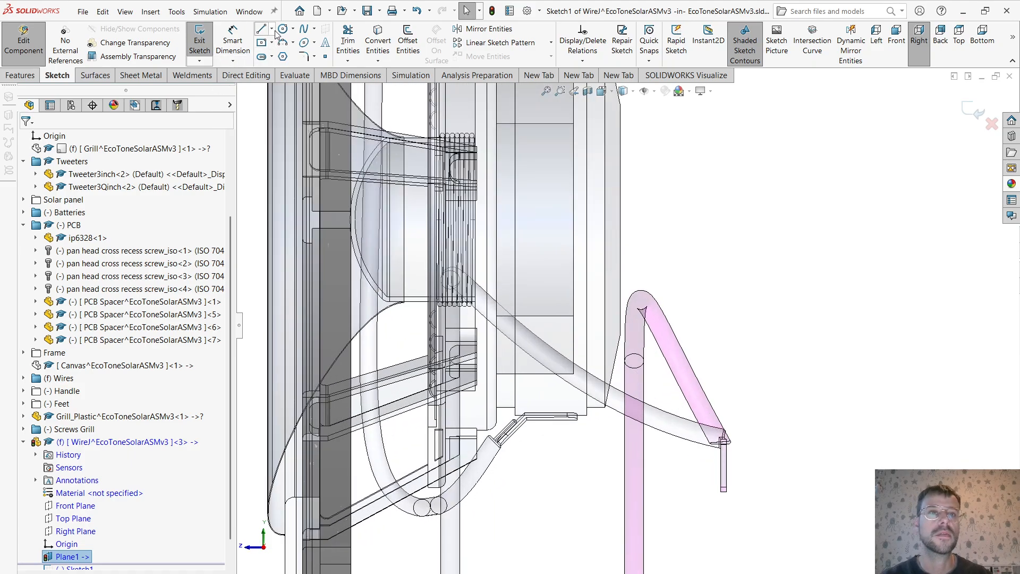
pyautogui.click(272, 29)
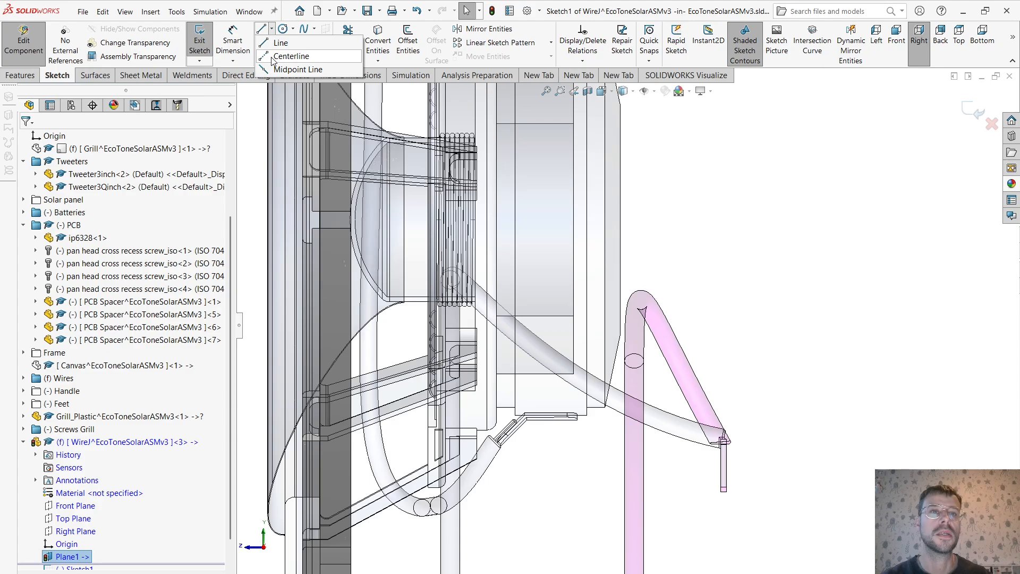
pyautogui.click(290, 51)
pyautogui.moveTo(538, 437); pyautogui.dragTo(518, 479)
pyautogui.click(527, 458)
pyautogui.rightClick(554, 468)
pyautogui.click(571, 476)
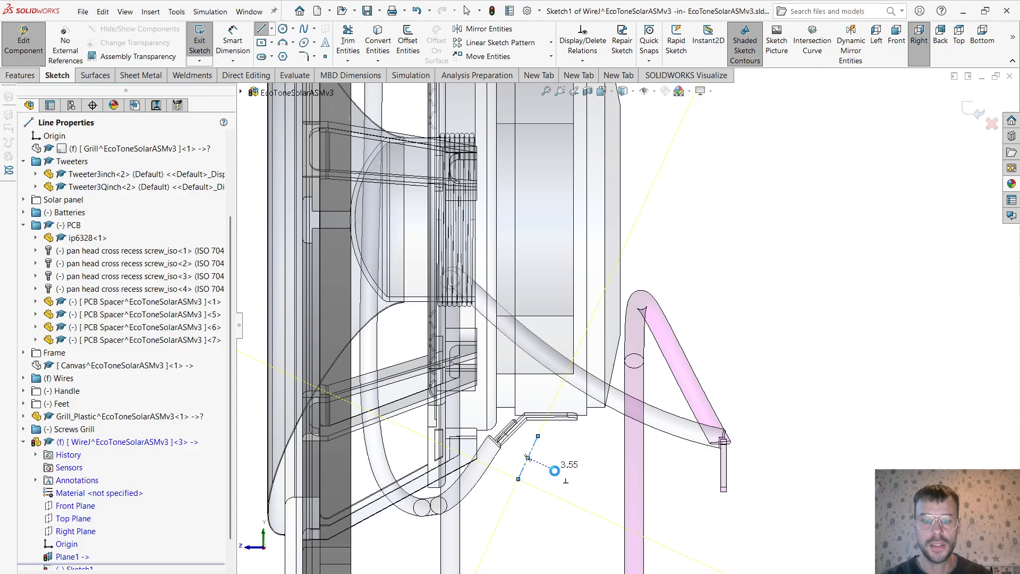
# Make the centerline parallel to the lower edge of the terminal tab's slanted section.
pyautogui.scroll(-6, 548, 451)
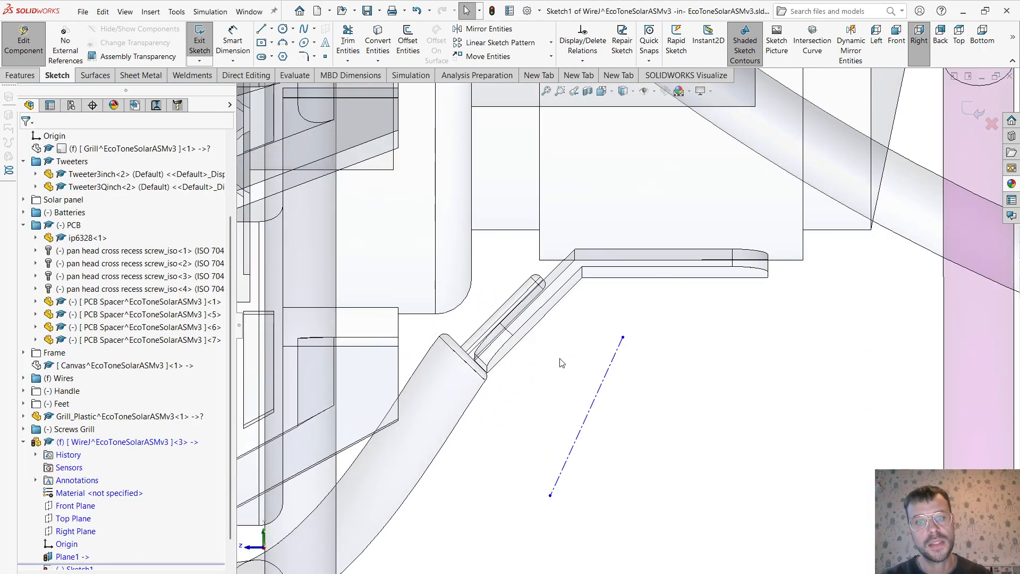
pyautogui.click(598, 392)
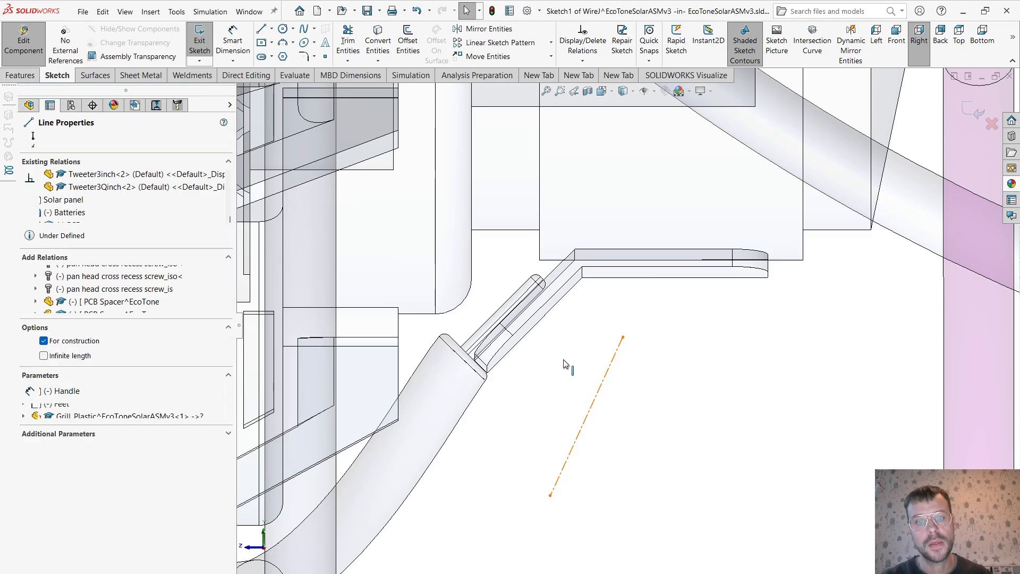
pyautogui.keyDown('ctrl'); pyautogui.click(532, 333); pyautogui.keyUp('ctrl')
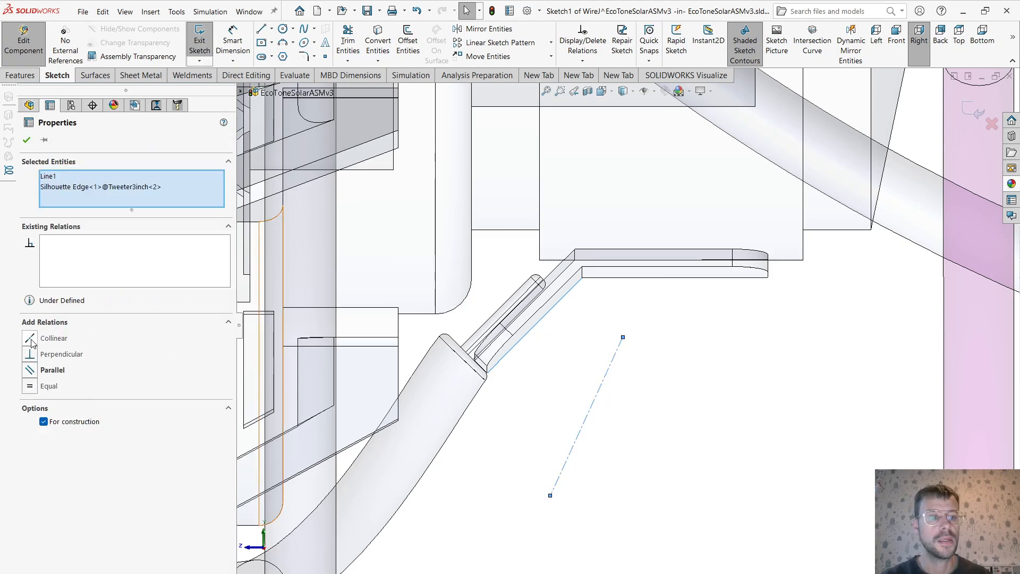
pyautogui.click(31, 372)
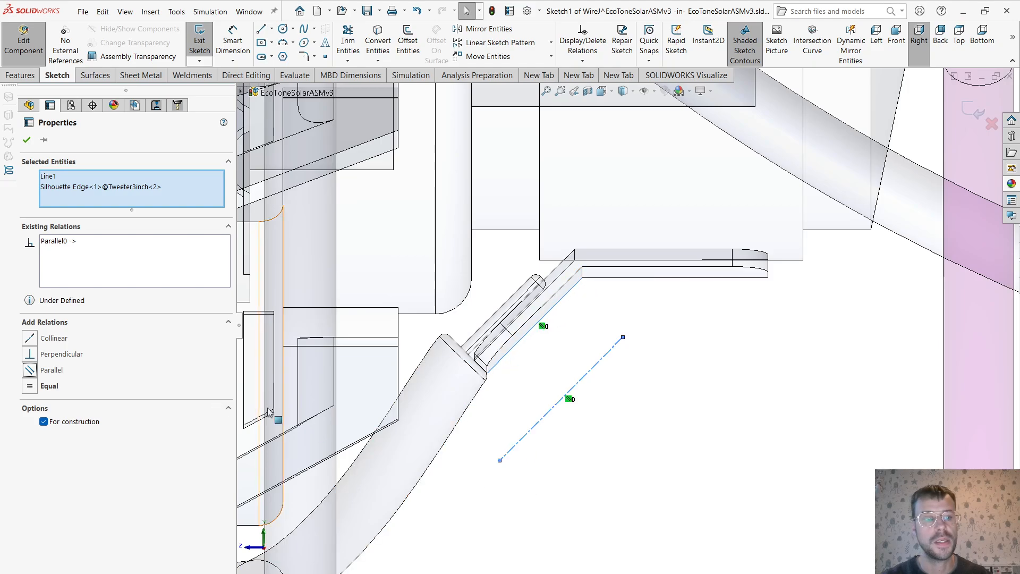
# Dimension the centerline 0.3 mm from the lower edge of the terminal tab's slanted section.
pyautogui.press('d')
pyautogui.click(525, 336)
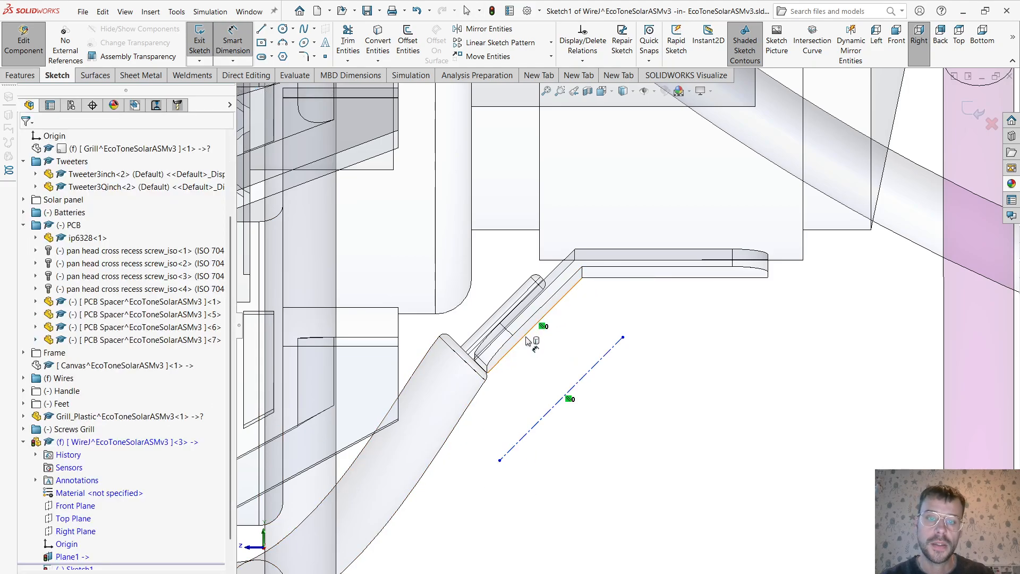
pyautogui.click(581, 382)
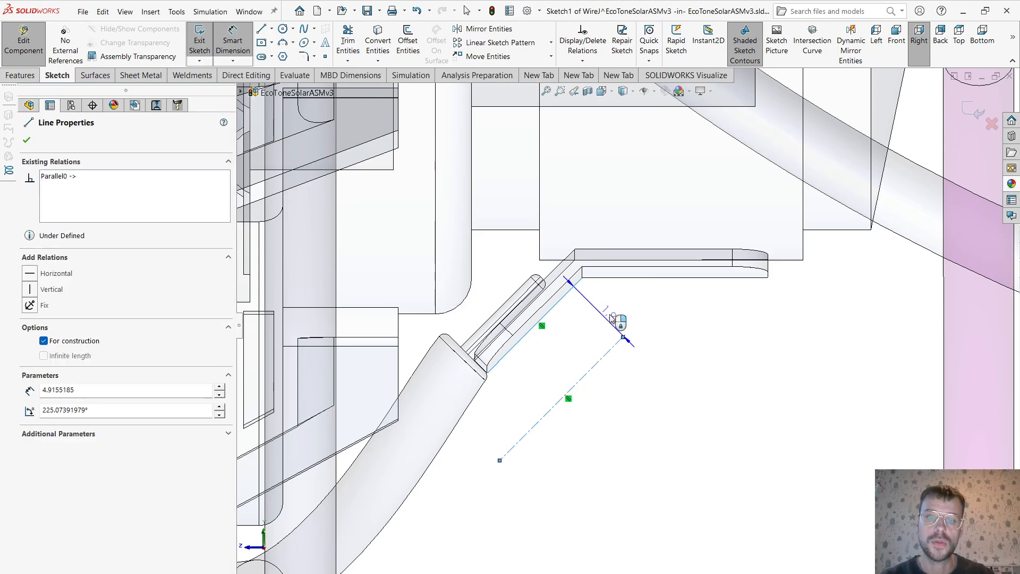
pyautogui.click(784, 239)
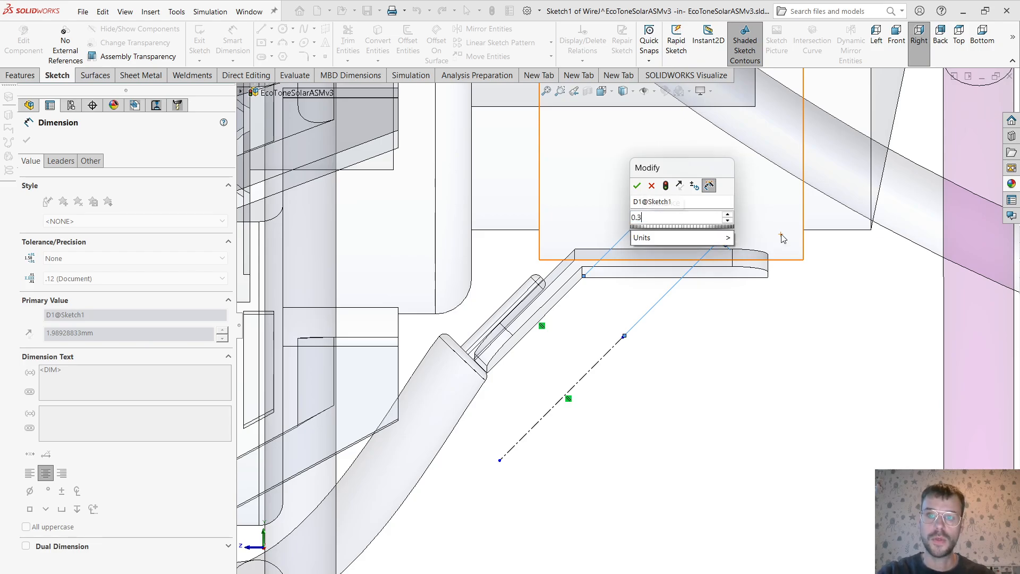
pyautogui.press('Return')
pyautogui.scroll(3, 595, 322)
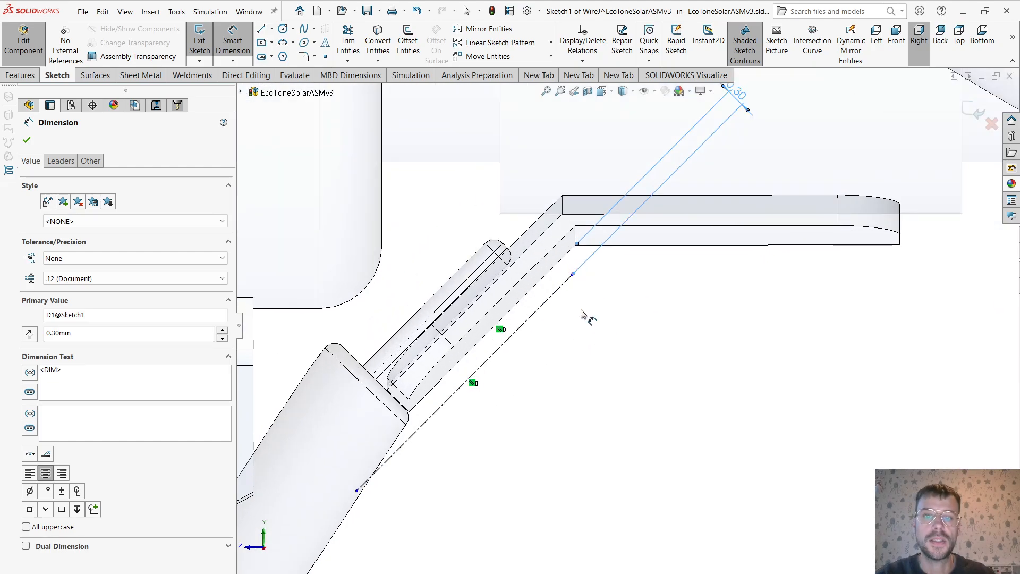
pyautogui.rightClick(584, 305)
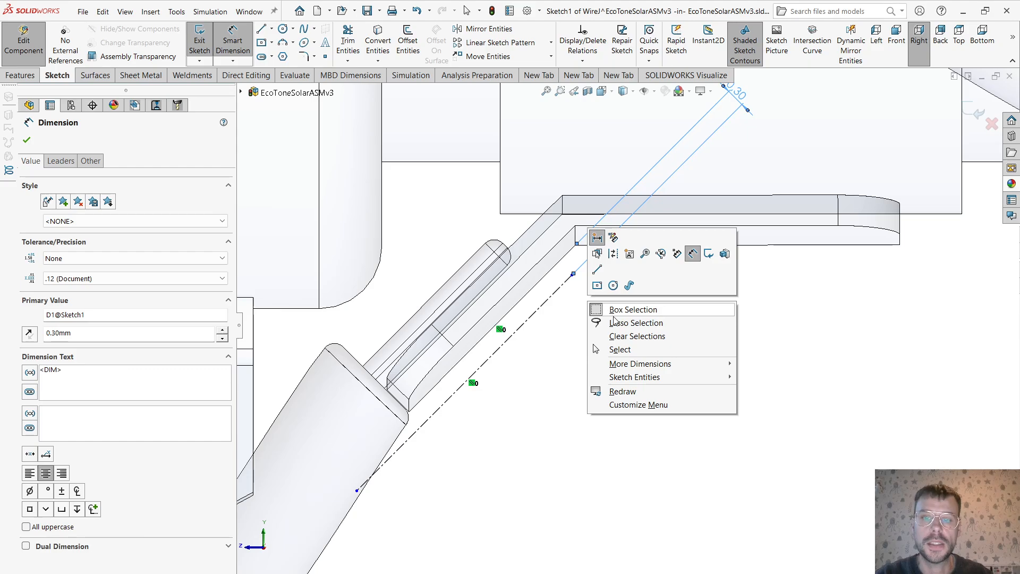
pyautogui.click(625, 345)
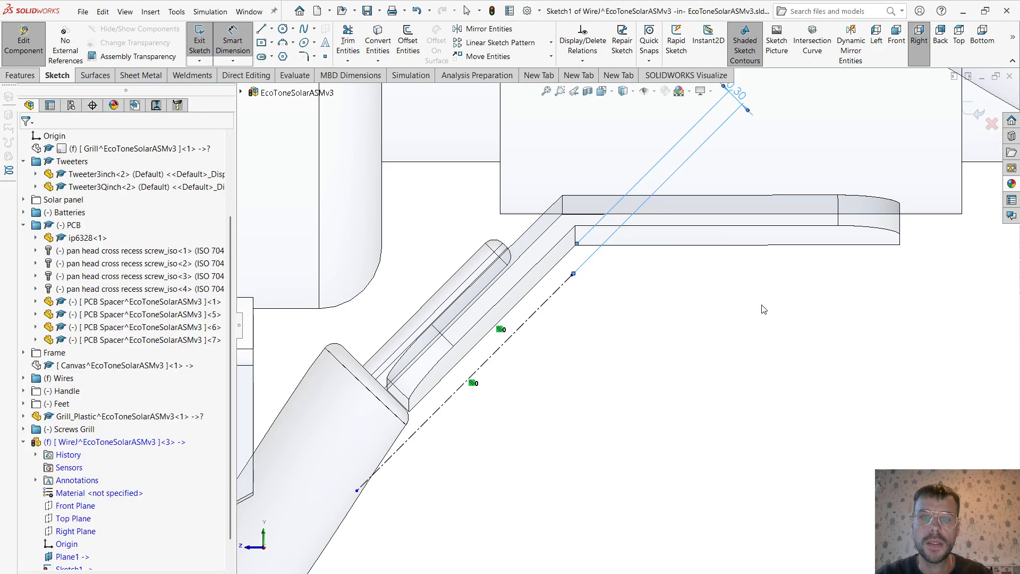
# Align the centerline's upper endpoint horizontally with the end vertex of WireH's stripped conductor.
pyautogui.click(572, 276)
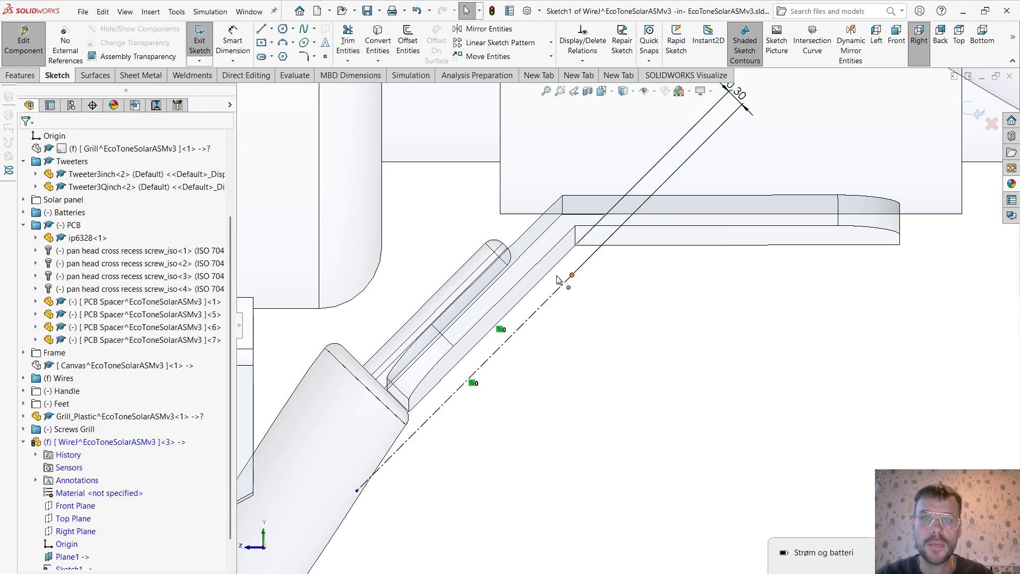
pyautogui.keyDown('ctrl'); pyautogui.click(509, 267); pyautogui.keyUp('ctrl')
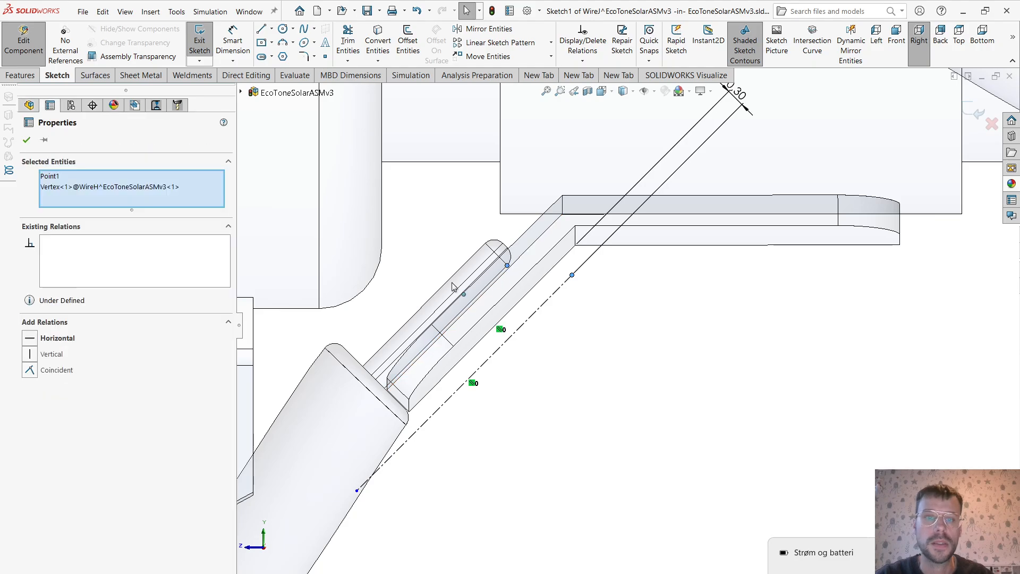
pyautogui.click(29, 339)
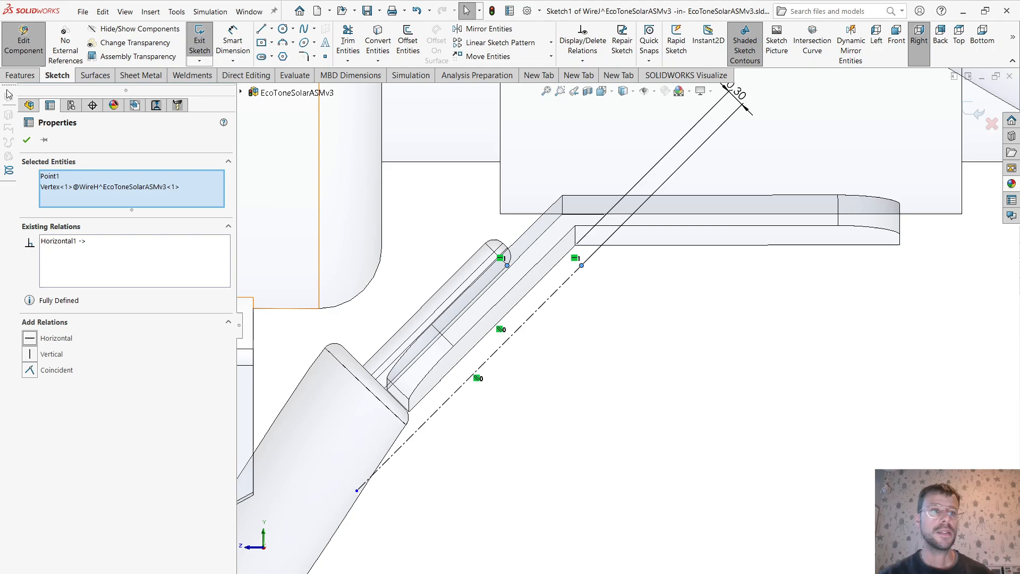
pyautogui.click(26, 141)
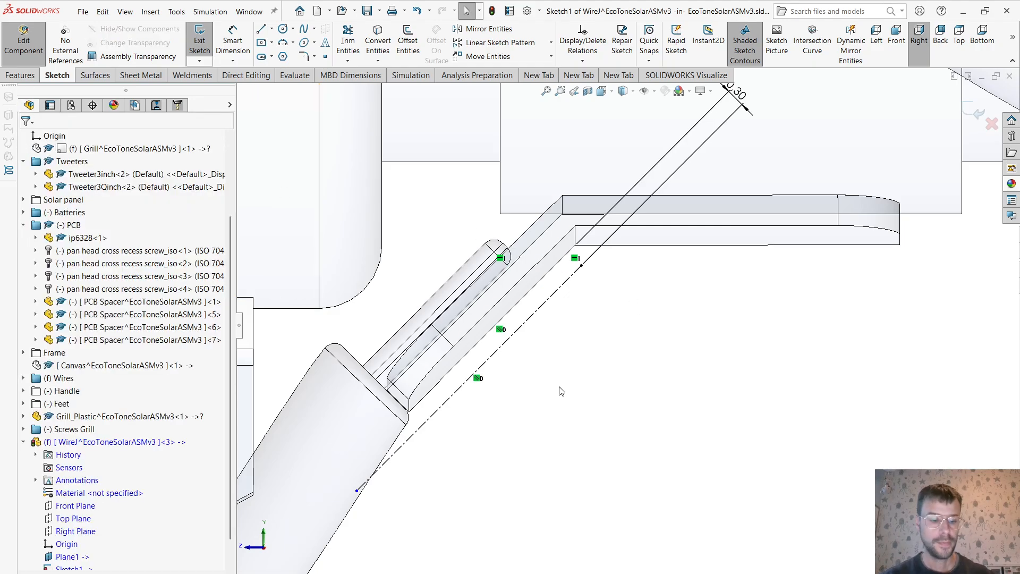
# Dimension the slanted centerline at the speaker terminal to a length of 4 mm.
pyautogui.press('d')
pyautogui.click(509, 344)
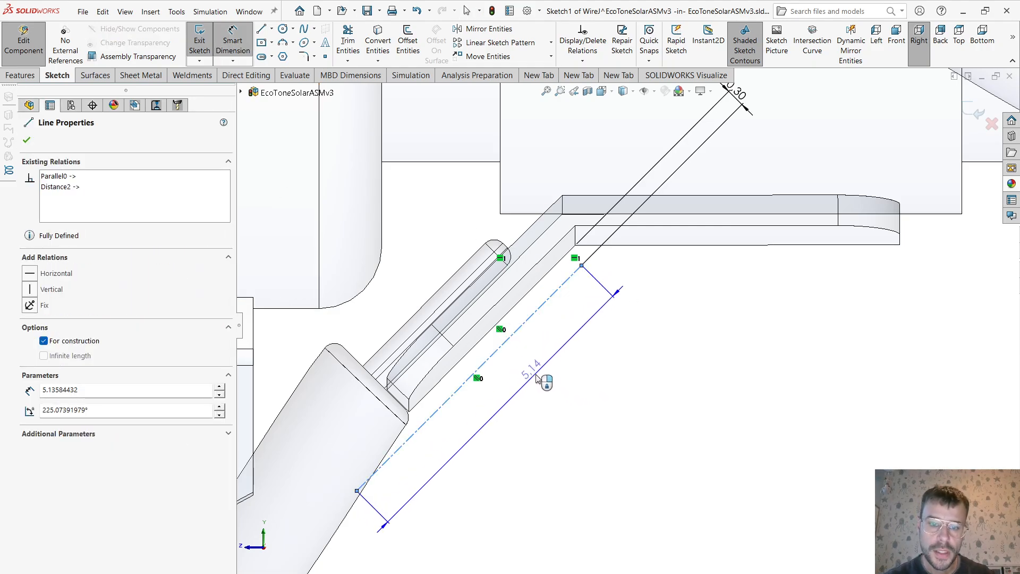
pyautogui.click(629, 430)
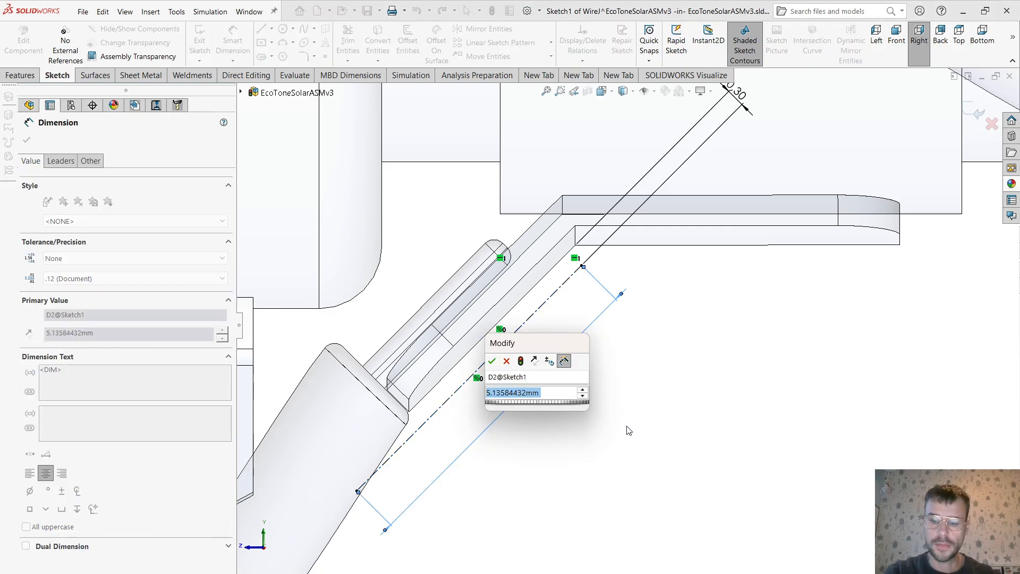
pyautogui.write('4')
pyautogui.press('Return')
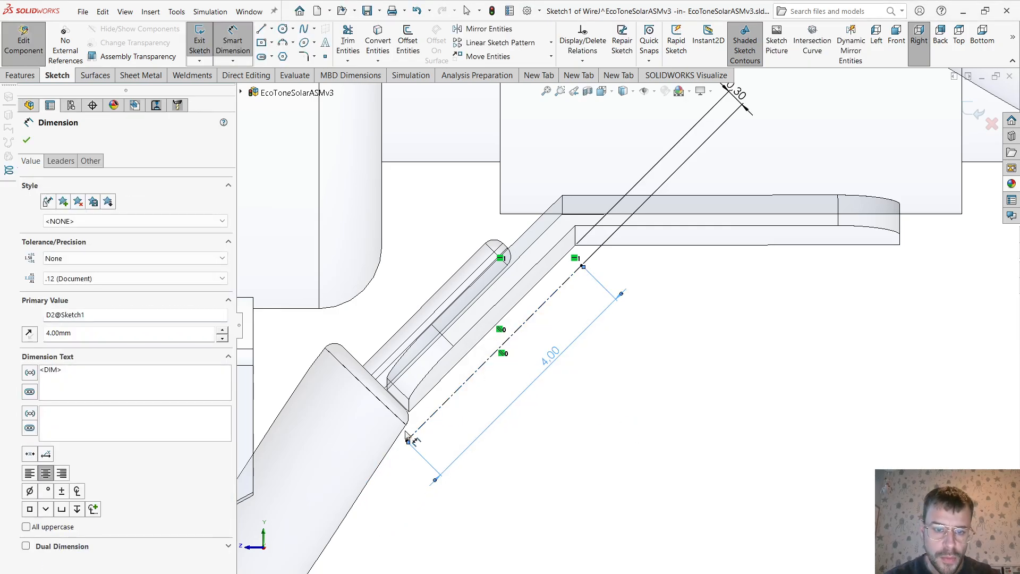
pyautogui.scroll(2, 585, 329)
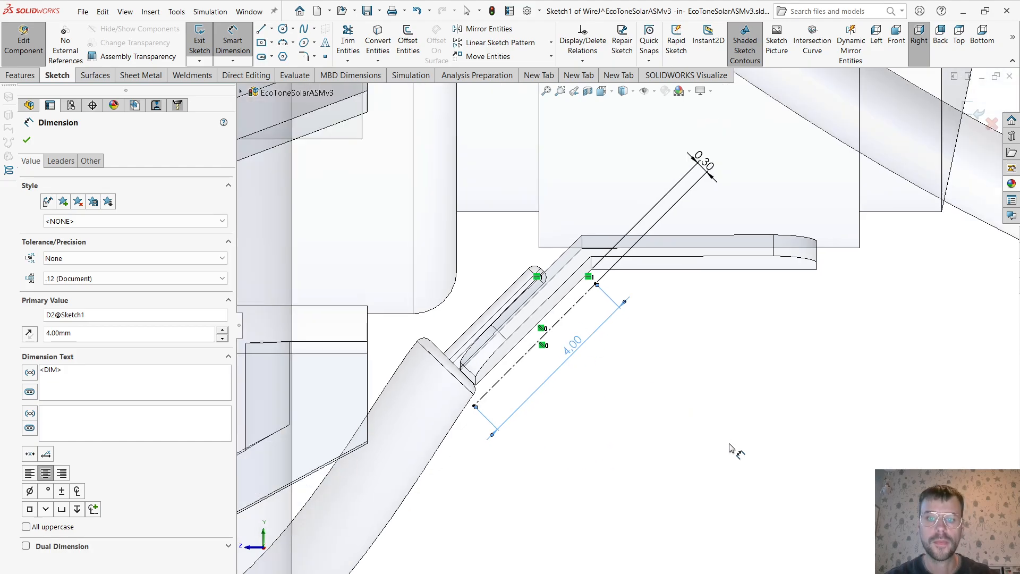
pyautogui.rightClick(686, 396)
pyautogui.click(701, 440)
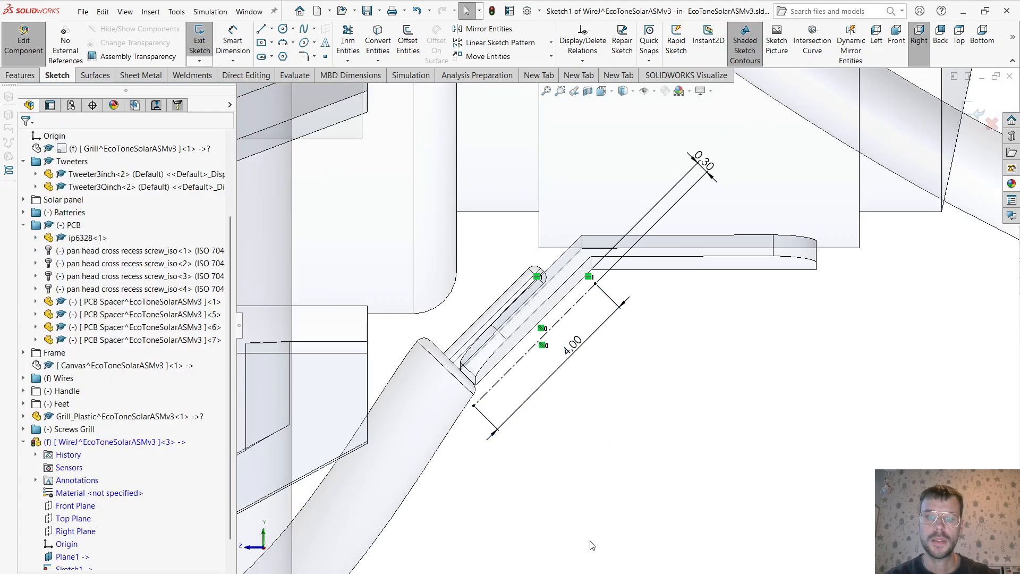
# Sketch a vertical centerline about 2.8 mm long above the PCB, between the pale vertical wire and the adjacent connector wire.
pyautogui.press('f')
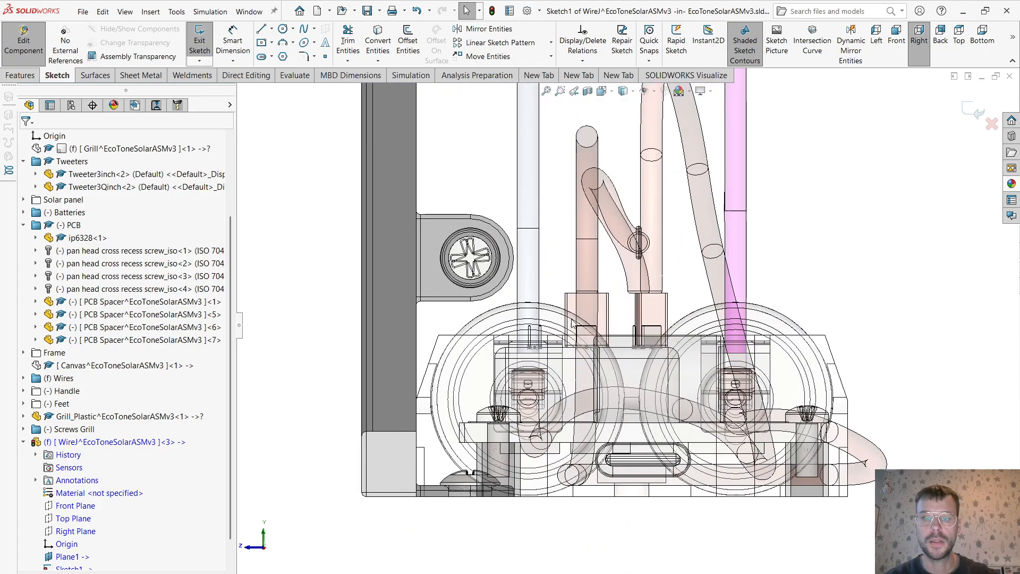
pyautogui.scroll(-3, 558, 292)
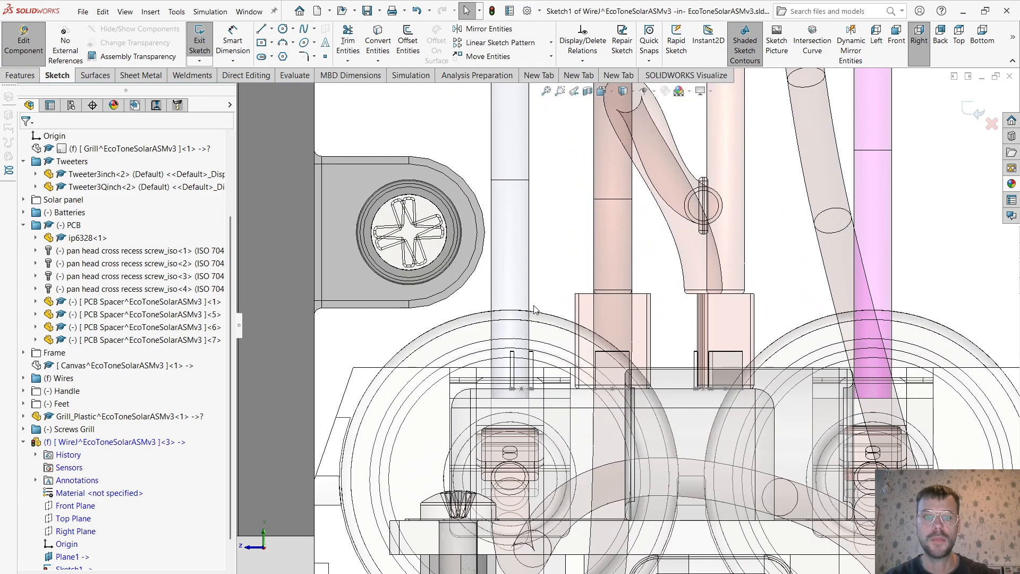
pyautogui.click(272, 30)
pyautogui.click(281, 57)
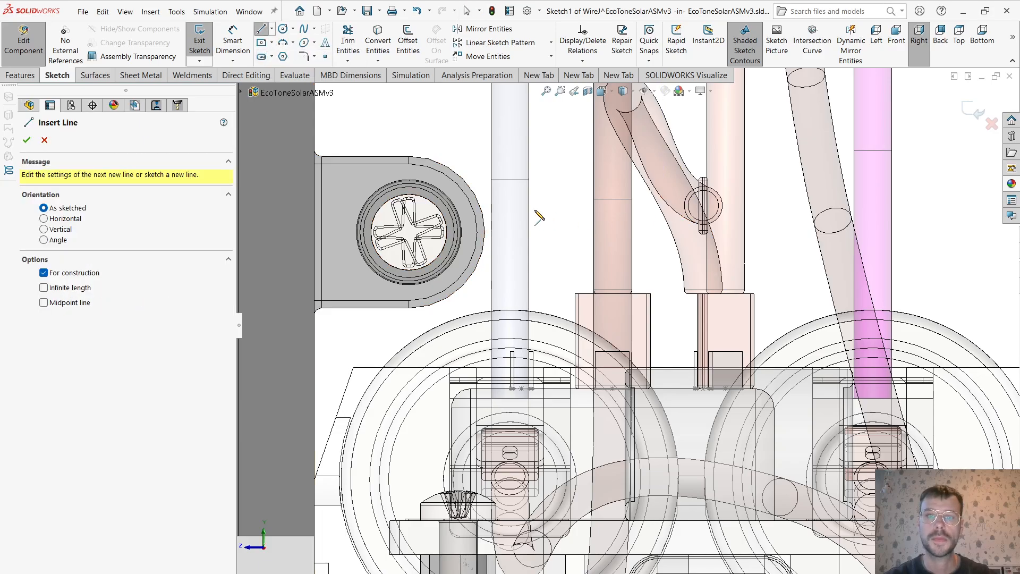
pyautogui.click(556, 201)
pyautogui.click(556, 253)
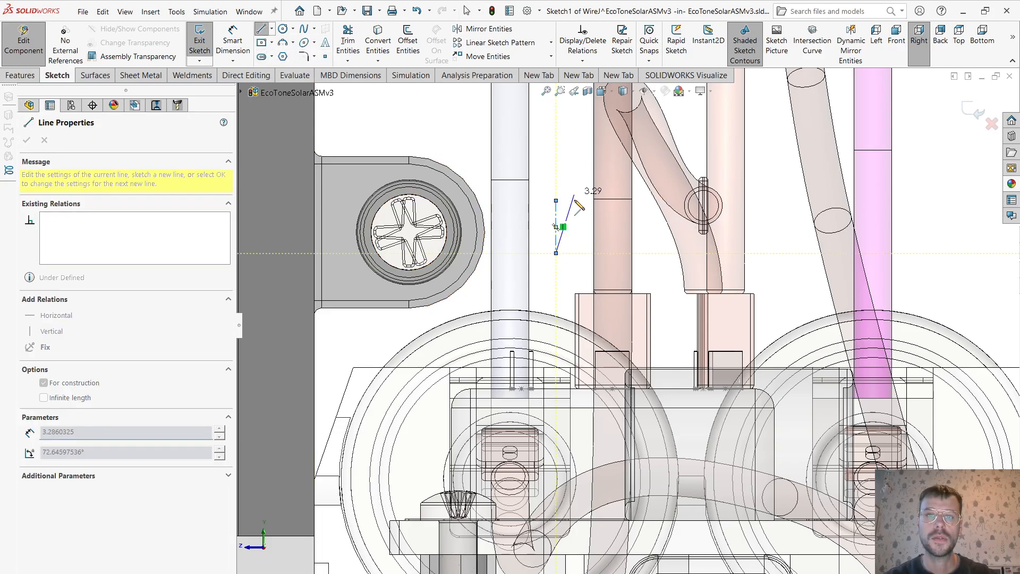
pyautogui.rightClick(579, 211)
pyautogui.click(600, 217)
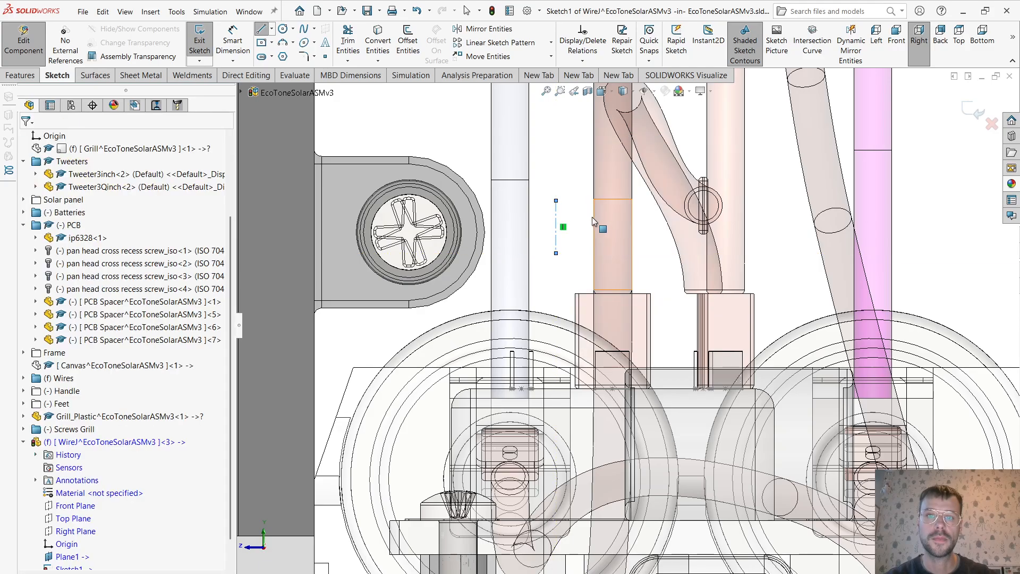
# Dimension the vertical centerline above the PCB to a length of 5 mm.
pyautogui.press('d')
pyautogui.click(556, 221)
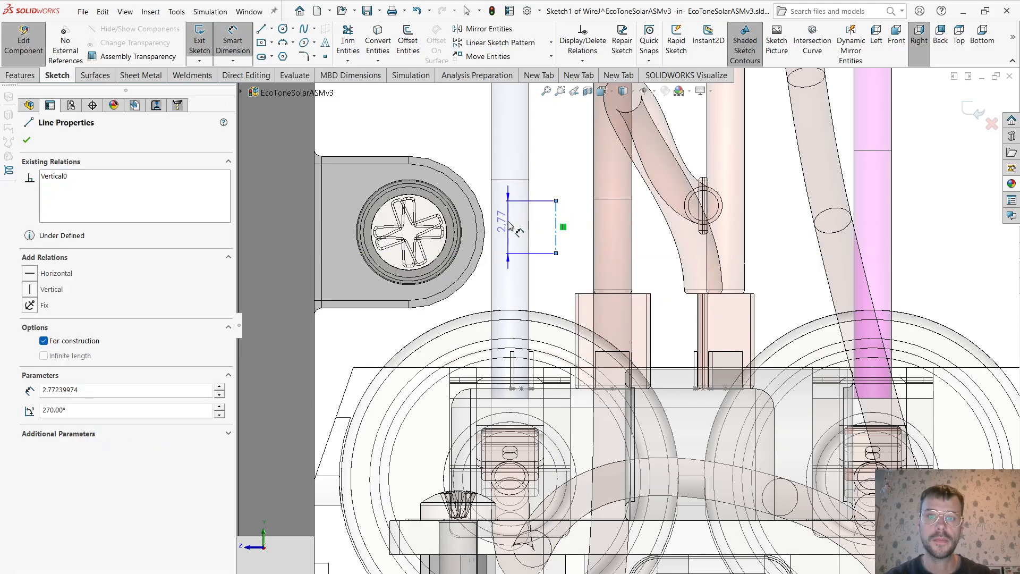
pyautogui.click(566, 227)
pyautogui.write('5')
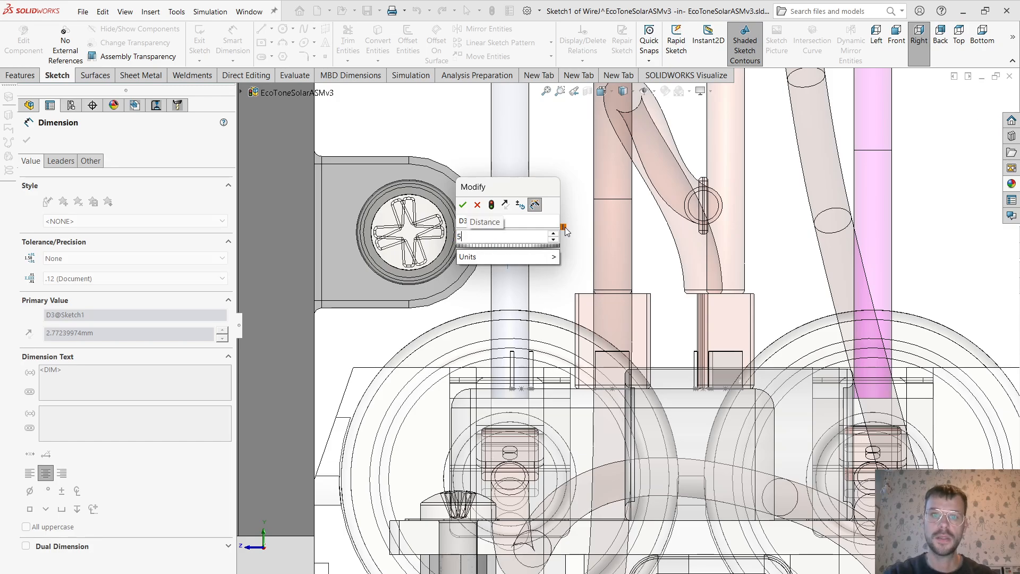
pyautogui.press('Return')
pyautogui.press('Escape')
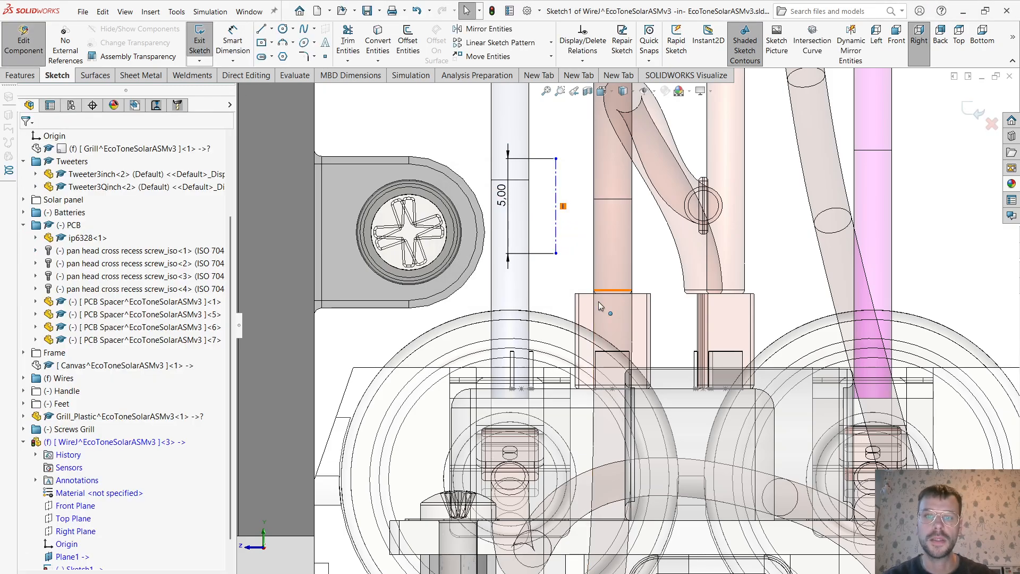
# Add Coincident and Horizontal relations between the vertical centerline's lower endpoint and the midpoint between the two connector pins on the ip6328 board.
pyautogui.click(555, 253)
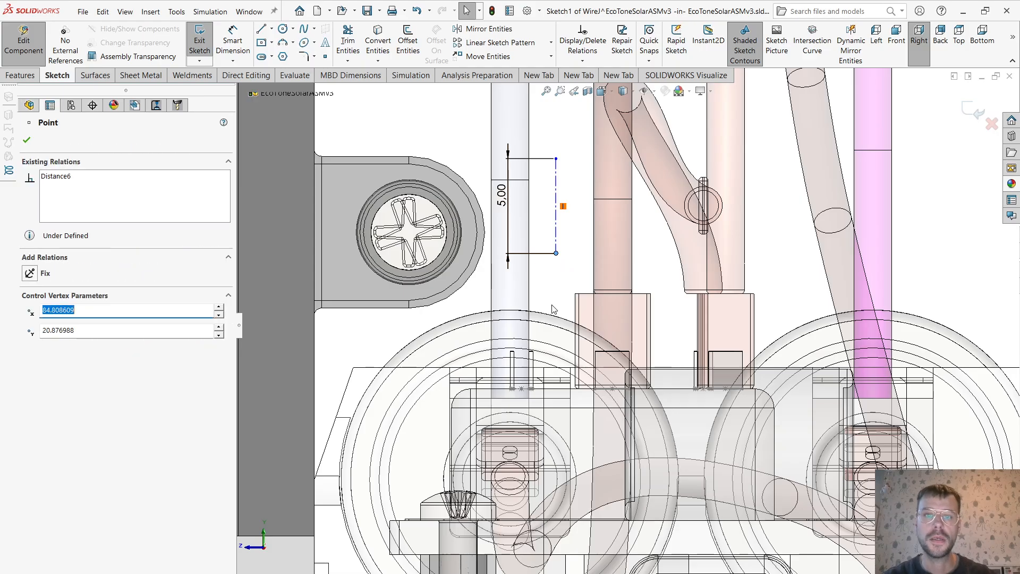
pyautogui.moveTo(552, 304); pyautogui.dragTo(544, 323, button='middle')
pyautogui.scroll(-8, 510, 432)
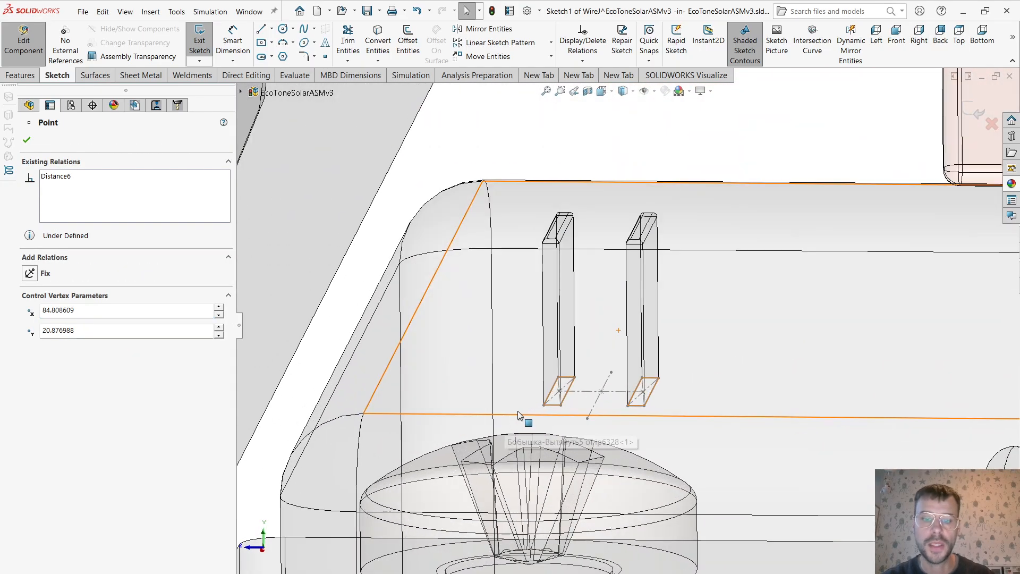
pyautogui.scroll(-6, 577, 372)
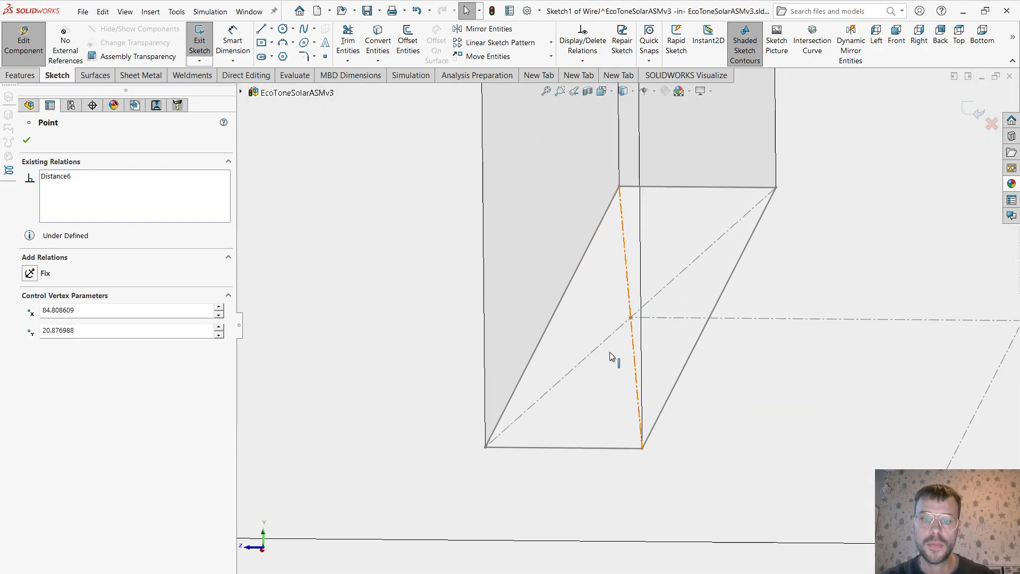
pyautogui.moveTo(616, 348); pyautogui.dragTo(631, 350, button='middle')
pyautogui.scroll(3, 631, 348)
pyautogui.scroll(-1, 797, 354)
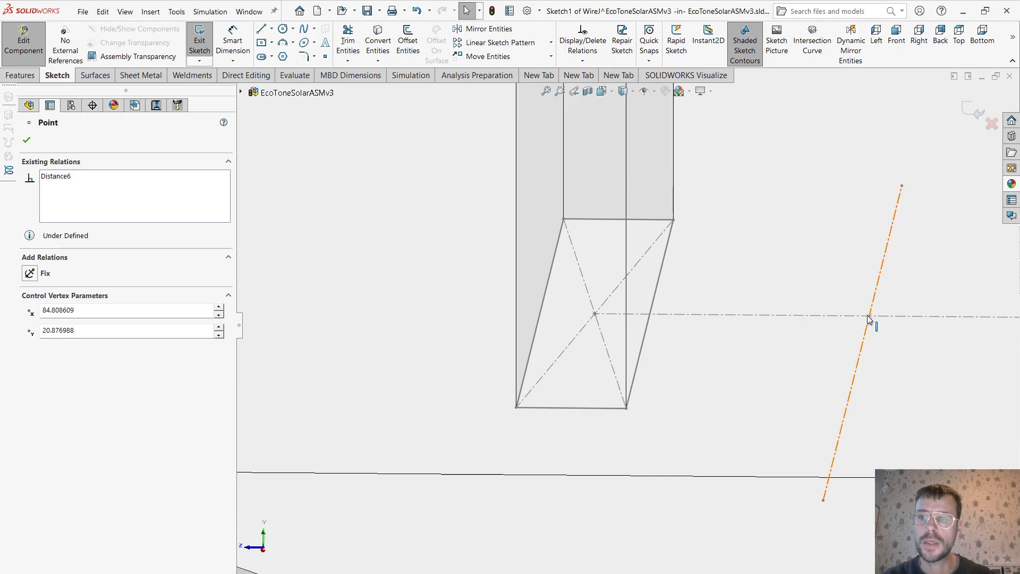
pyautogui.moveTo(891, 332); pyautogui.dragTo(867, 371, button='middle')
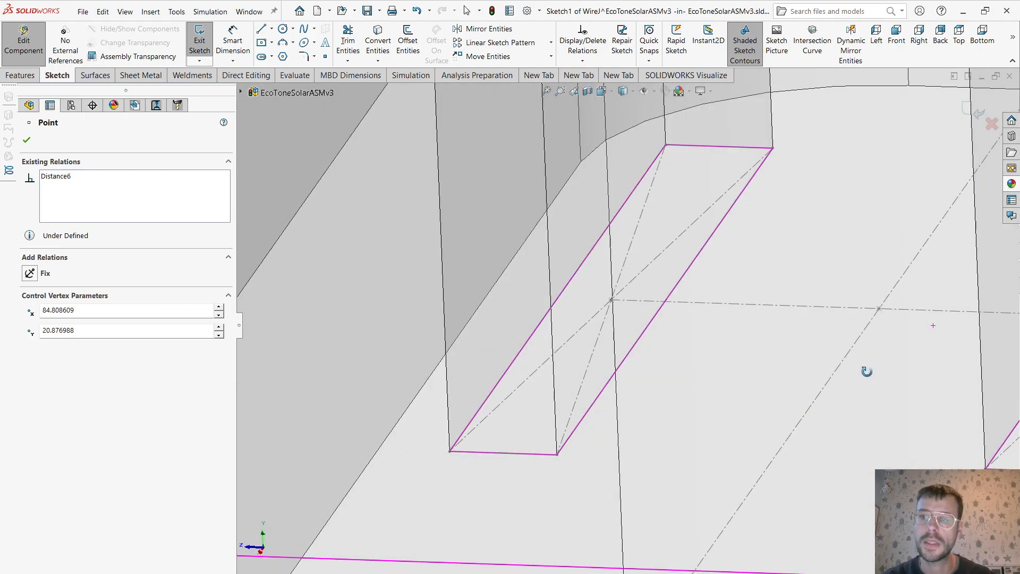
pyautogui.scroll(-8, 896, 310)
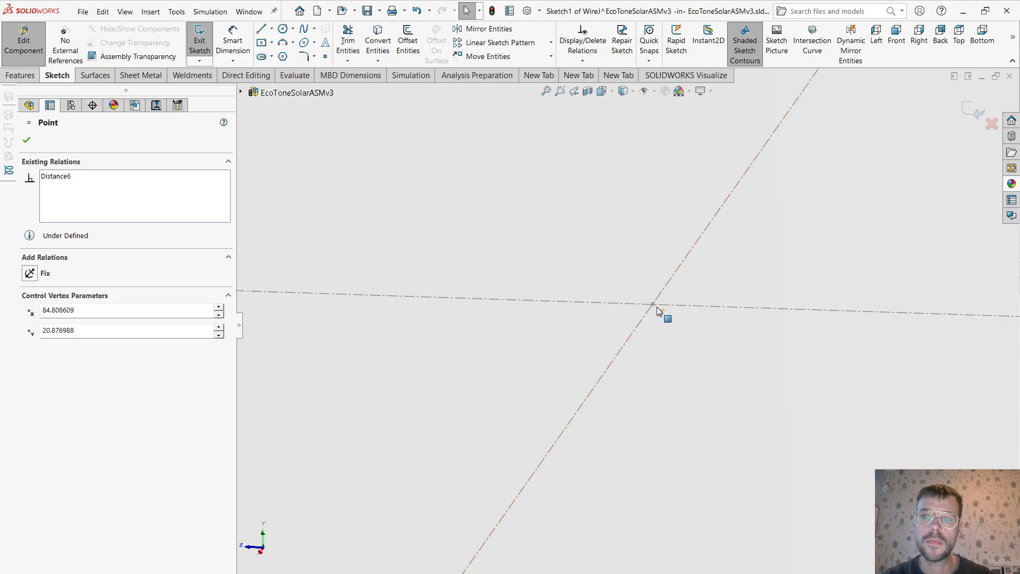
pyautogui.keyDown('ctrl'); pyautogui.click(653, 306); pyautogui.keyUp('ctrl')
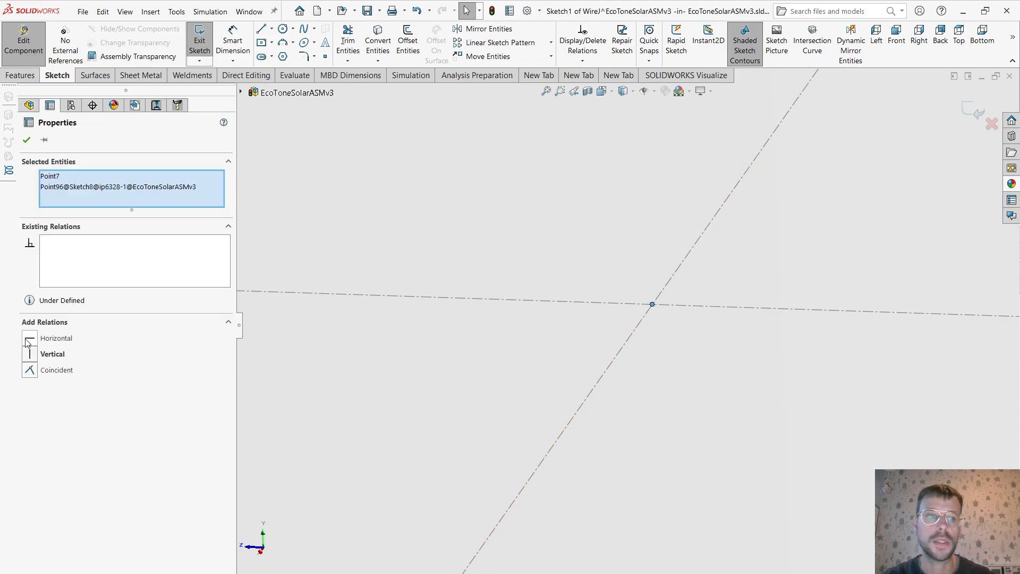
pyautogui.scroll(5, 826, 287)
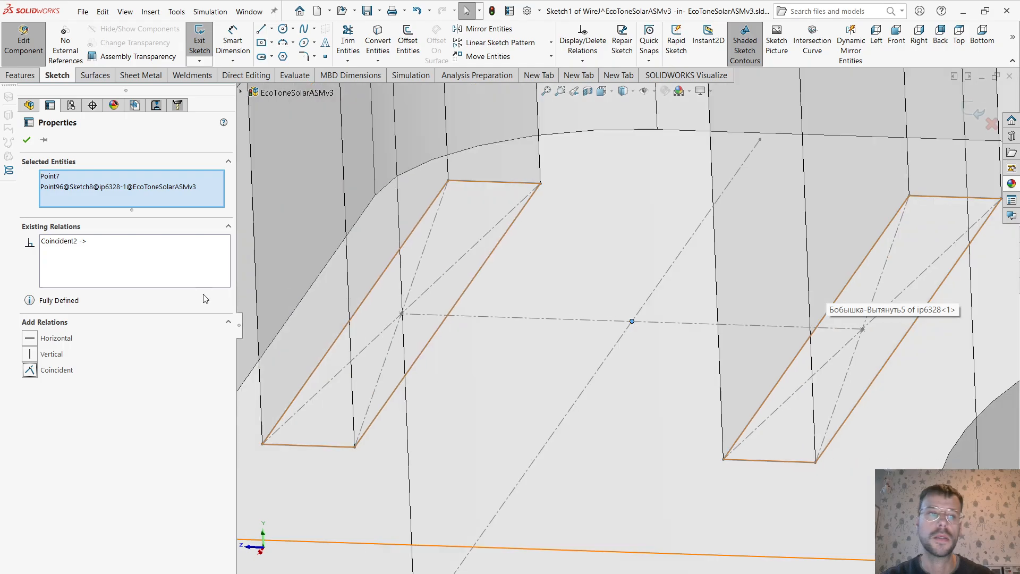
pyautogui.scroll(10, 571, 234)
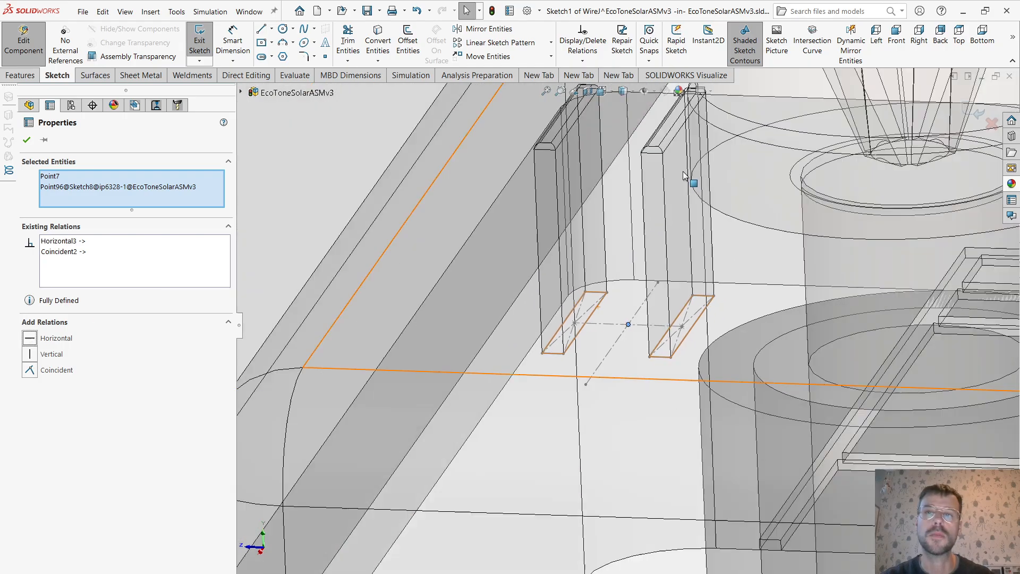
# Examine the constrained vertical centerline and the route from the larger speaker's terminal to the PCB in the top, front and right views.
pyautogui.scroll(-10, 545, 392)
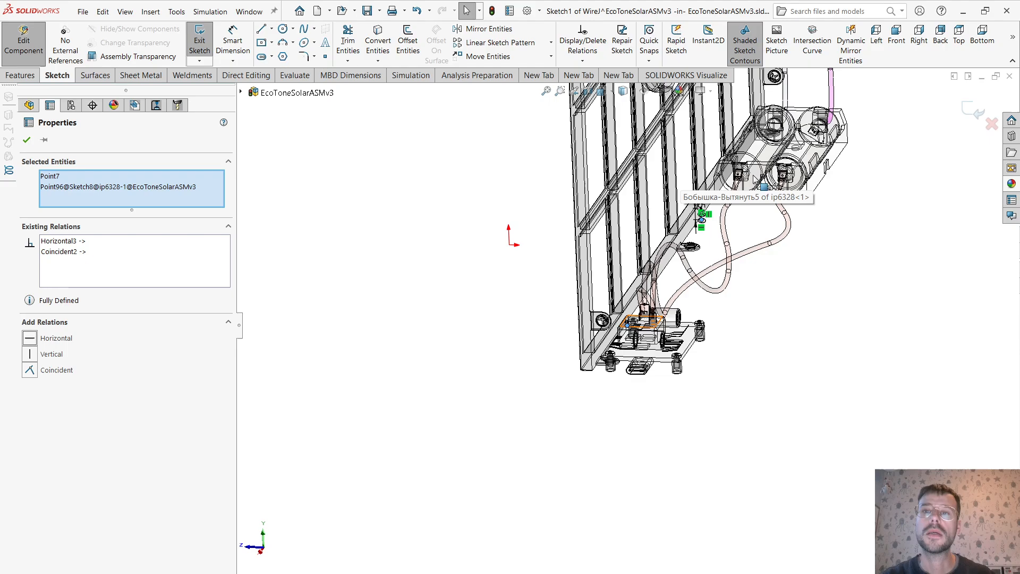
pyautogui.scroll(-2, 545, 393)
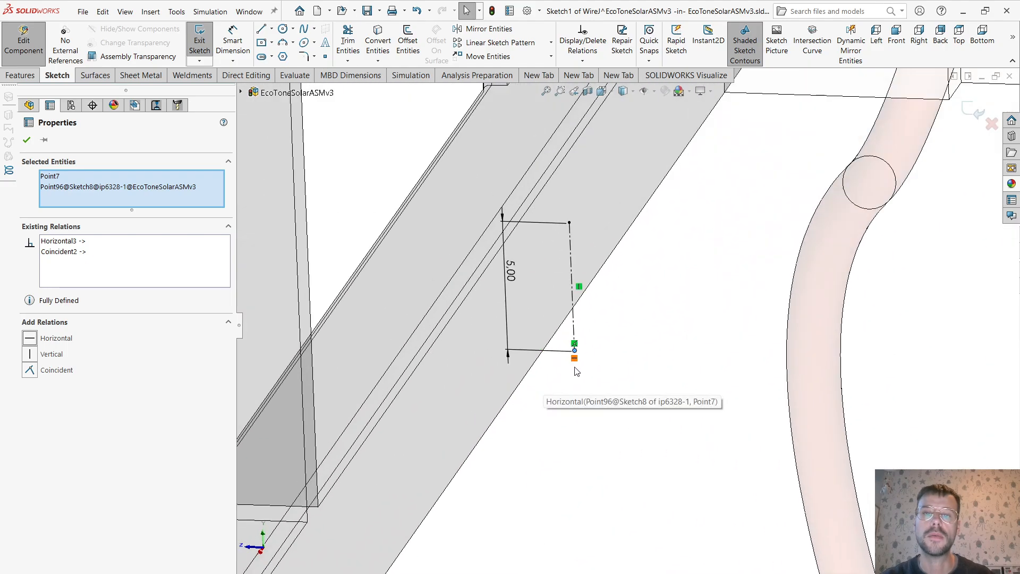
pyautogui.scroll(3, 649, 377)
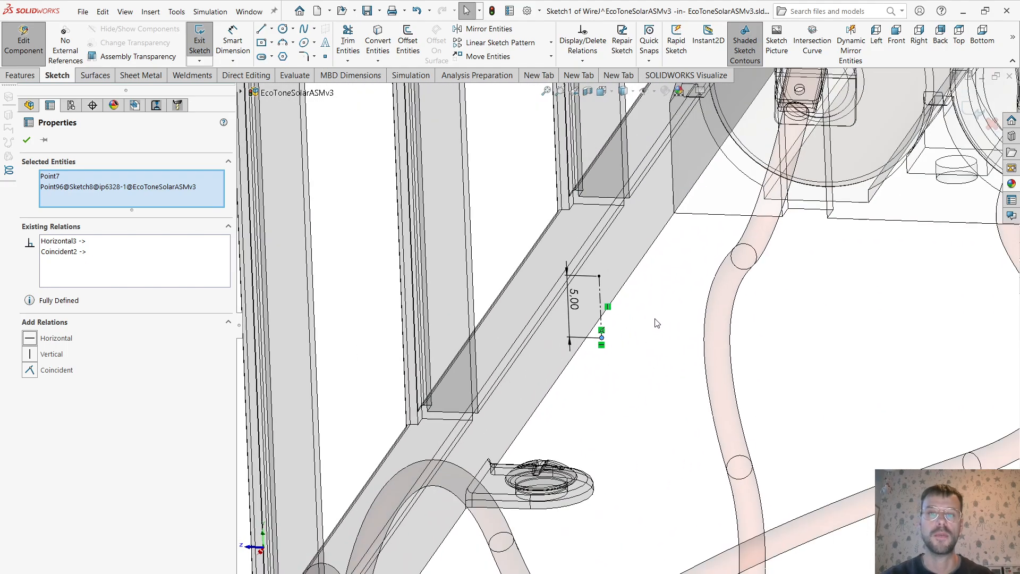
pyautogui.hotkey('ctrl', '5')
pyautogui.scroll(-6, 780, 314)
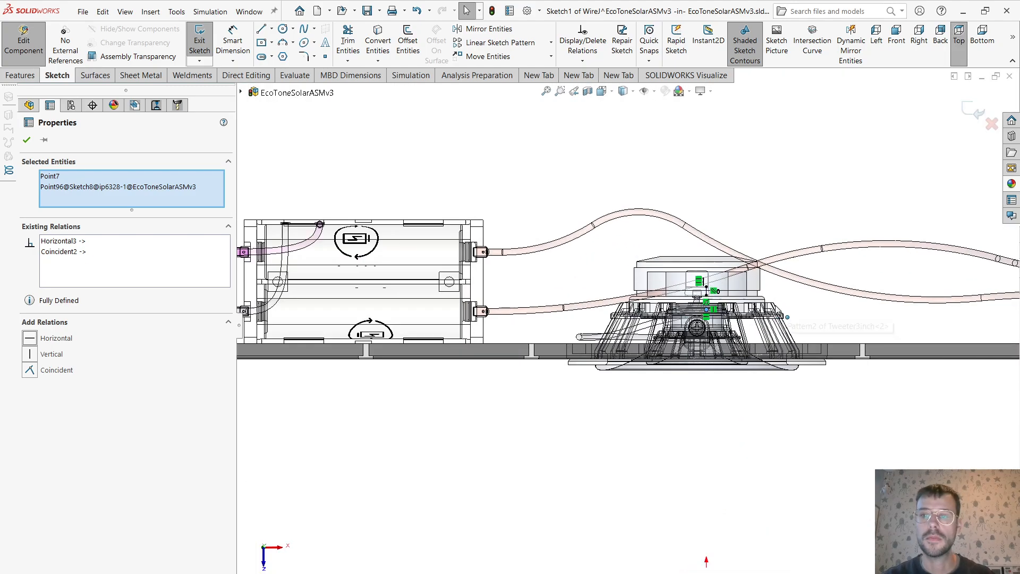
pyautogui.hotkey('ctrl', '1')
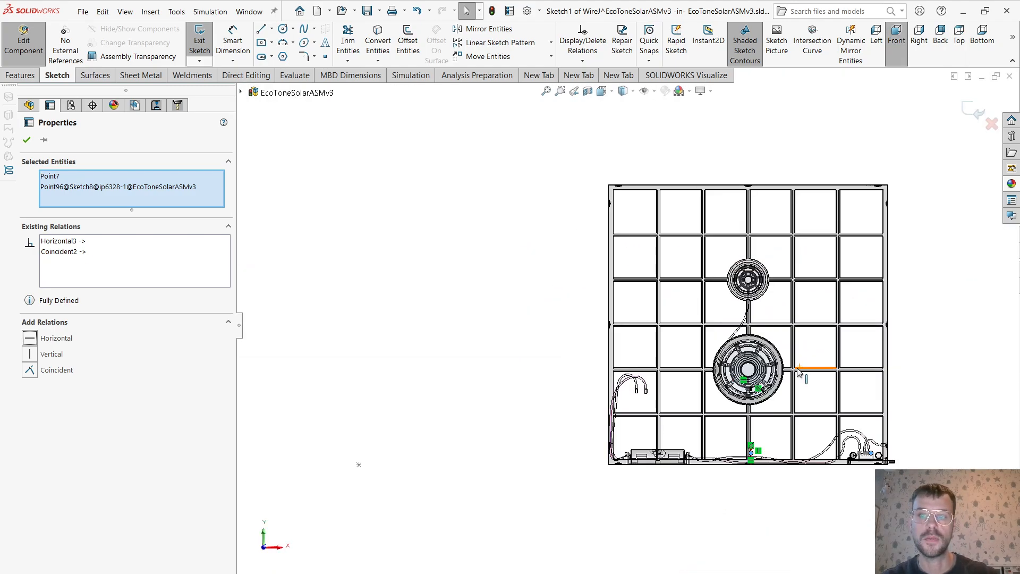
pyautogui.hotkey('ctrl', '3')
pyautogui.hotkey('ctrl', '4')
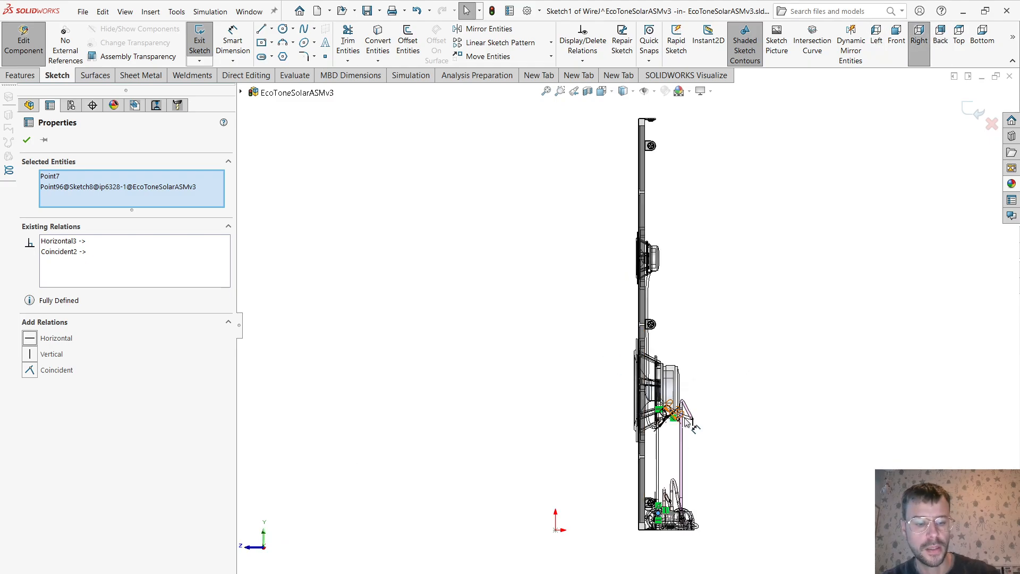
pyautogui.scroll(-10, 718, 427)
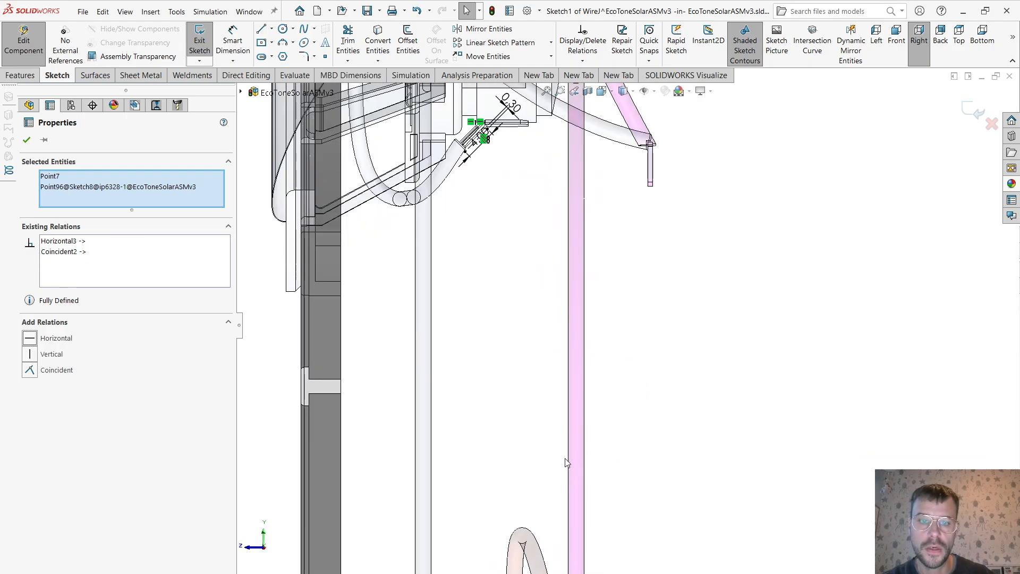
pyautogui.scroll(2, 536, 450)
pyautogui.scroll(-2, 548, 444)
pyautogui.scroll(1, 554, 439)
pyautogui.scroll(-2, 561, 412)
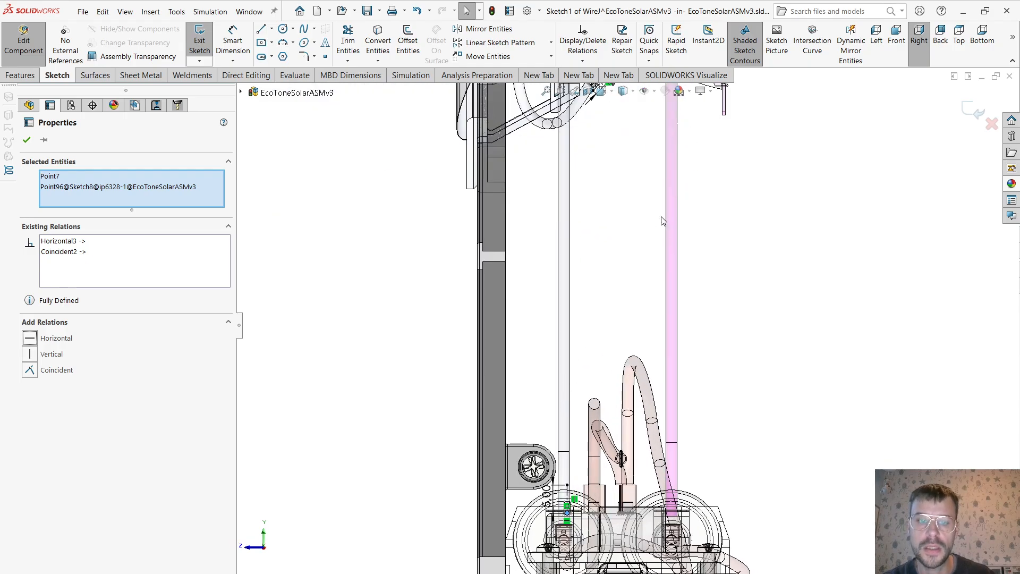
pyautogui.click(27, 140)
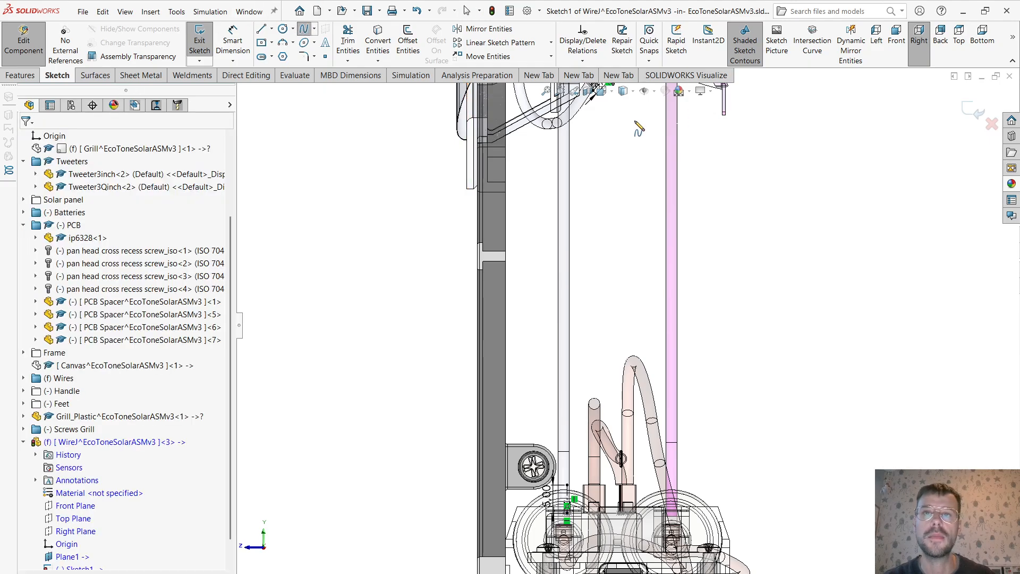
# Sketch a spline from the lower end of the speaker terminal's slanted centerline through one intermediate point to the vertical centerline's upper end.
pyautogui.scroll(-8, 604, 189)
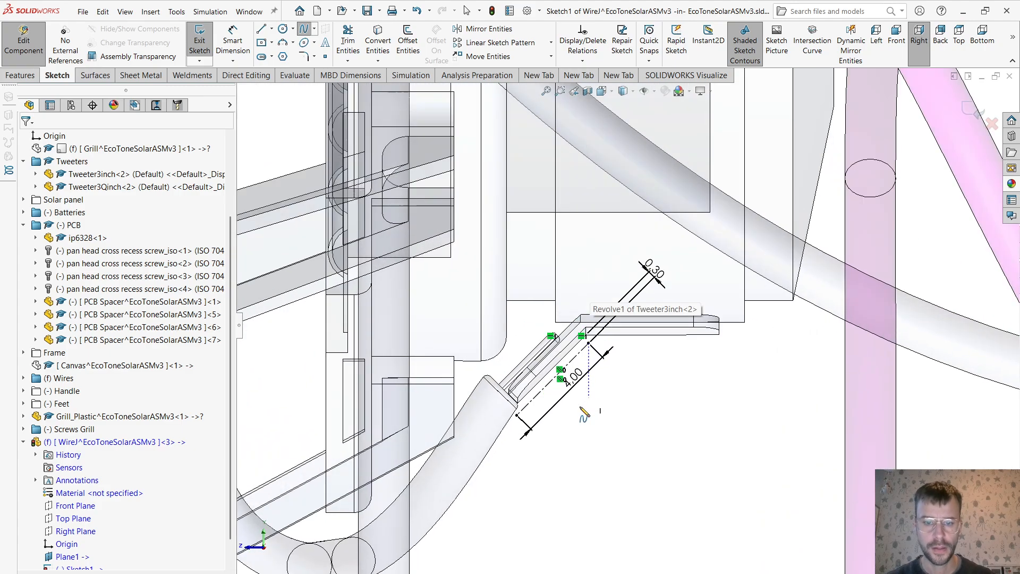
pyautogui.scroll(-3, 537, 422)
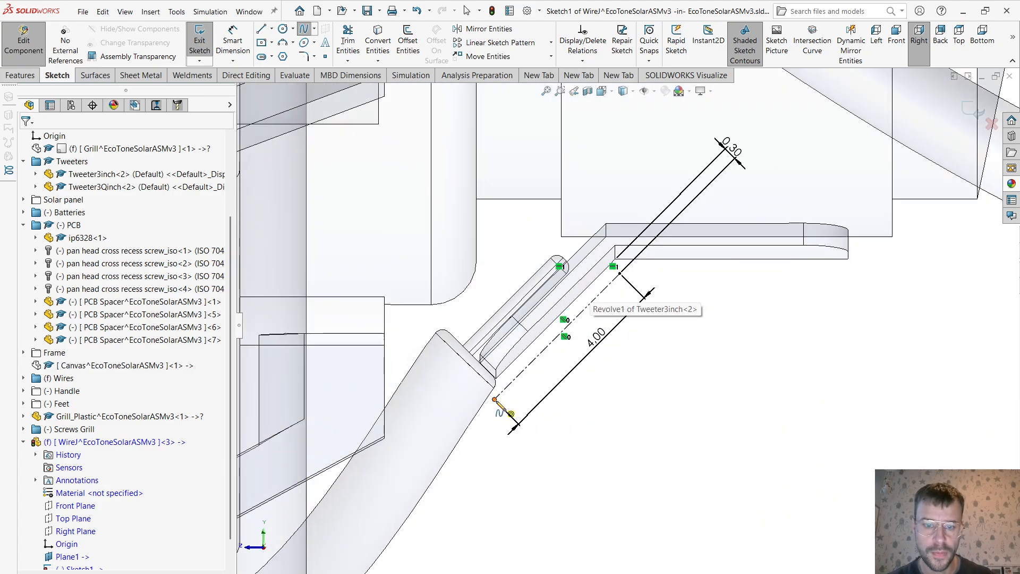
pyautogui.click(495, 400)
pyautogui.scroll(10, 473, 544)
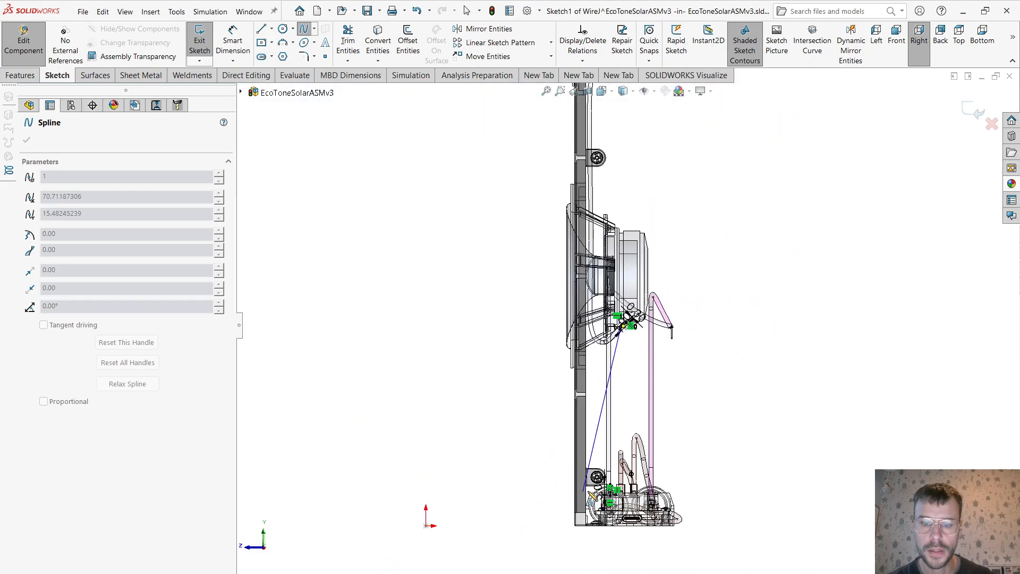
pyautogui.scroll(-5, 622, 435)
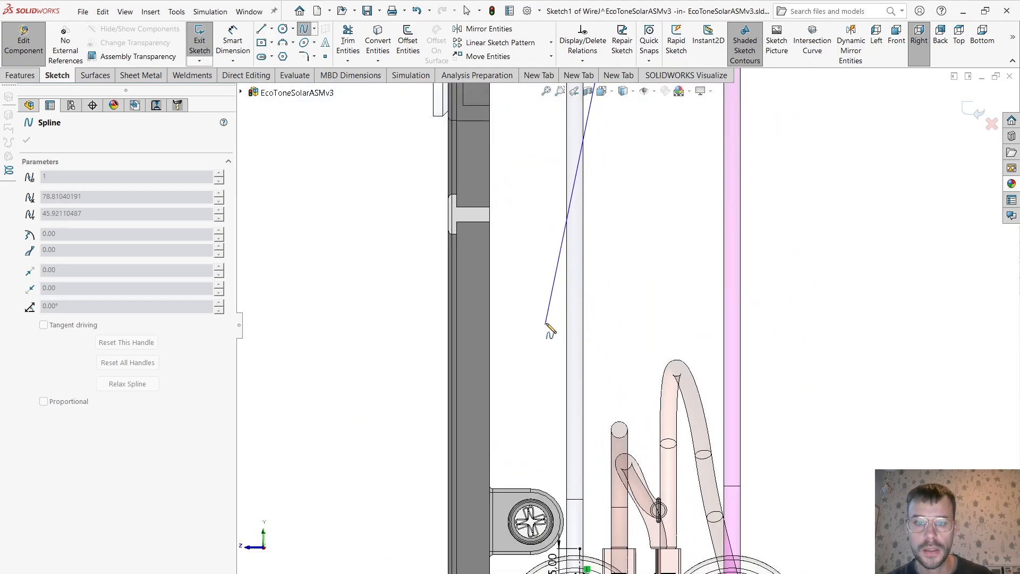
pyautogui.click(556, 287)
pyautogui.scroll(3, 580, 456)
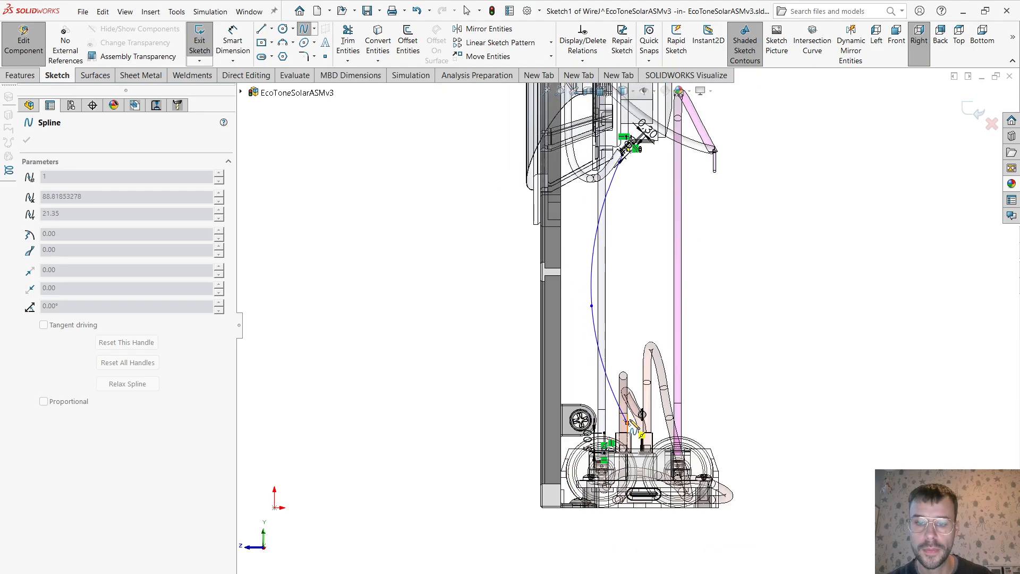
pyautogui.scroll(-3, 637, 428)
pyautogui.scroll(-3, 635, 431)
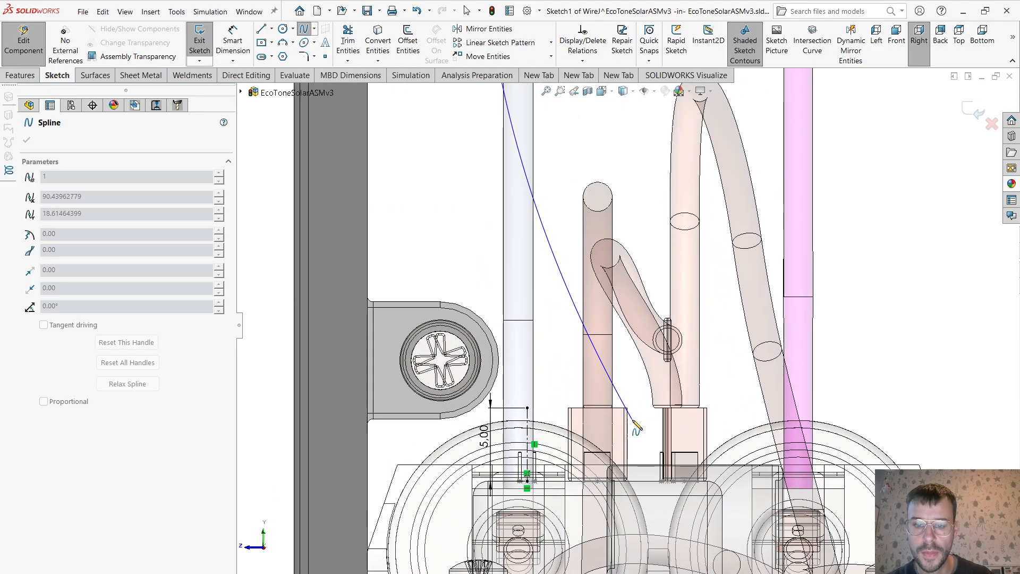
pyautogui.click(527, 408)
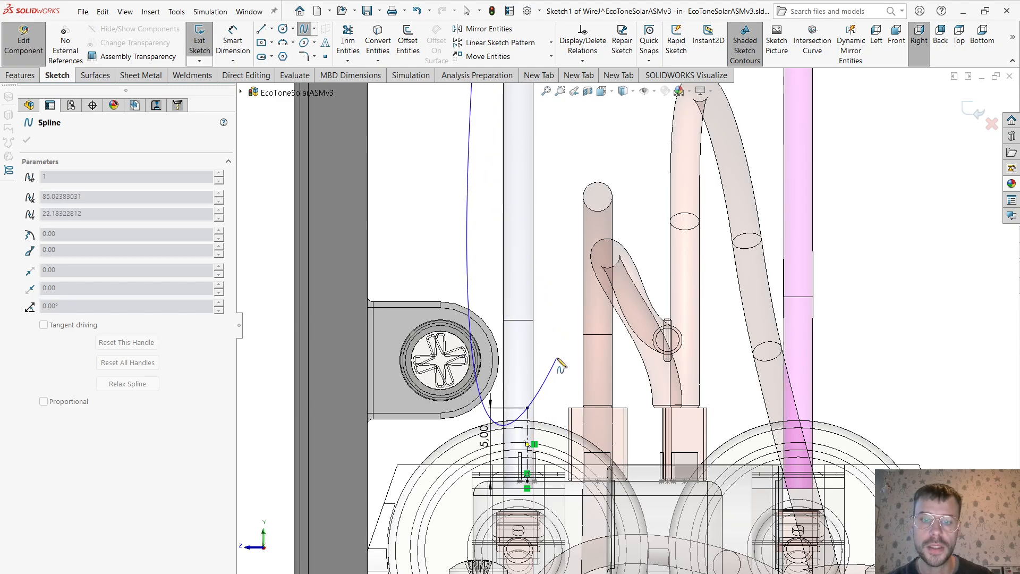
pyautogui.rightClick(561, 357)
pyautogui.click(582, 371)
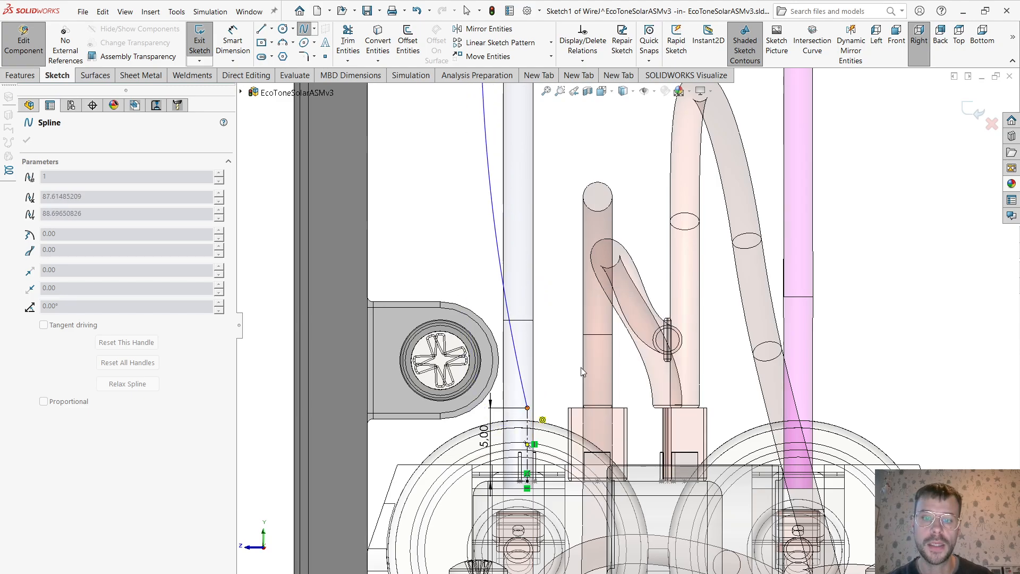
# Add a Tangent relation between the spline and the vertical centerline above the PCB.
pyautogui.click(524, 384)
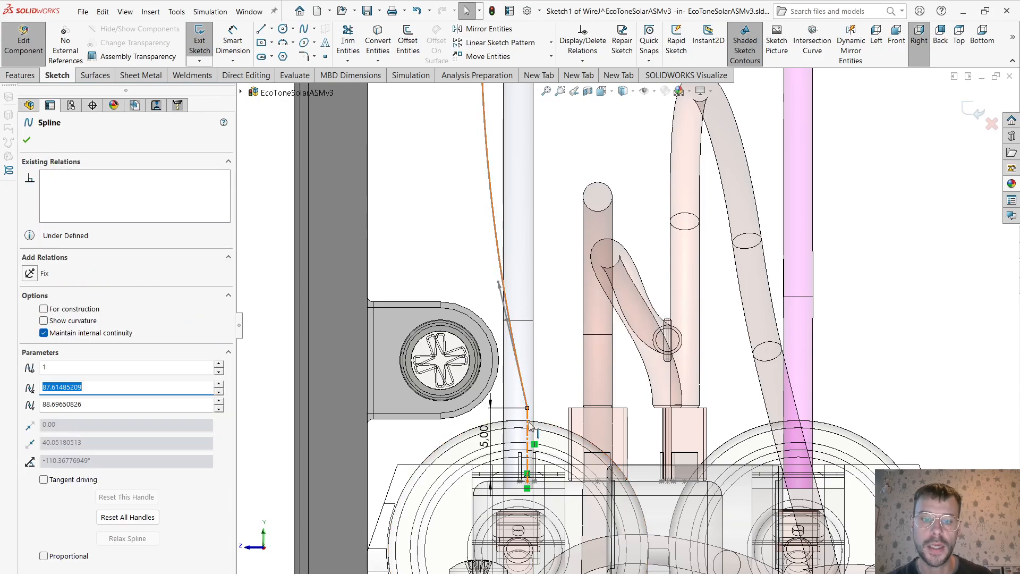
pyautogui.keyDown('ctrl'); pyautogui.click(528, 428); pyautogui.keyUp('ctrl')
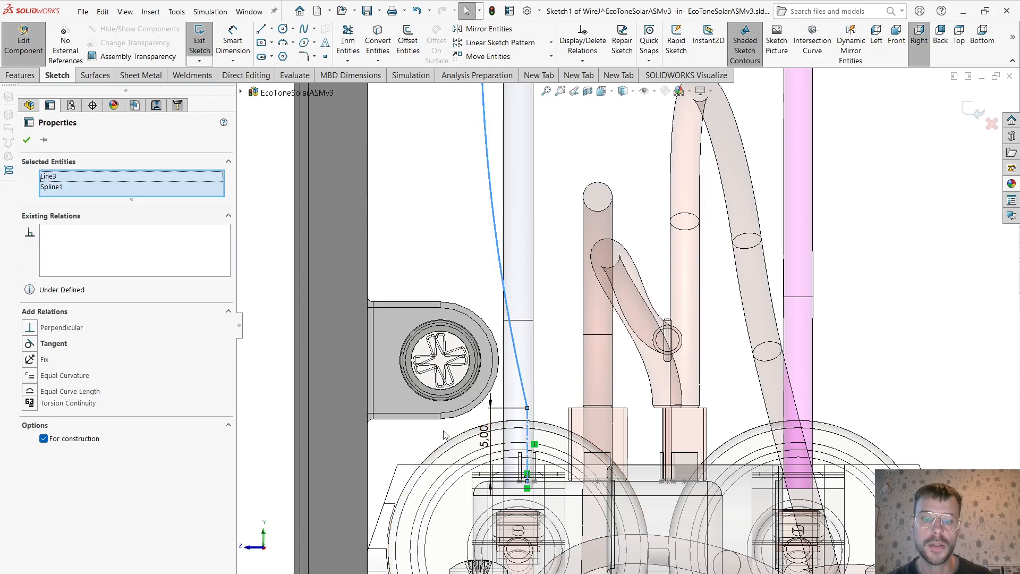
pyautogui.click(30, 343)
pyautogui.scroll(5, 624, 181)
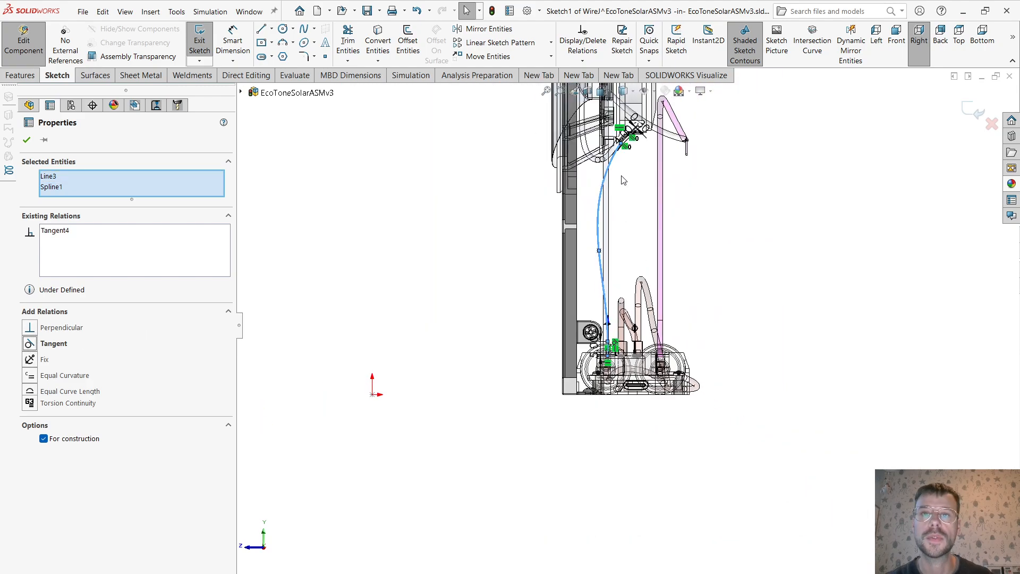
# Add a Tangent relation between the spline and the slanted centerline at the larger speaker's terminal.
pyautogui.scroll(-10, 624, 180)
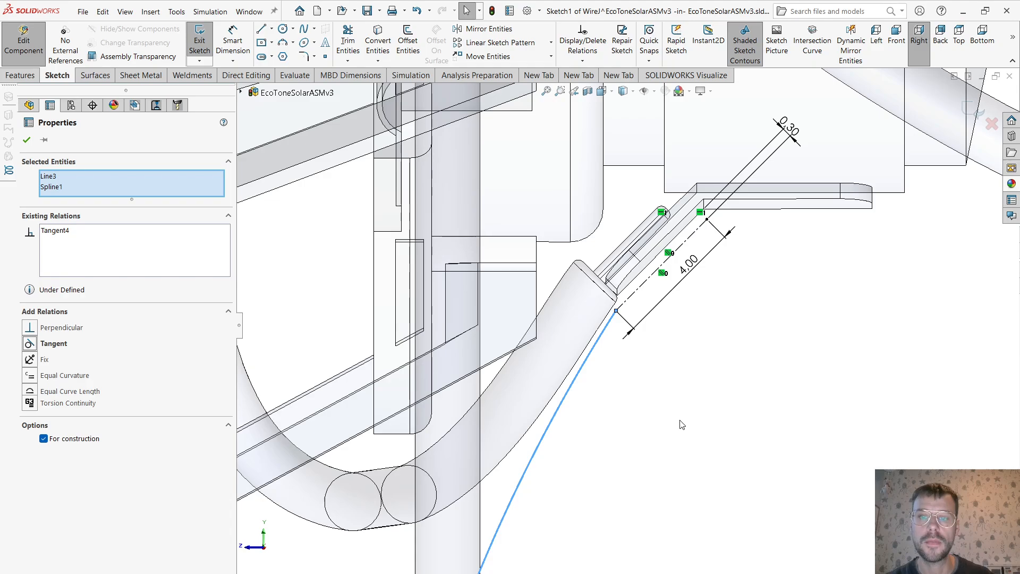
pyautogui.click(682, 425)
pyautogui.click(600, 342)
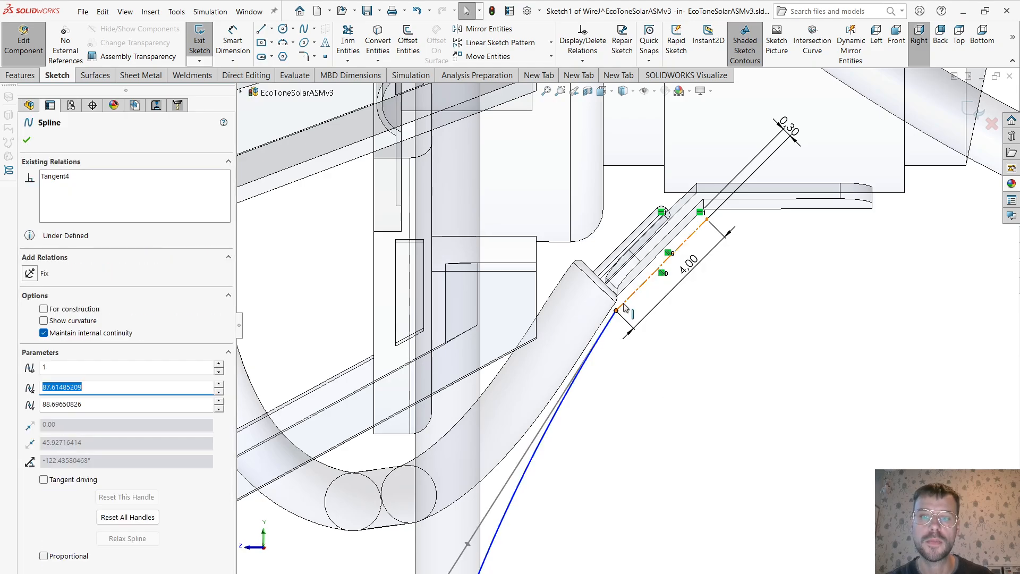
pyautogui.keyDown('ctrl'); pyautogui.click(626, 302); pyautogui.keyUp('ctrl')
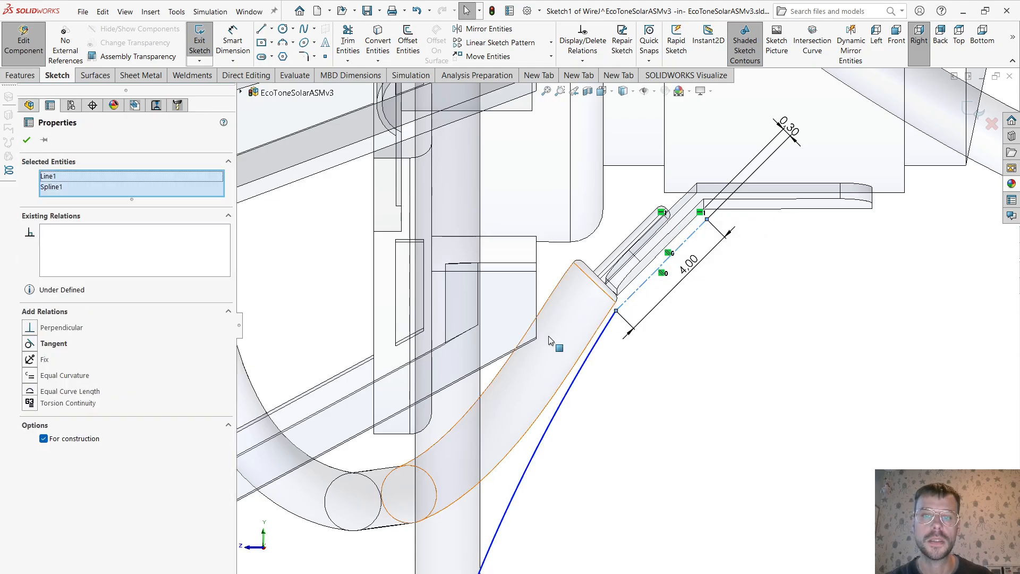
pyautogui.click(29, 344)
pyautogui.scroll(5, 646, 470)
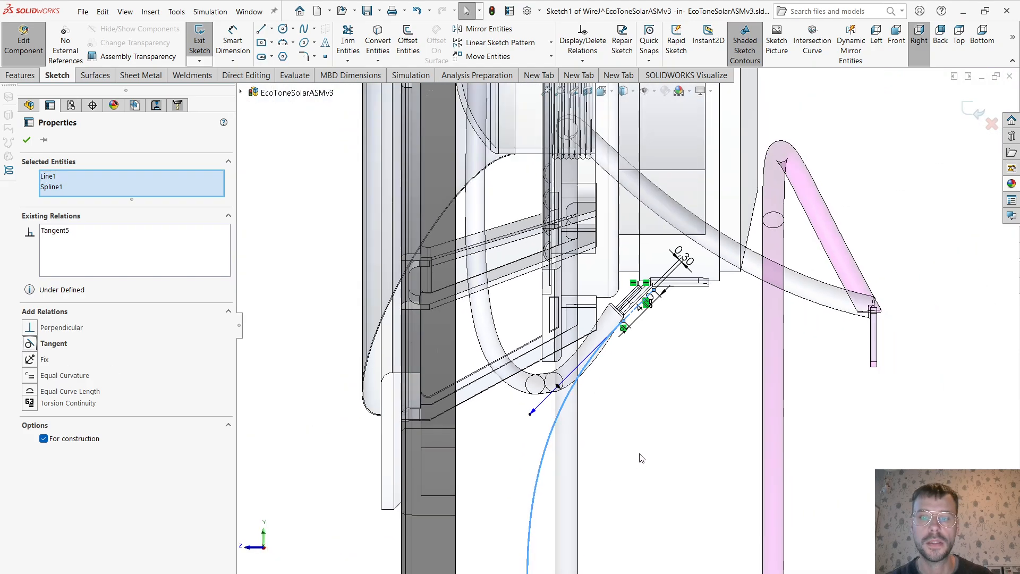
pyautogui.scroll(3, 622, 340)
# Shorten the spline's tangent handle at the speaker terminal to a weighting of about 41.8 and close the sketch.
pyautogui.moveTo(658, 402); pyautogui.dragTo(691, 398, button='middle')
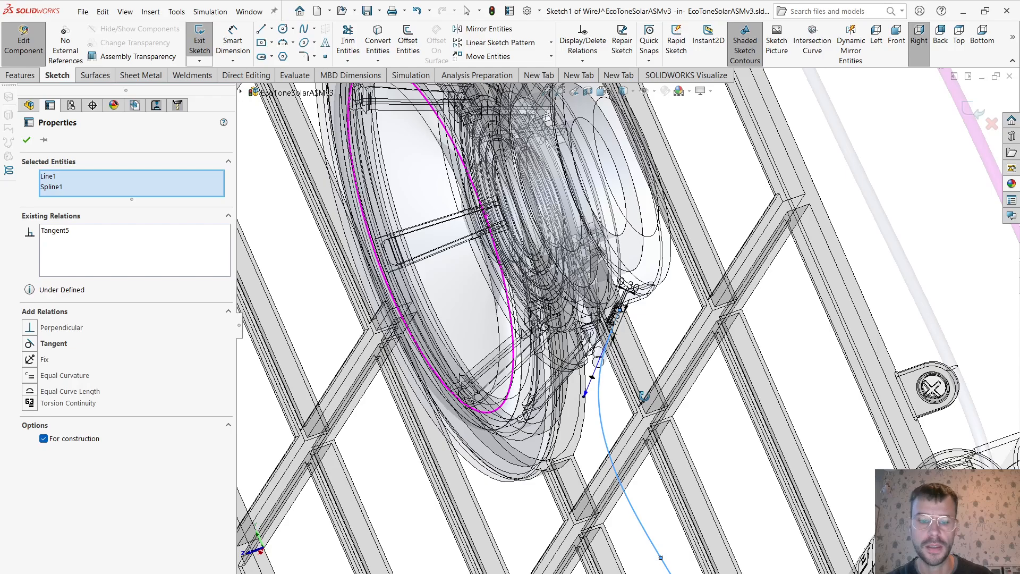
pyautogui.click(709, 426)
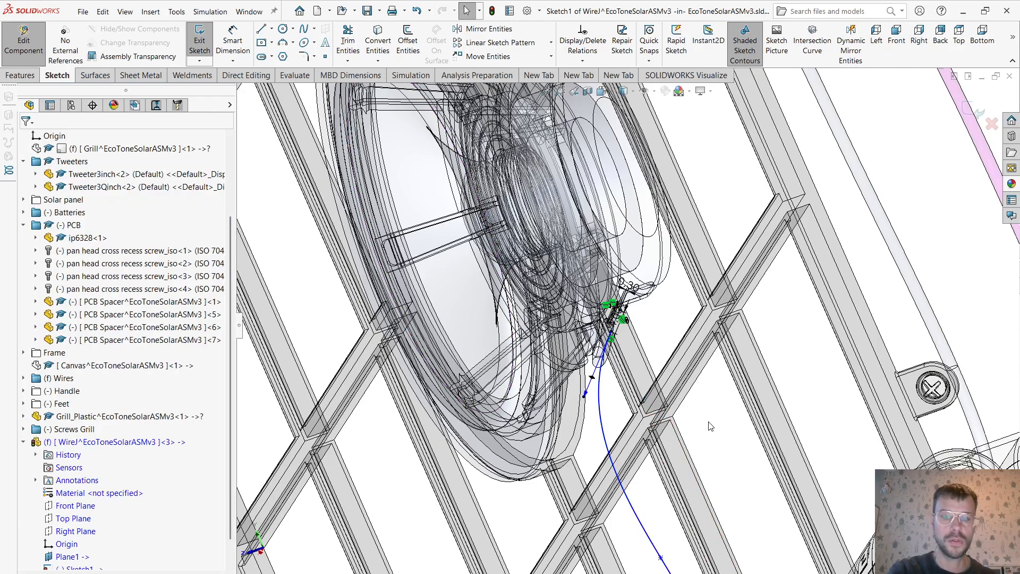
pyautogui.hotkey('ctrl', '4')
pyautogui.scroll(-6, 711, 426)
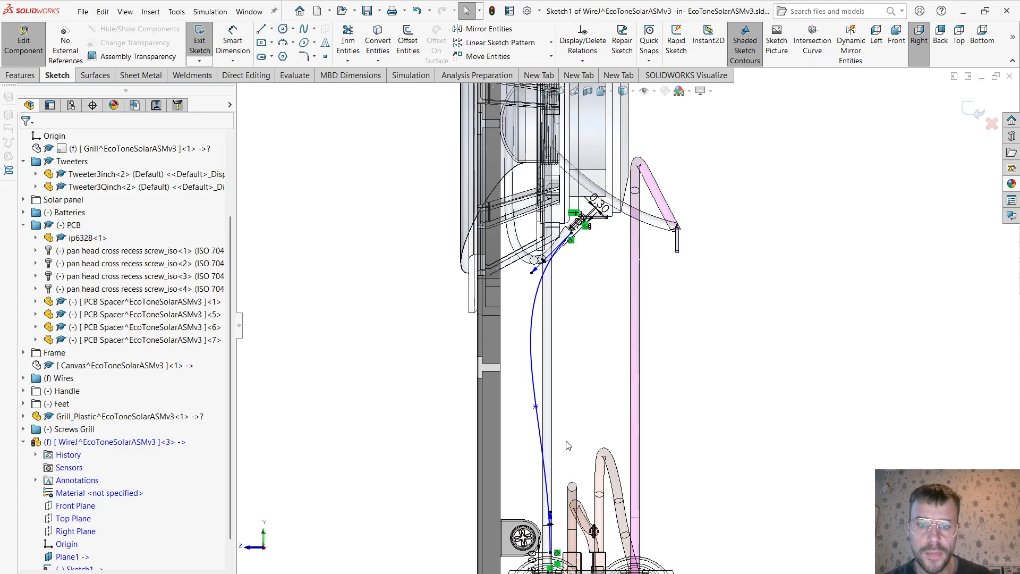
pyautogui.scroll(-5, 548, 268)
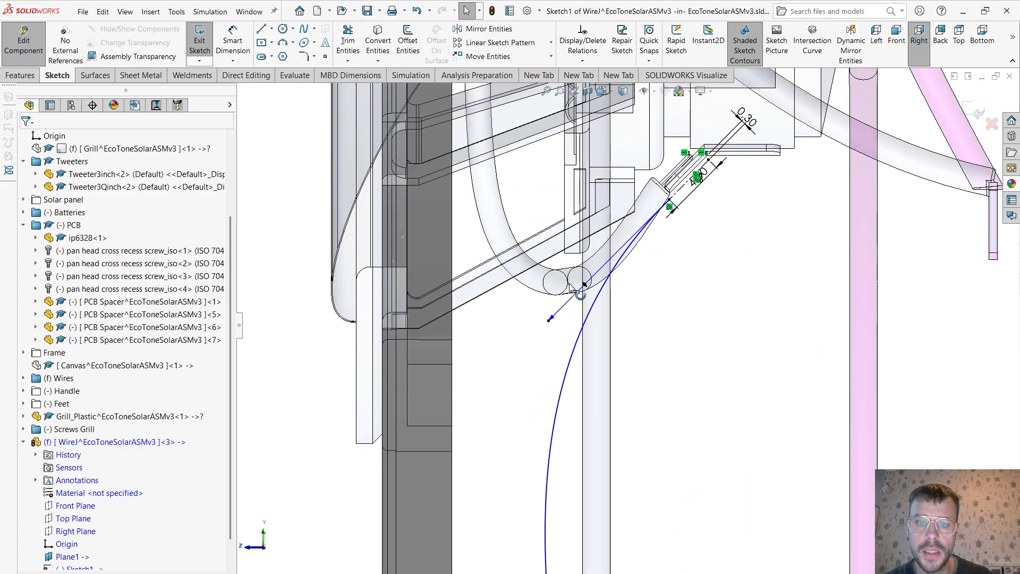
pyautogui.click(552, 320)
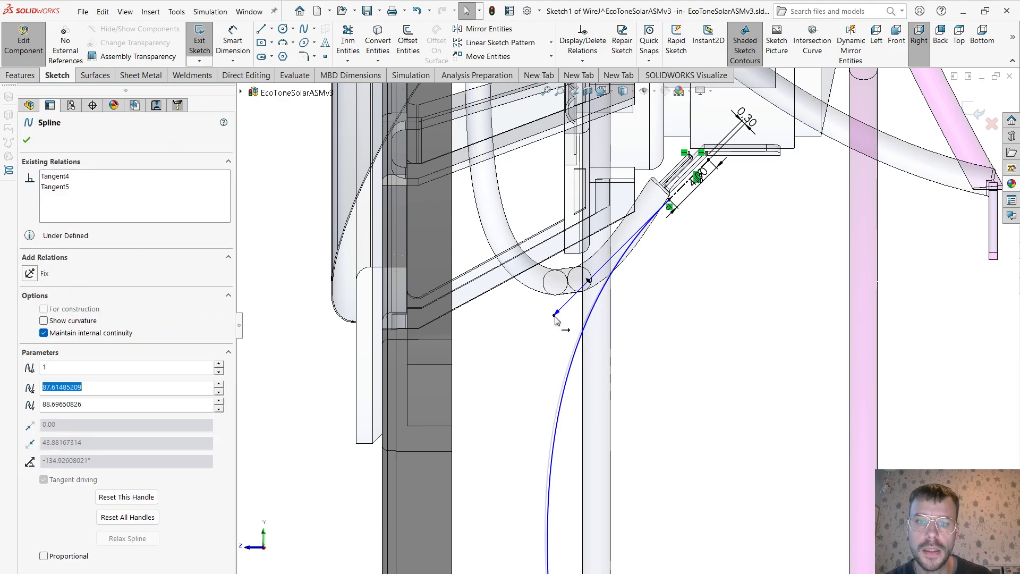
pyautogui.scroll(3, 692, 405)
pyautogui.scroll(2, 692, 405)
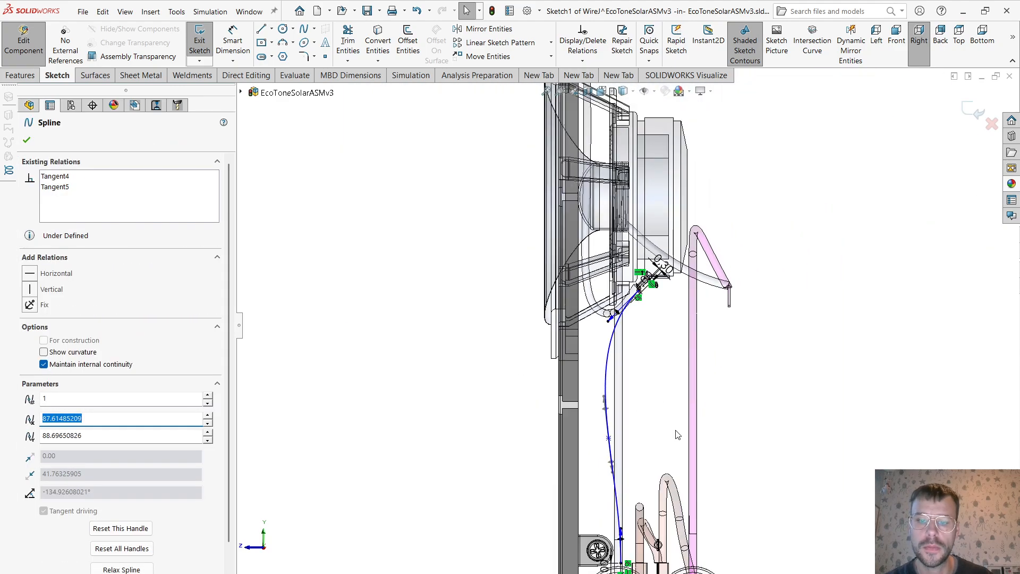
pyautogui.click(966, 110)
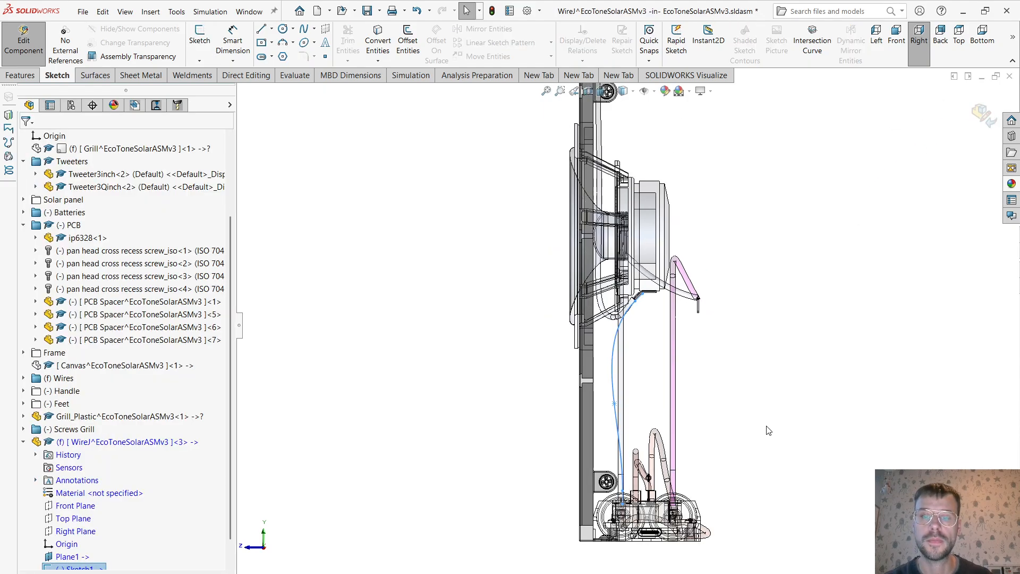
# Select the closed sketch's spline endpoint at the larger speaker's terminal.
pyautogui.moveTo(769, 430); pyautogui.dragTo(713, 435, button='middle')
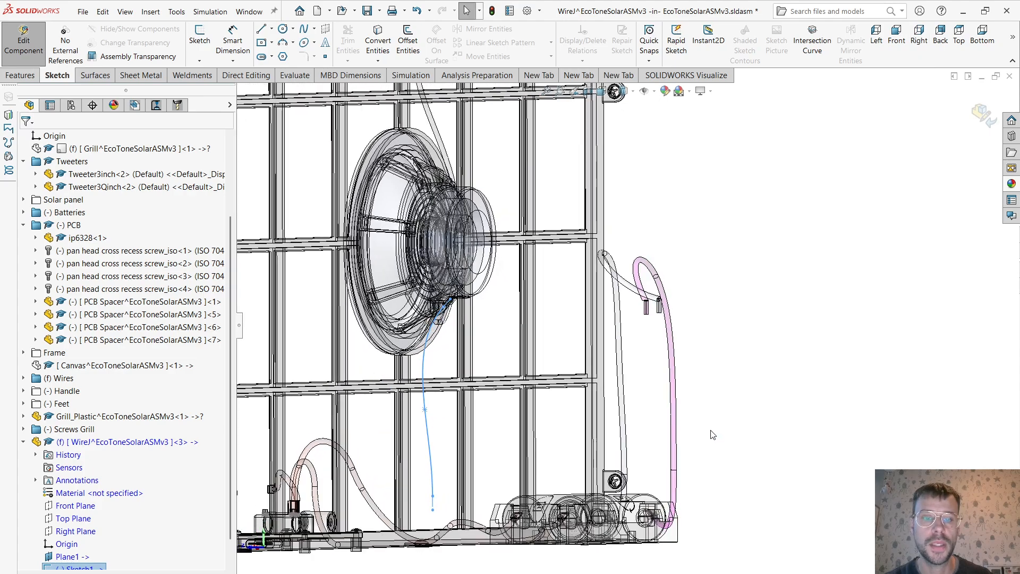
pyautogui.scroll(-4, 467, 425)
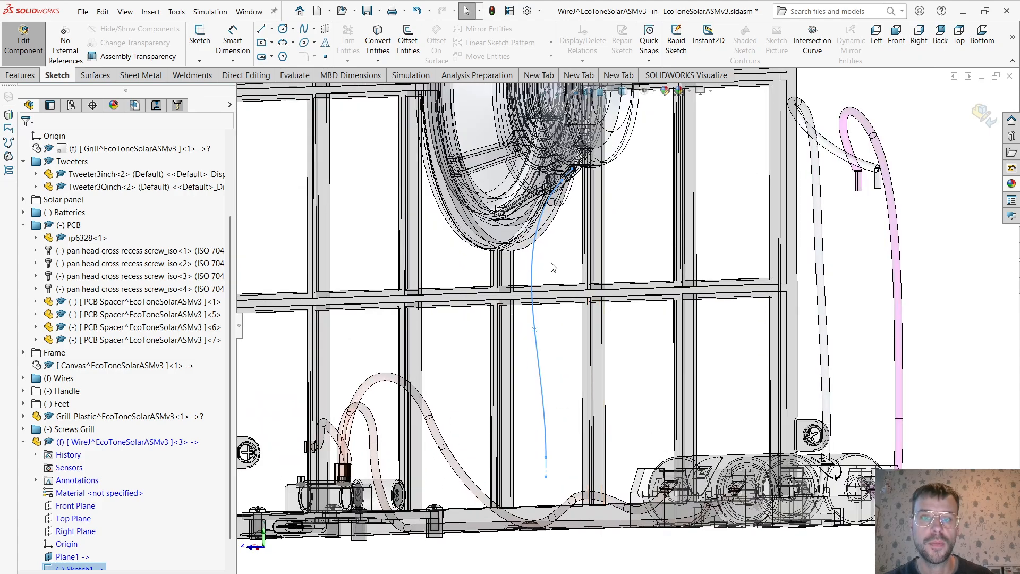
pyautogui.scroll(-6, 585, 169)
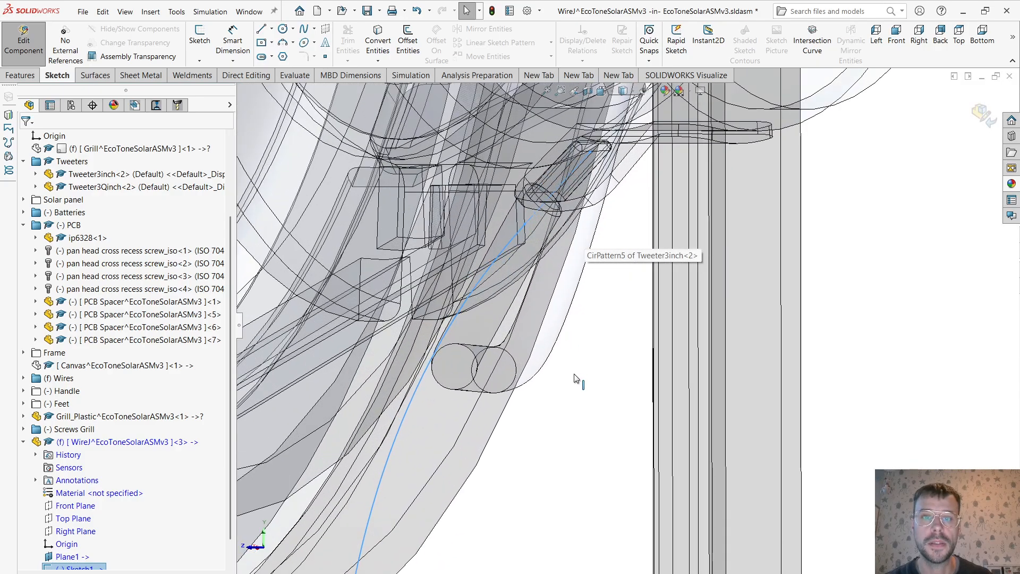
pyautogui.click(625, 333)
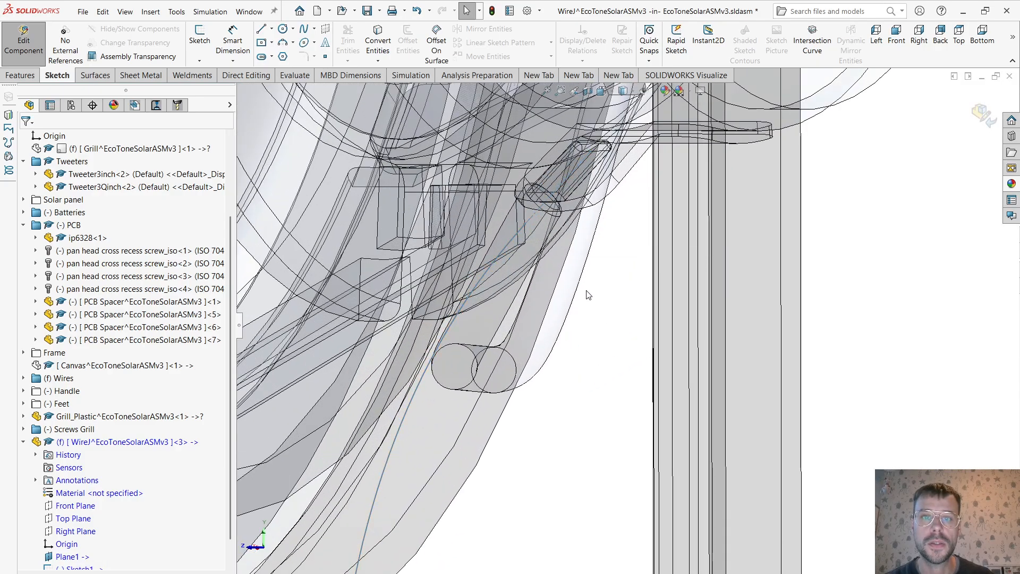
pyautogui.scroll(-4, 604, 319)
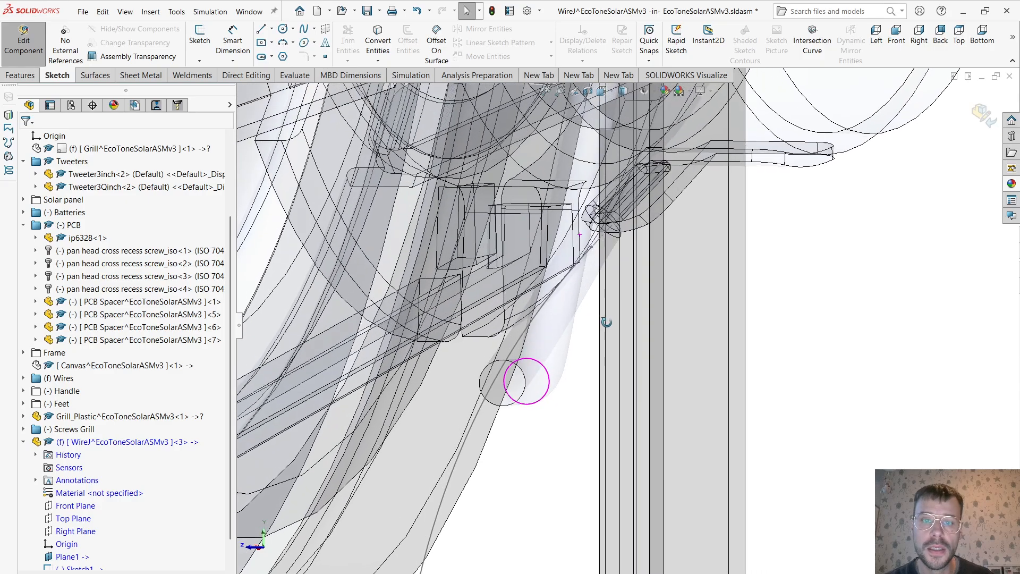
pyautogui.scroll(-2, 636, 251)
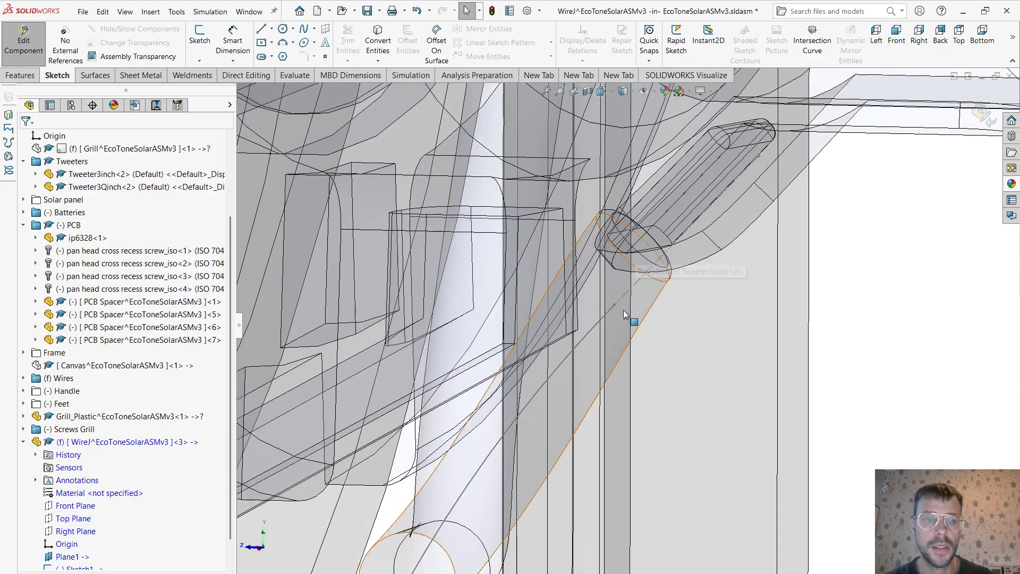
pyautogui.scroll(-3, 634, 314)
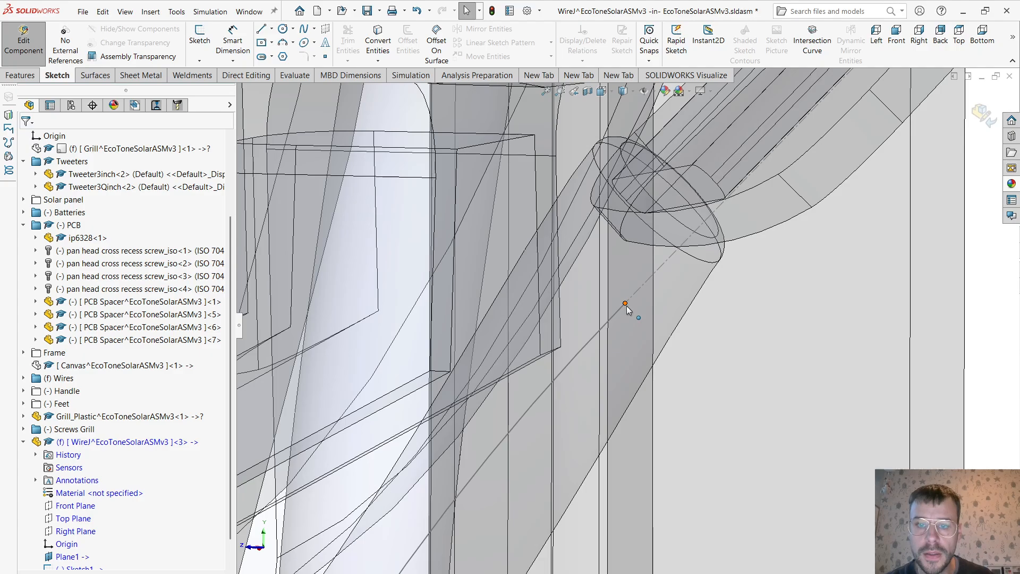
pyautogui.doubleClick(626, 303)
# Start a reference plane through the spline endpoint at the larger speaker's terminal and the sketch point midway between the ip6328 PCB connector's pins.
pyautogui.scroll(10, 641, 374)
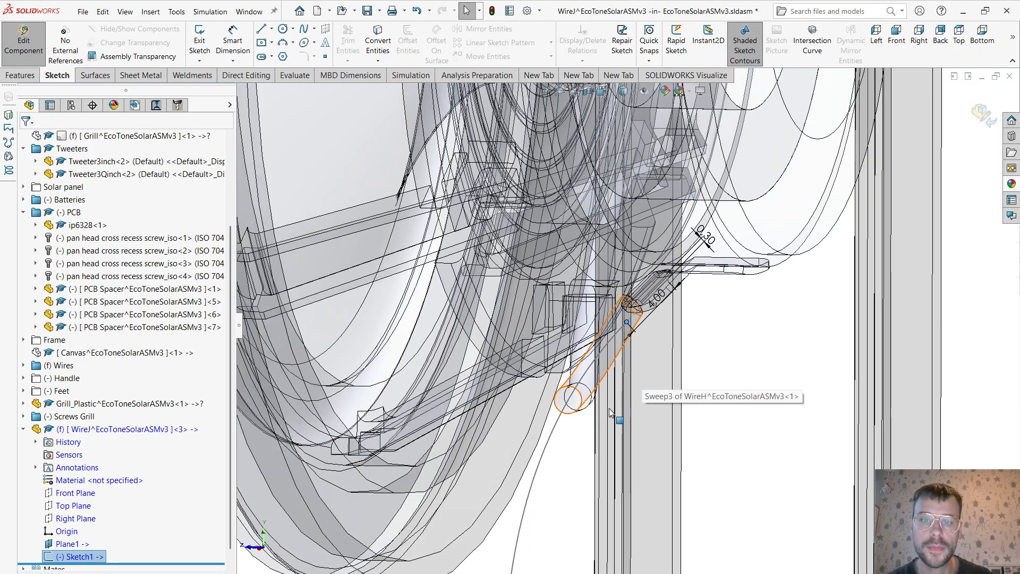
pyautogui.scroll(3, 578, 451)
pyautogui.scroll(-10, 577, 441)
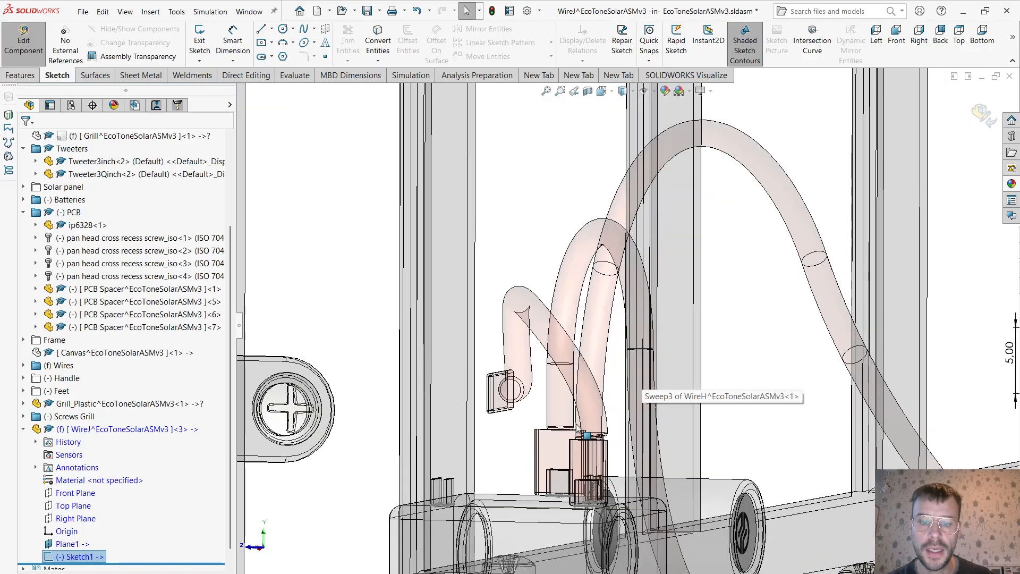
pyautogui.moveTo(577, 428); pyautogui.dragTo(646, 455, button='middle')
pyautogui.scroll(-15, 647, 456)
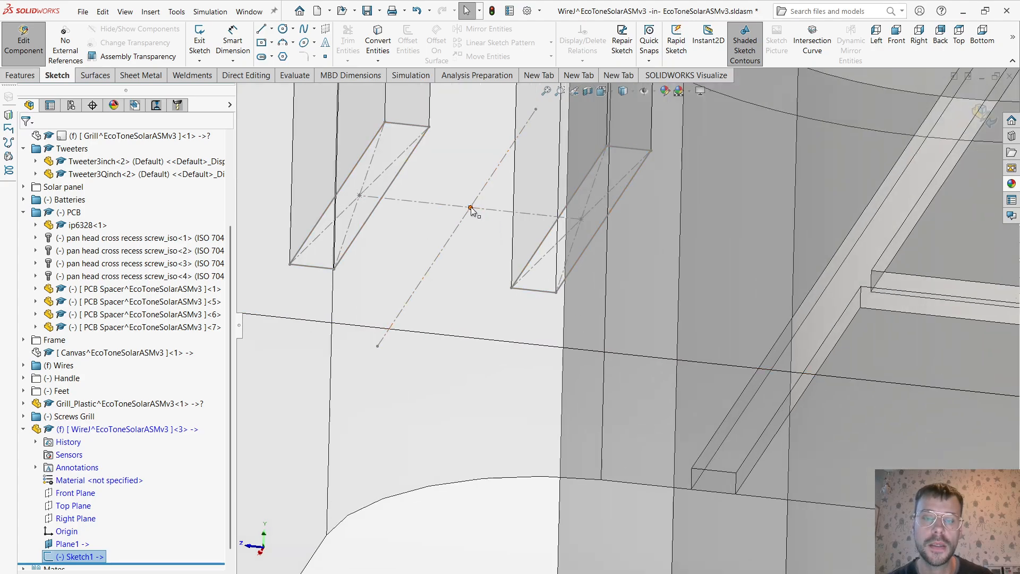
pyautogui.scroll(10, 786, 235)
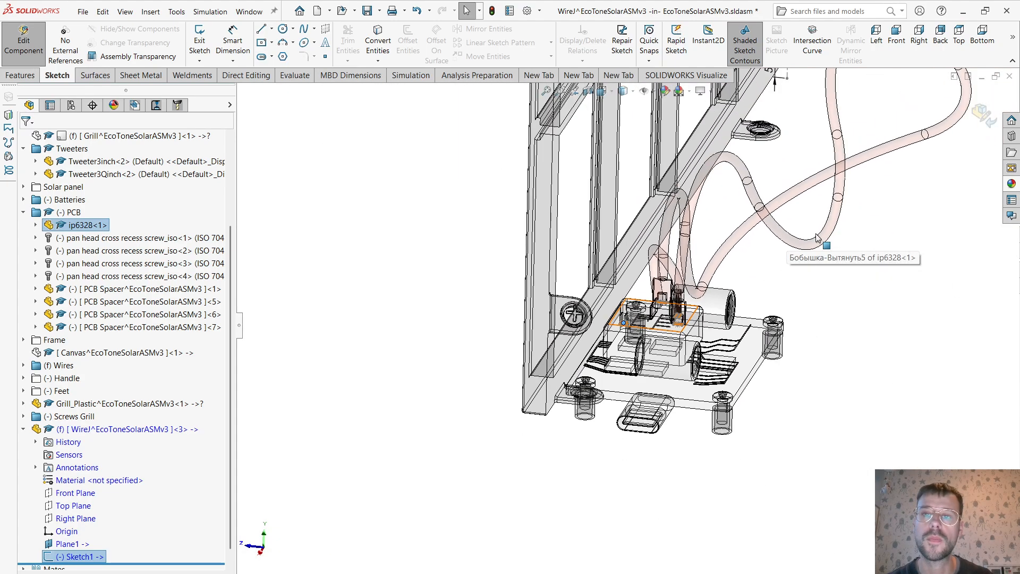
pyautogui.scroll(5, 817, 237)
pyautogui.moveTo(788, 301); pyautogui.dragTo(744, 293, button='middle')
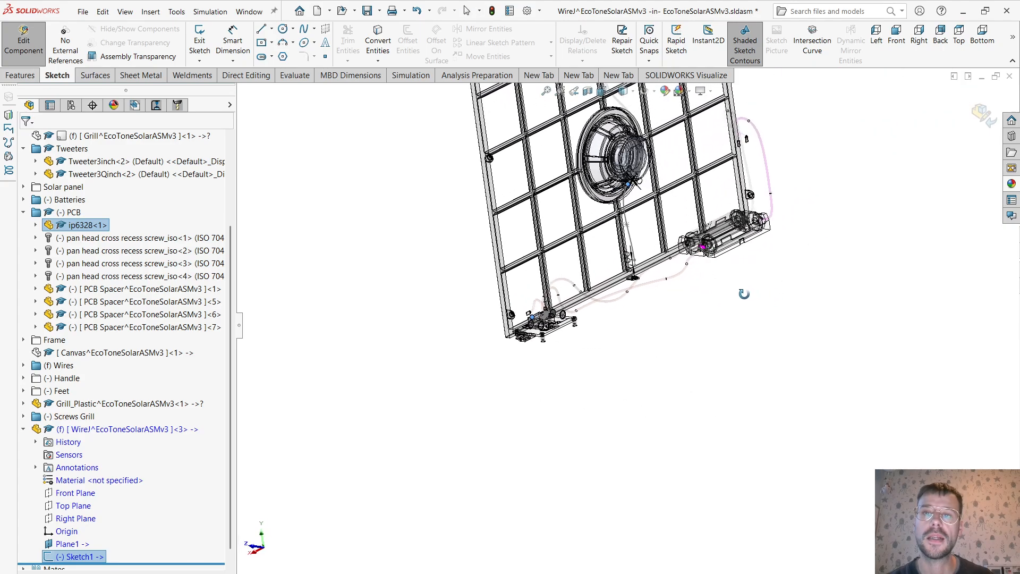
pyautogui.scroll(-3, 733, 287)
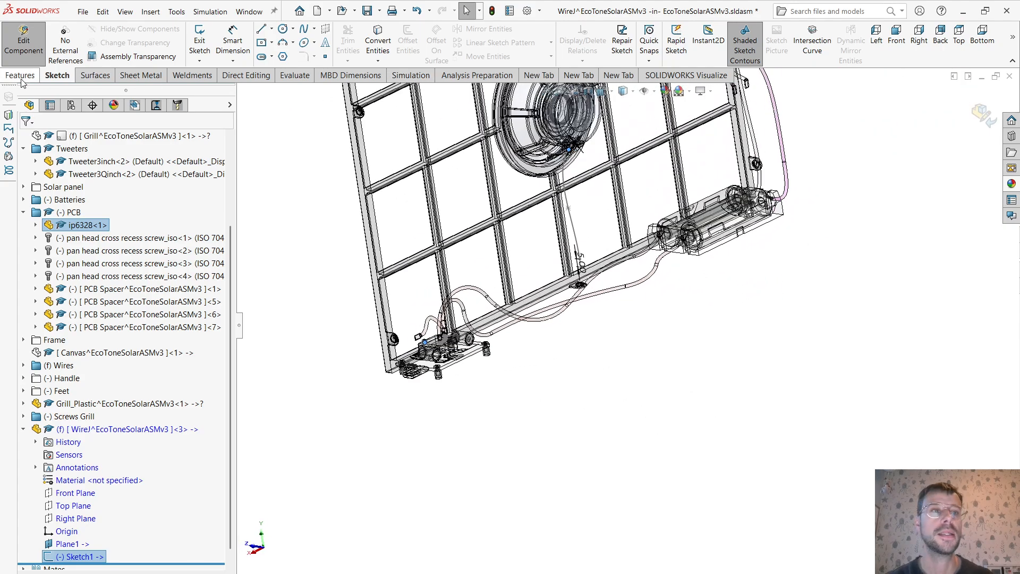
pyautogui.click(21, 75)
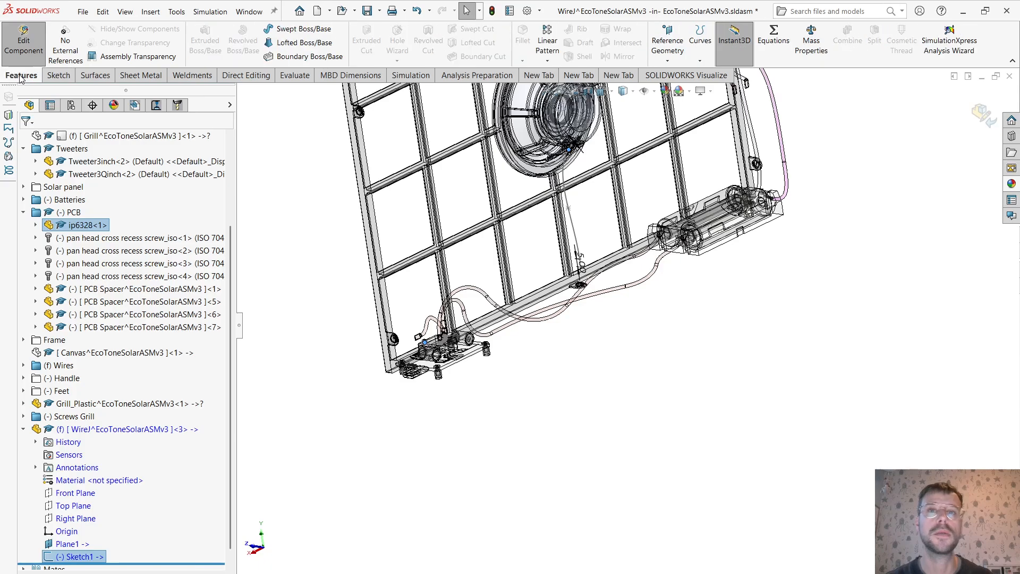
pyautogui.click(669, 63)
pyautogui.click(675, 72)
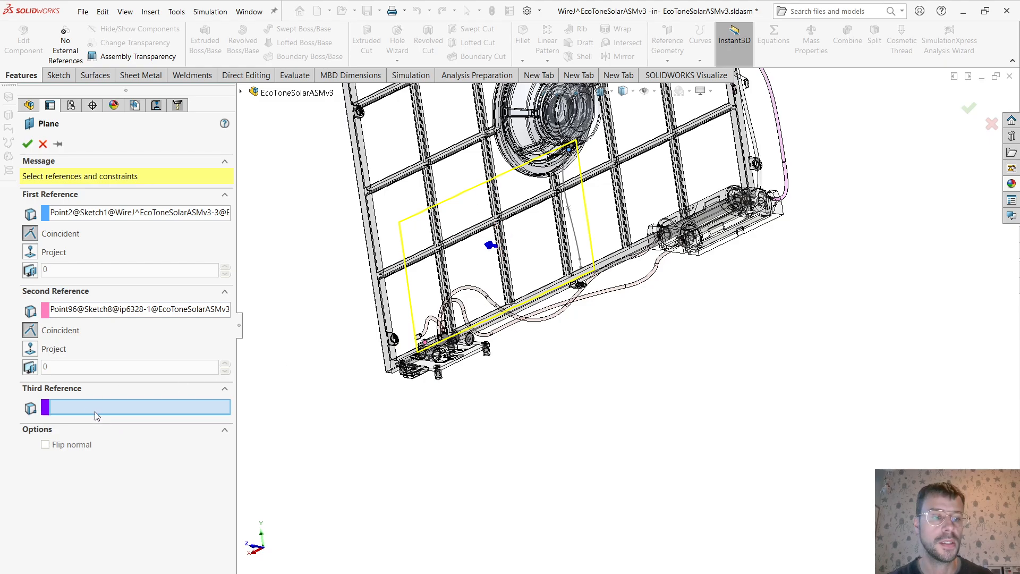
# Set WireJ's Right Plane as the third reference with the Perpendicular constraint and create the plane.
pyautogui.click(242, 94)
pyautogui.scroll(-2, 313, 518)
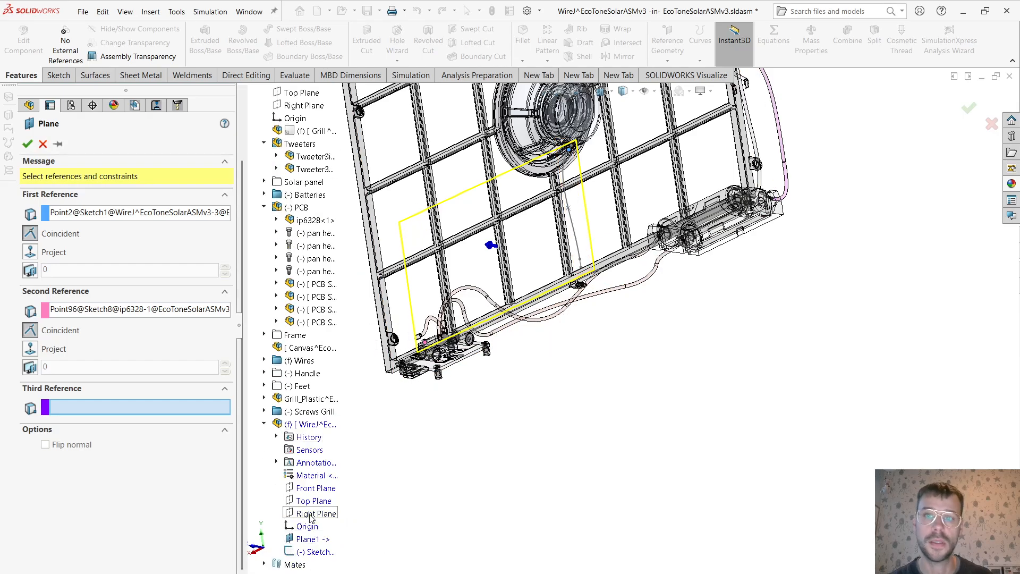
pyautogui.scroll(4, 554, 499)
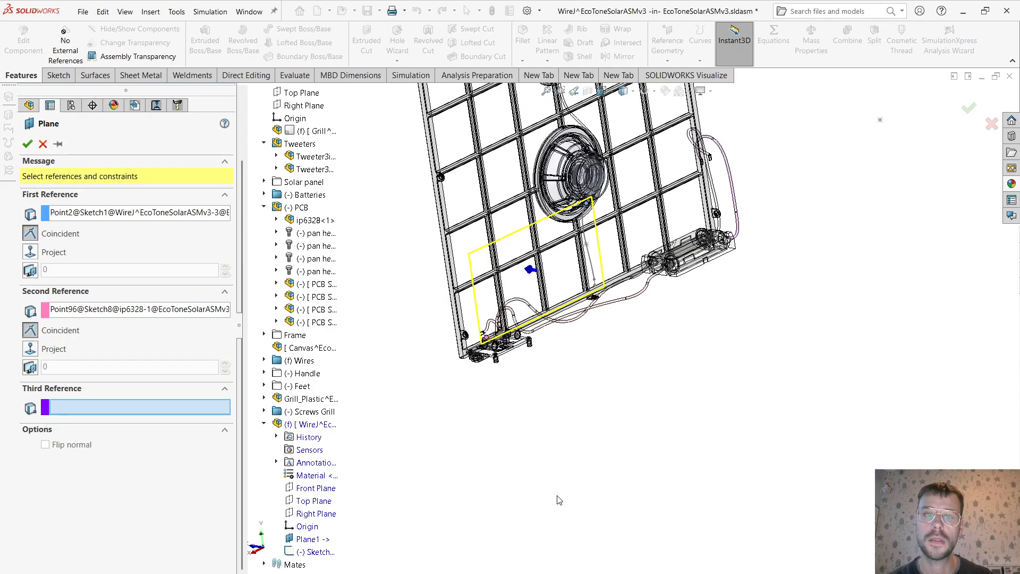
pyautogui.click(307, 518)
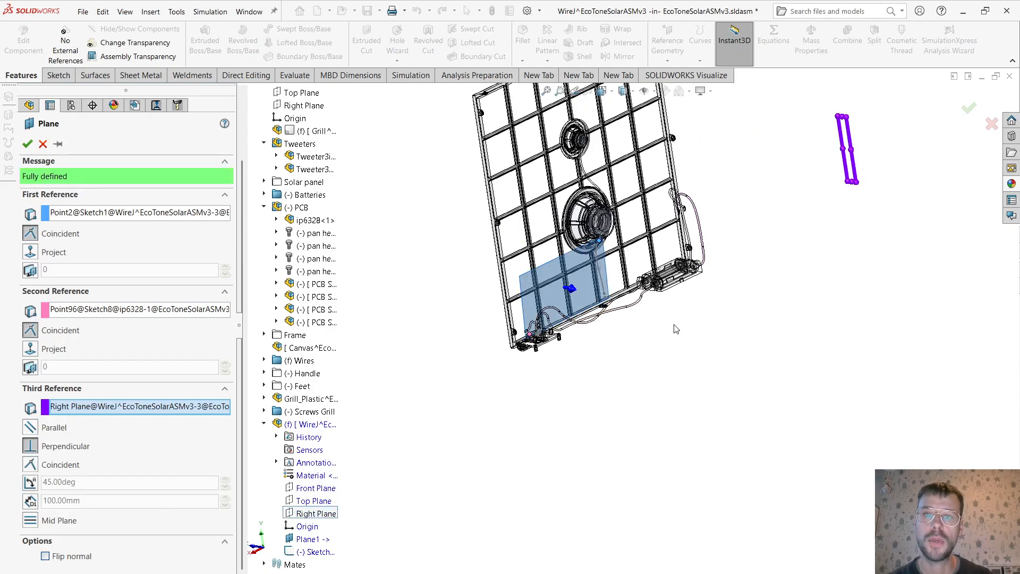
pyautogui.scroll(-5, 592, 410)
pyautogui.moveTo(592, 410); pyautogui.dragTo(641, 417, button='middle')
pyautogui.scroll(3, 548, 166)
pyautogui.scroll(-2, 568, 173)
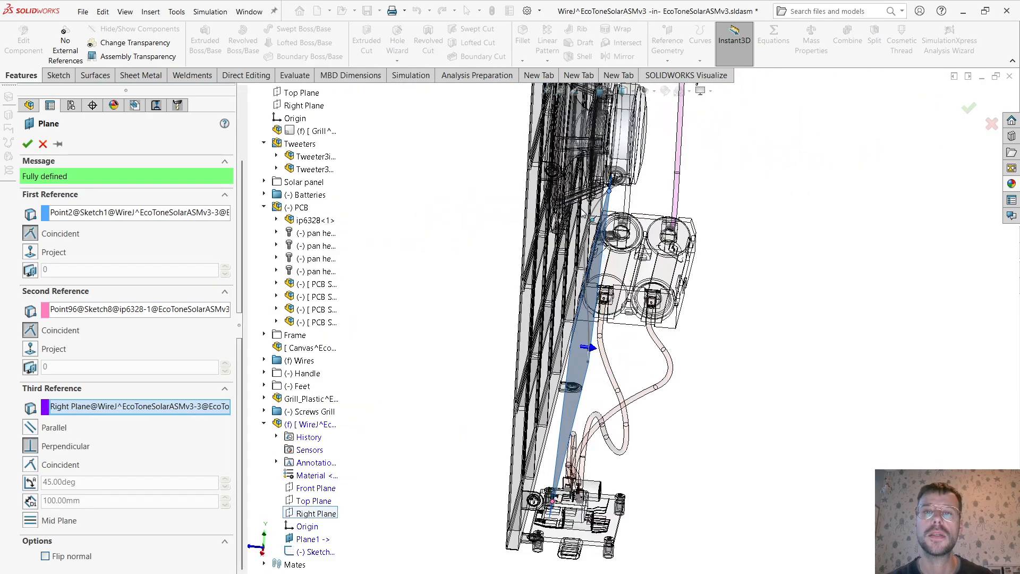
pyautogui.scroll(-3, 585, 212)
pyautogui.moveTo(652, 214); pyautogui.dragTo(586, 431, button='middle')
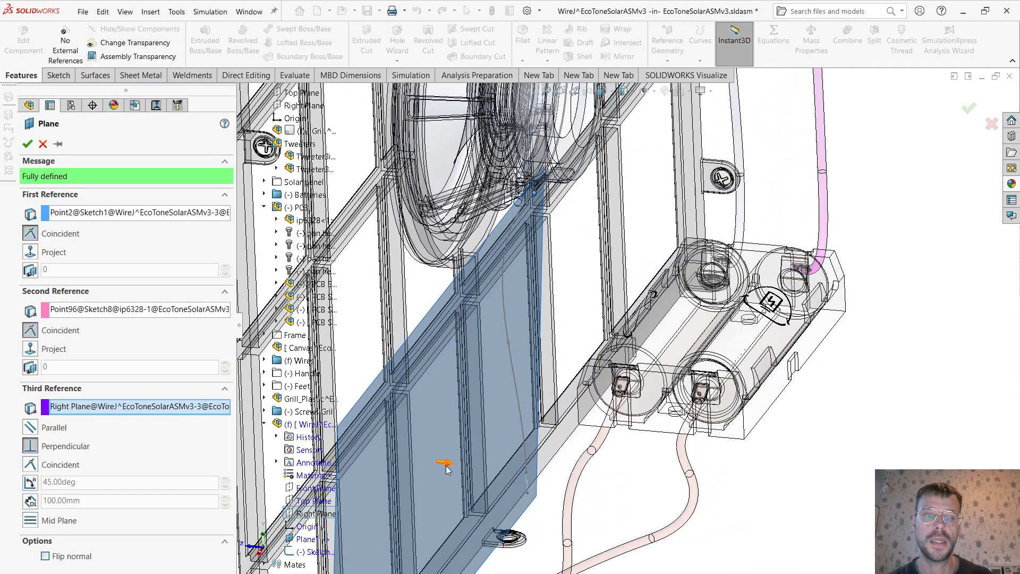
pyautogui.scroll(3, 595, 415)
pyautogui.scroll(2, 602, 403)
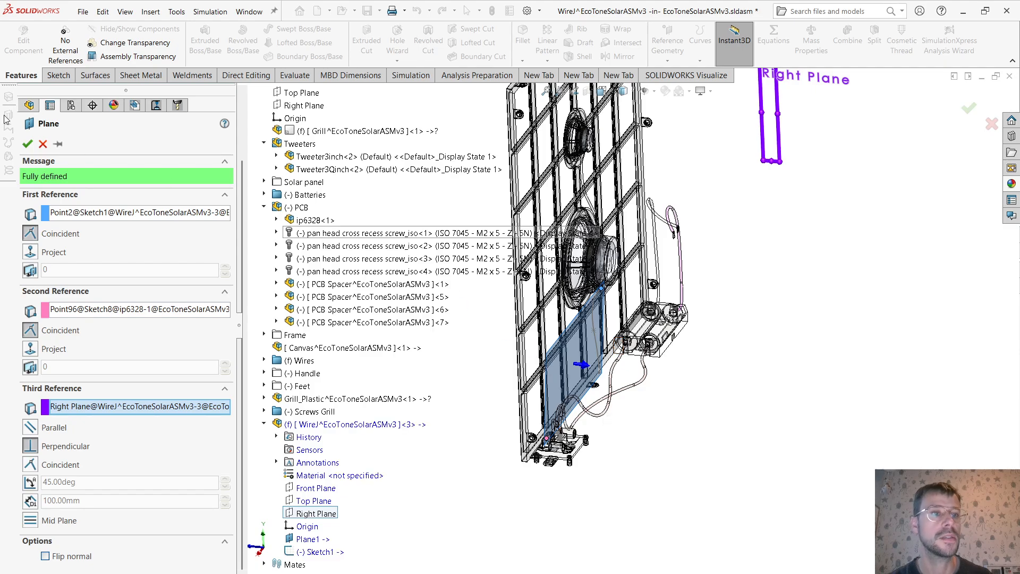
pyautogui.click(28, 143)
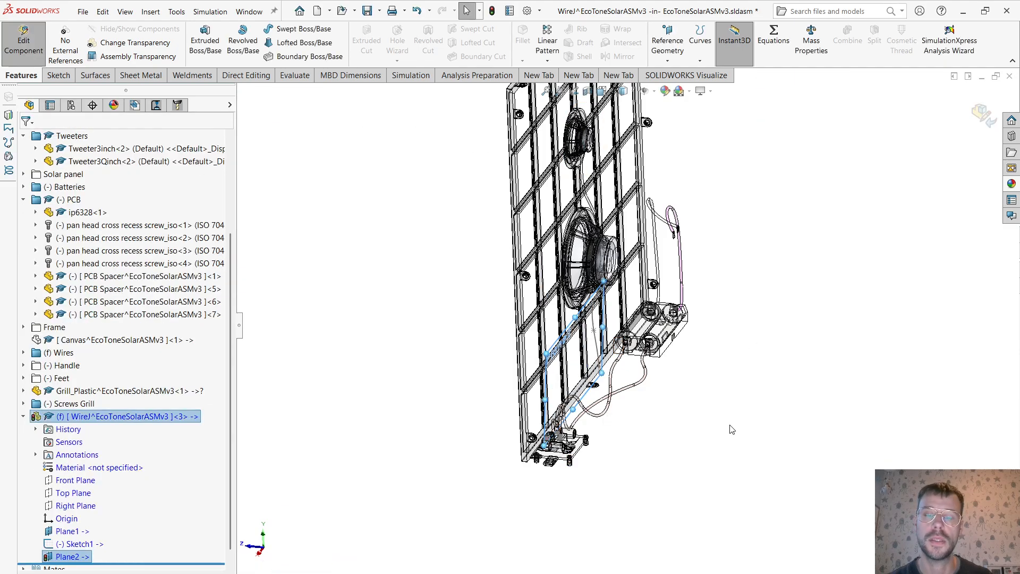
# Open a new sketch on WireJ's Plane2.
pyautogui.moveTo(731, 425); pyautogui.dragTo(654, 417, button='middle')
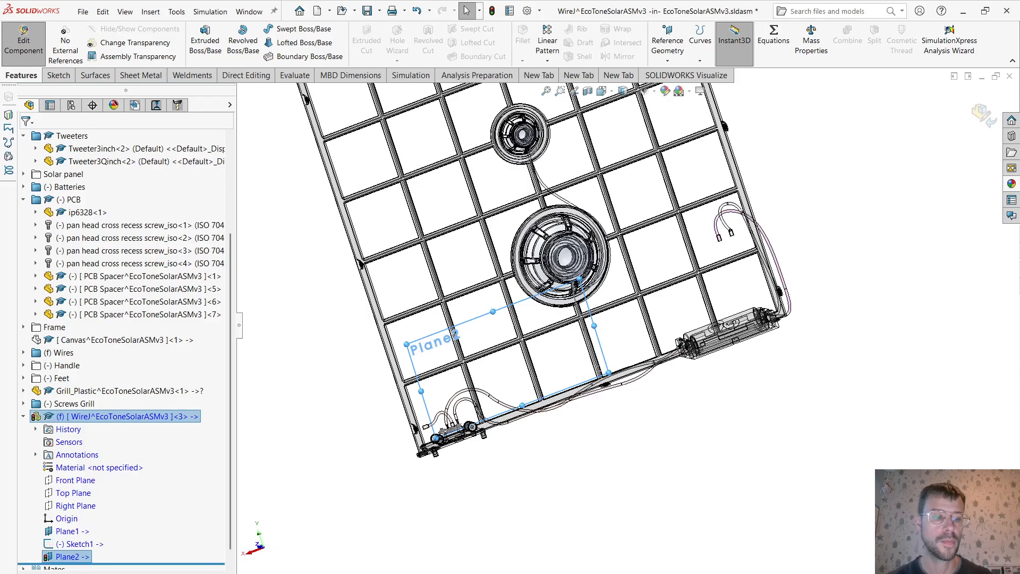
pyautogui.moveTo(59, 560)
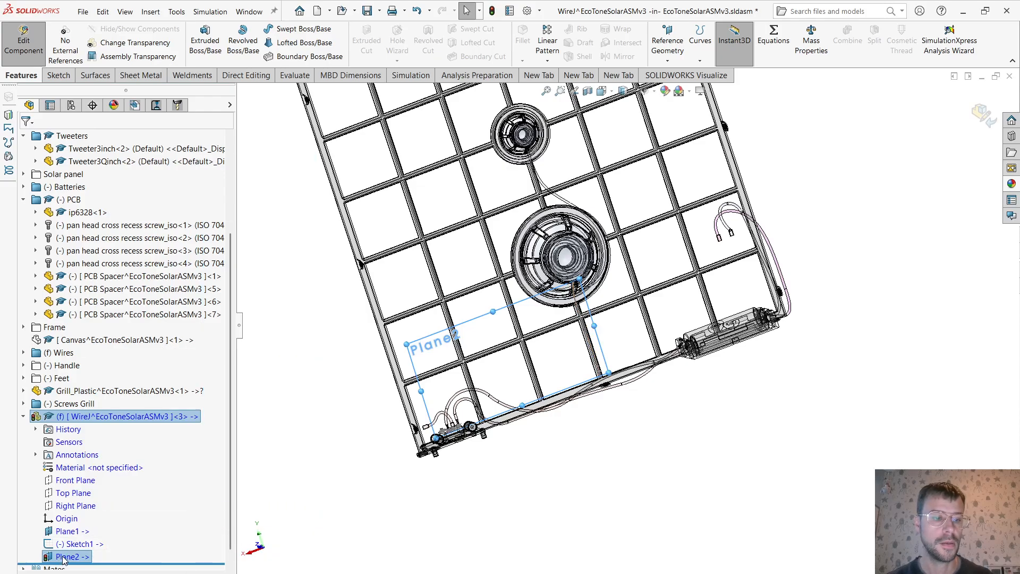
pyautogui.rightClick(63, 558)
pyautogui.click(75, 362)
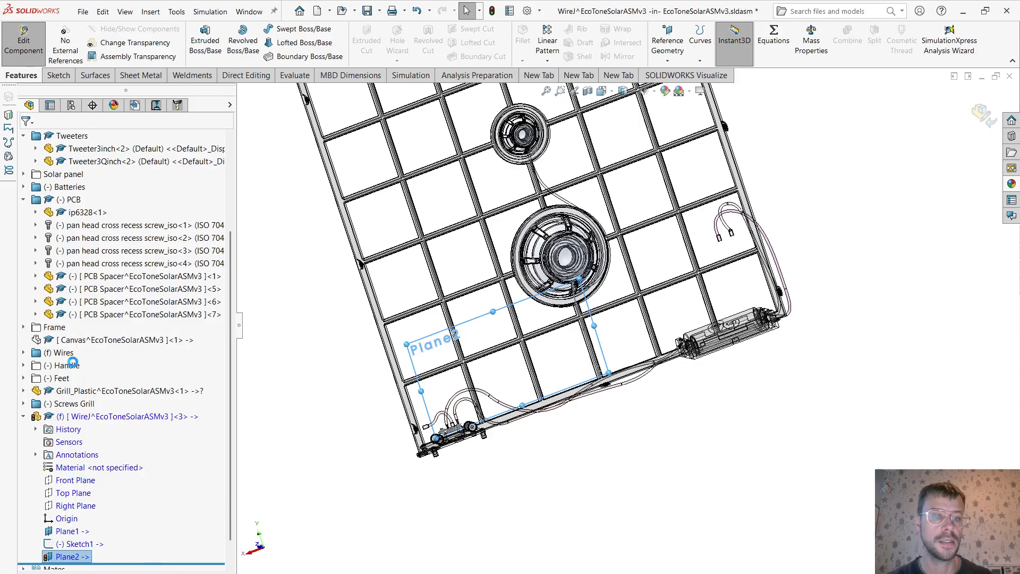
pyautogui.scroll(-10, 606, 430)
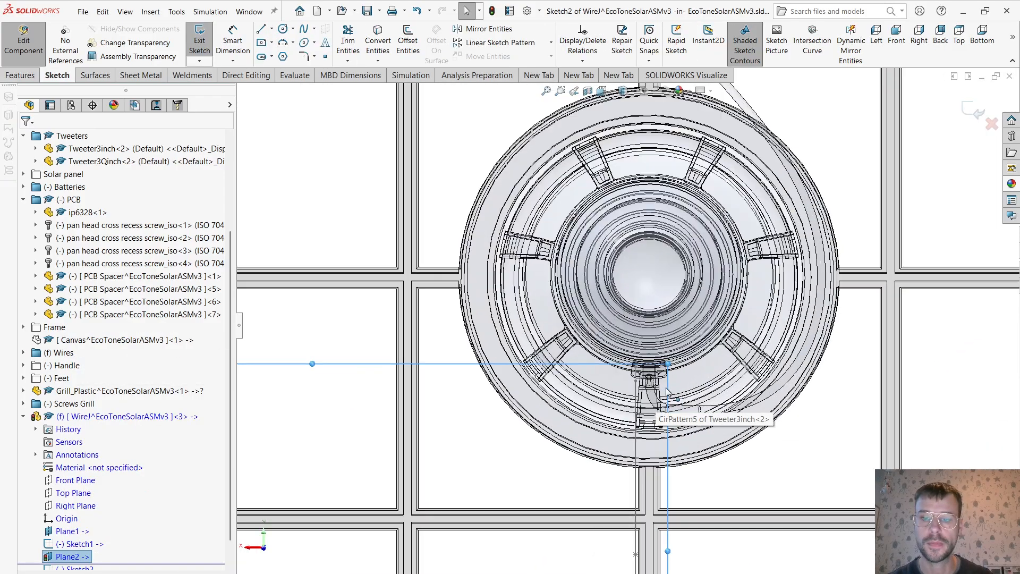
pyautogui.scroll(-3, 633, 385)
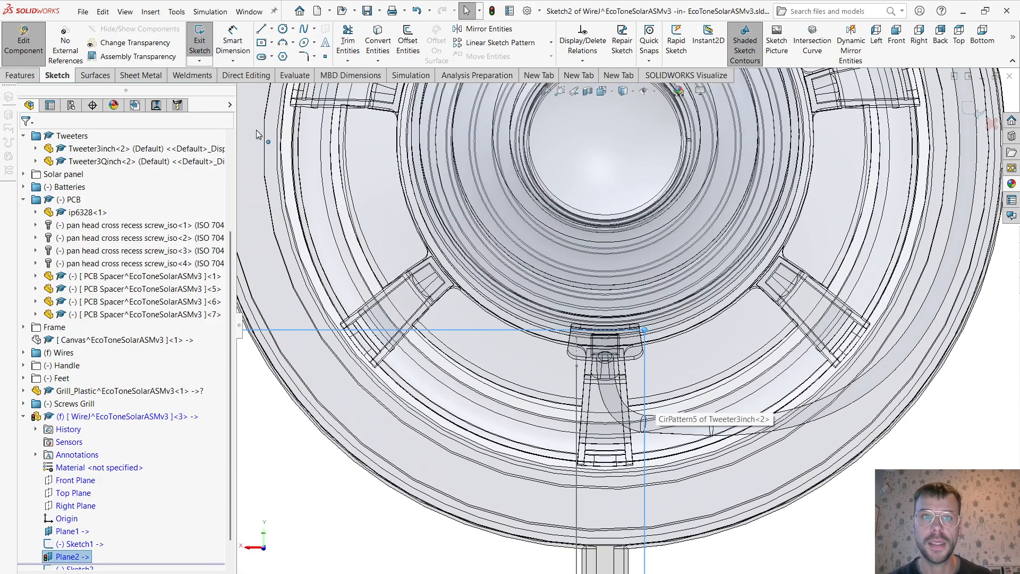
# Sketch a three-point spline from beside the larger speaker's terminal to a point above the ip6328 PCB connectors, then end the Spline command.
pyautogui.click(304, 30)
pyautogui.scroll(5, 590, 472)
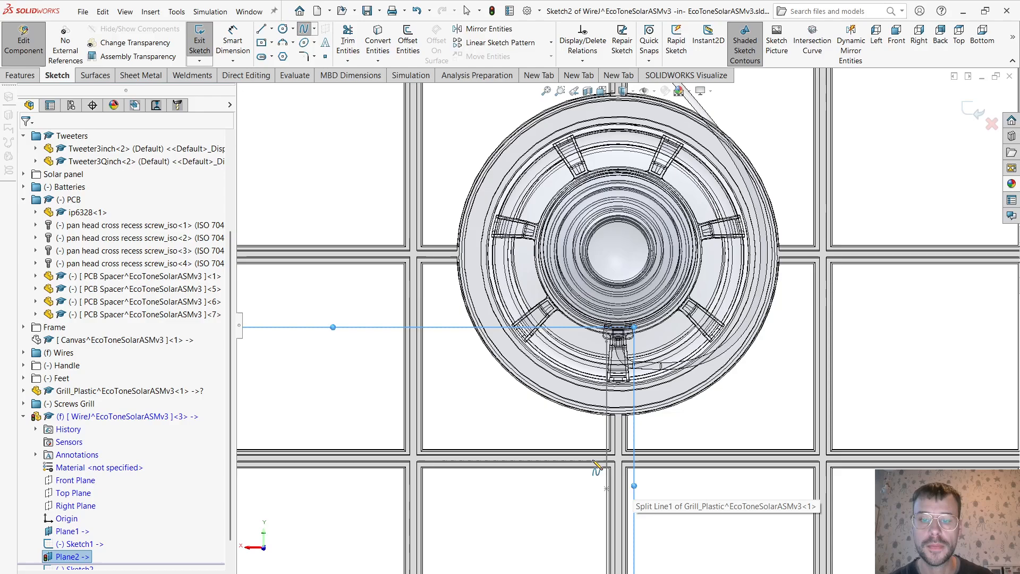
pyautogui.scroll(1, 636, 341)
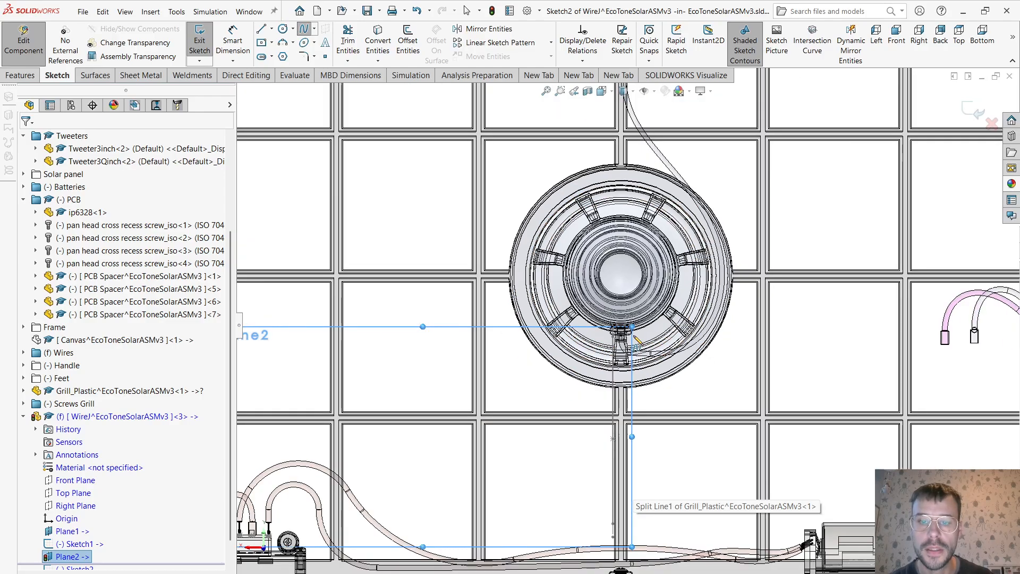
pyautogui.scroll(-4, 643, 395)
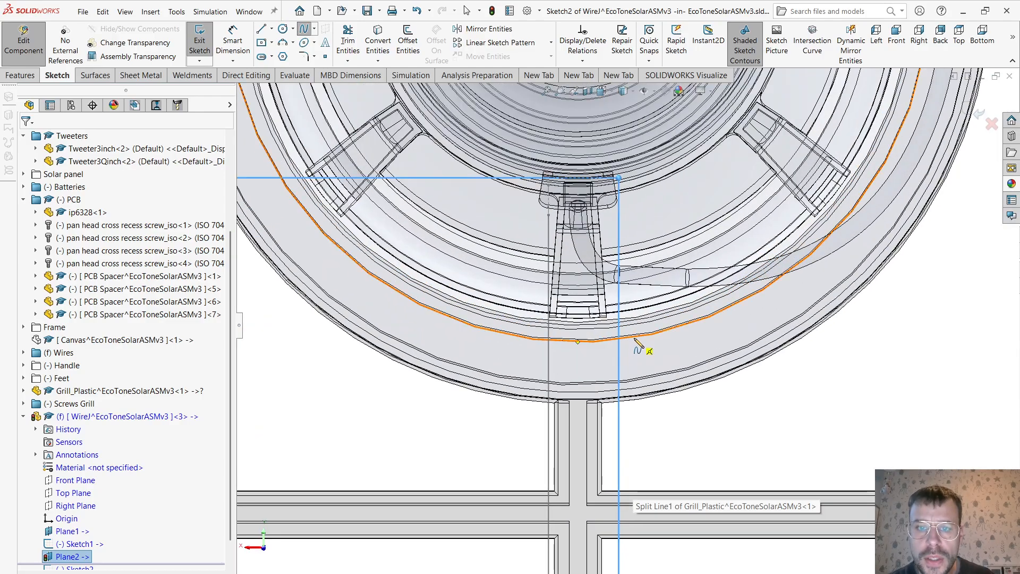
pyautogui.scroll(-2, 681, 353)
pyautogui.moveTo(680, 353)
pyautogui.mouseDown(button='middle')
pyautogui.moveTo(776, 367)
pyautogui.moveTo(720, 366)
pyautogui.moveTo(677, 330)
pyautogui.moveTo(644, 329)
pyautogui.mouseUp(button='middle')
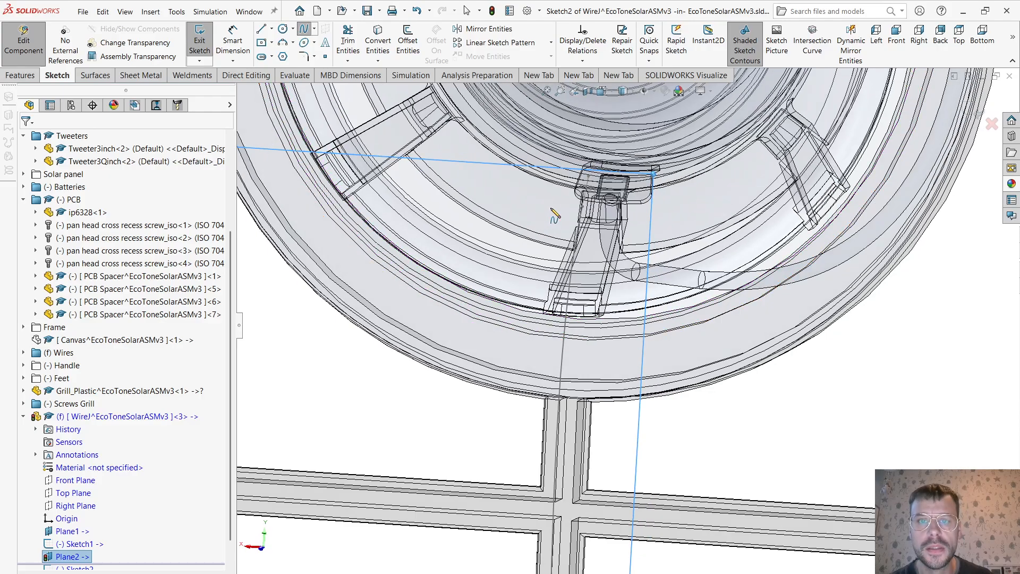
pyautogui.click(551, 208)
pyautogui.scroll(5, 471, 414)
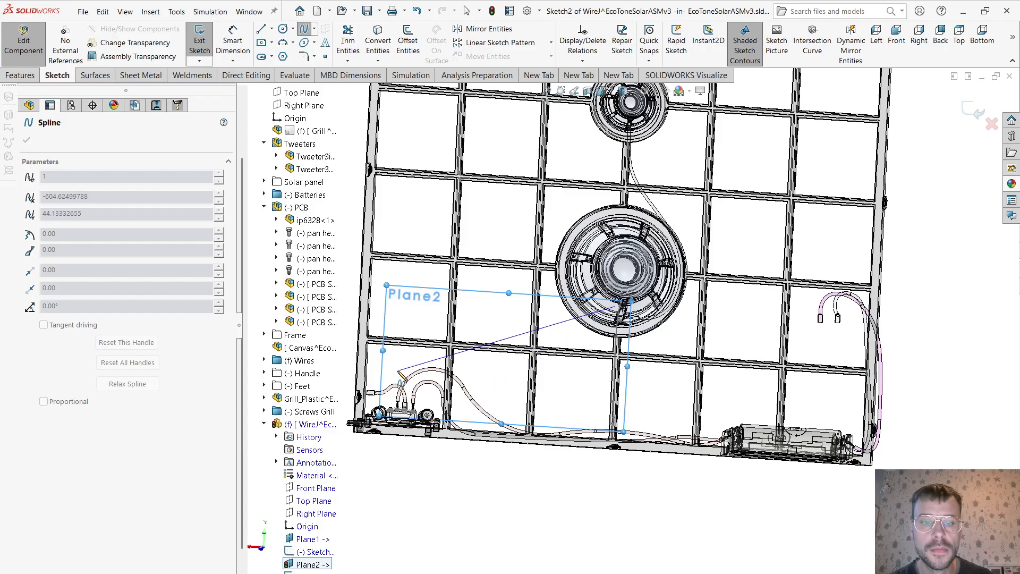
pyautogui.click(483, 364)
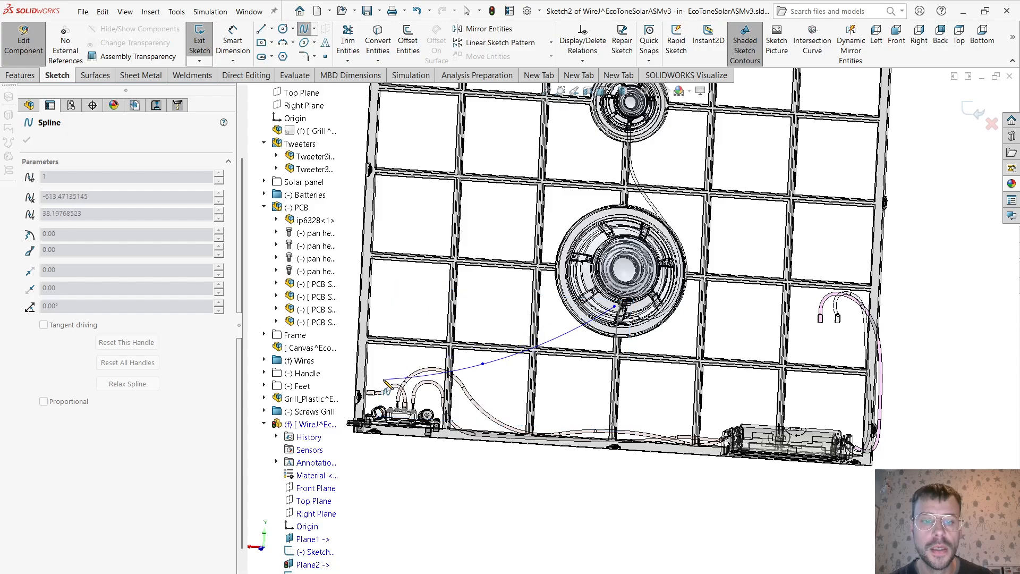
pyautogui.scroll(-4, 404, 375)
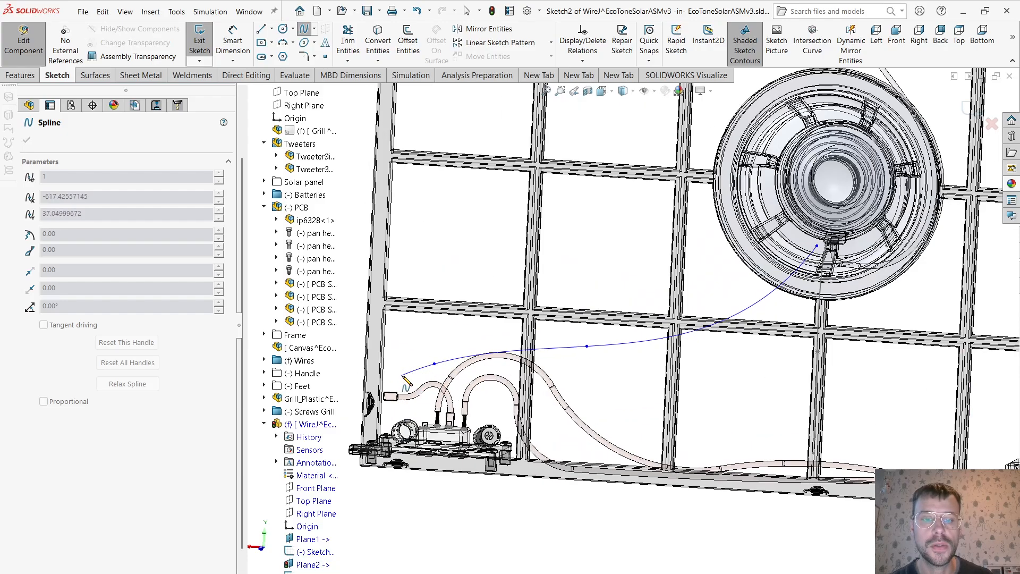
pyautogui.scroll(-2, 416, 371)
pyautogui.rightClick(453, 324)
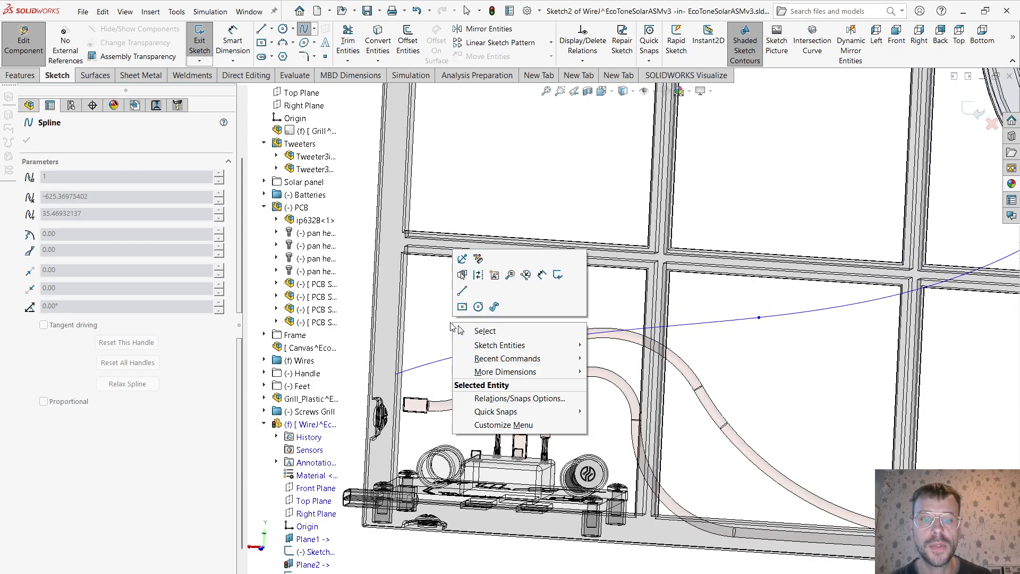
pyautogui.click(474, 331)
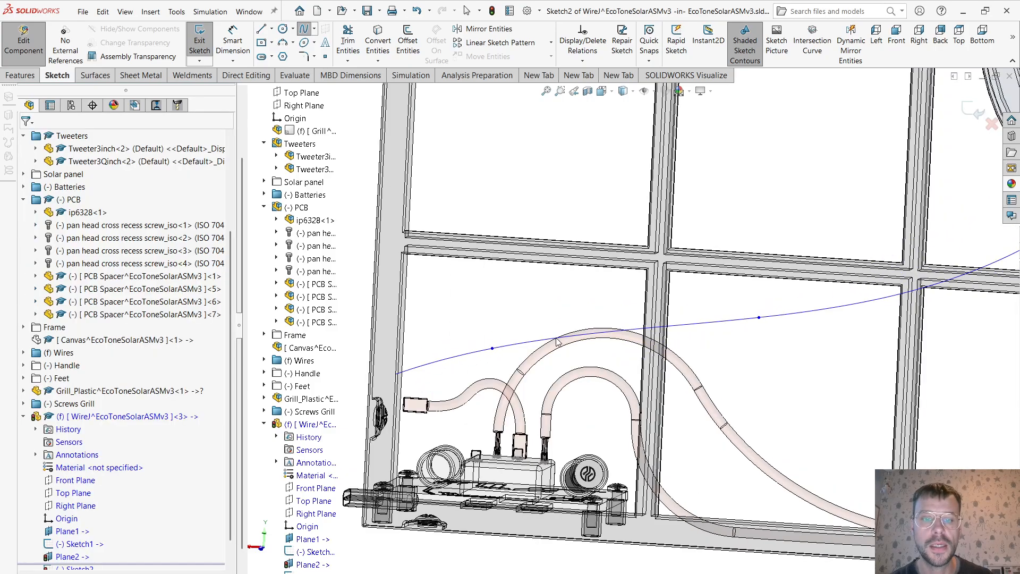
pyautogui.click(492, 348)
pyautogui.scroll(-5, 478, 431)
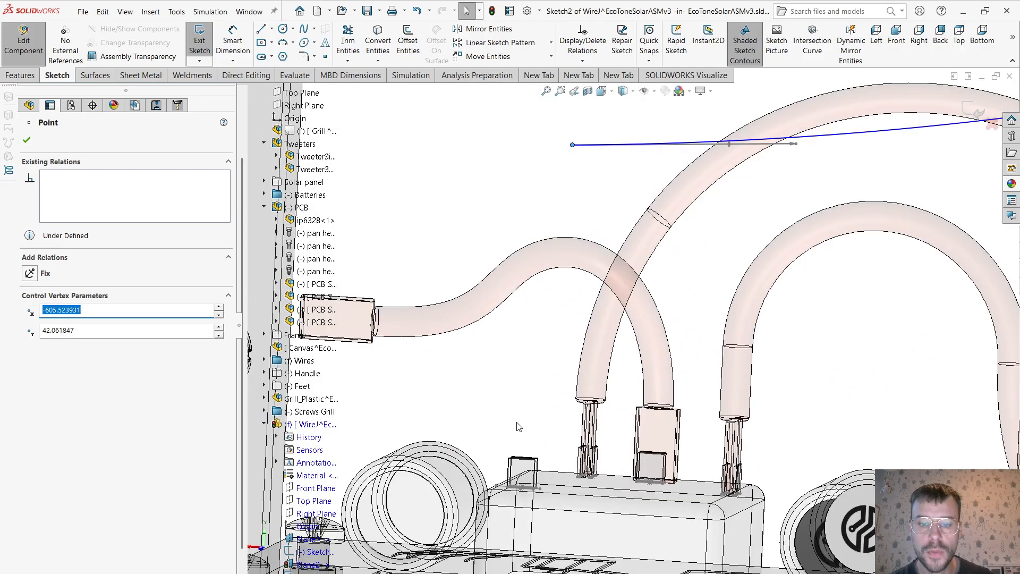
pyautogui.moveTo(531, 435)
pyautogui.mouseDown(button='middle')
pyautogui.moveTo(595, 557)
pyautogui.moveTo(584, 549)
pyautogui.mouseUp(button='middle')
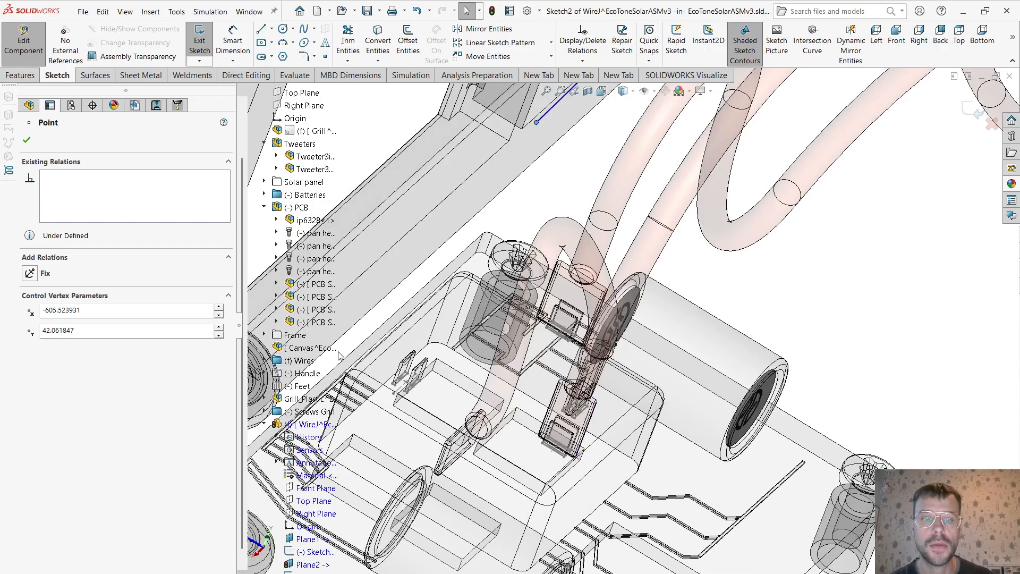
pyautogui.click(523, 203)
# Sketch a vertical line about 6.29 mm long just above the ip6328 PCB connector and make it construction geometry.
pyautogui.rightClick(530, 203)
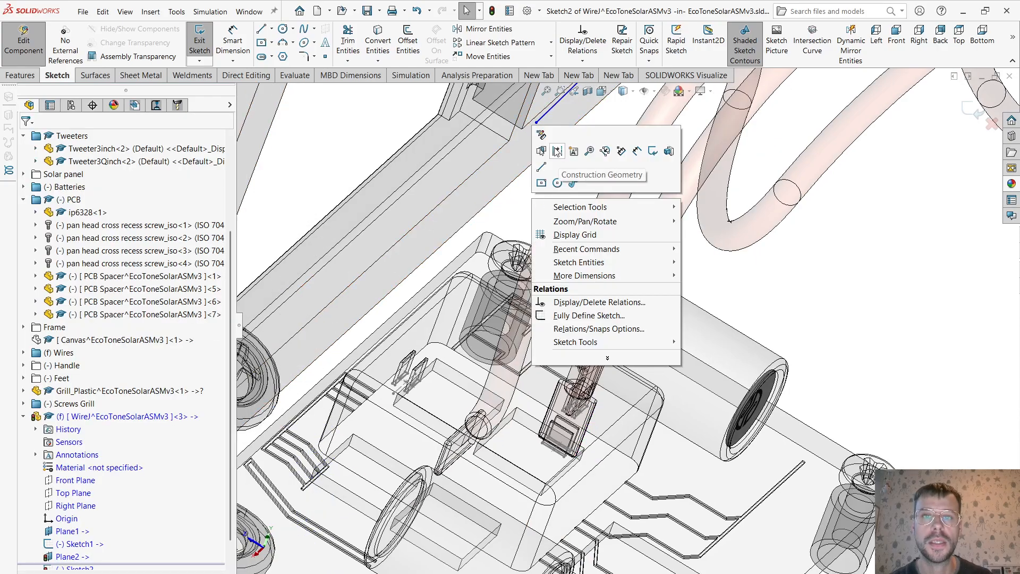
pyautogui.click(541, 168)
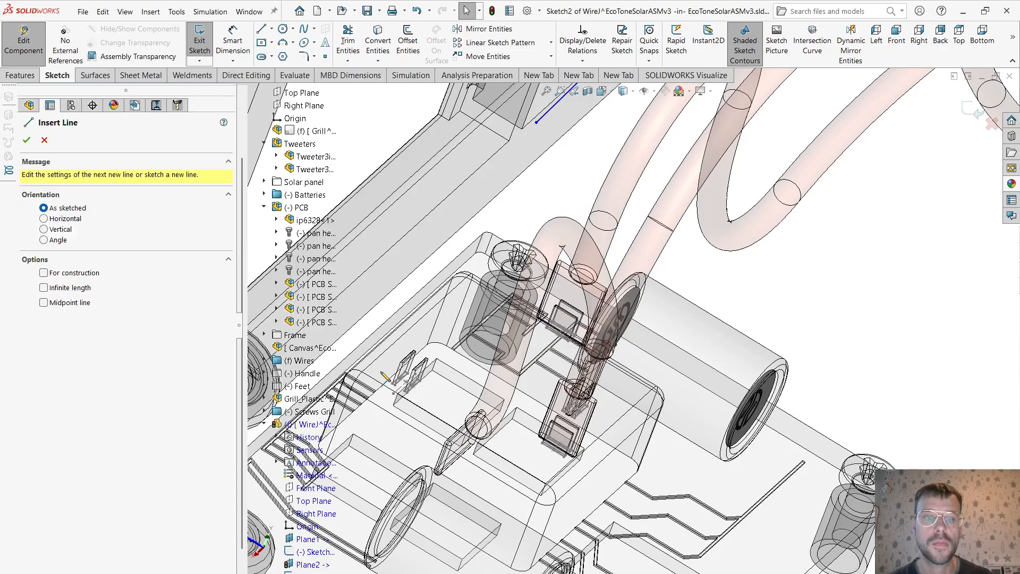
pyautogui.moveTo(406, 335); pyautogui.dragTo(448, 378, button='middle')
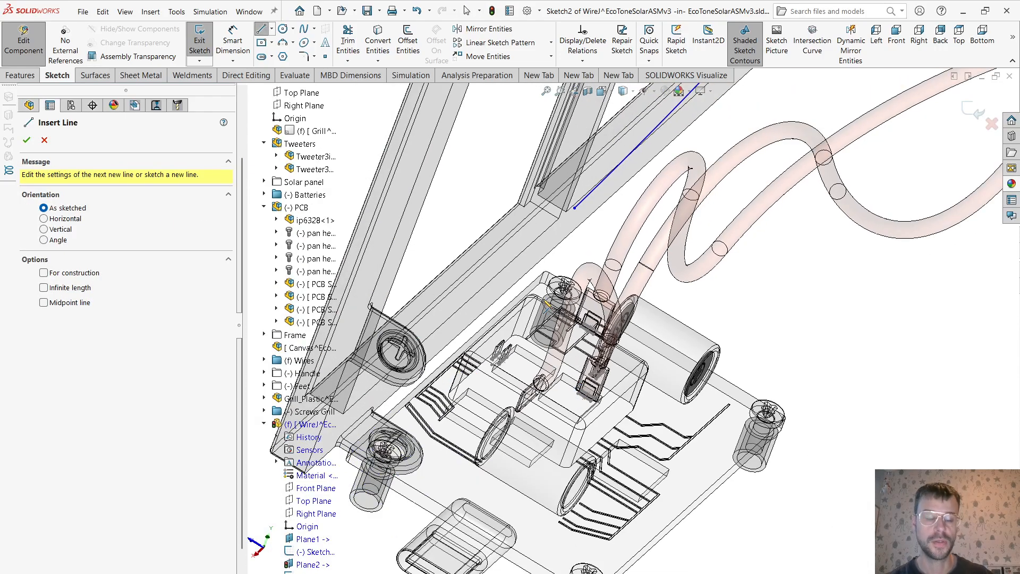
pyautogui.hotkey('ctrl', '8')
pyautogui.scroll(-9, 444, 482)
pyautogui.scroll(2, 533, 527)
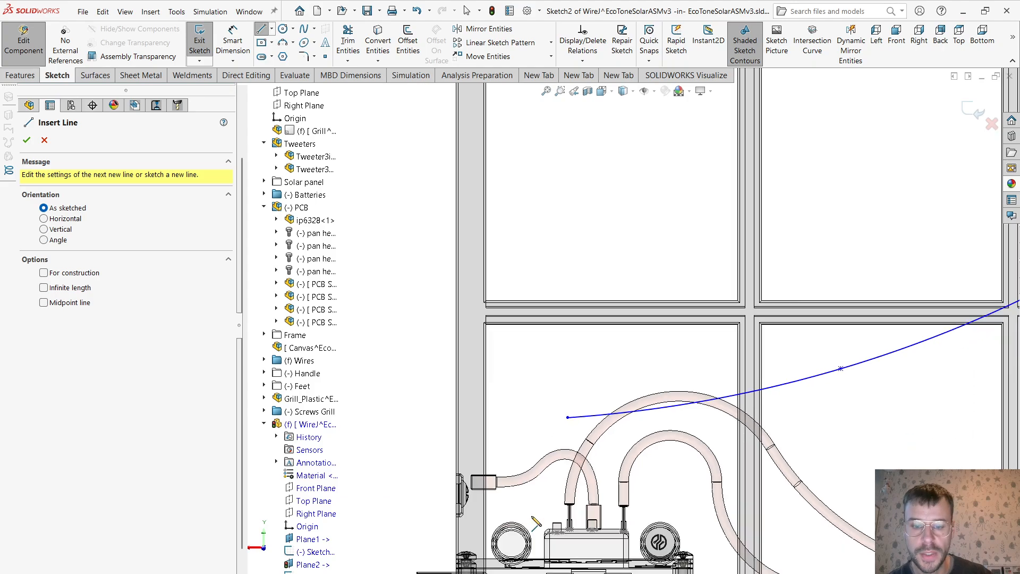
pyautogui.scroll(-2, 536, 524)
pyautogui.click(574, 462)
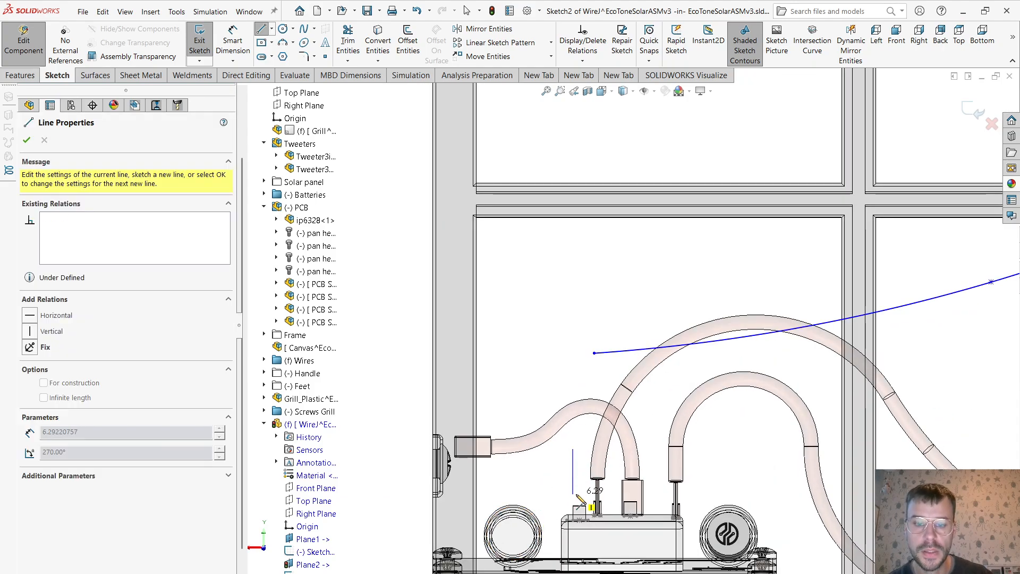
pyautogui.rightClick(555, 393)
pyautogui.click(581, 396)
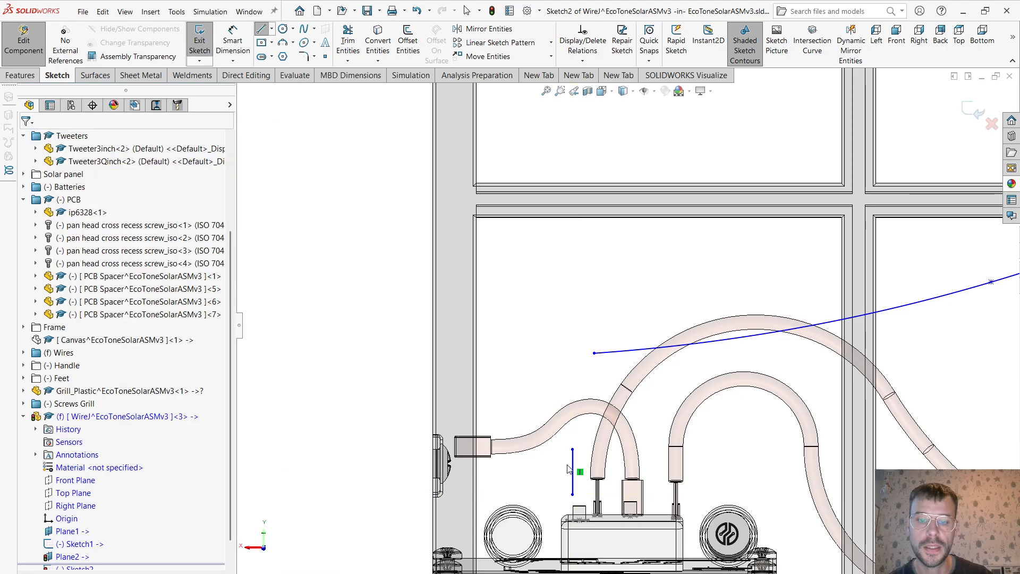
pyautogui.click(573, 463)
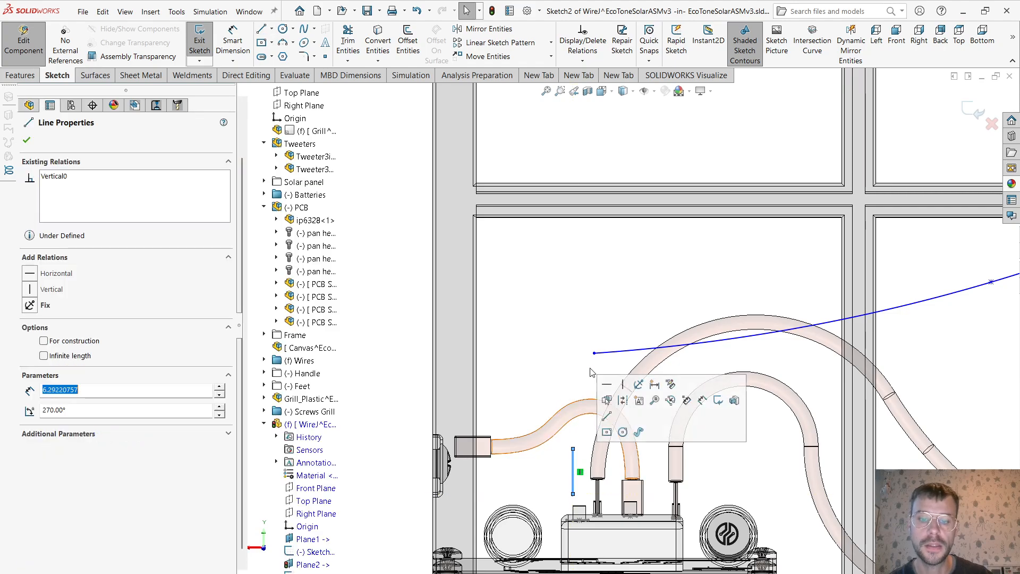
pyautogui.click(623, 400)
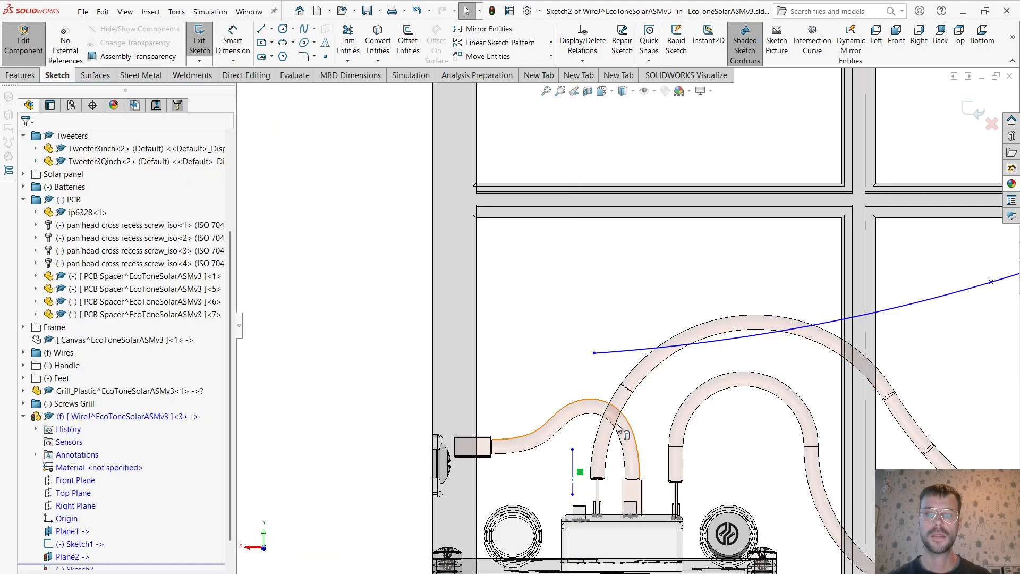
# Make the construction line's lower endpoint coincident with the ip6328 sketch point midway between the connector's pins.
pyautogui.click(573, 495)
pyautogui.moveTo(541, 478); pyautogui.dragTo(589, 513, button='middle')
pyautogui.scroll(-10, 645, 541)
pyautogui.moveTo(664, 496); pyautogui.dragTo(653, 470, button='middle')
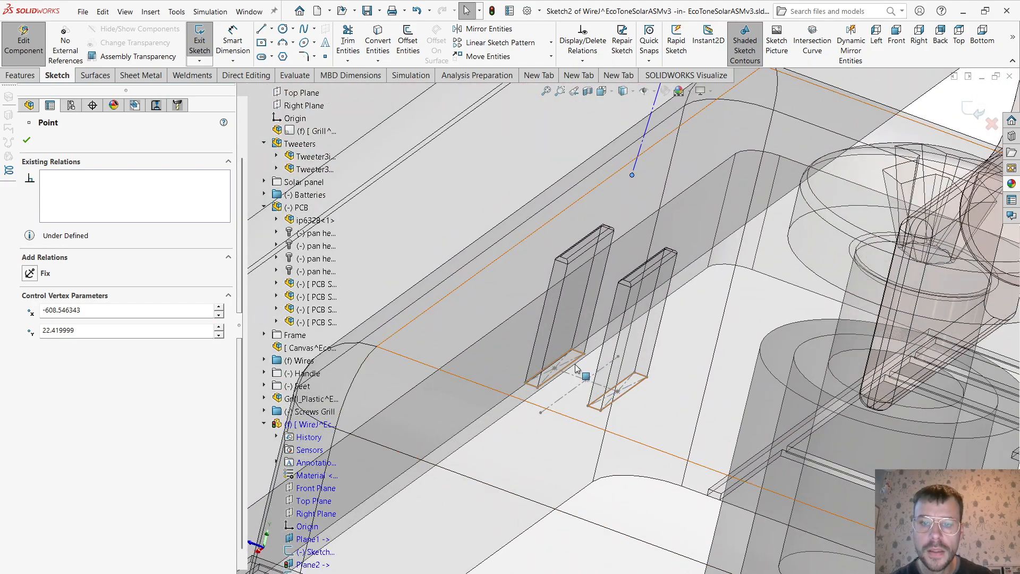
pyautogui.scroll(-5, 576, 367)
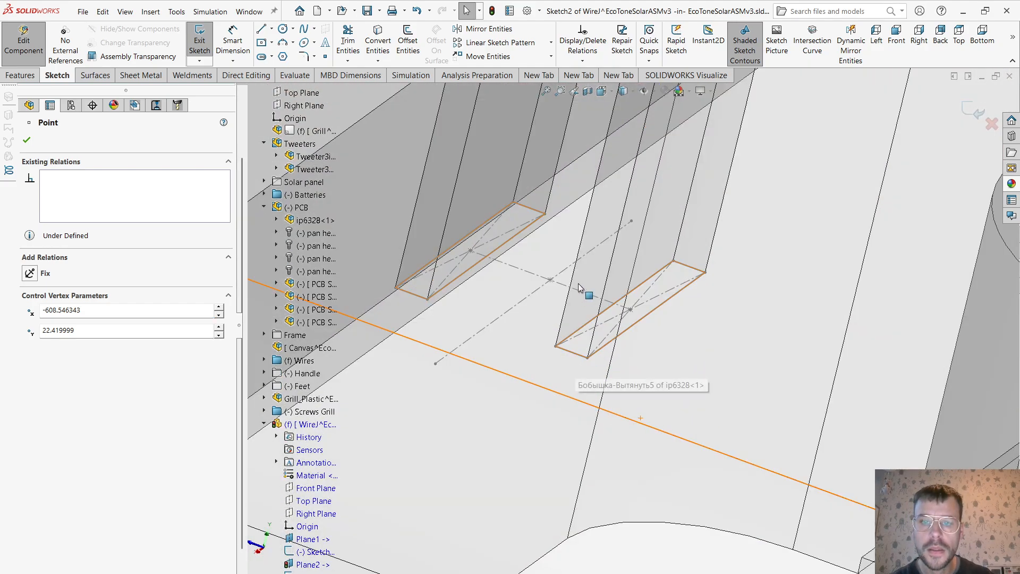
pyautogui.keyDown('ctrl'); pyautogui.click(550, 280); pyautogui.keyUp('ctrl')
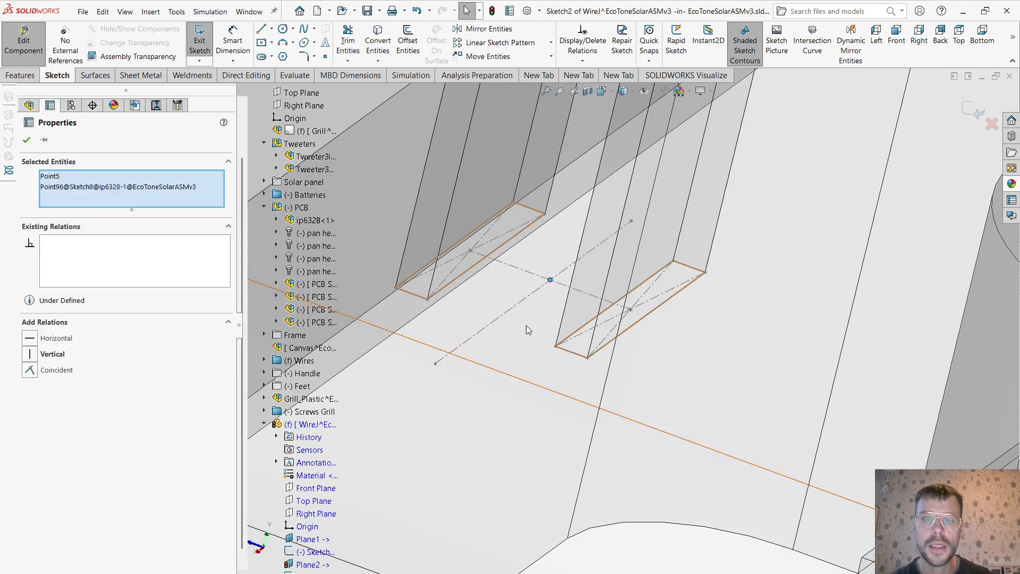
pyautogui.scroll(2, 357, 376)
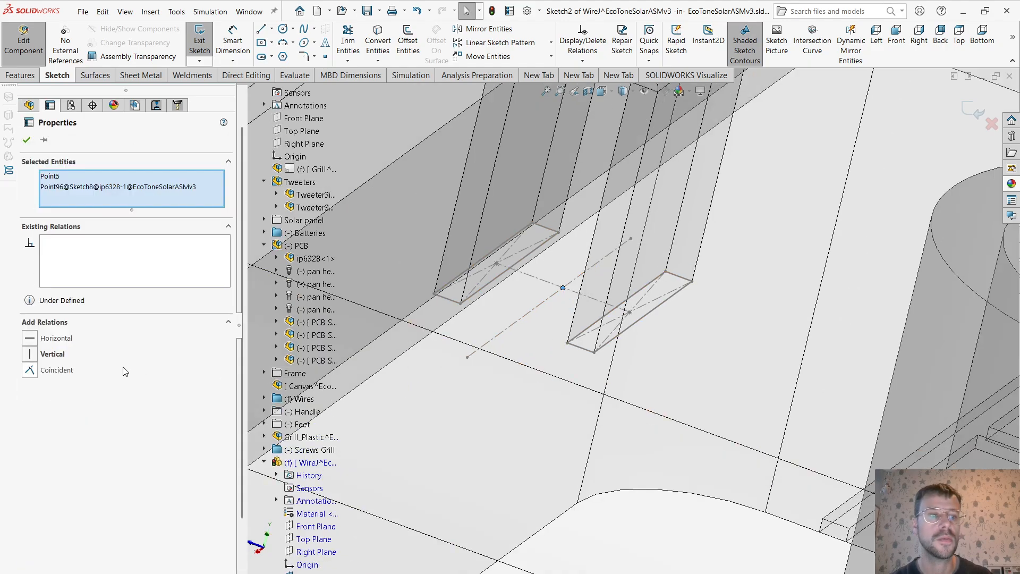
pyautogui.click(29, 371)
pyautogui.scroll(3, 701, 319)
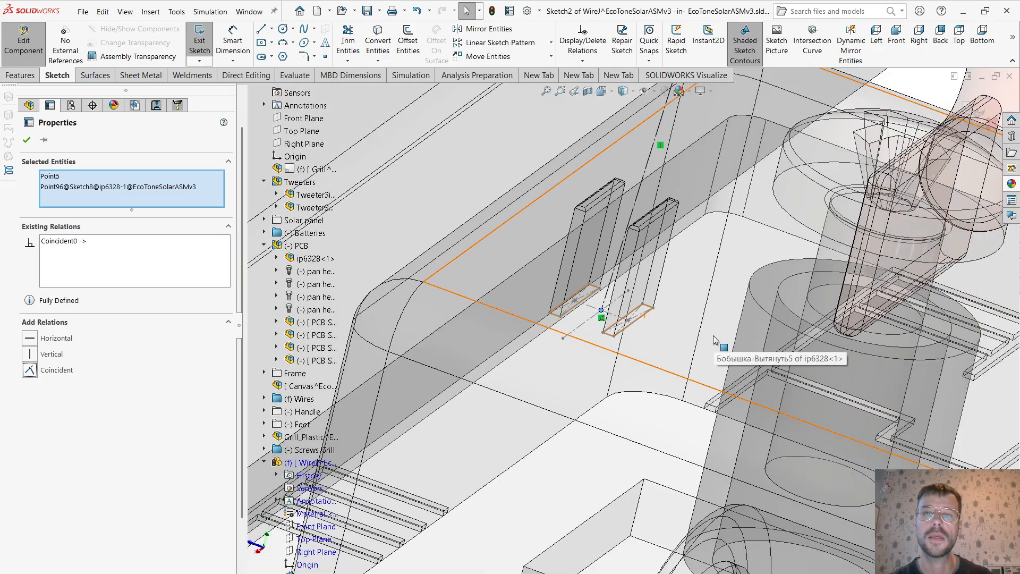
# Dimension the vertical construction line above the PCB connector to 5 mm and end the Smart Dimension command.
pyautogui.hotkey('ctrl', '5')
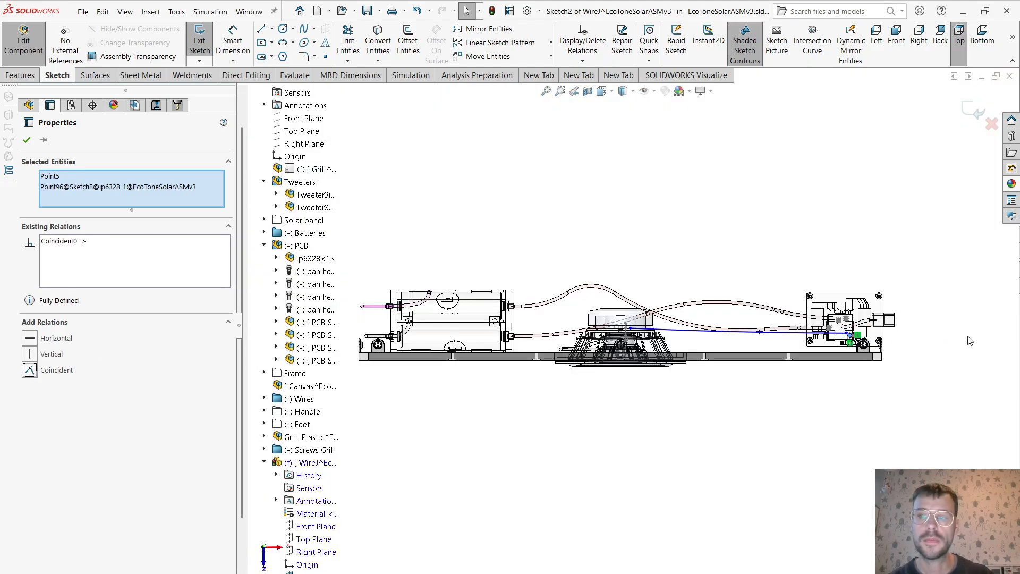
pyautogui.hotkey('ctrl', '1')
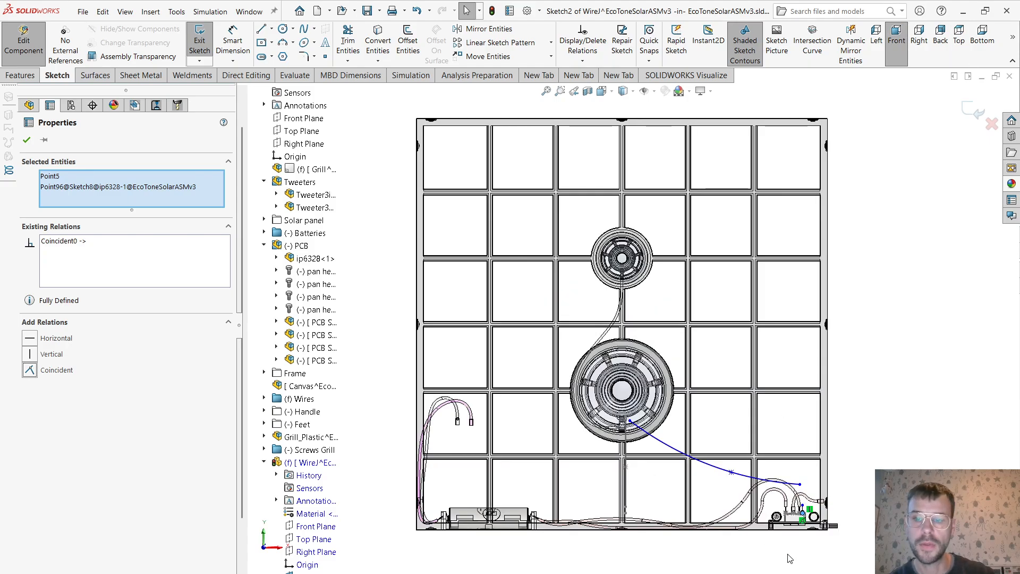
pyautogui.scroll(-6, 797, 512)
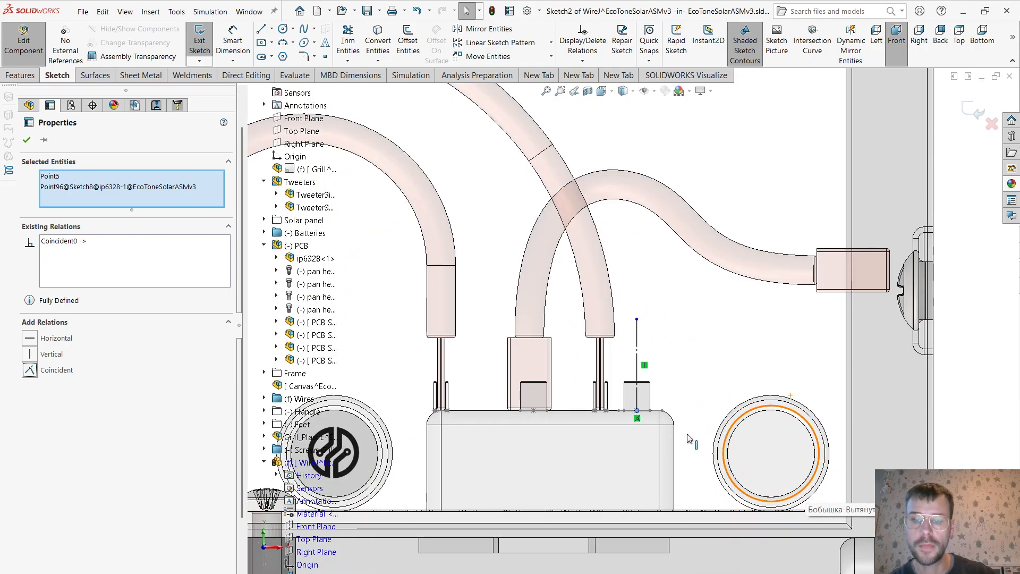
pyautogui.moveTo(665, 376); pyautogui.dragTo(652, 357, button='right')
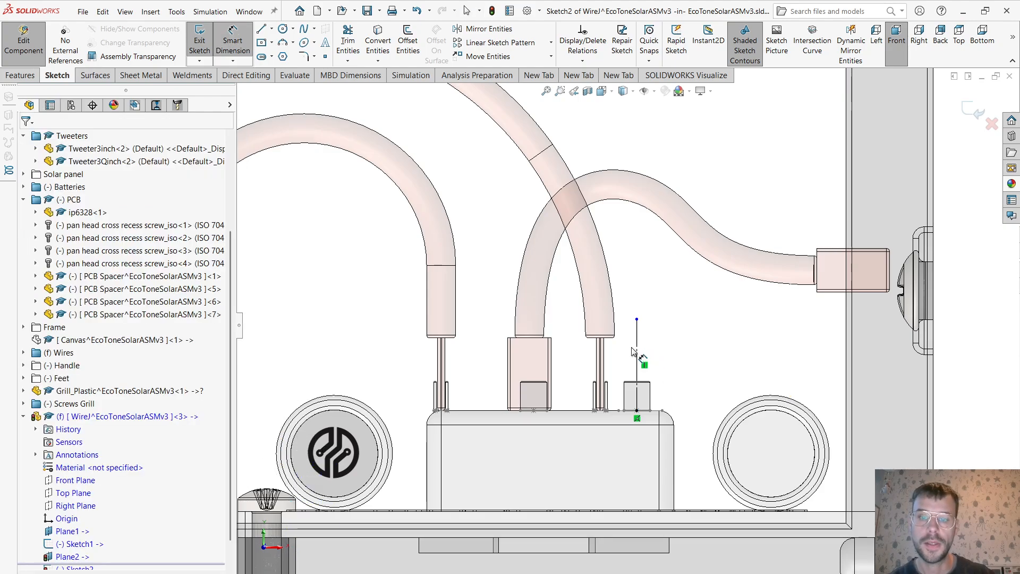
pyautogui.click(638, 353)
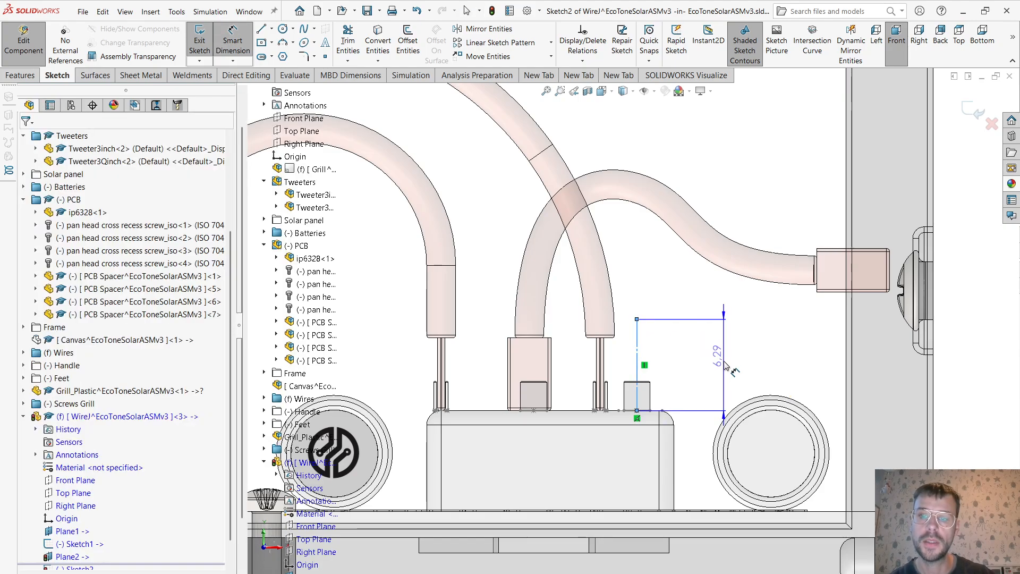
pyautogui.click(725, 368)
pyautogui.write('5')
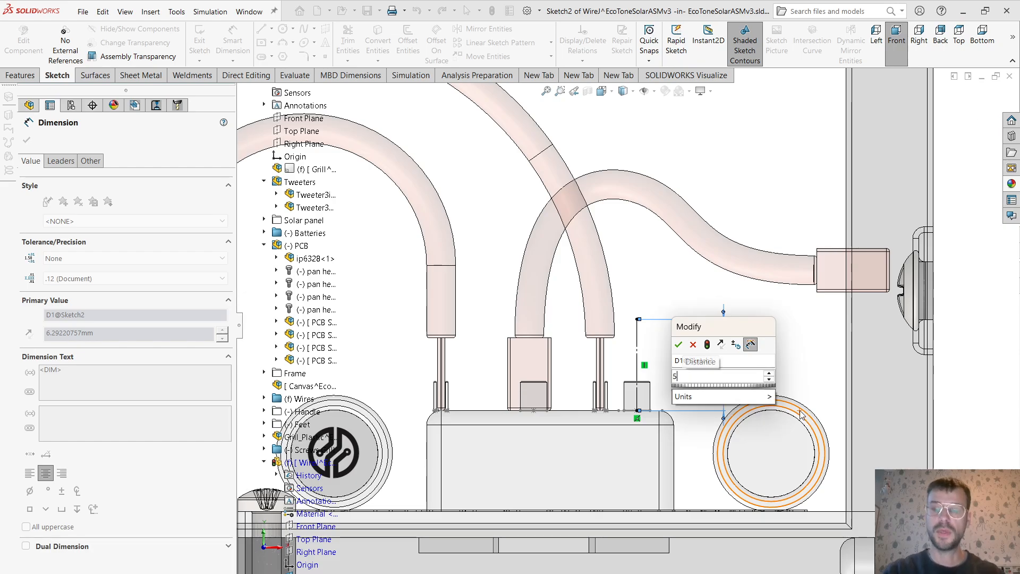
pyautogui.press('Return')
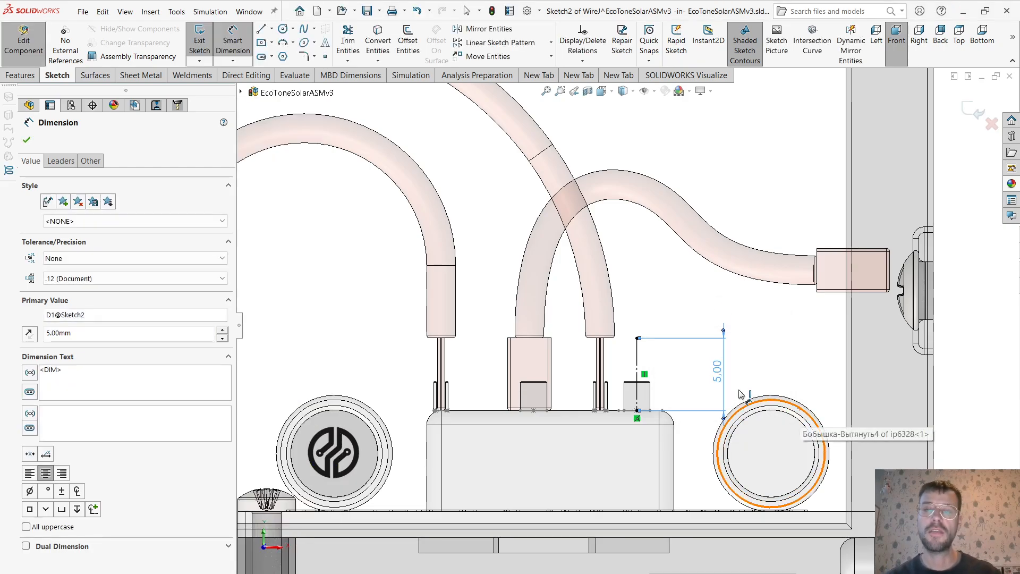
pyautogui.rightClick(652, 275)
pyautogui.click(681, 324)
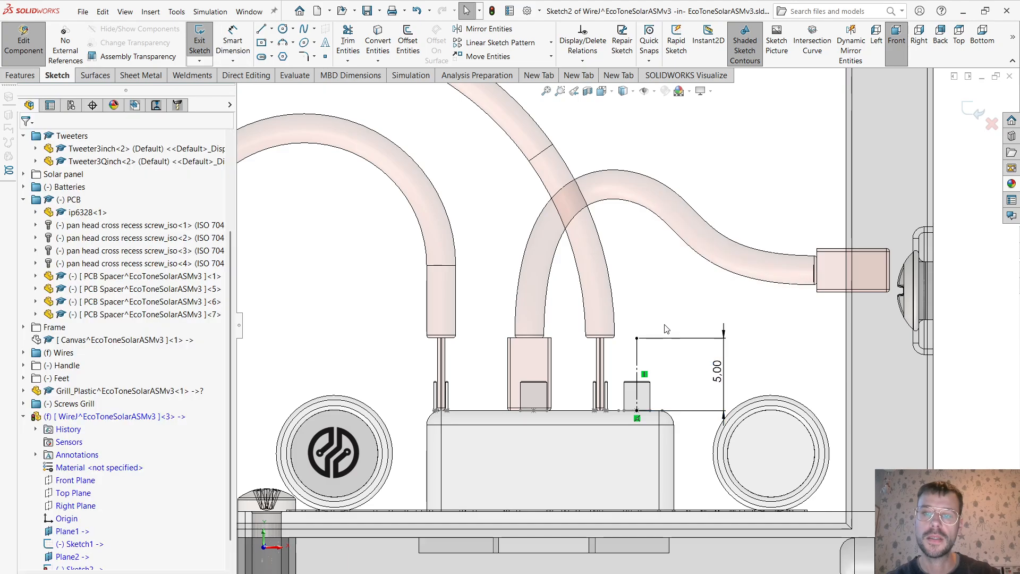
# Attach the spline's PCB-side endpoint to the upper endpoint of the vertical construction line.
pyautogui.scroll(3, 641, 286)
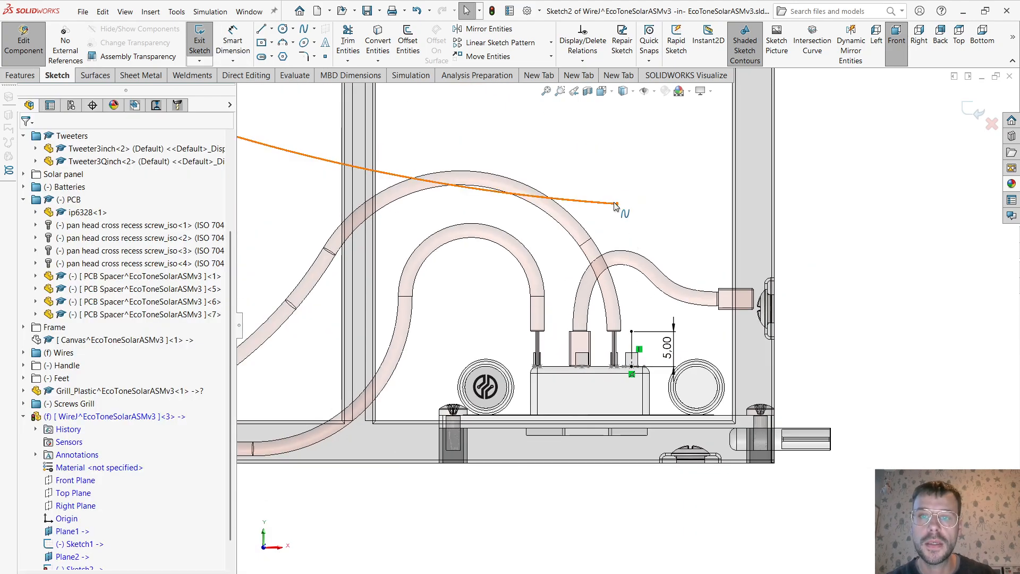
pyautogui.moveTo(617, 204); pyautogui.dragTo(633, 332)
pyautogui.scroll(2, 615, 207)
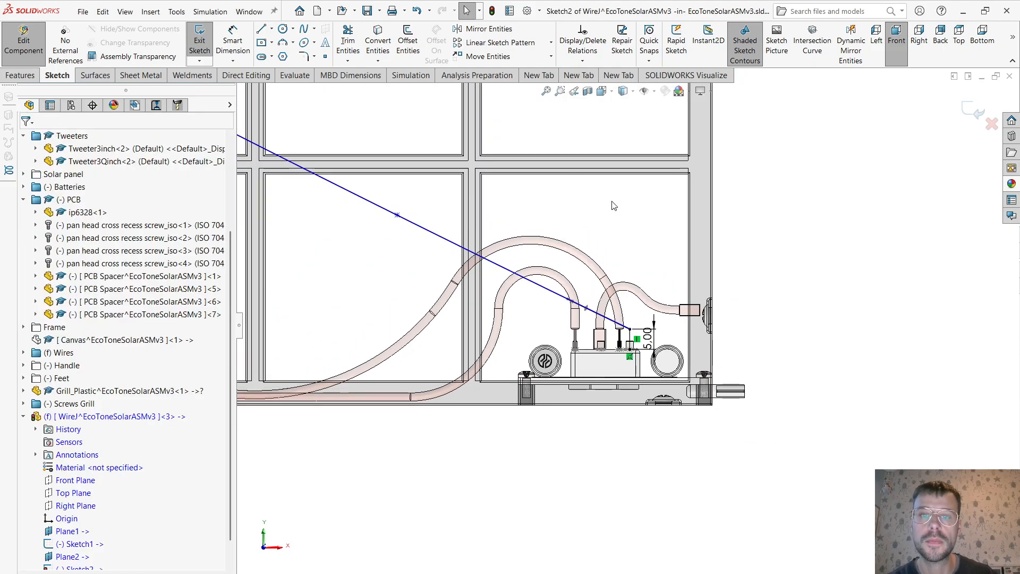
pyautogui.scroll(-5, 601, 313)
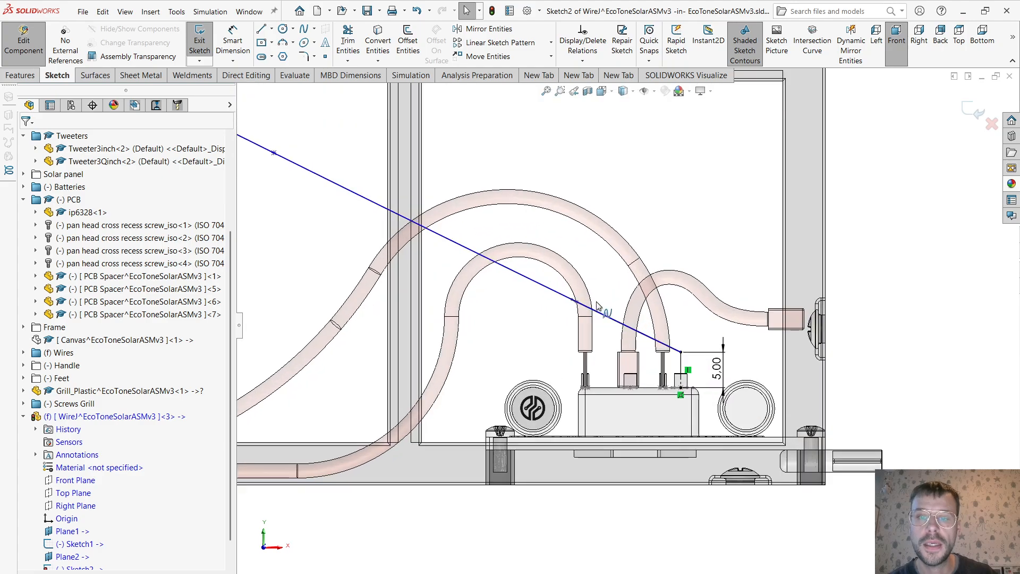
# Adjust the spline's PCB-side tangent handle to point nearly straight up so the curve arches over into the connector.
pyautogui.scroll(4, 510, 343)
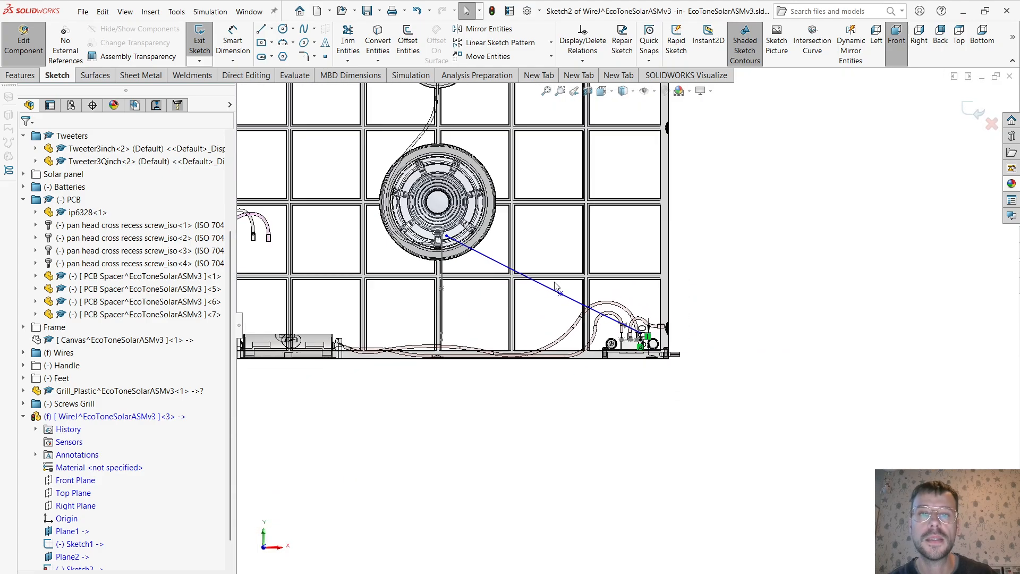
pyautogui.scroll(-4, 557, 286)
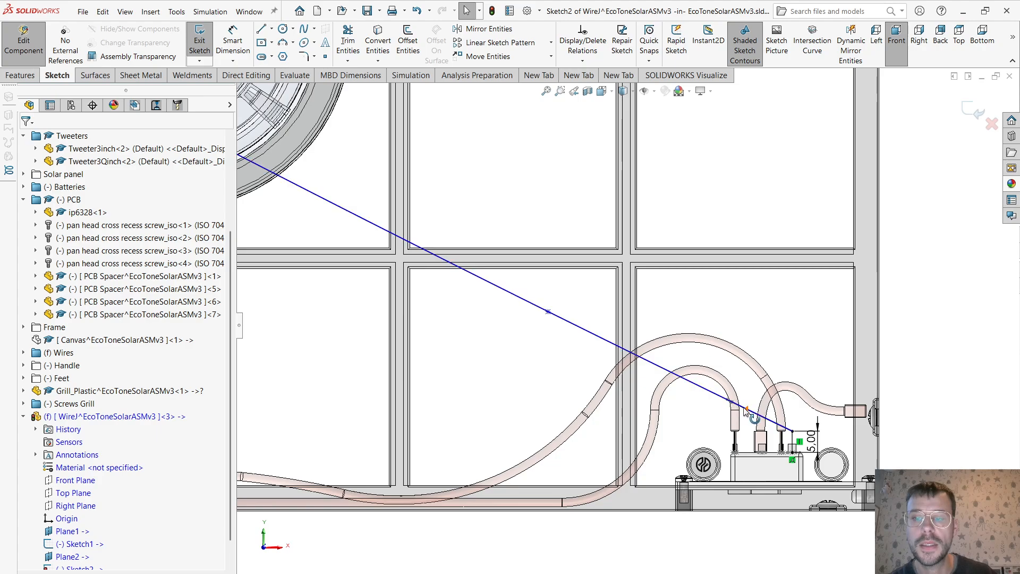
pyautogui.moveTo(747, 414); pyautogui.dragTo(805, 393)
pyautogui.click(777, 305)
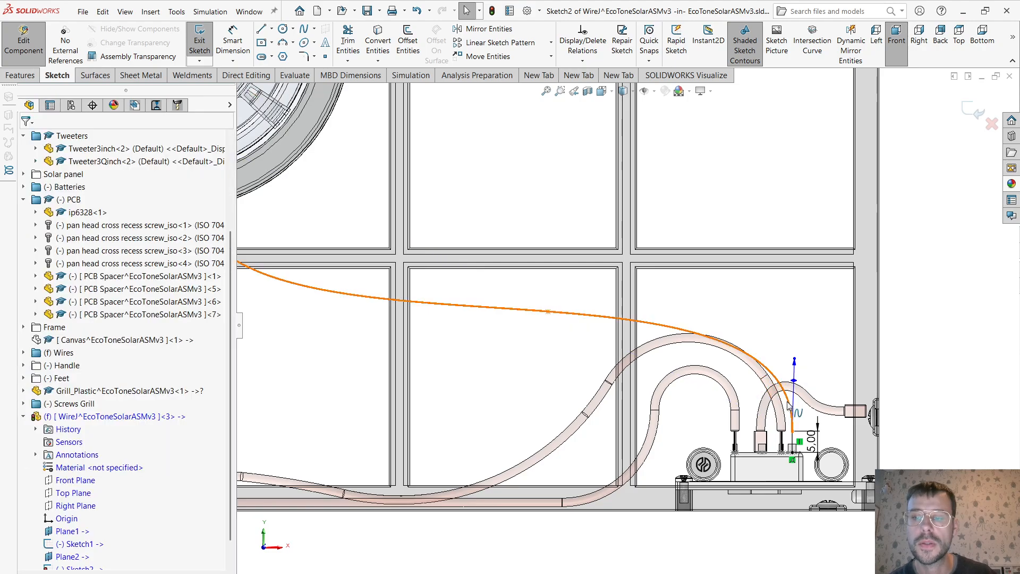
# Add a Tangent relation between the spline and the vertical construction line at the PCB connector.
pyautogui.click(790, 406)
pyautogui.scroll(-10, 616, 336)
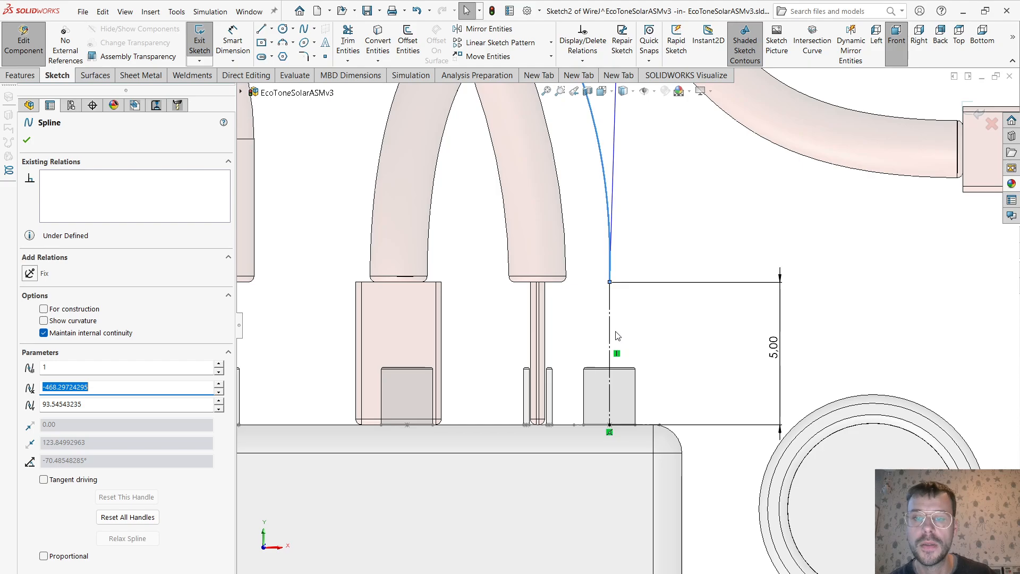
pyautogui.keyDown('ctrl'); pyautogui.click(611, 329); pyautogui.keyUp('ctrl')
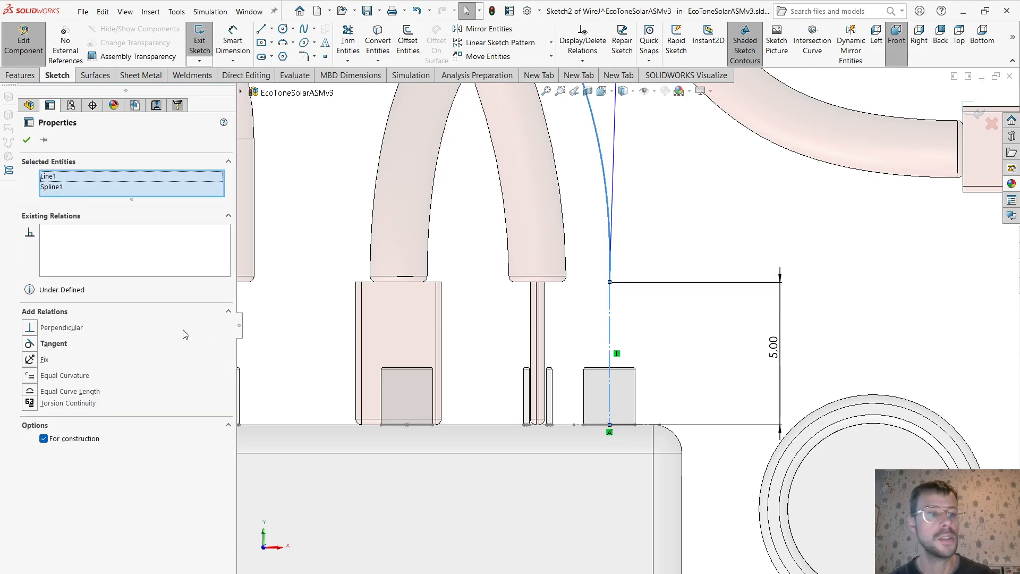
pyautogui.click(30, 344)
pyautogui.scroll(8, 638, 309)
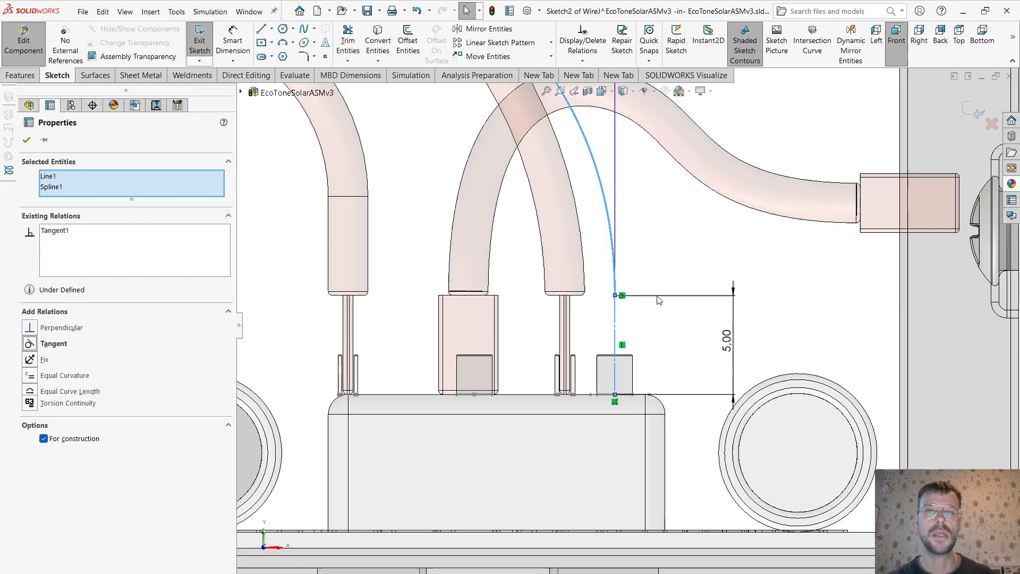
# Make the spline's speaker-side endpoint coincident with the Sketch1 point at the lower end of the construction line by the speaker terminal.
pyautogui.scroll(4, 429, 232)
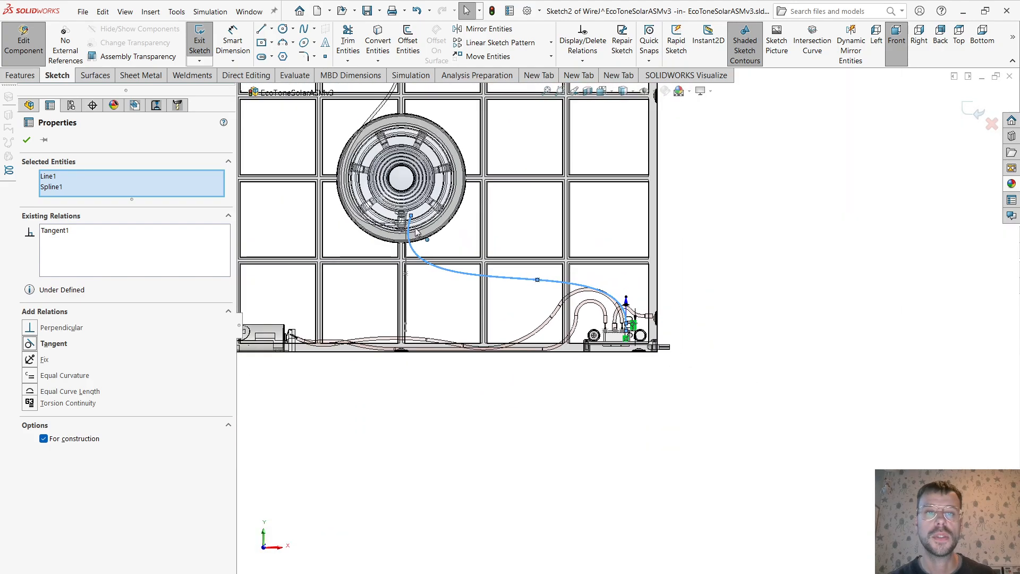
pyautogui.scroll(-6, 472, 250)
pyautogui.scroll(-2, 472, 251)
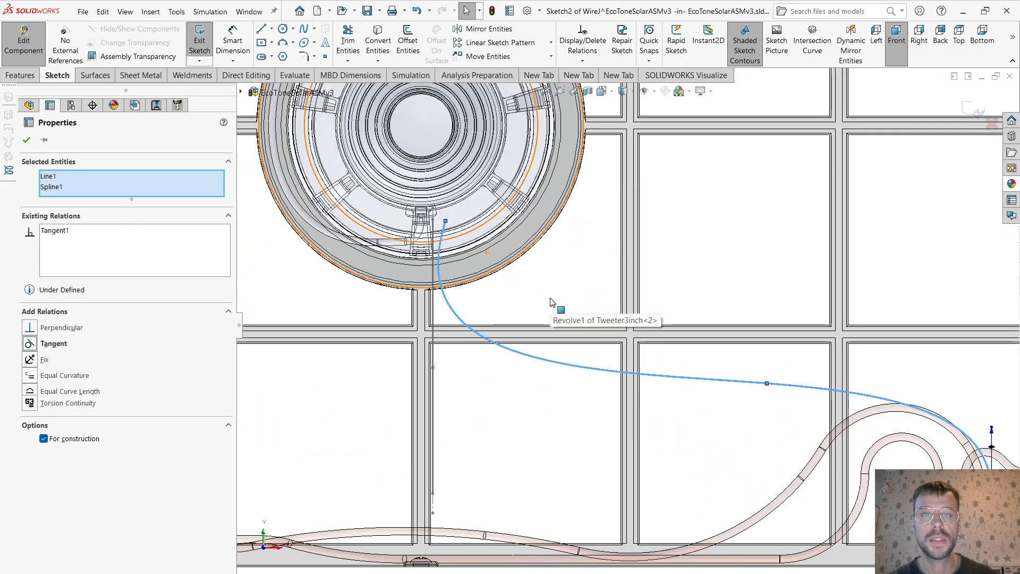
pyautogui.press('Escape')
pyautogui.scroll(-6, 485, 250)
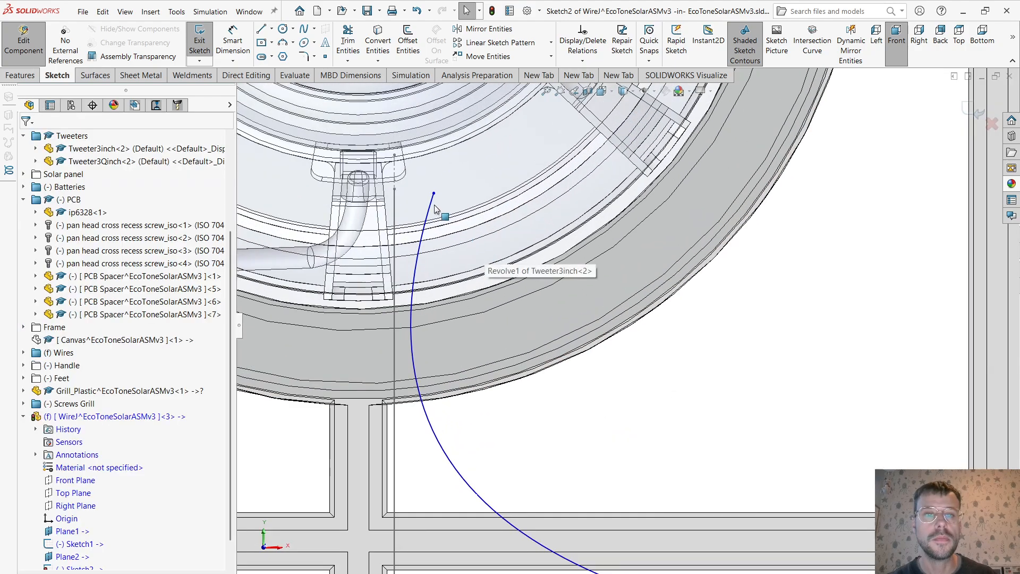
pyautogui.scroll(-2, 449, 209)
pyautogui.click(455, 202)
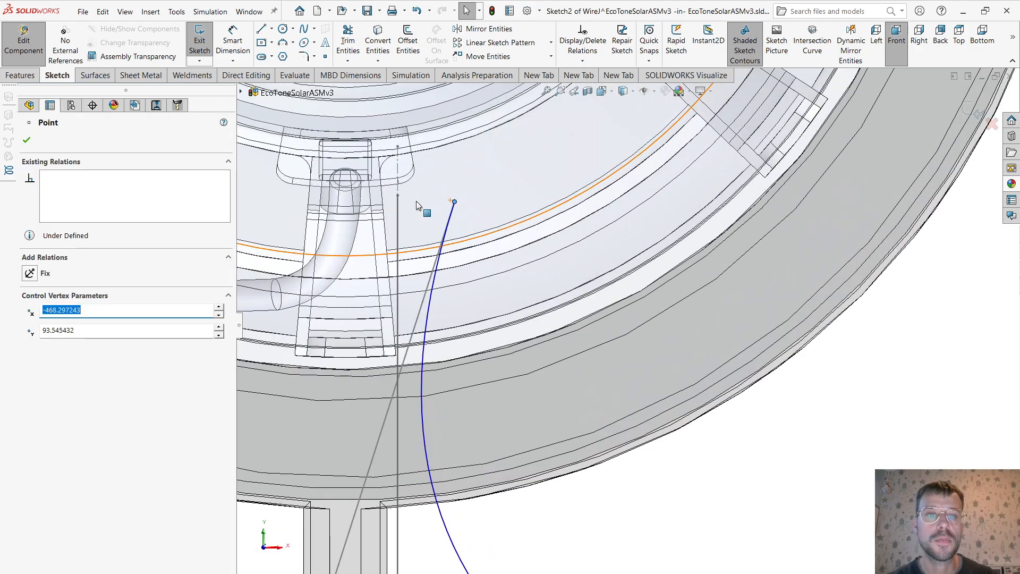
pyautogui.scroll(5, 526, 467)
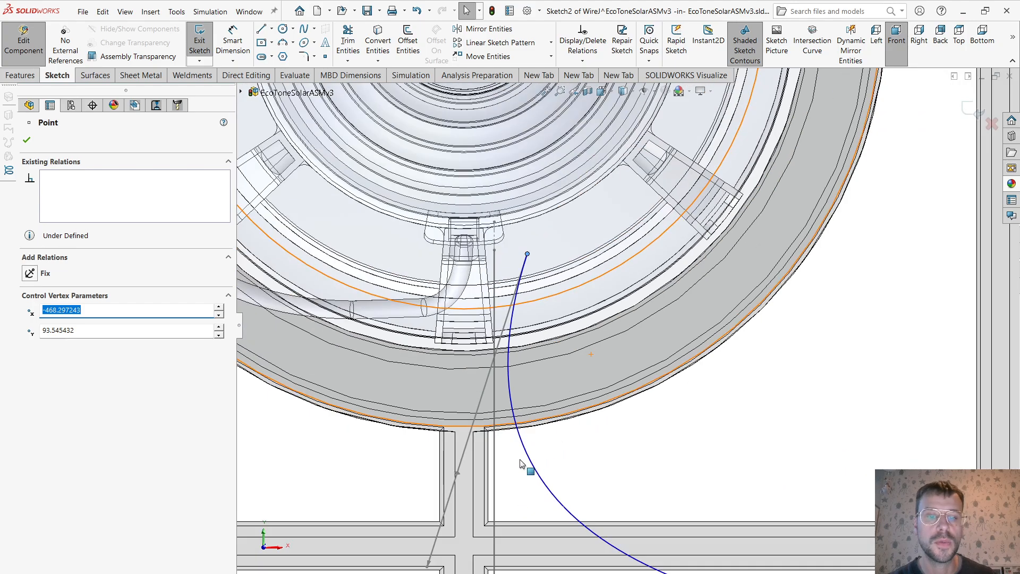
pyautogui.scroll(-5, 576, 288)
pyautogui.scroll(-4, 563, 256)
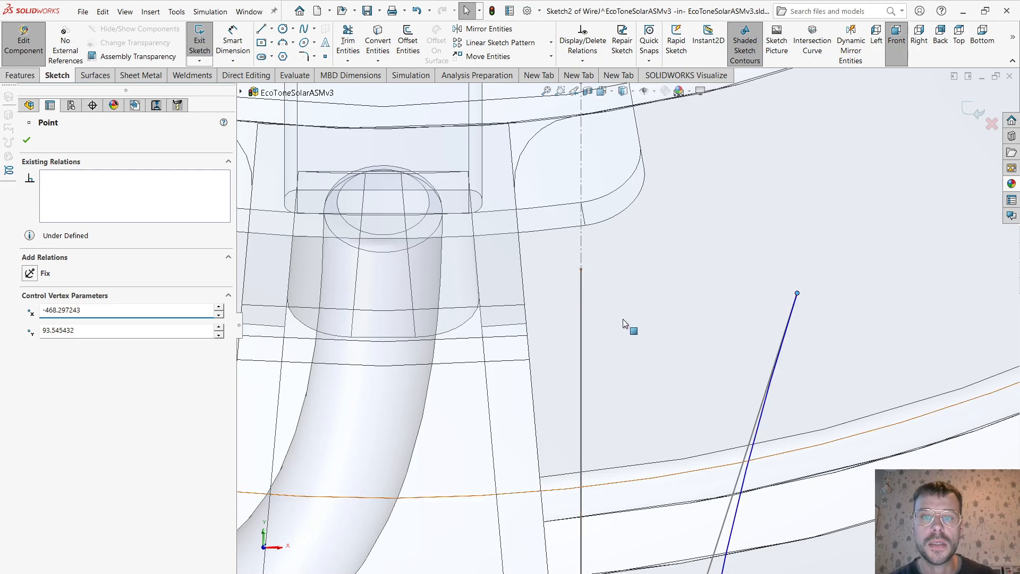
pyautogui.moveTo(622, 319); pyautogui.dragTo(576, 299, button='middle')
pyautogui.scroll(-4, 392, 259)
pyautogui.scroll(-3, 467, 251)
pyautogui.scroll(6, 530, 336)
pyautogui.scroll(-5, 502, 315)
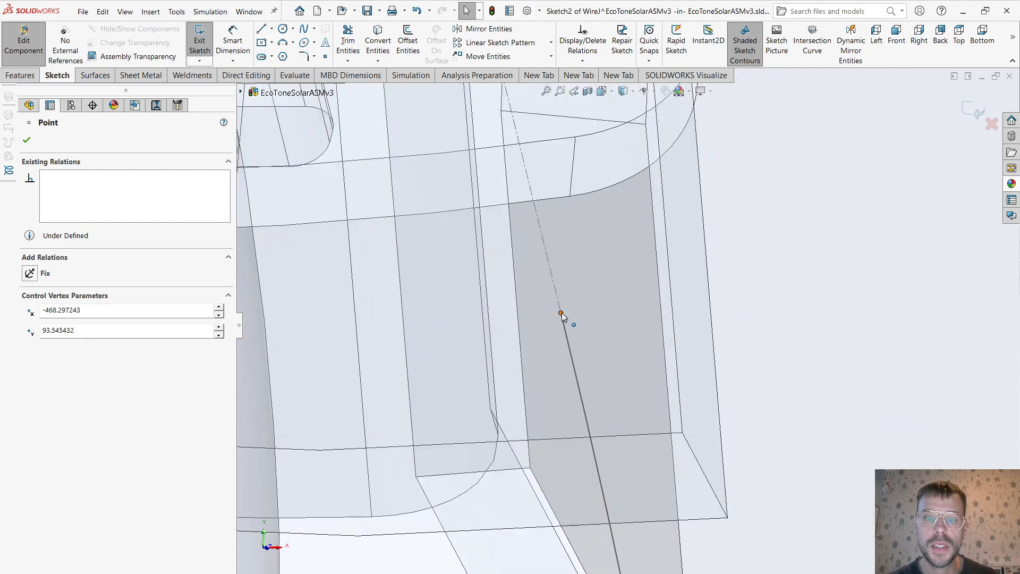
pyautogui.keyDown('ctrl'); pyautogui.click(562, 312); pyautogui.keyUp('ctrl')
pyautogui.scroll(6, 786, 362)
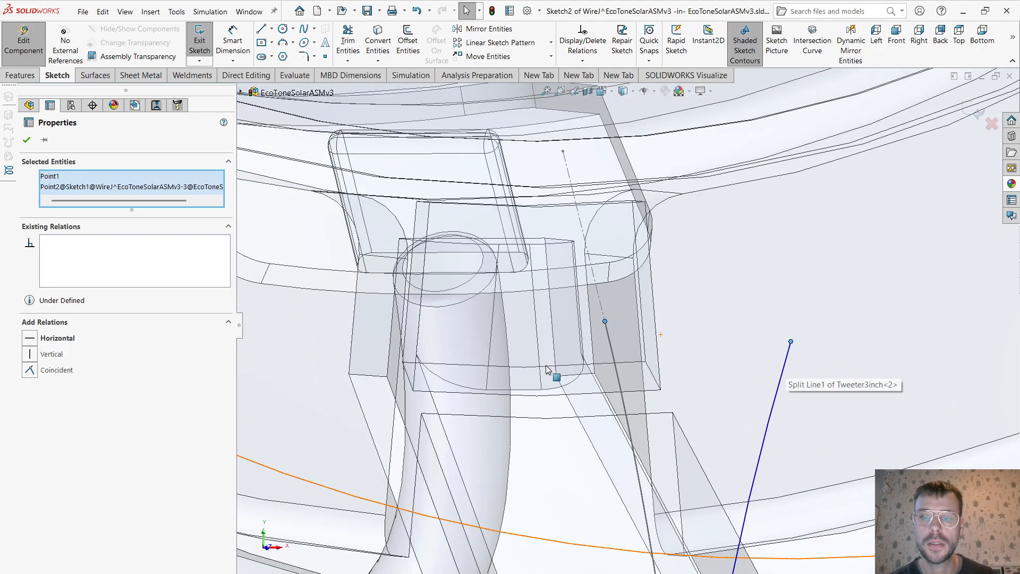
pyautogui.click(30, 370)
pyautogui.scroll(8, 747, 414)
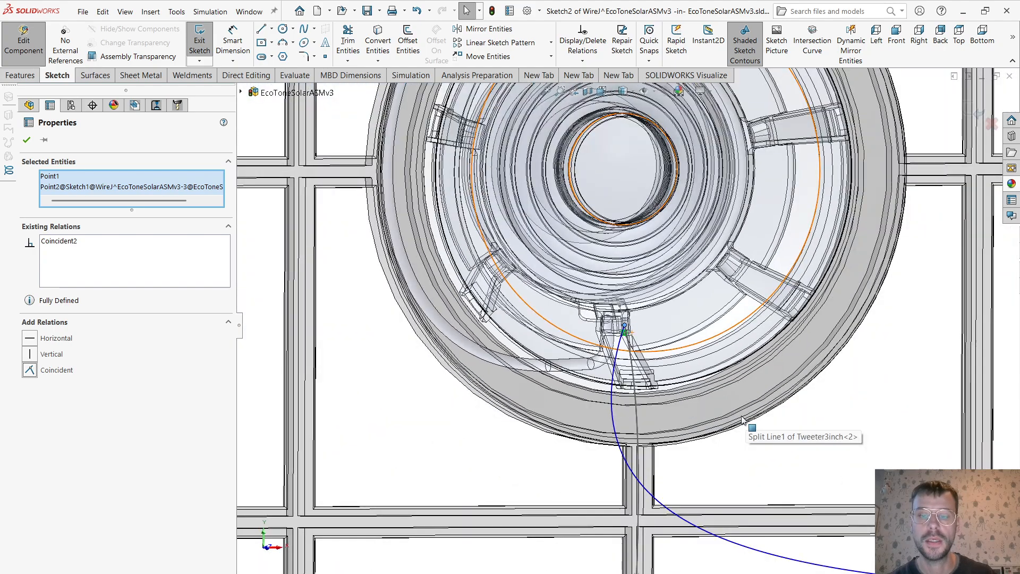
pyautogui.scroll(3, 742, 419)
pyautogui.click(746, 406)
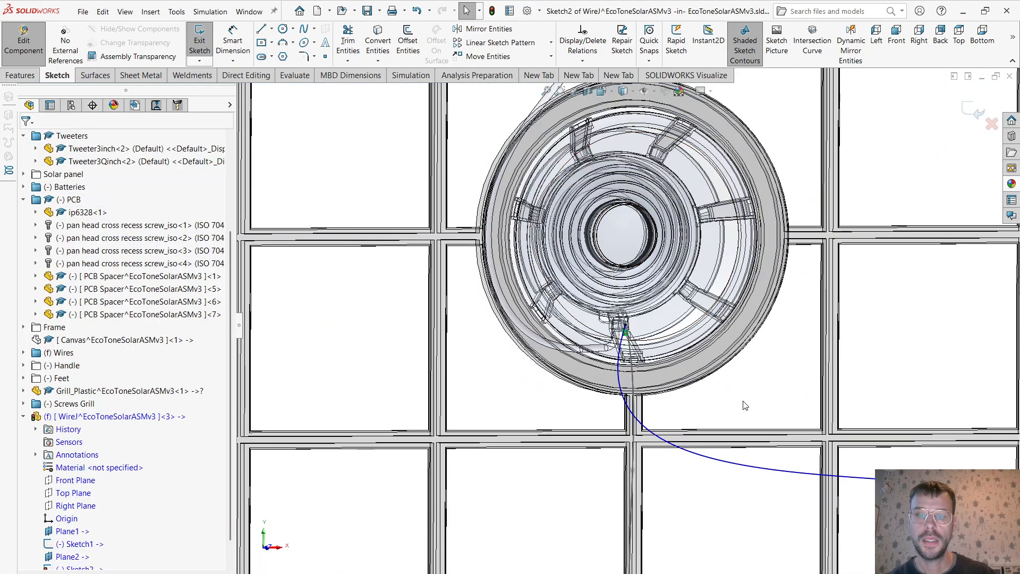
# Add a Vertical relation to the spline's tangent handle at the speaker terminal.
pyautogui.scroll(6, 685, 405)
pyautogui.scroll(-10, 497, 421)
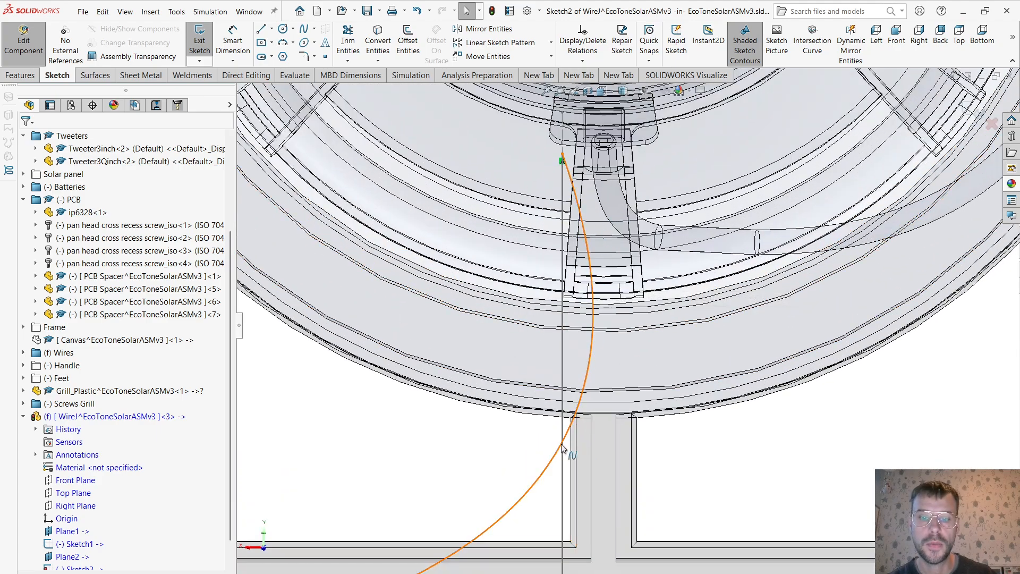
pyautogui.click(554, 461)
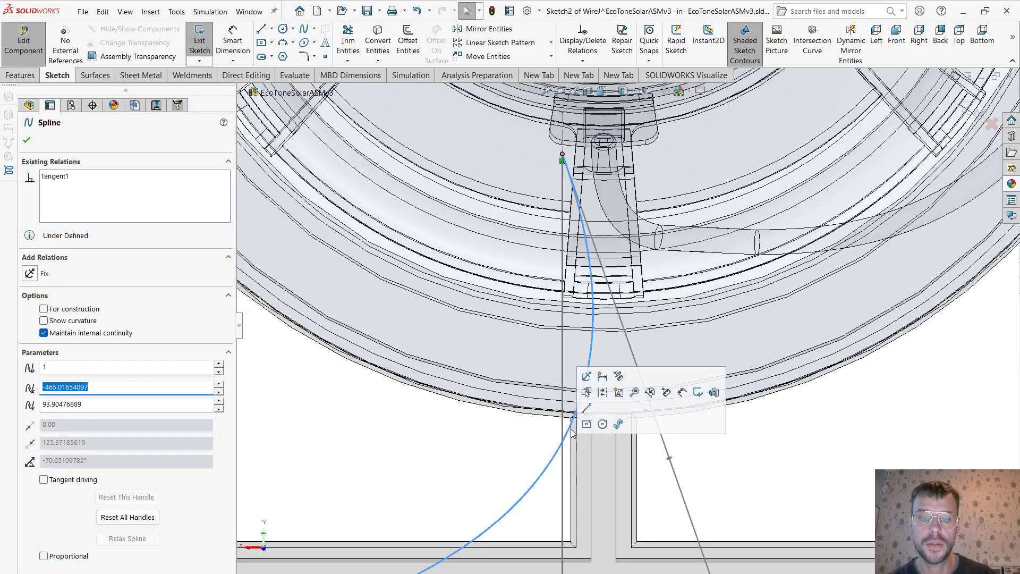
pyautogui.scroll(3, 672, 451)
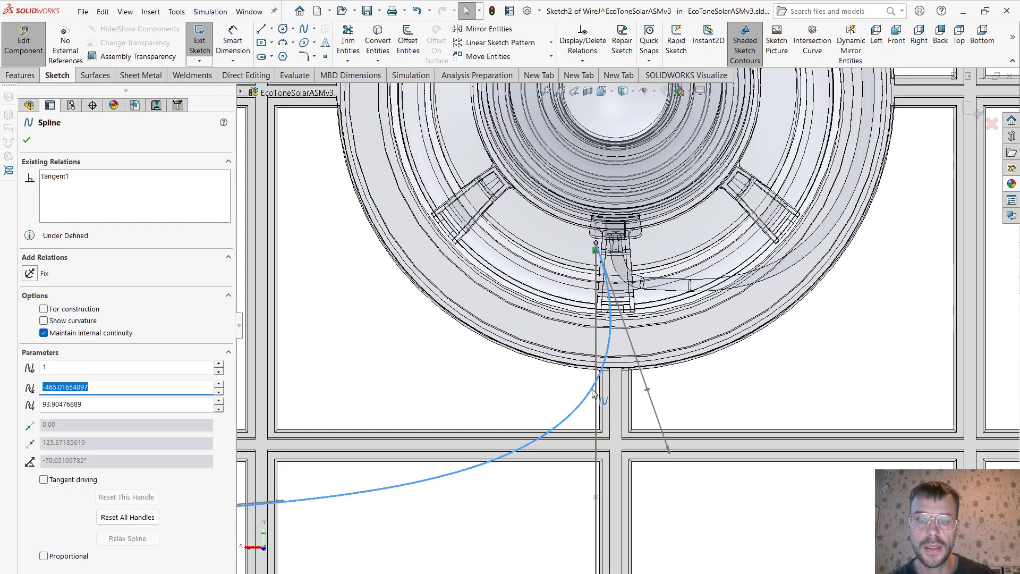
pyautogui.click(647, 392)
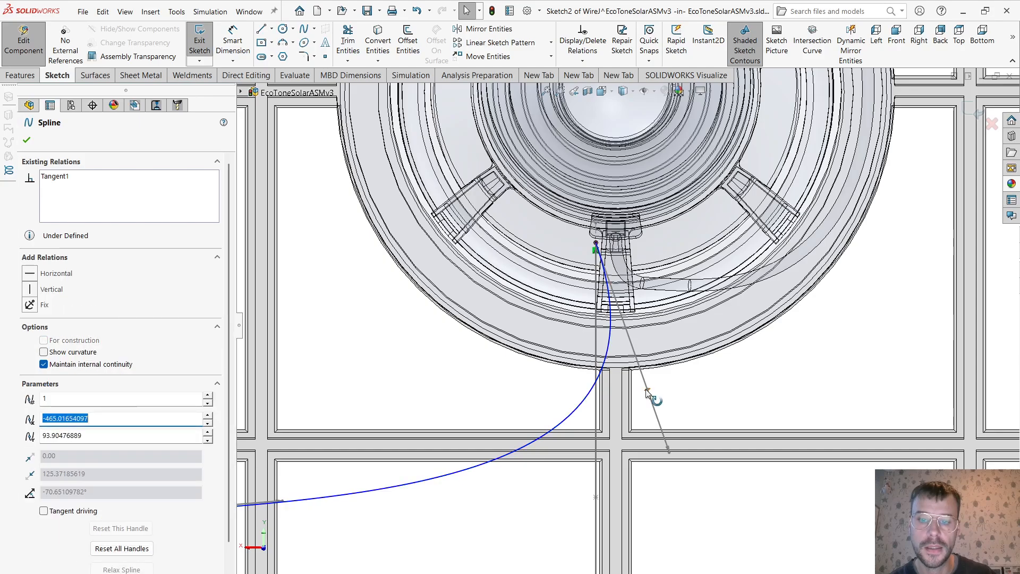
pyautogui.click(30, 289)
pyautogui.scroll(5, 478, 400)
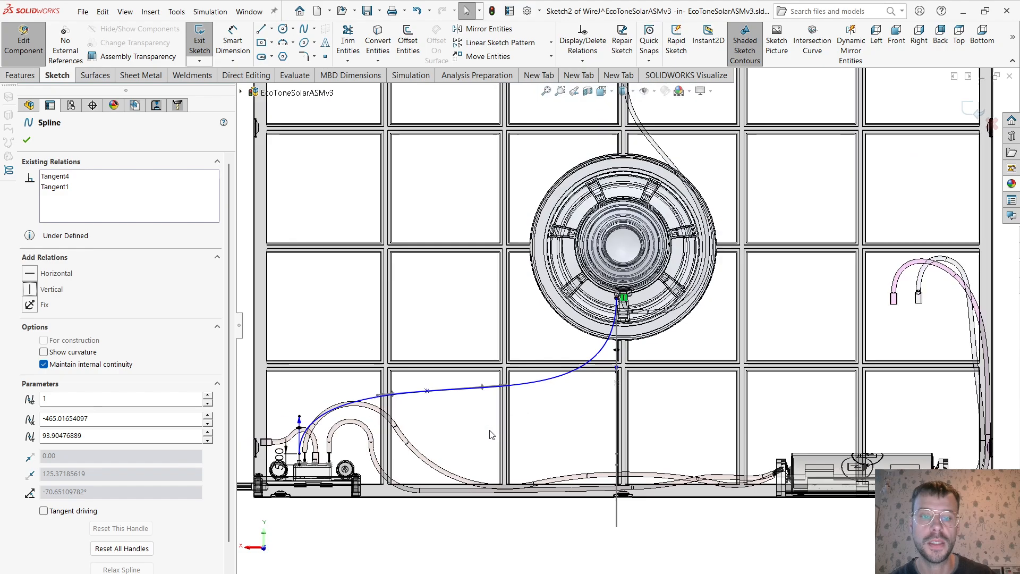
# Move the spline's middle point slightly up and toward the speaker, and exit the sketch.
pyautogui.scroll(-3, 448, 398)
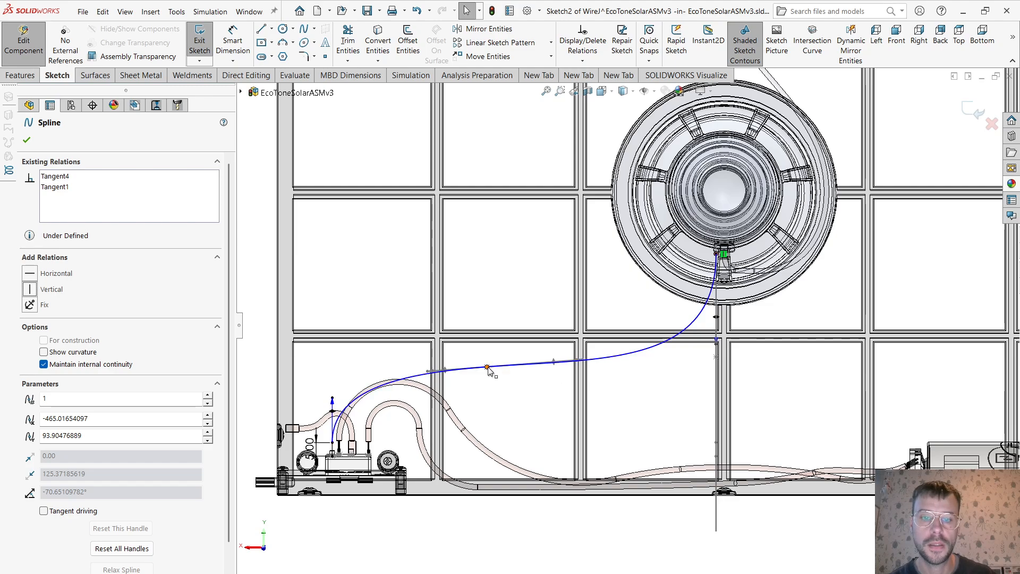
pyautogui.moveTo(490, 371); pyautogui.dragTo(504, 368)
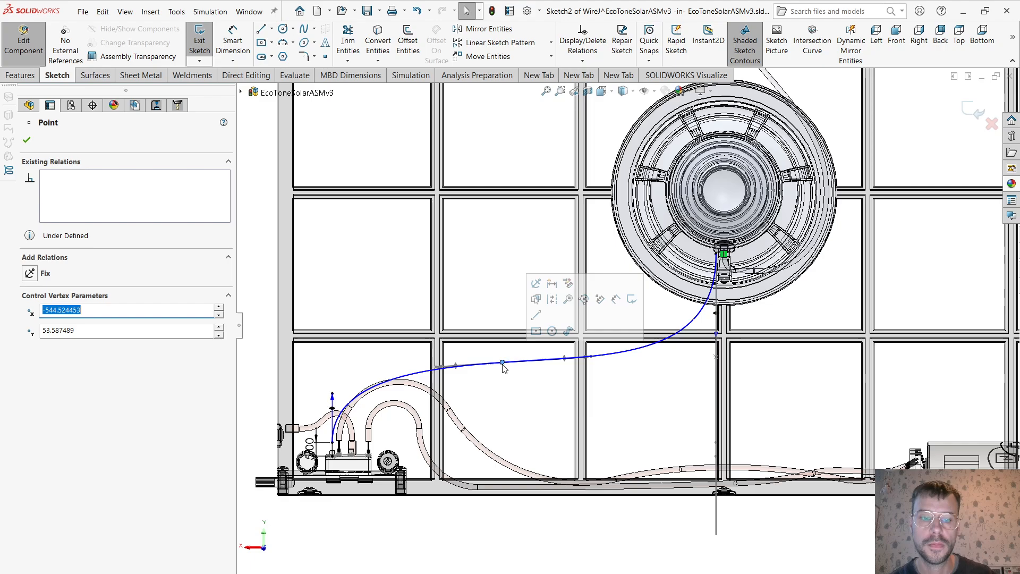
pyautogui.scroll(3, 634, 380)
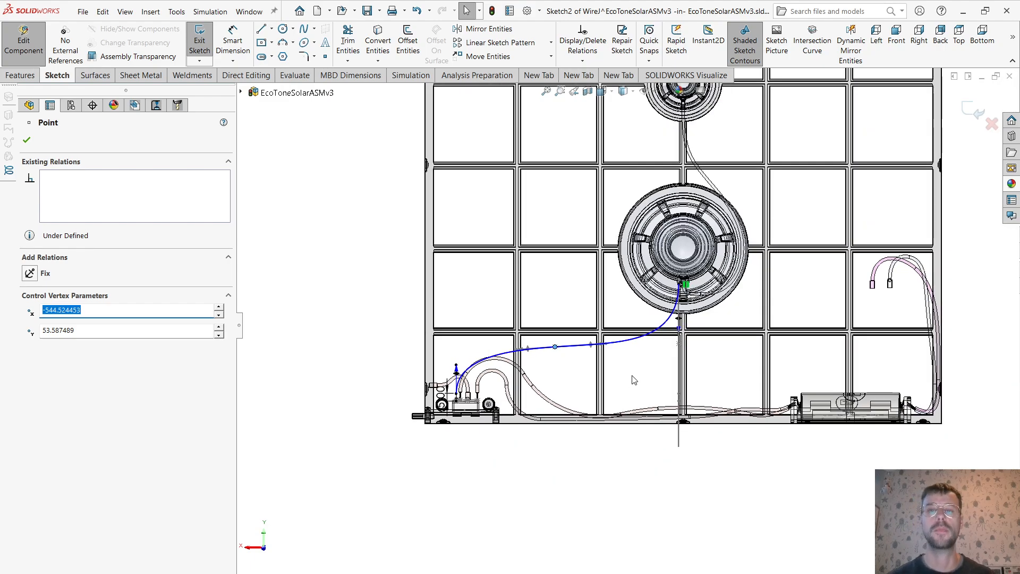
pyautogui.click(973, 110)
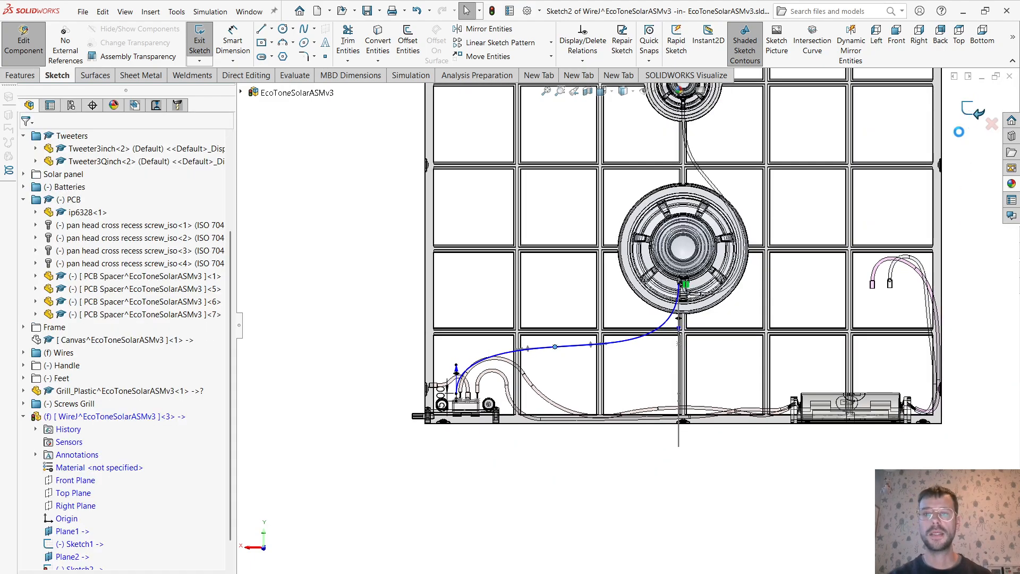
# Select both Sketch1 and Sketch2 of the WireJ part.
pyautogui.scroll(4, 589, 515)
pyautogui.scroll(4, 713, 472)
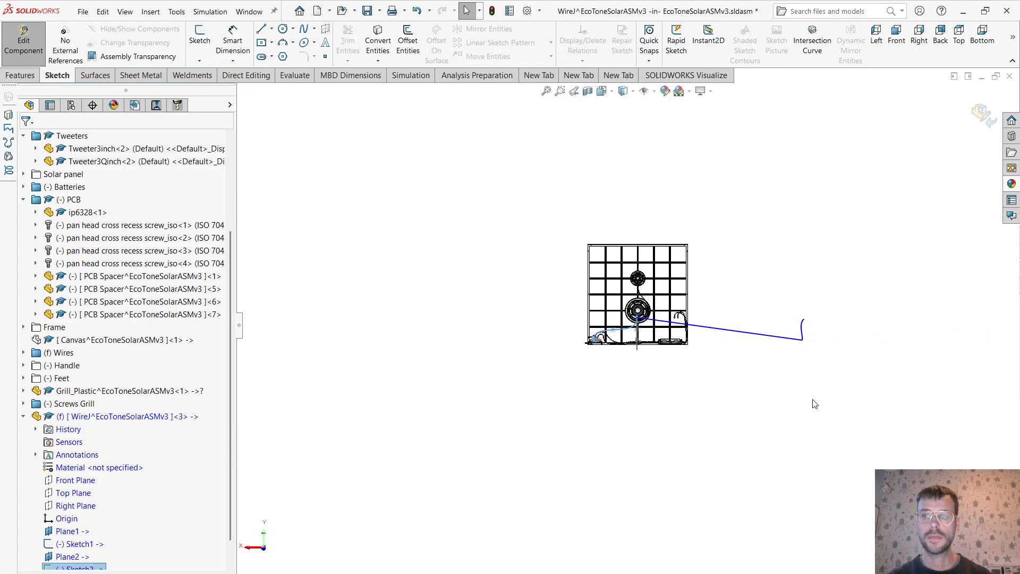
pyautogui.scroll(-3, 622, 386)
pyautogui.scroll(-6, 626, 246)
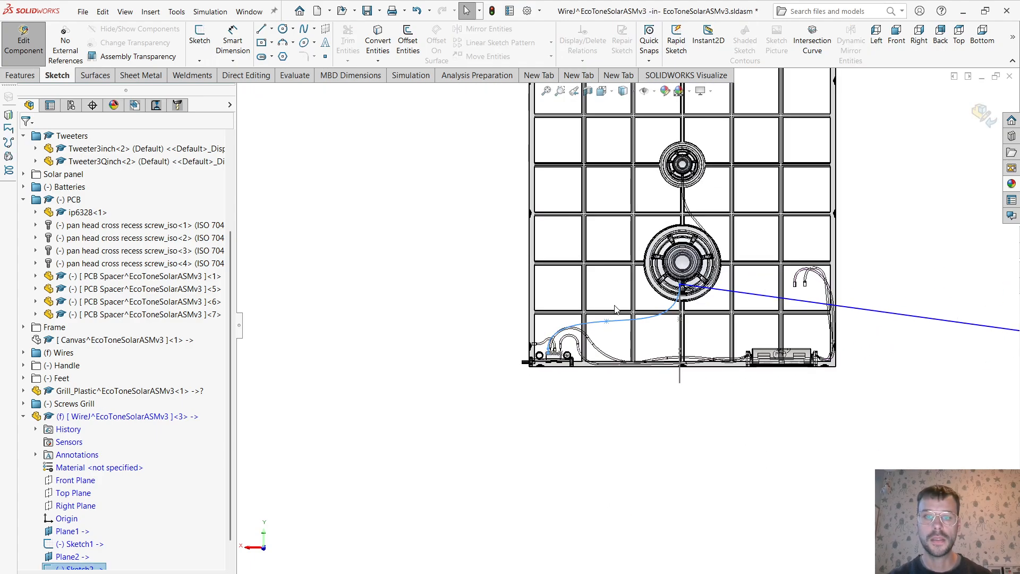
pyautogui.click(393, 505)
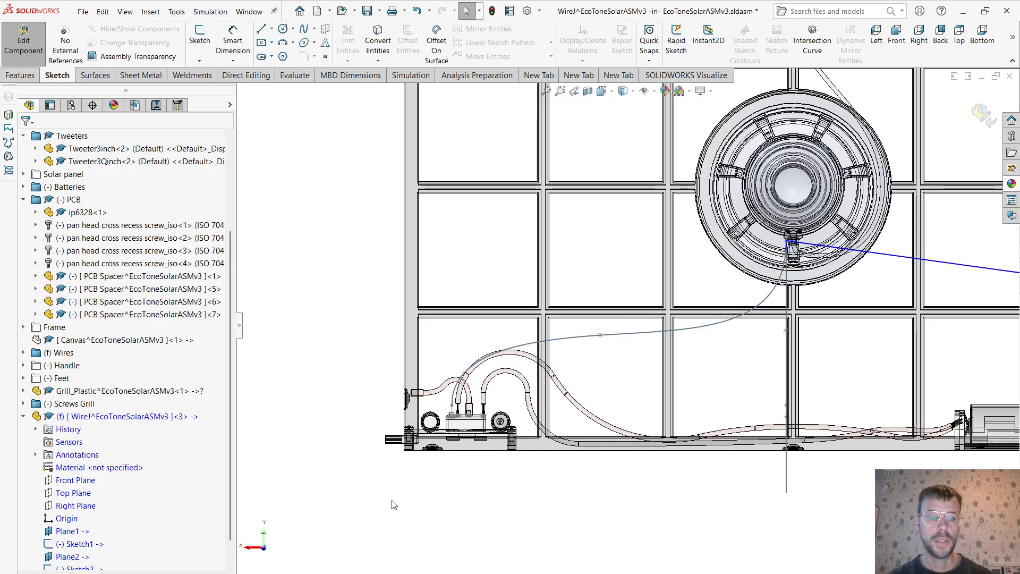
pyautogui.click(91, 544)
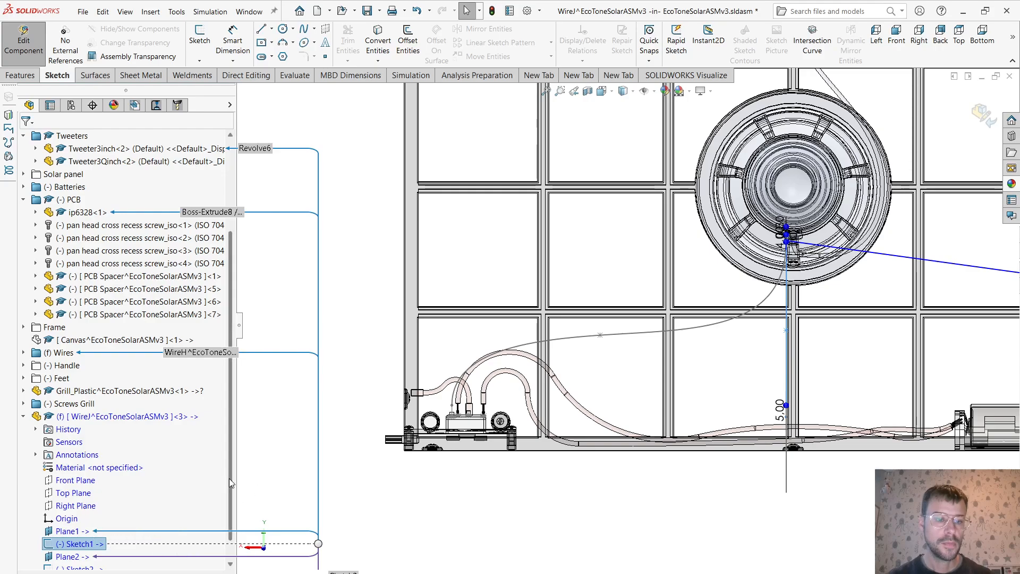
pyautogui.scroll(-2, 232, 483)
pyautogui.keyDown('ctrl'); pyautogui.click(68, 545); pyautogui.keyUp('ctrl')
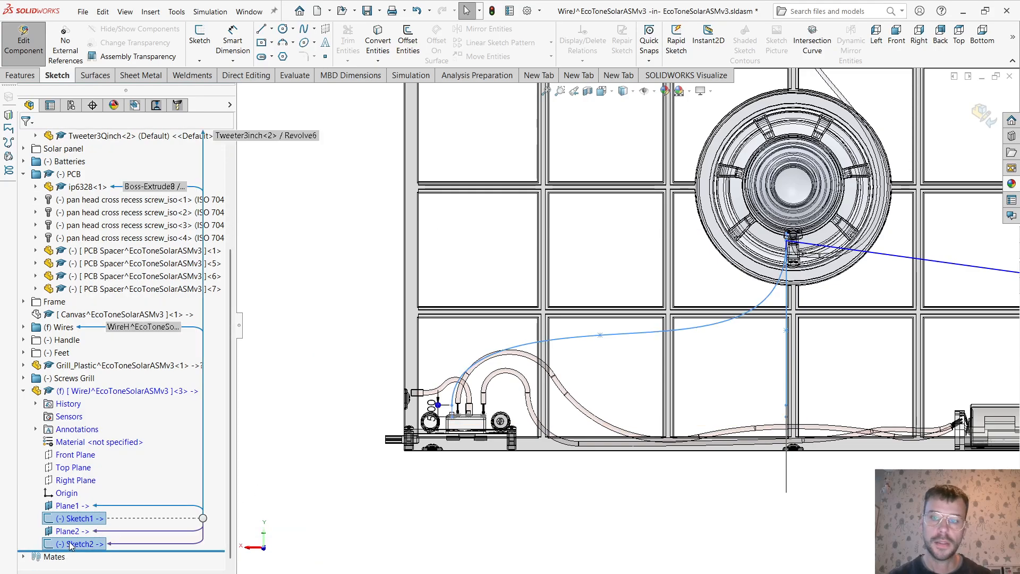
# Create a projected curve from Sketch1 and Sketch2 of the wire part using the Sketch on sketch projection type.
pyautogui.scroll(3, 606, 473)
pyautogui.moveTo(618, 470); pyautogui.dragTo(678, 515, button='middle')
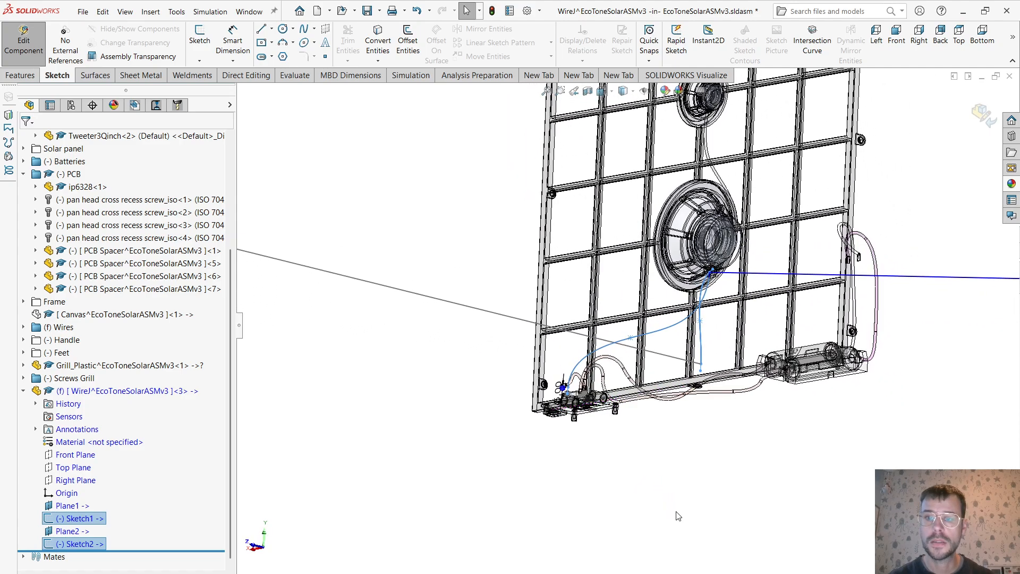
pyautogui.click(29, 78)
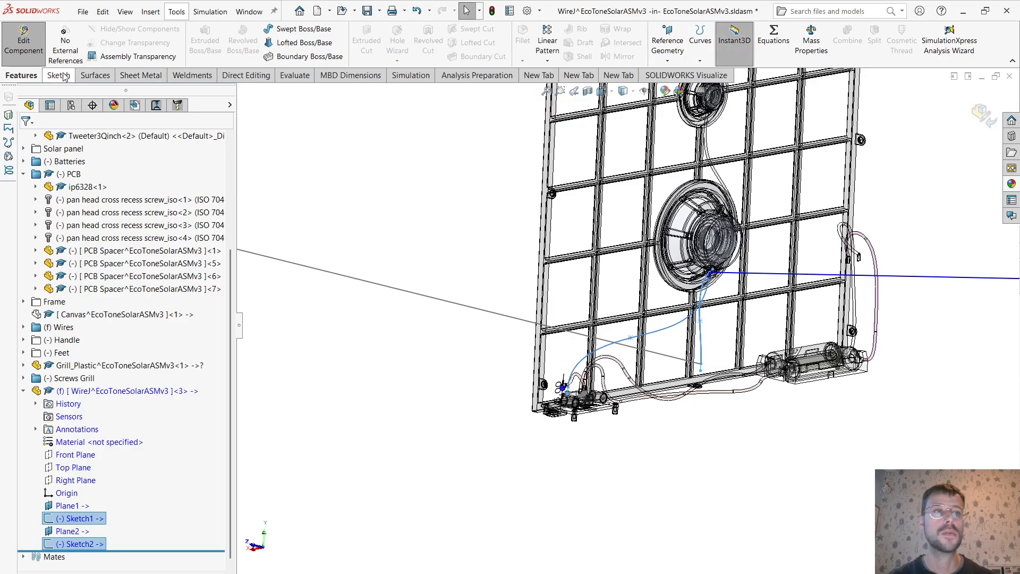
pyautogui.click(699, 60)
pyautogui.click(709, 74)
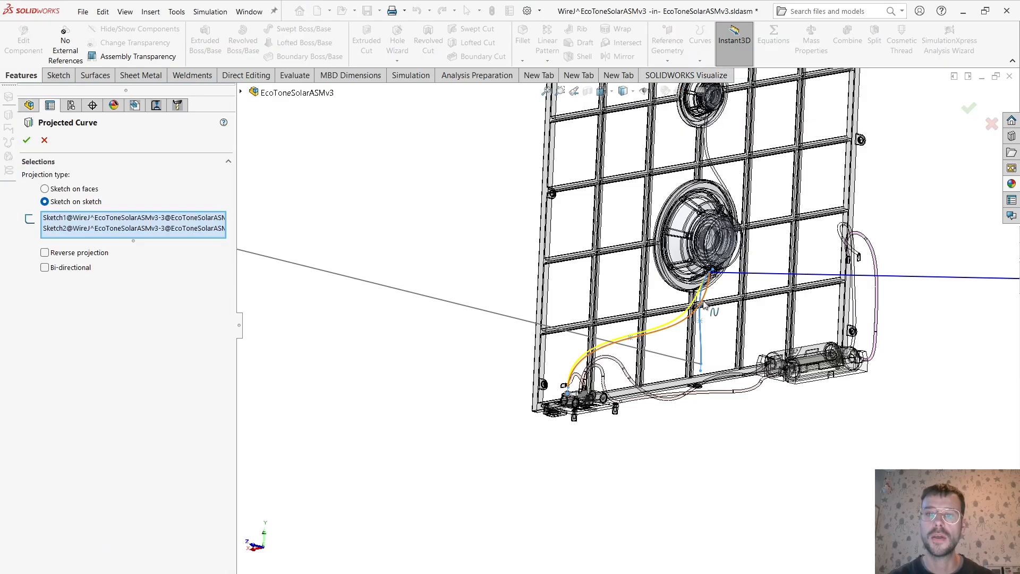
pyautogui.scroll(-3, 637, 325)
pyautogui.scroll(-3, 797, 157)
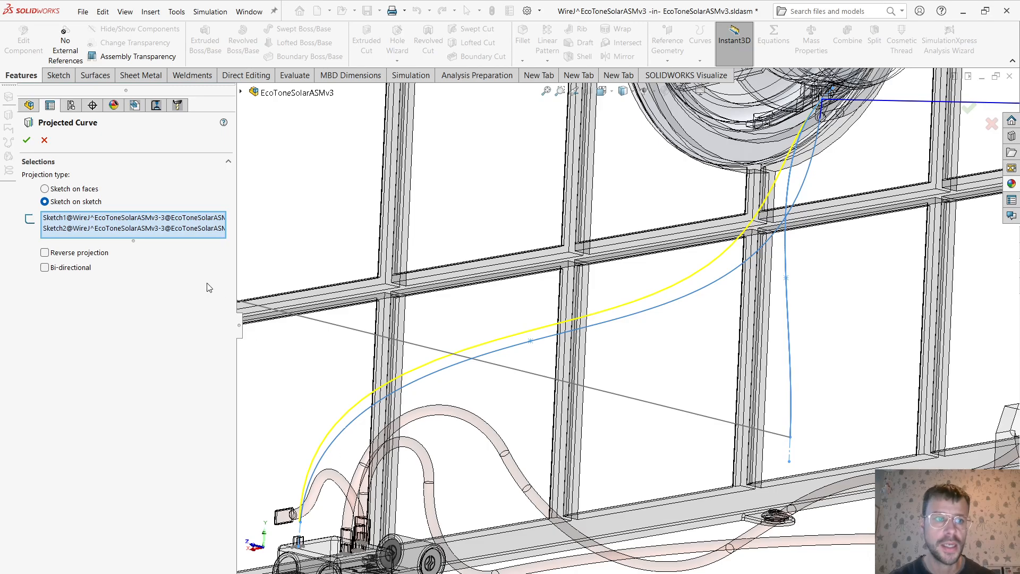
pyautogui.click(27, 140)
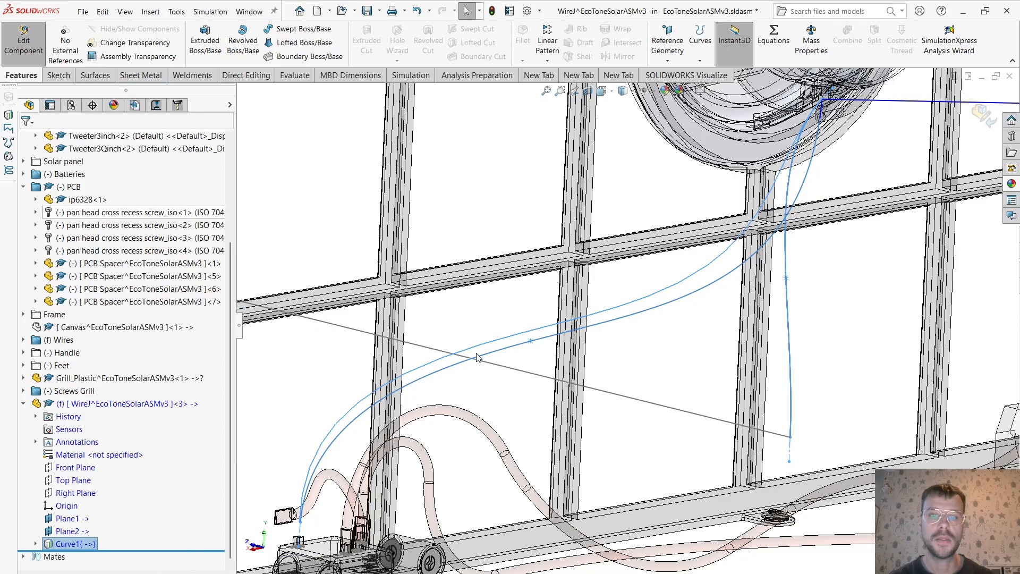
pyautogui.click(304, 177)
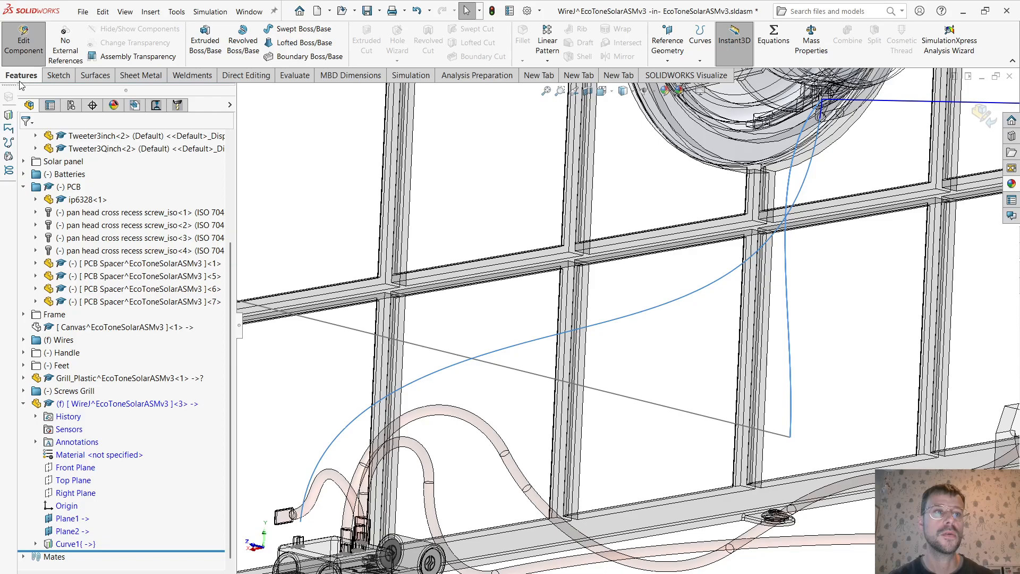
# Start a swept boss with a circular profile and set its diameter to 1.8 mm.
pyautogui.click(298, 30)
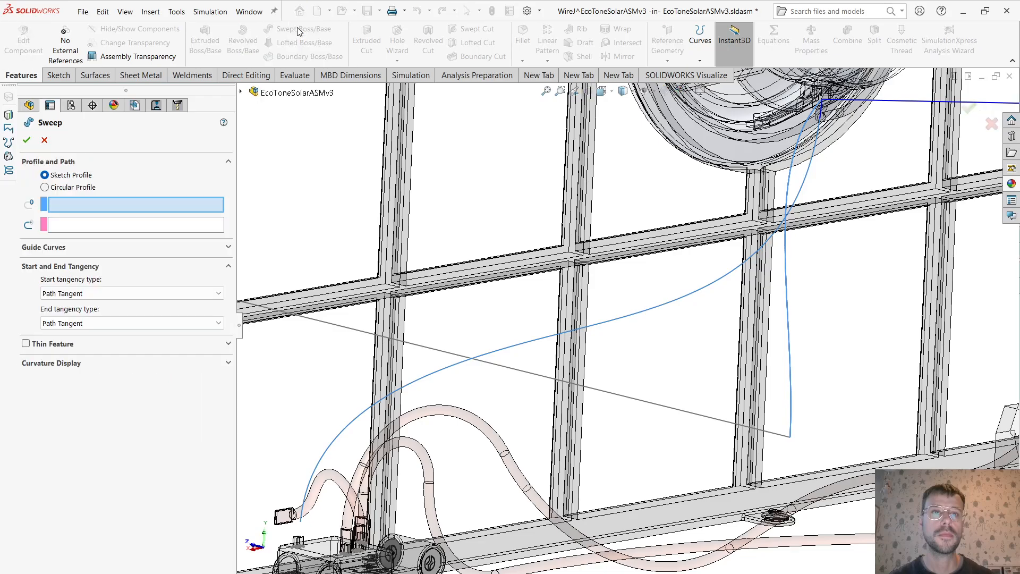
pyautogui.click(45, 187)
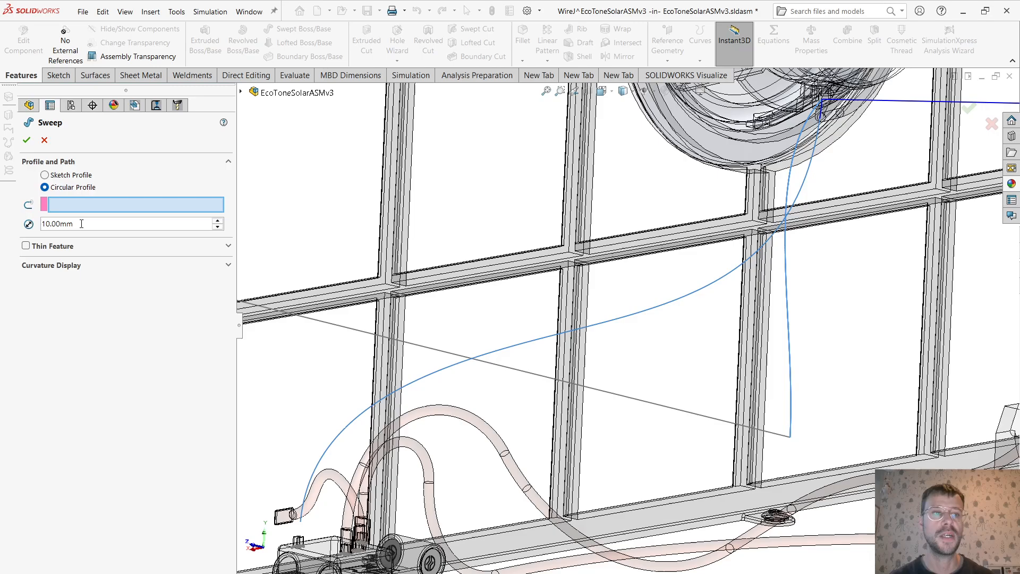
pyautogui.moveTo(82, 223); pyautogui.dragTo(51, 223)
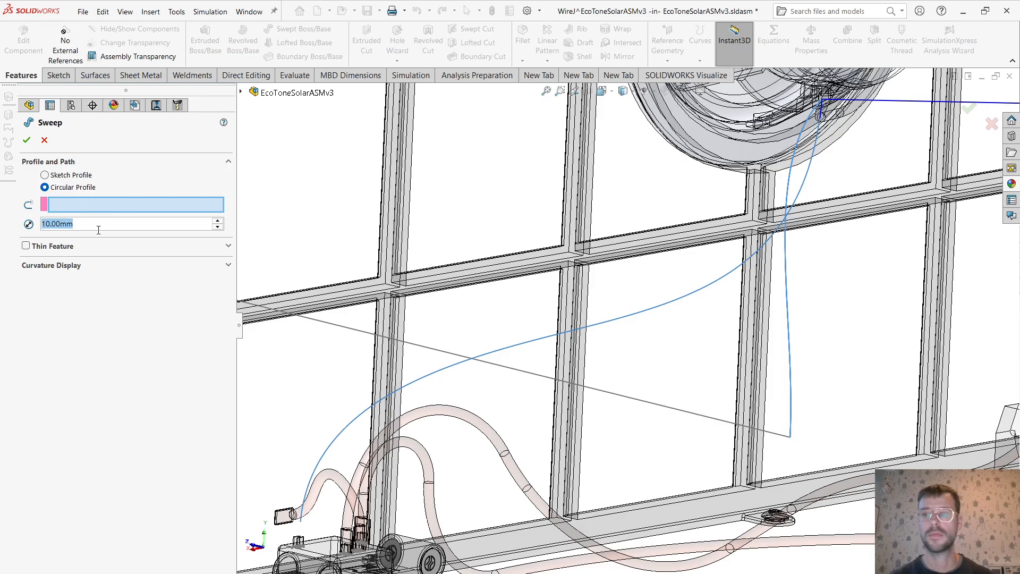
pyautogui.write('1.8')
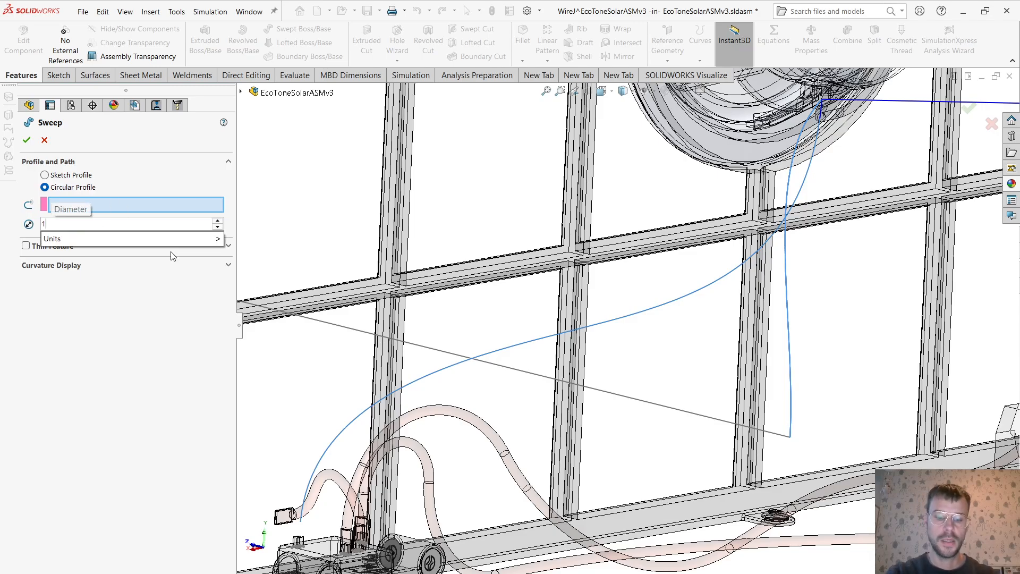
pyautogui.press('Return')
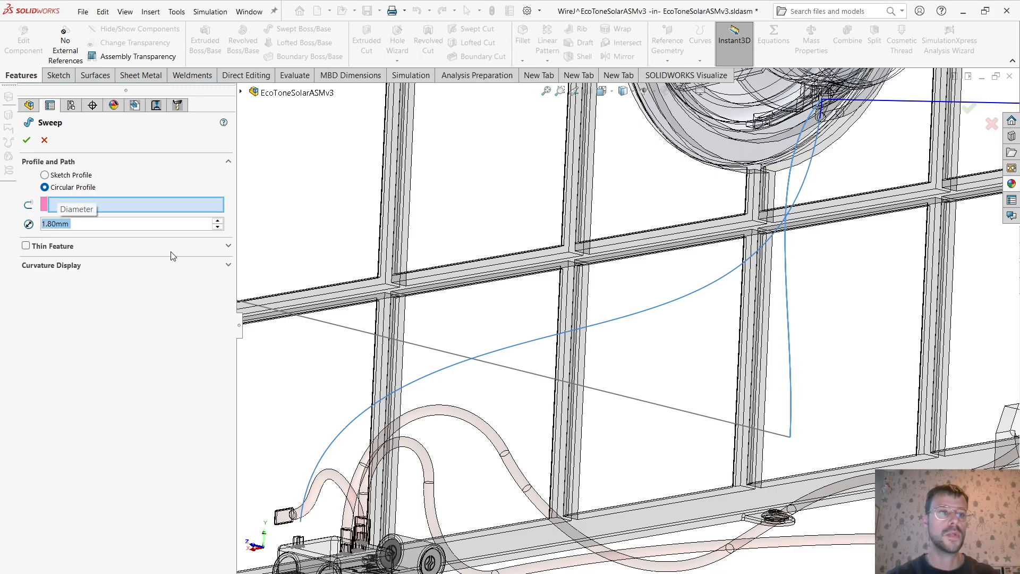
# Use the projected curve Curve1 as the sweep path and complete the wire body.
pyautogui.click(137, 209)
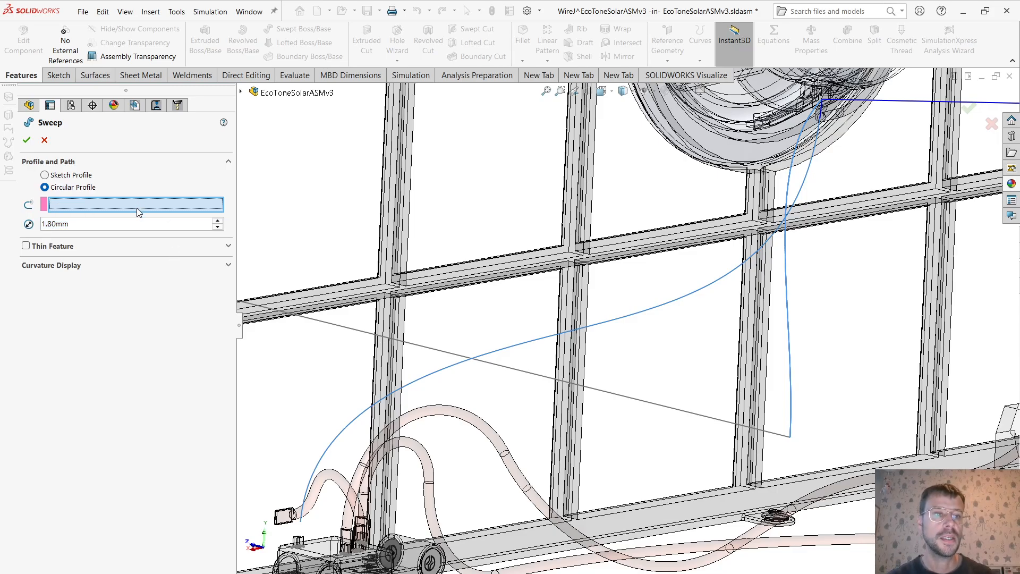
pyautogui.click(242, 92)
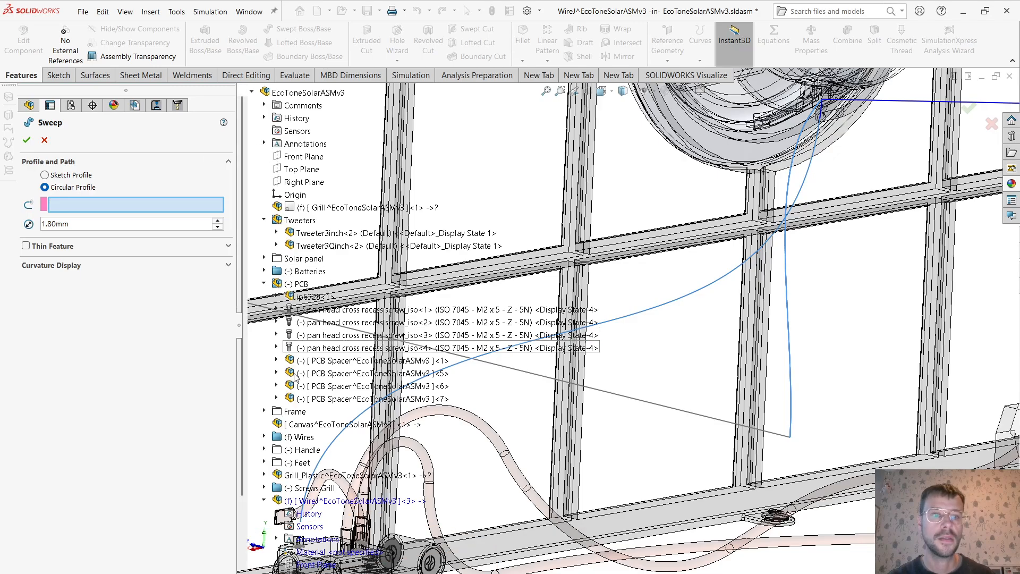
pyautogui.scroll(-3, 318, 488)
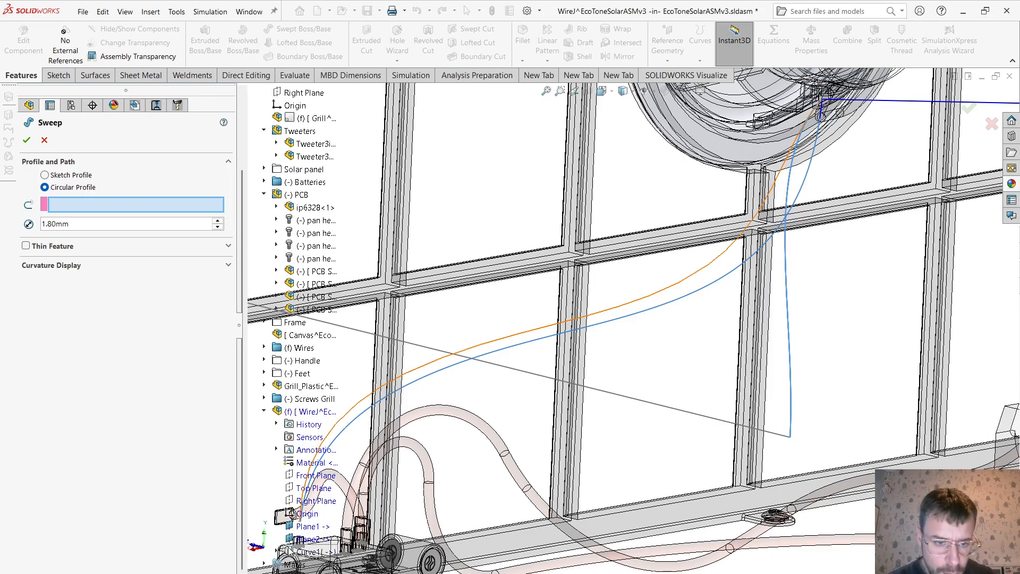
pyautogui.click(314, 552)
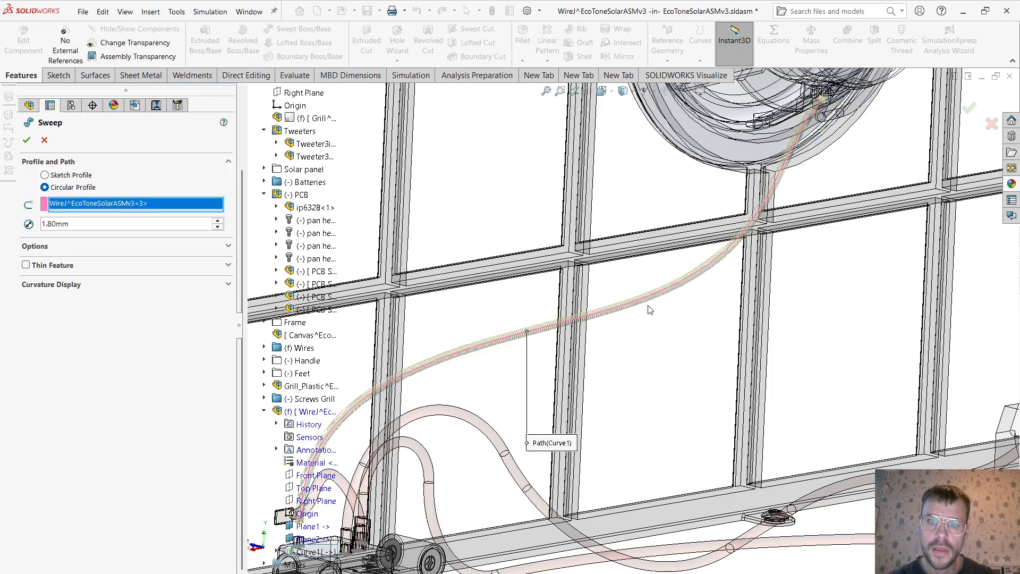
pyautogui.scroll(2, 649, 309)
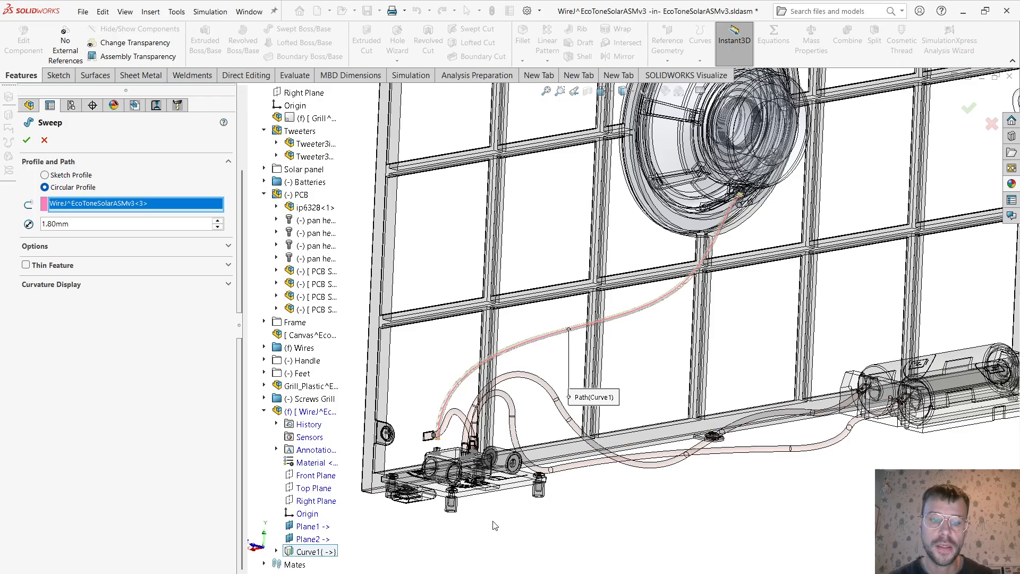
pyautogui.scroll(-4, 472, 391)
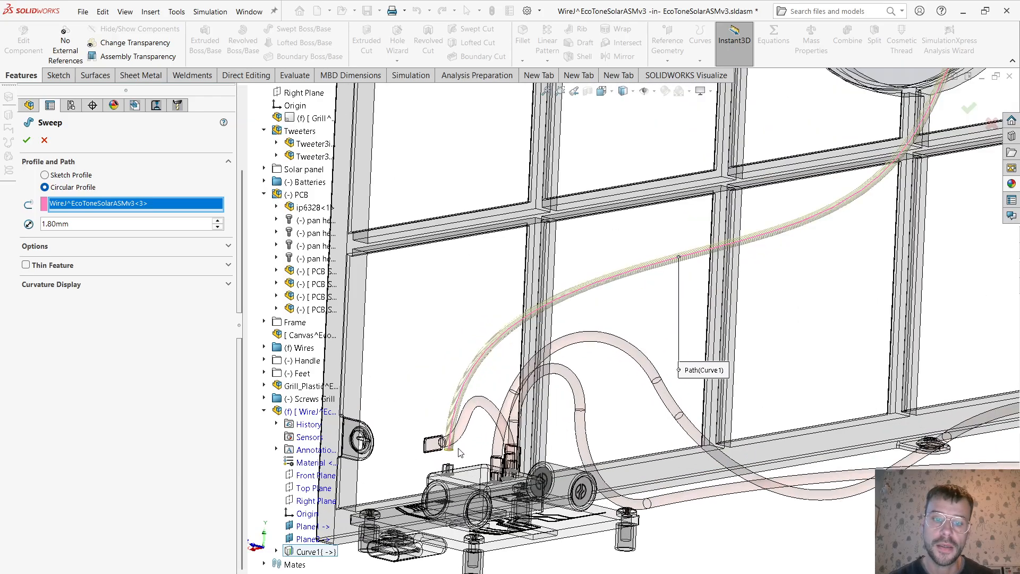
pyautogui.scroll(-4, 795, 249)
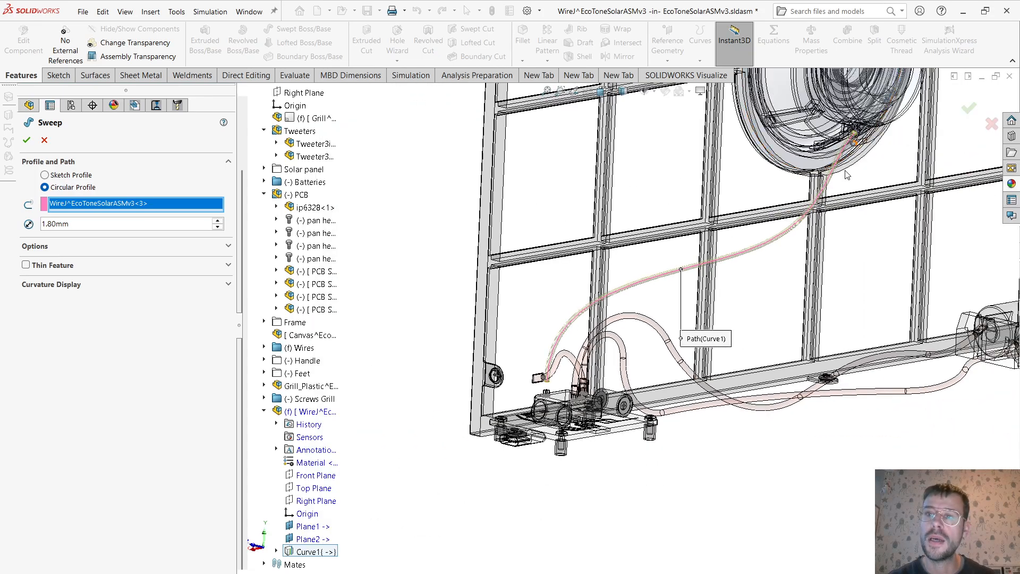
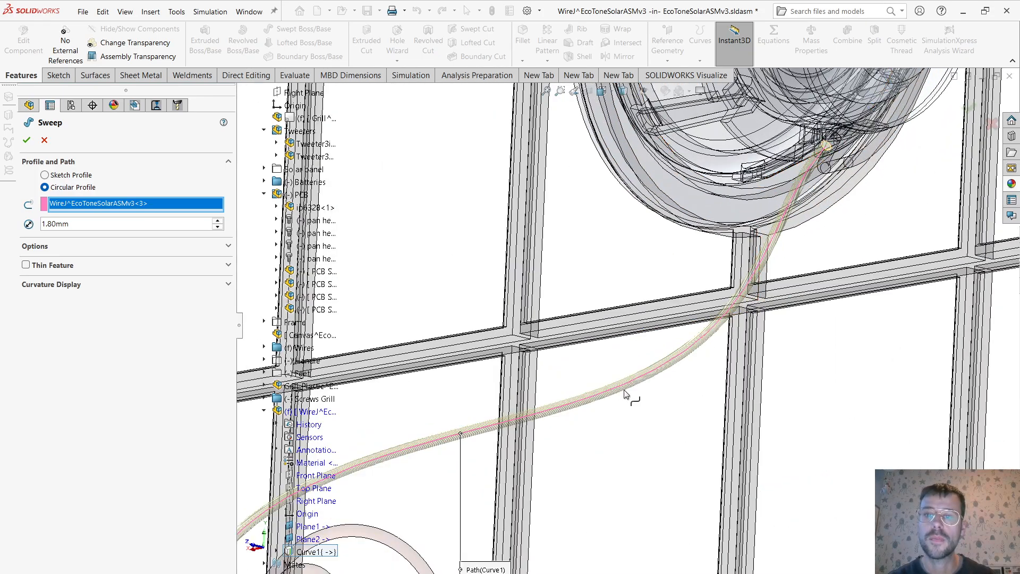
pyautogui.click(28, 141)
# Start a fillet on the wire's end face at the speaker and set its radius to 0.2 mm.
pyautogui.scroll(3, 620, 514)
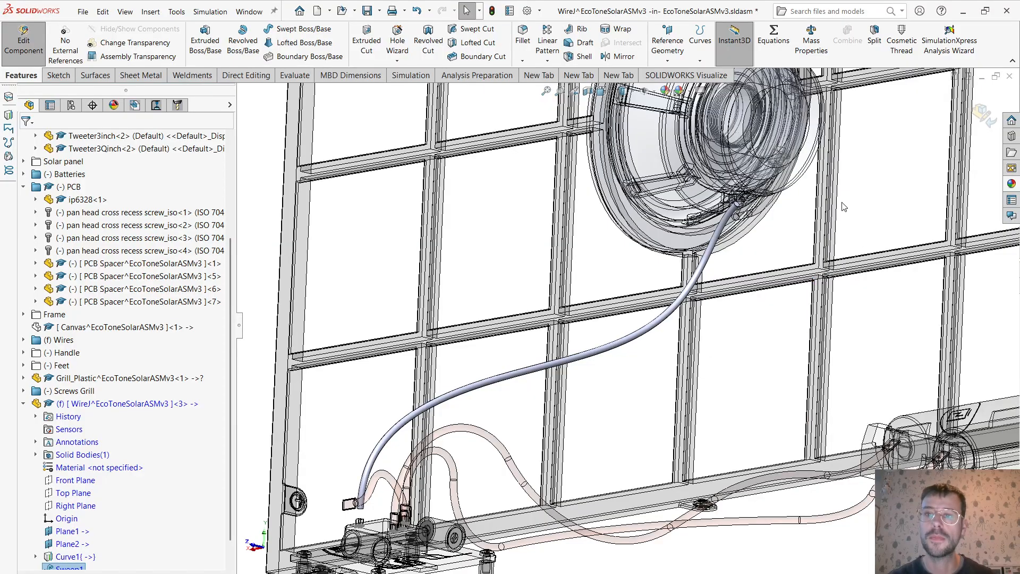
pyautogui.moveTo(687, 375); pyautogui.dragTo(661, 381, button='middle')
pyautogui.scroll(-7, 702, 209)
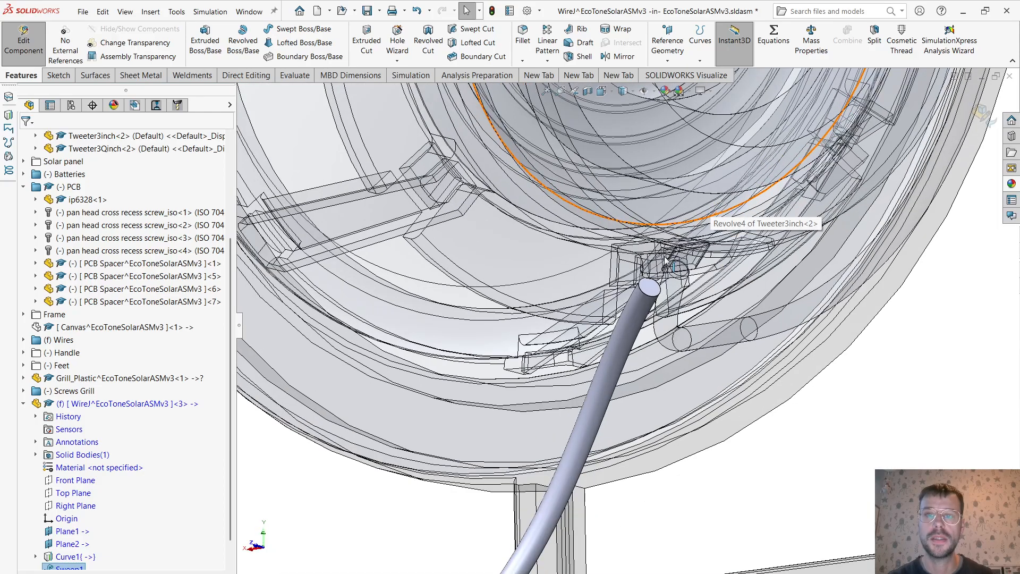
pyautogui.scroll(-2, 665, 260)
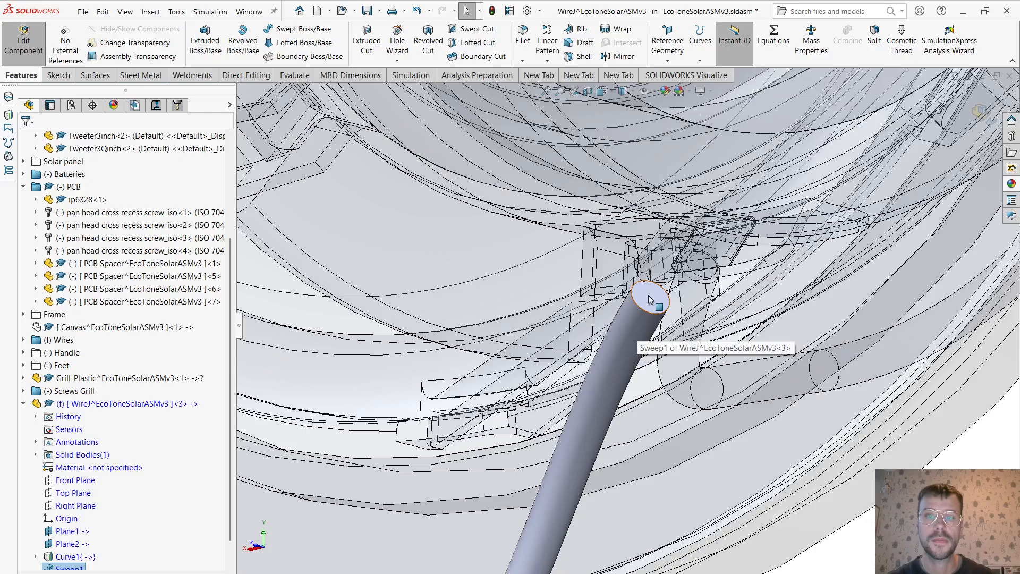
pyautogui.click(649, 299)
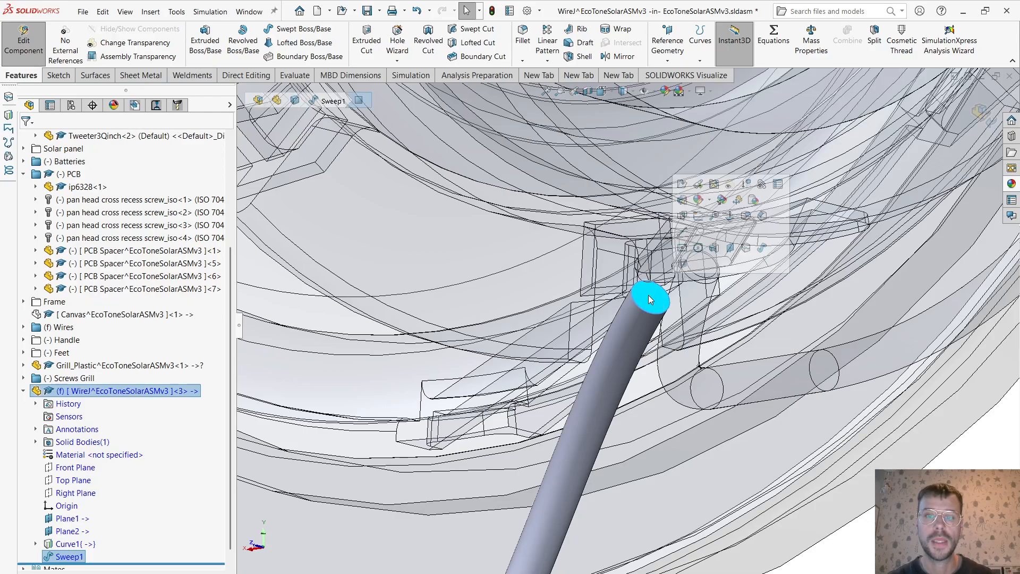
pyautogui.click(525, 62)
pyautogui.click(529, 74)
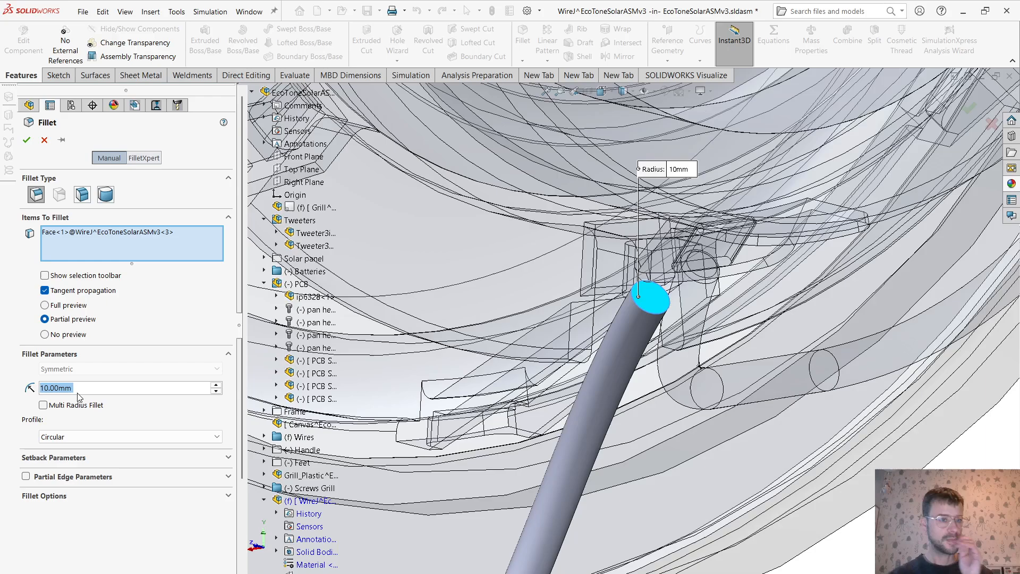
pyautogui.write('0.2')
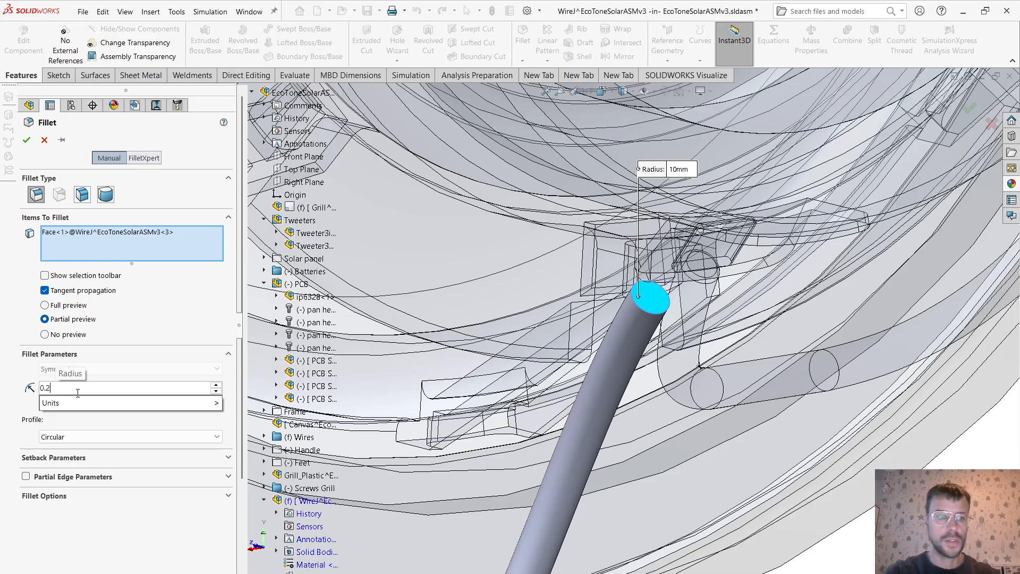
pyautogui.press('Return')
# Add the wire's other end face above the PCB connector to the fillet and complete it.
pyautogui.scroll(6, 531, 516)
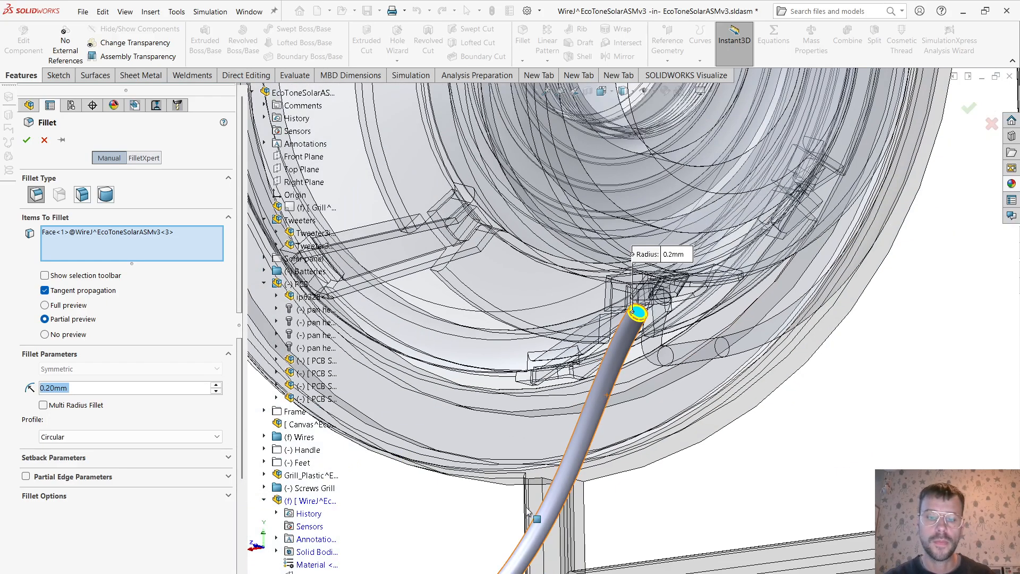
pyautogui.moveTo(432, 490); pyautogui.dragTo(505, 433, button='middle')
pyautogui.scroll(-4, 453, 452)
pyautogui.scroll(-6, 452, 452)
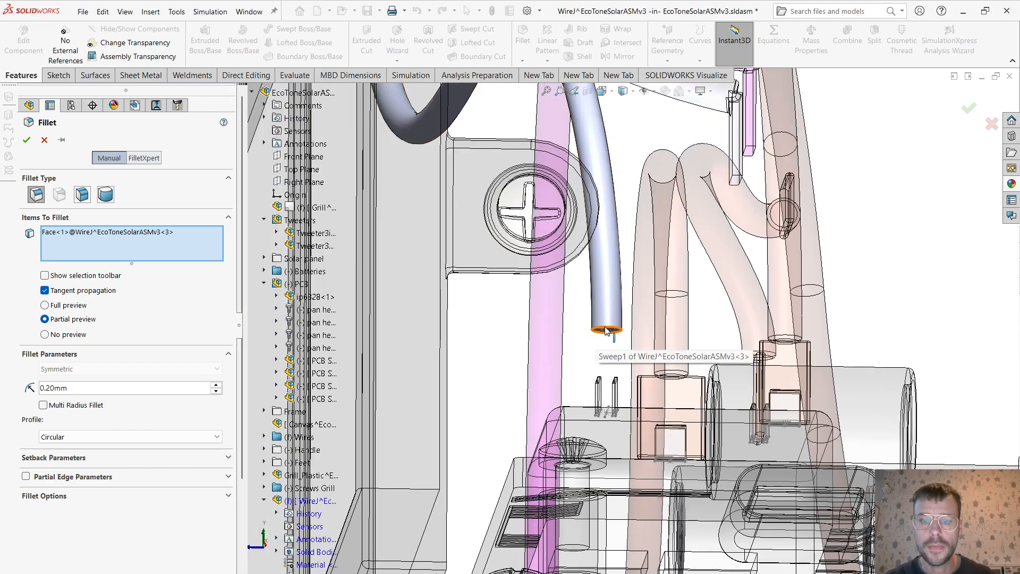
pyautogui.scroll(-4, 601, 338)
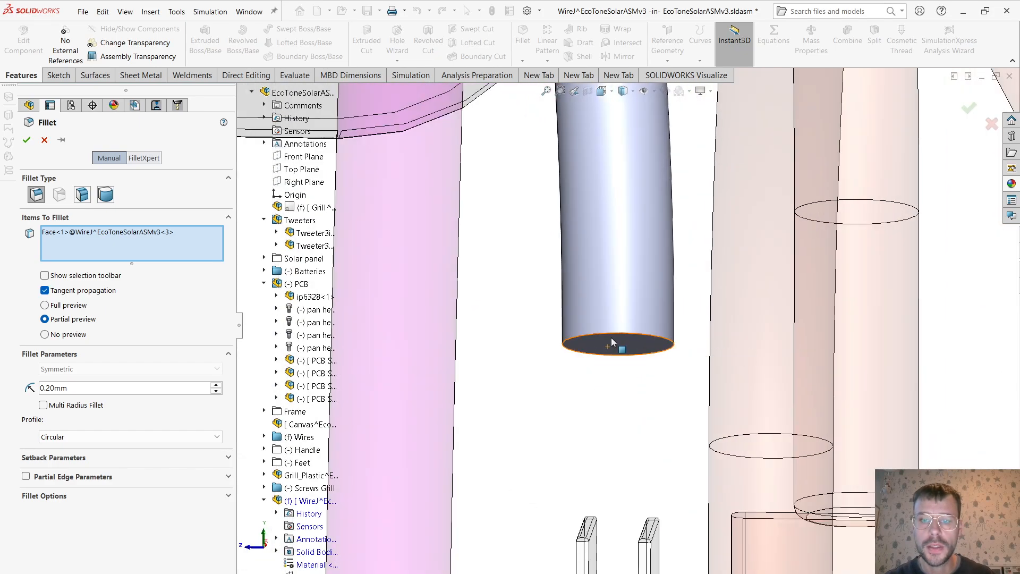
pyautogui.click(609, 342)
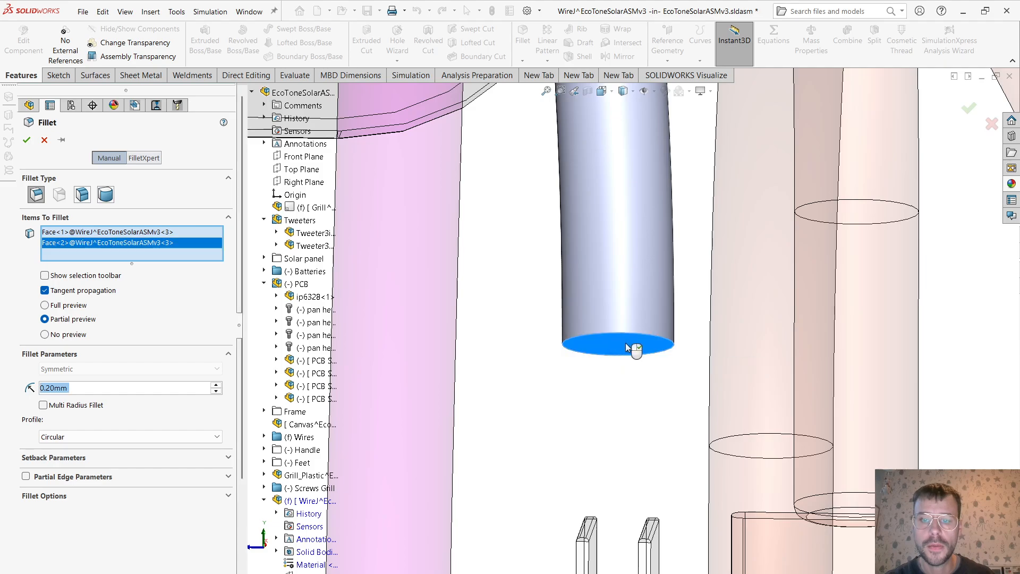
pyautogui.click(27, 139)
# On the wire's end face above the PCB connector, sketch a center rectangle about 3.33 × 0.47 mm, centred on the face.
pyautogui.scroll(3, 640, 289)
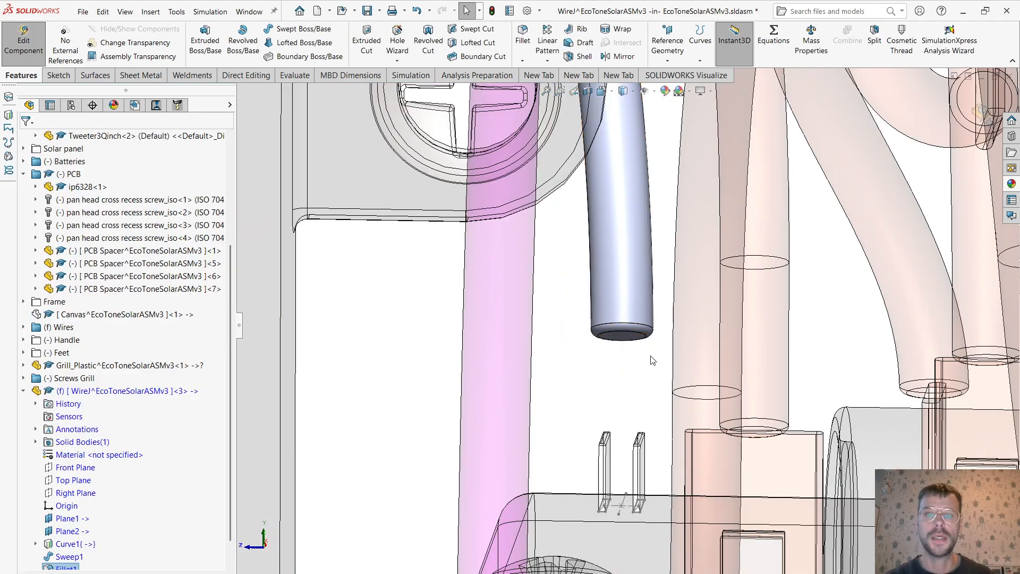
pyautogui.scroll(-3, 638, 356)
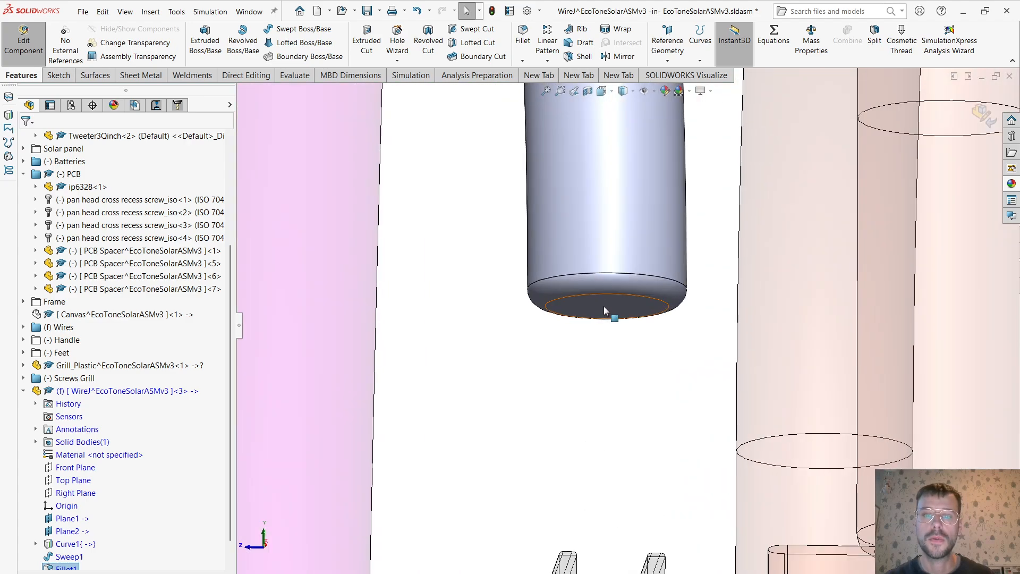
pyautogui.rightClick(605, 309)
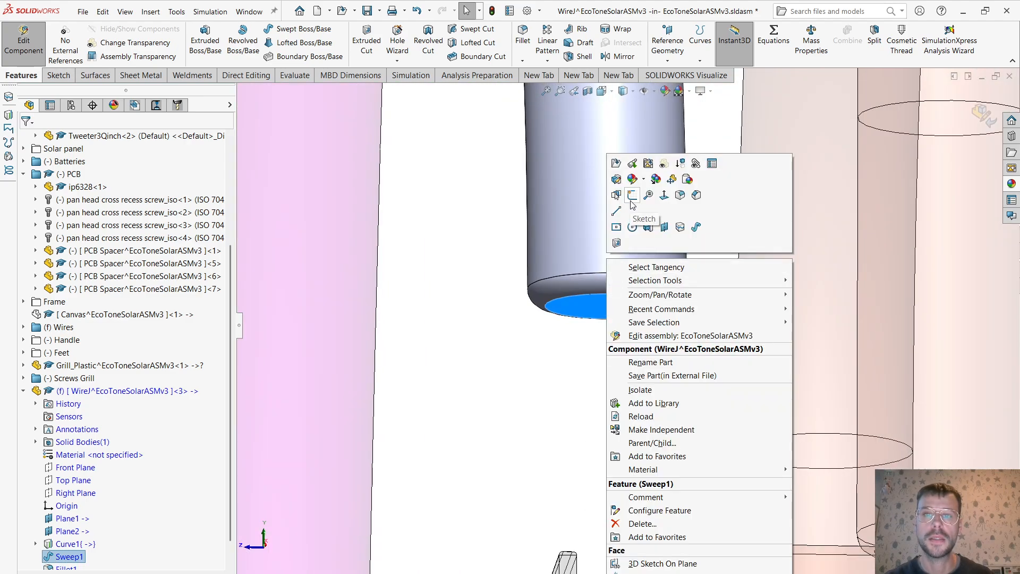
pyautogui.click(633, 197)
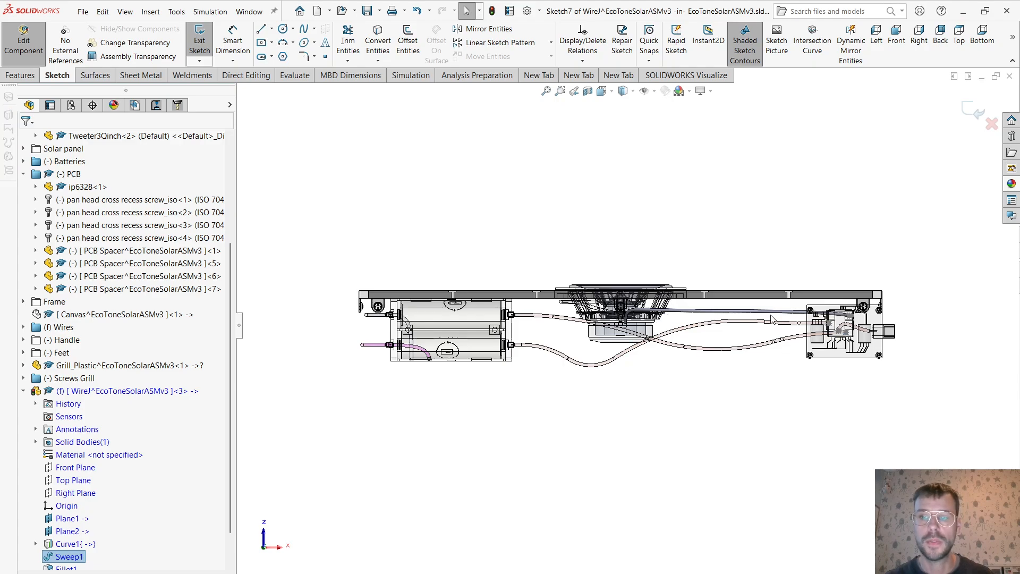
pyautogui.scroll(-5, 772, 319)
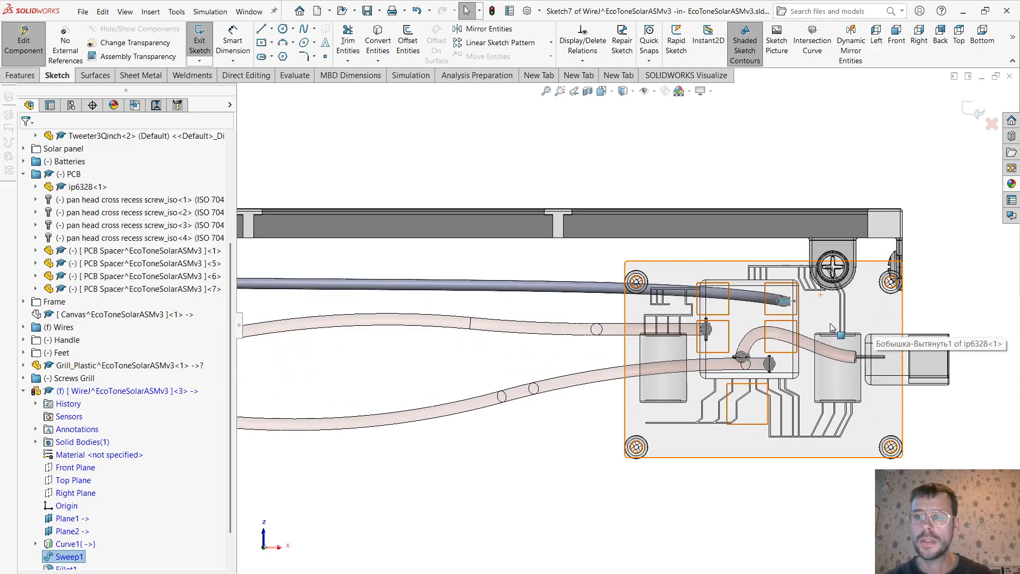
pyautogui.scroll(-8, 792, 299)
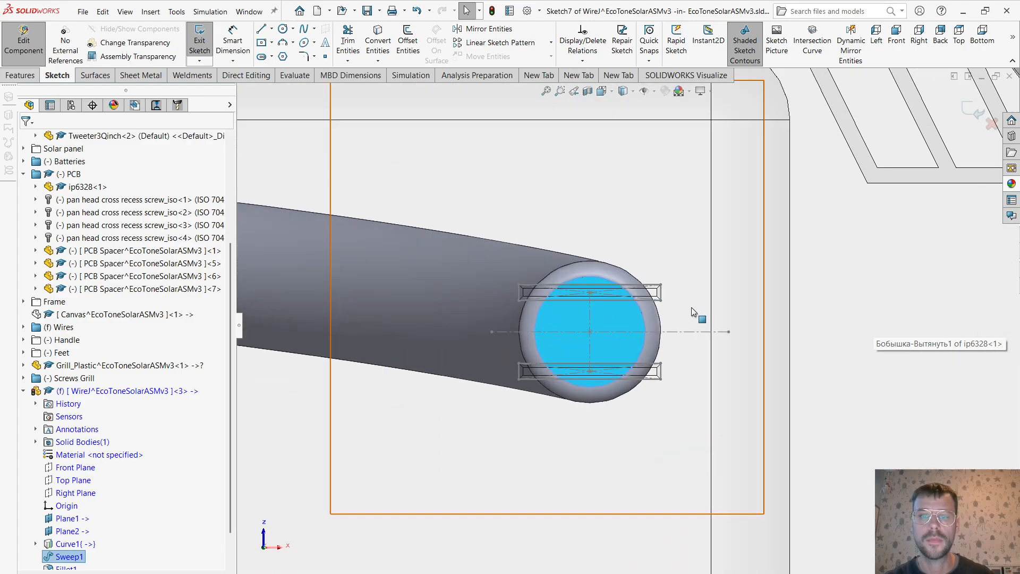
pyautogui.click(272, 42)
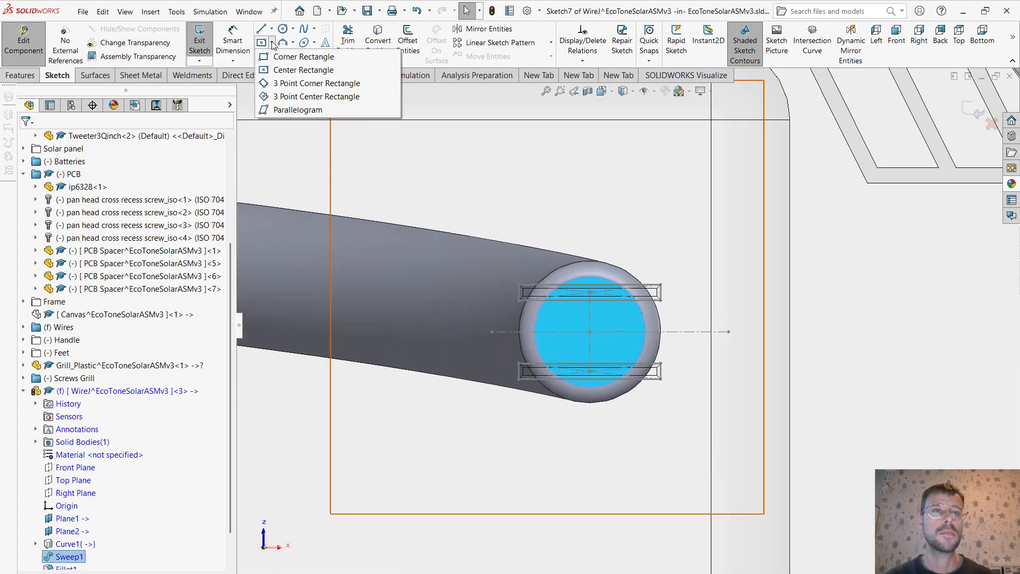
pyautogui.click(300, 70)
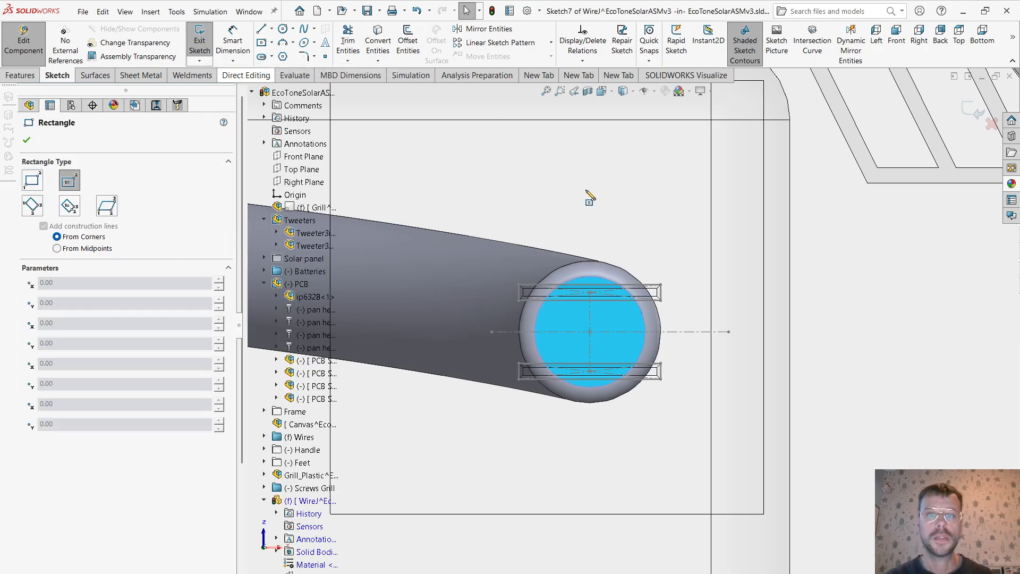
pyautogui.click(590, 331)
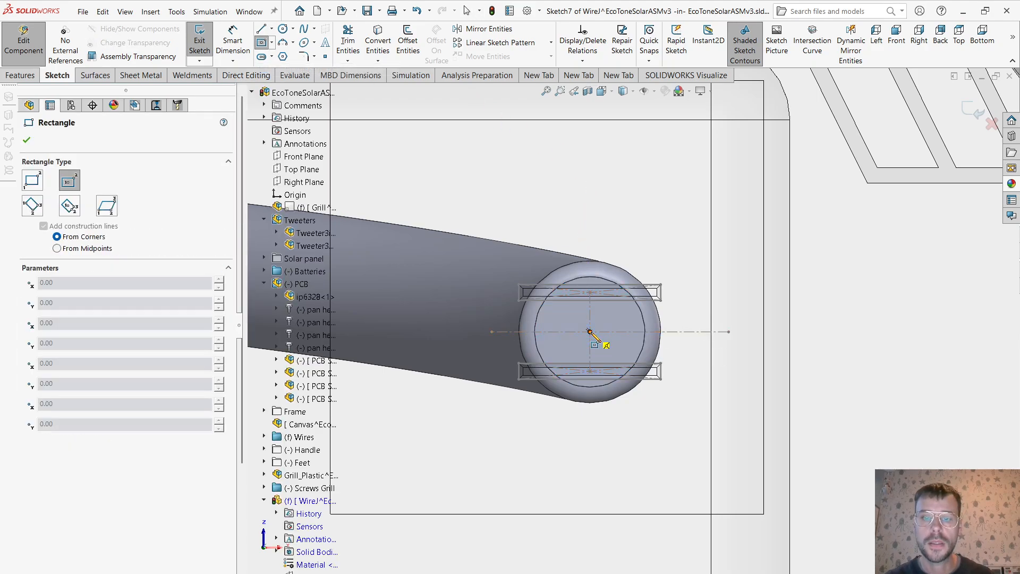
pyautogui.click(720, 349)
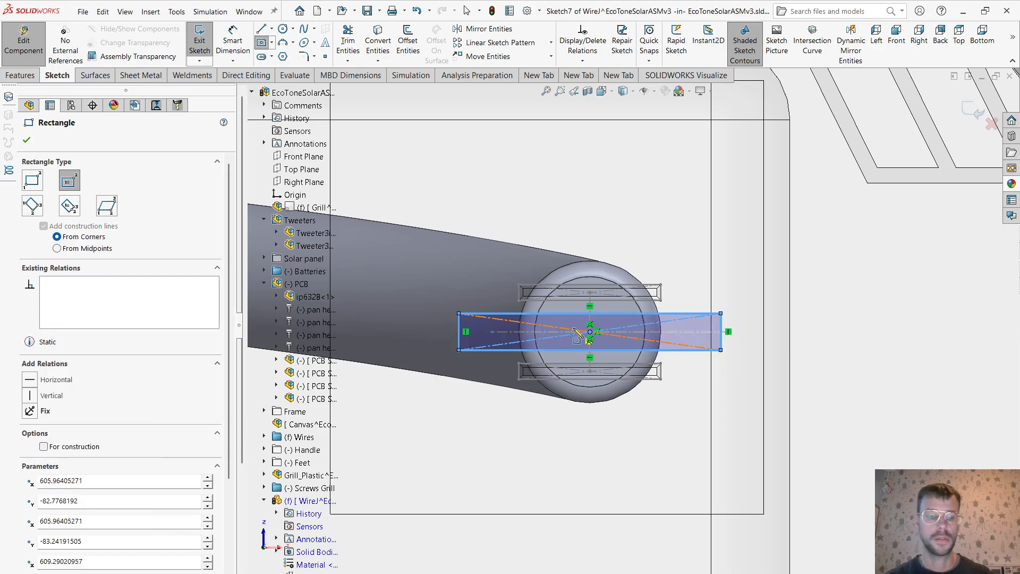
# Dimension the rectangle on the wire's end face to 3 mm long and 0.5 mm high.
pyautogui.press('d')
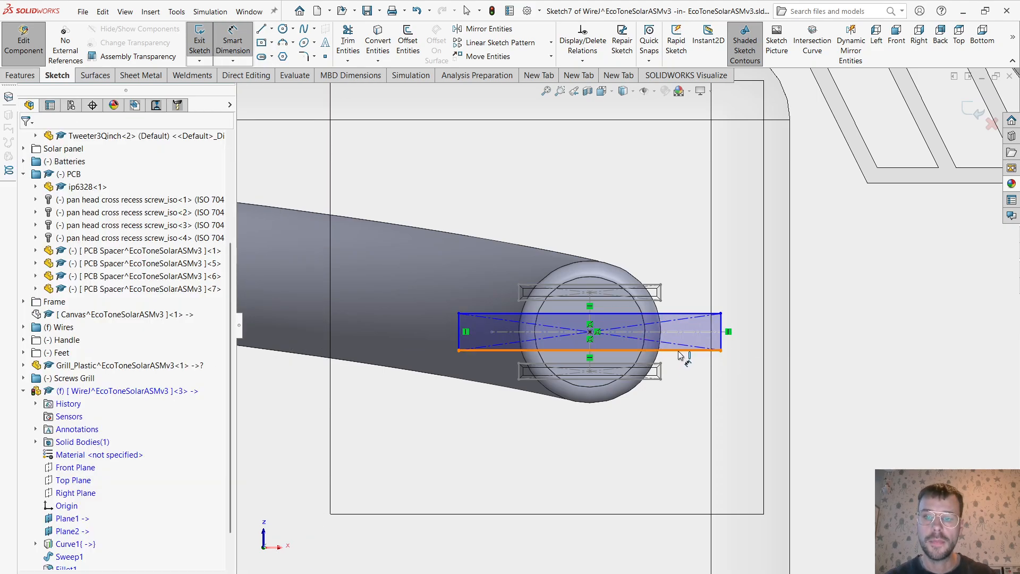
pyautogui.click(639, 350)
pyautogui.click(624, 462)
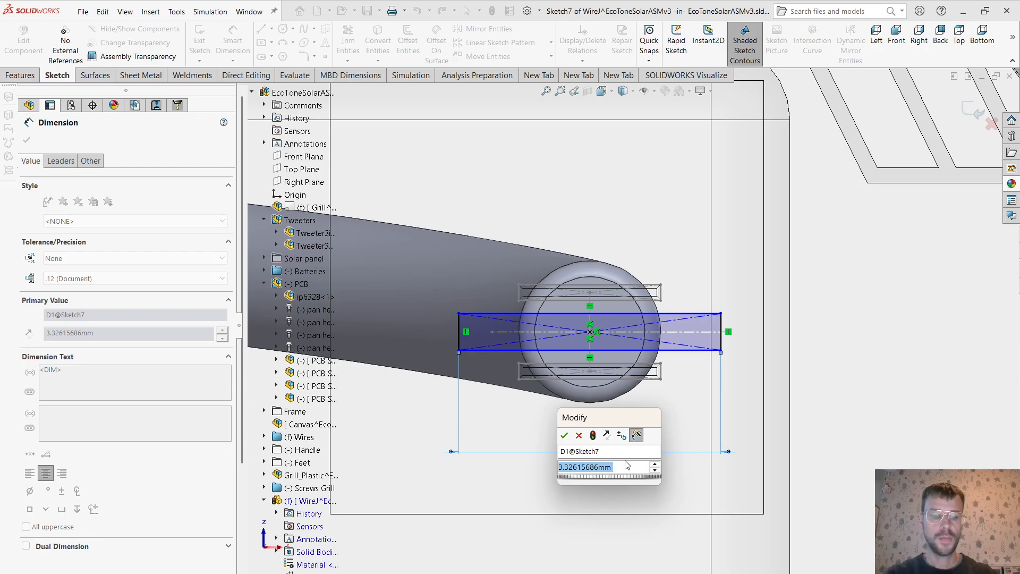
pyautogui.write('3')
pyautogui.press('Return')
pyautogui.scroll(-2, 758, 339)
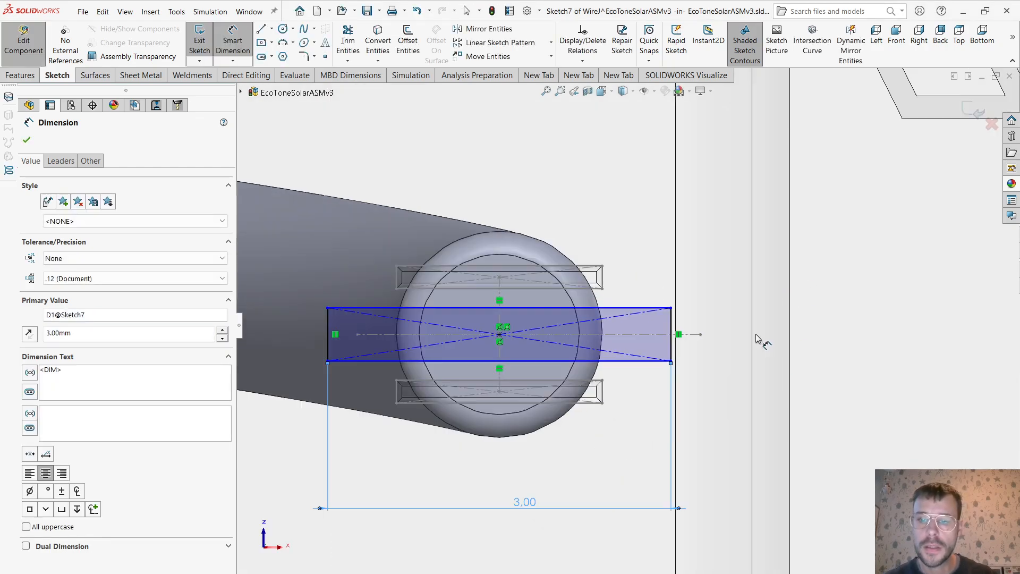
pyautogui.scroll(-2, 759, 338)
pyautogui.click(623, 317)
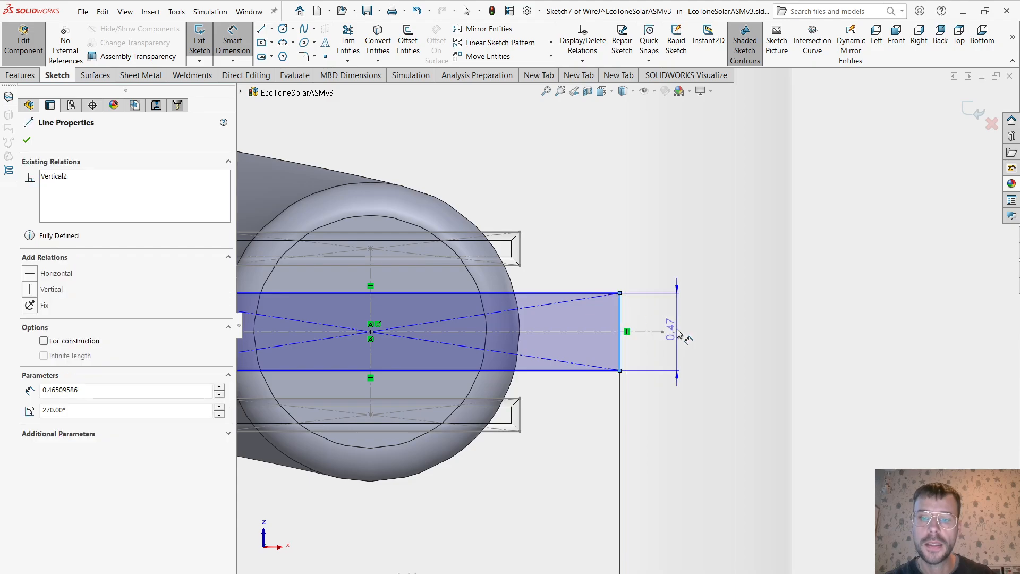
pyautogui.click(697, 337)
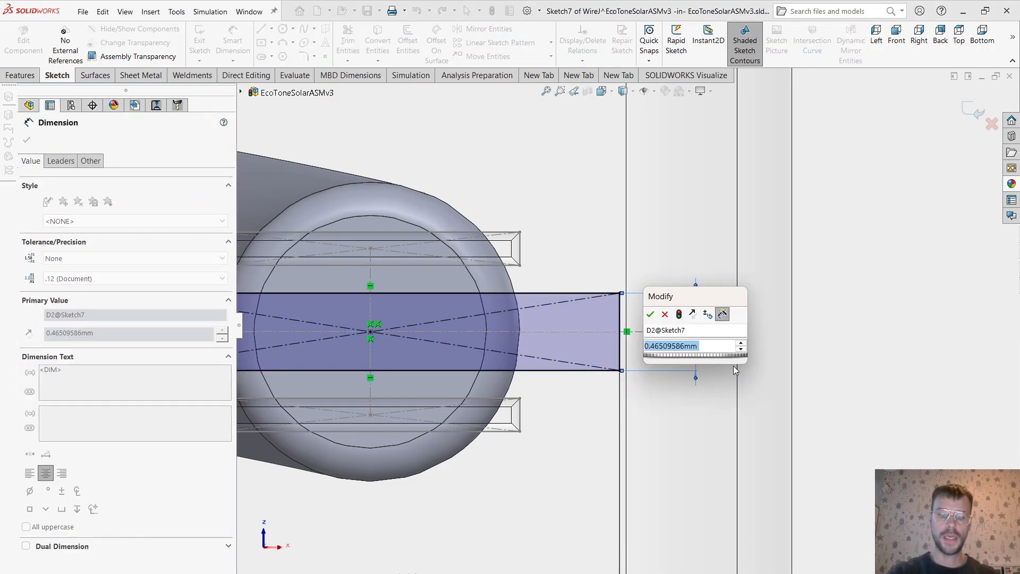
pyautogui.write('0,5')
pyautogui.press('Return')
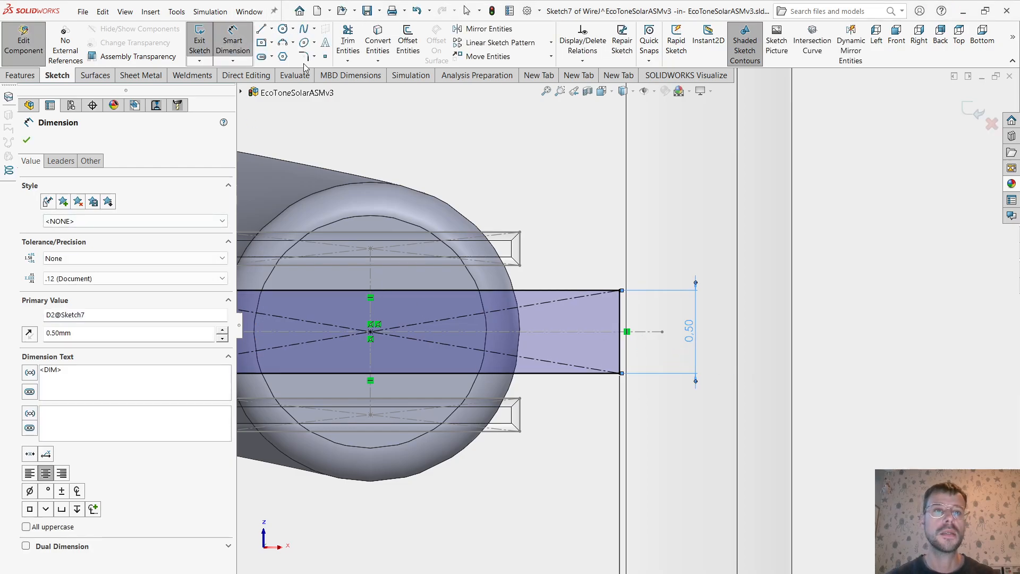
# Round all four corners of the rectangle with 0.2 mm sketch fillets.
pyautogui.click(304, 57)
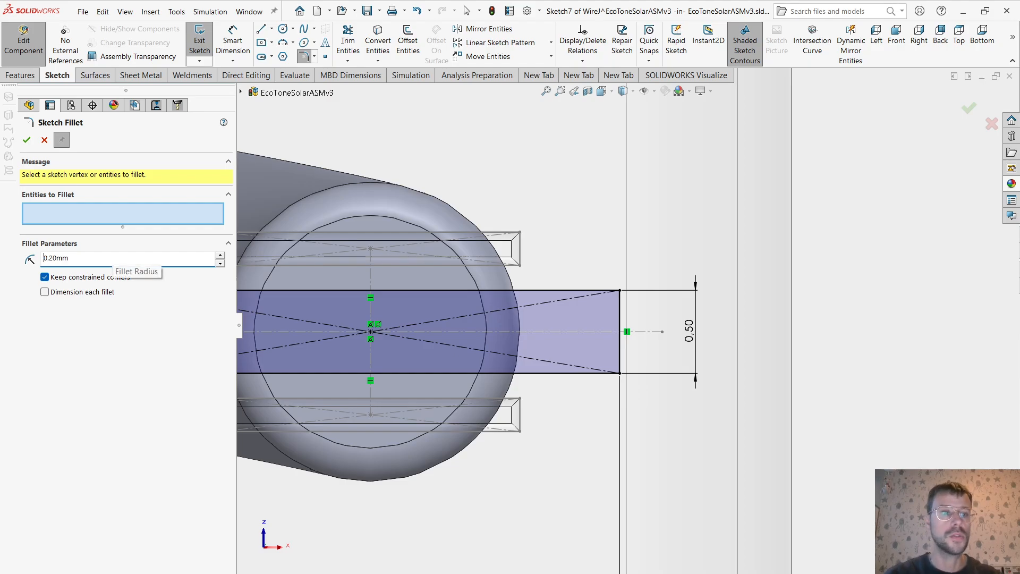
pyautogui.click(621, 292)
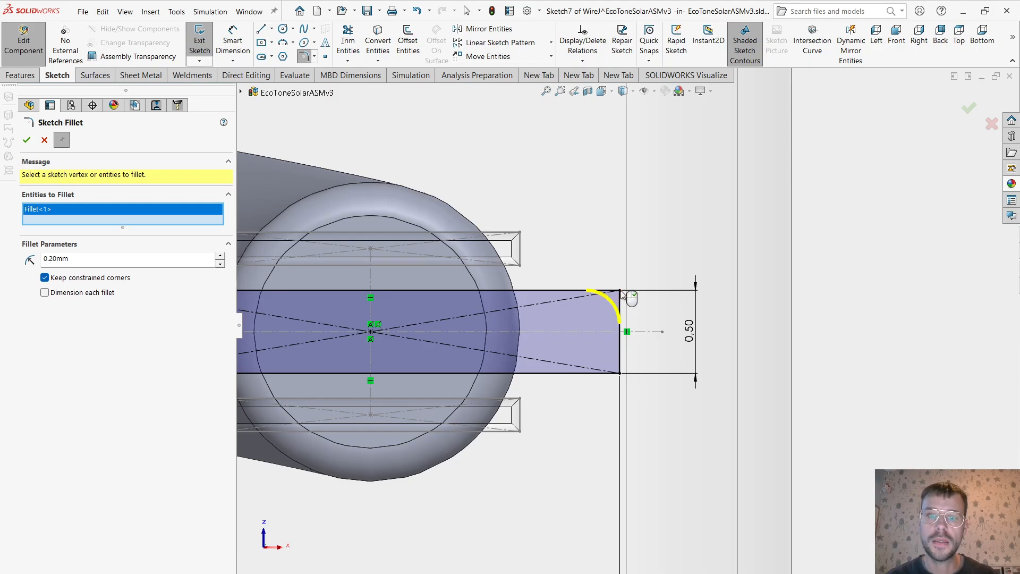
pyautogui.click(621, 373)
pyautogui.scroll(-2, 455, 329)
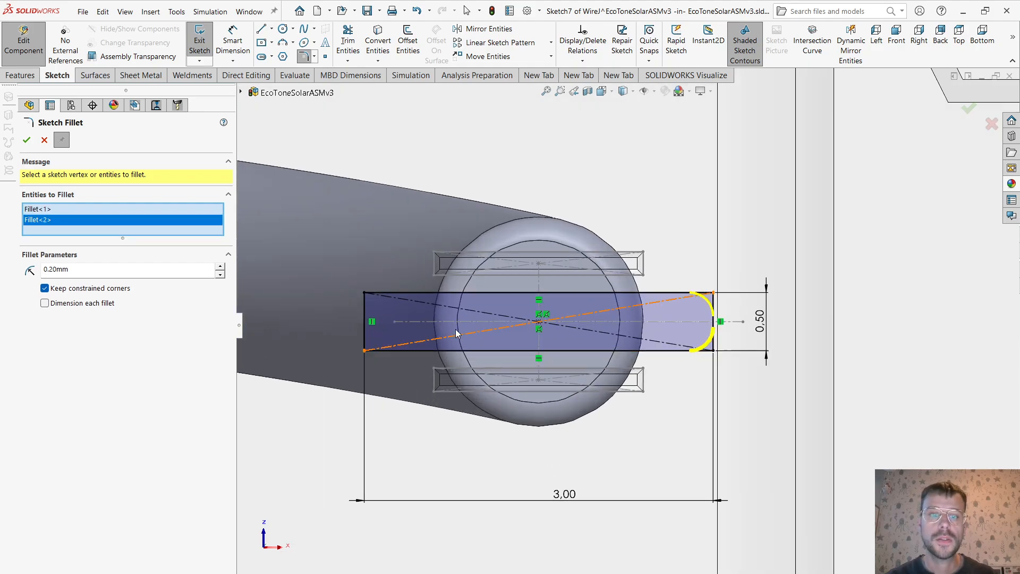
pyautogui.scroll(-2, 406, 318)
pyautogui.click(346, 282)
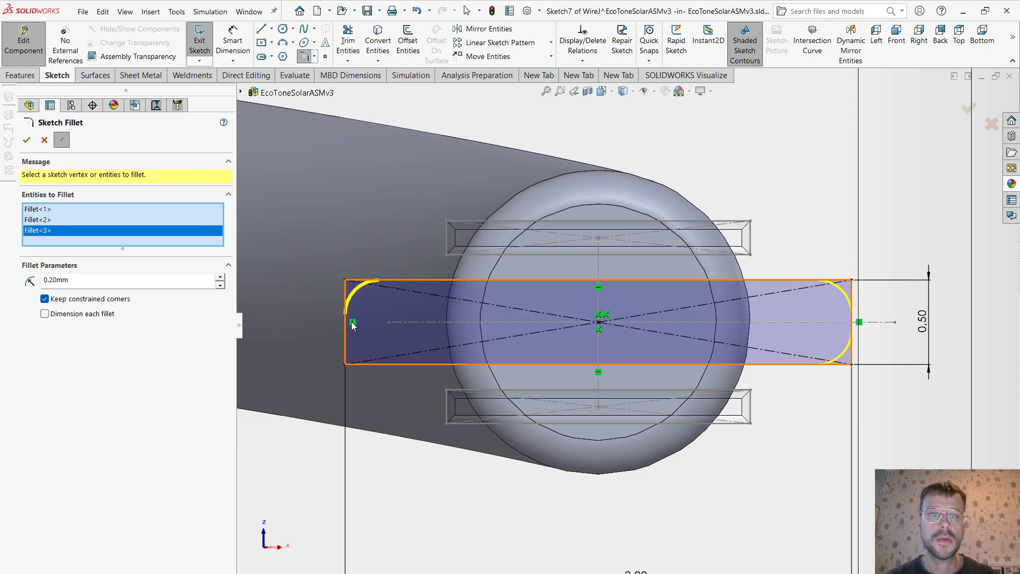
pyautogui.click(345, 365)
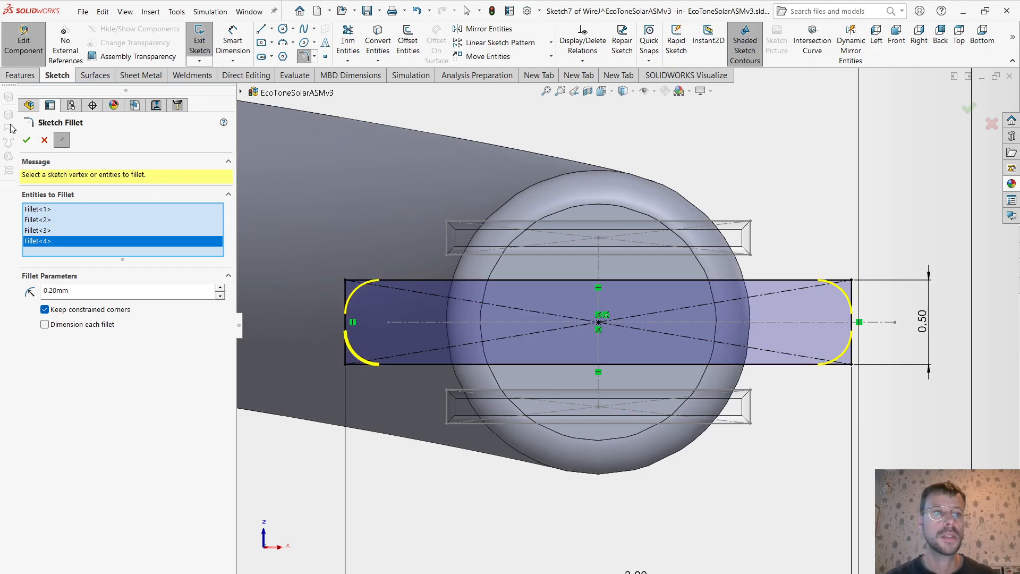
pyautogui.click(26, 140)
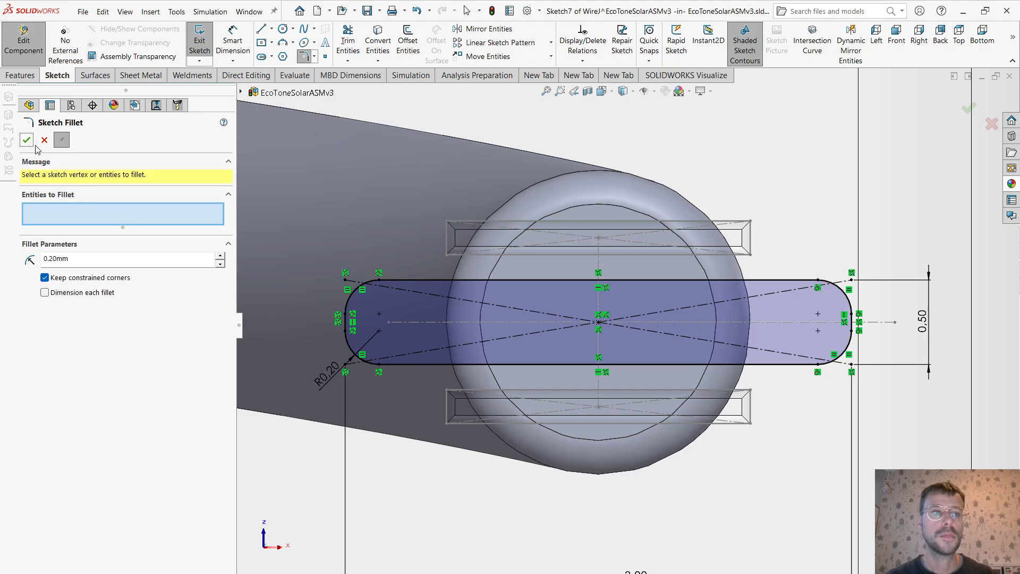
pyautogui.click(27, 143)
# Extrude the rounded rectangle 5 mm blind from the wire's end into the PCB connector, merged with the wire.
pyautogui.scroll(3, 598, 405)
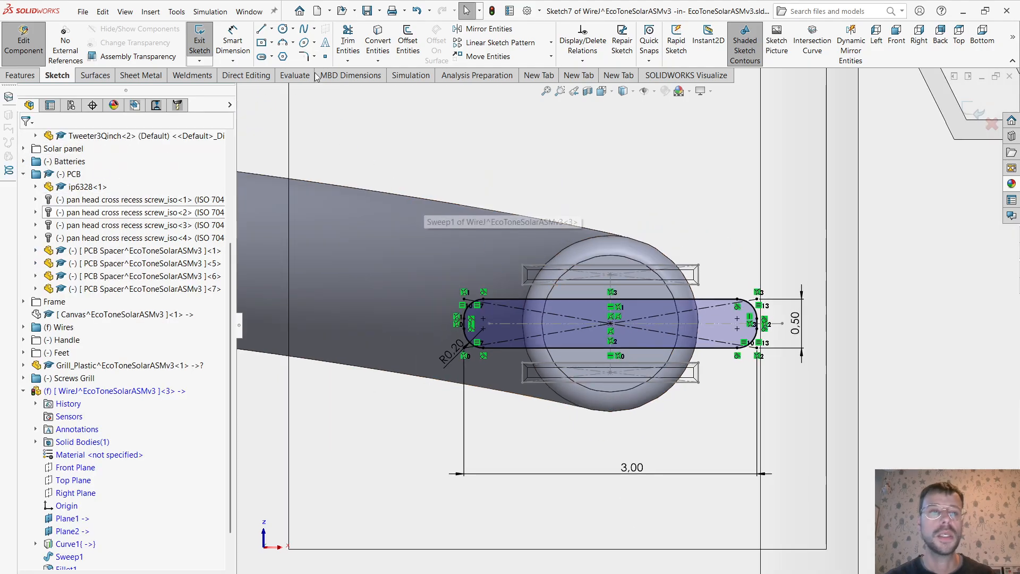
pyautogui.click(20, 75)
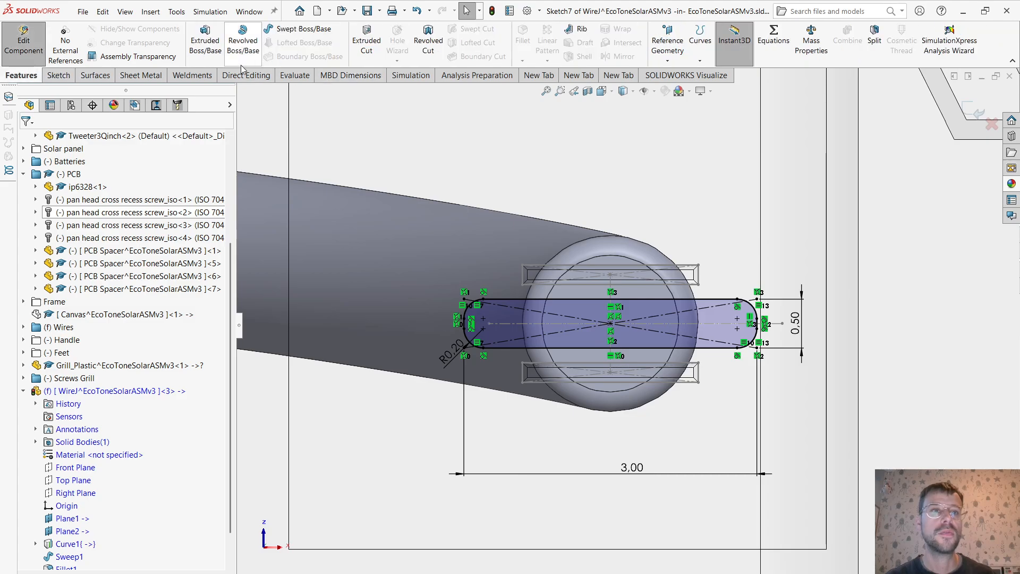
pyautogui.click(213, 48)
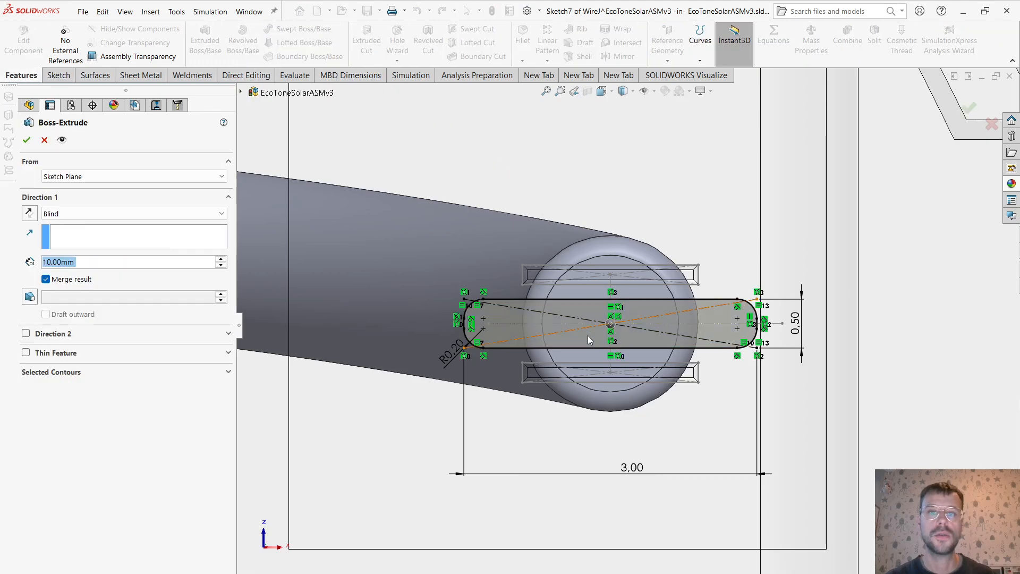
pyautogui.moveTo(585, 357); pyautogui.dragTo(599, 369, button='middle')
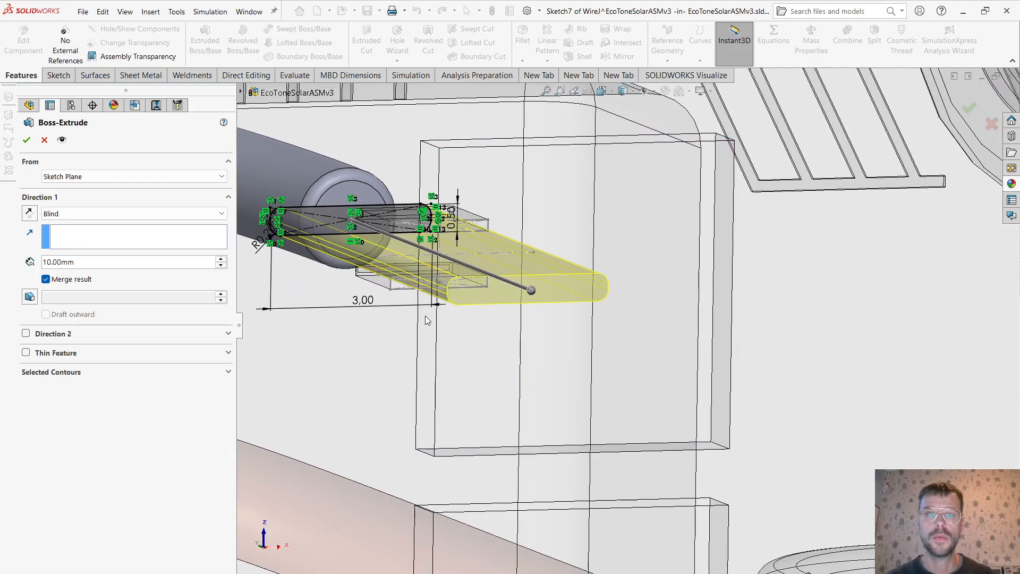
pyautogui.scroll(2, 471, 298)
pyautogui.scroll(-1, 475, 297)
pyautogui.moveTo(475, 297); pyautogui.dragTo(569, 391, button='middle')
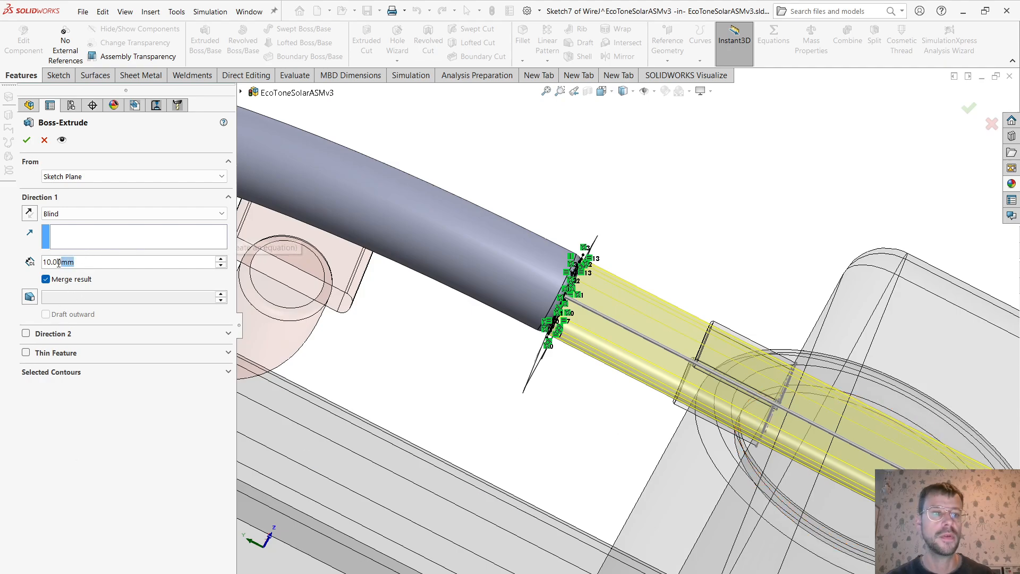
pyautogui.write('5')
pyautogui.press('Return')
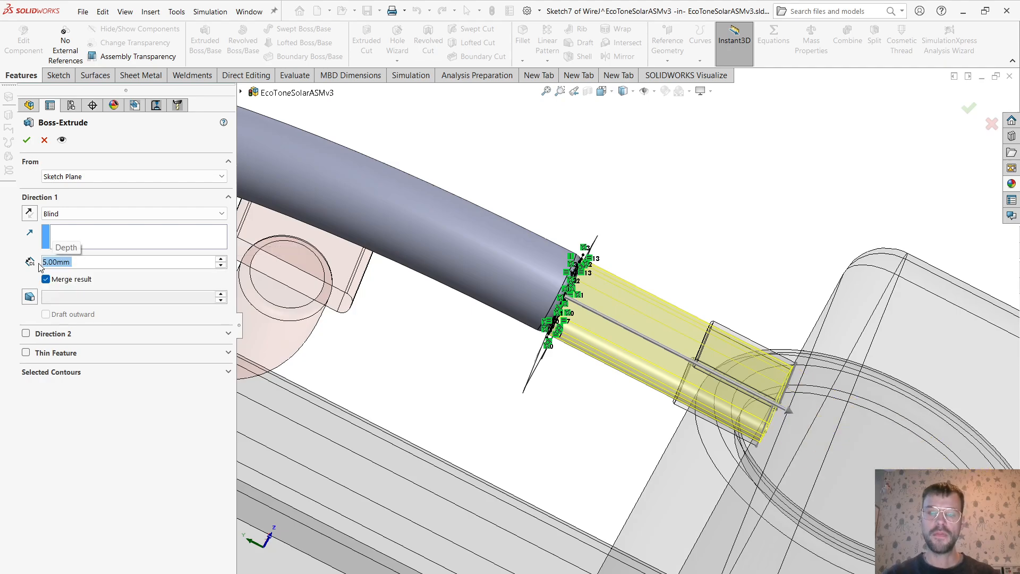
pyautogui.click(26, 140)
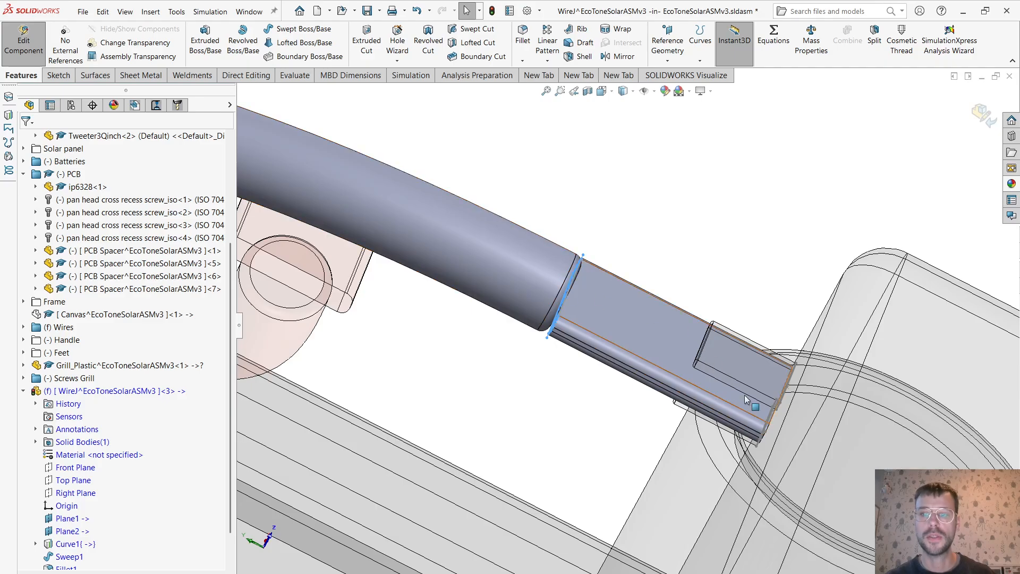
# Examine the flat terminal at the PCB connector and follow the wire to its other end at the speaker.
pyautogui.moveTo(743, 402); pyautogui.dragTo(695, 450, button='middle')
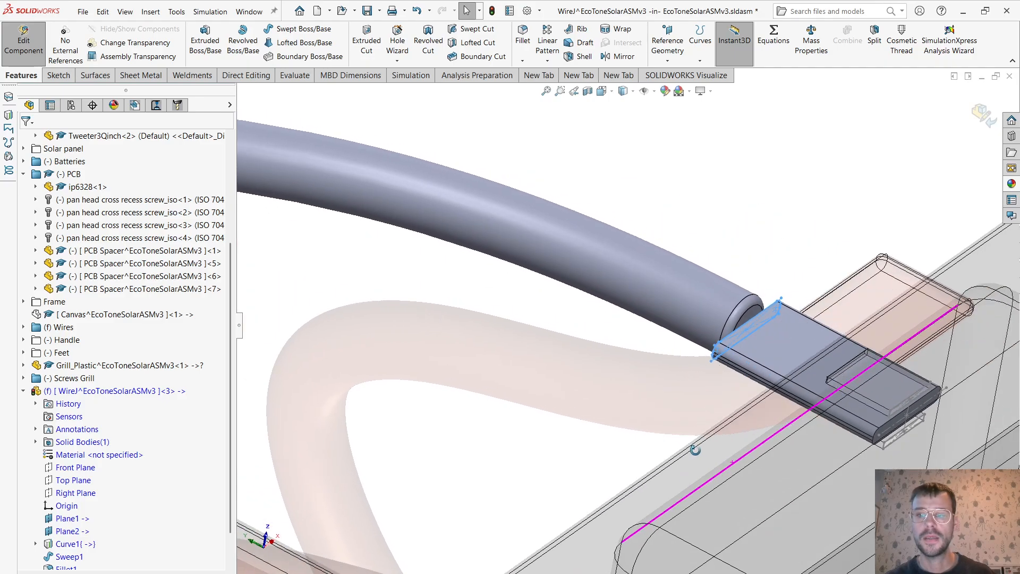
pyautogui.scroll(12, 547, 431)
pyautogui.scroll(-3, 396, 406)
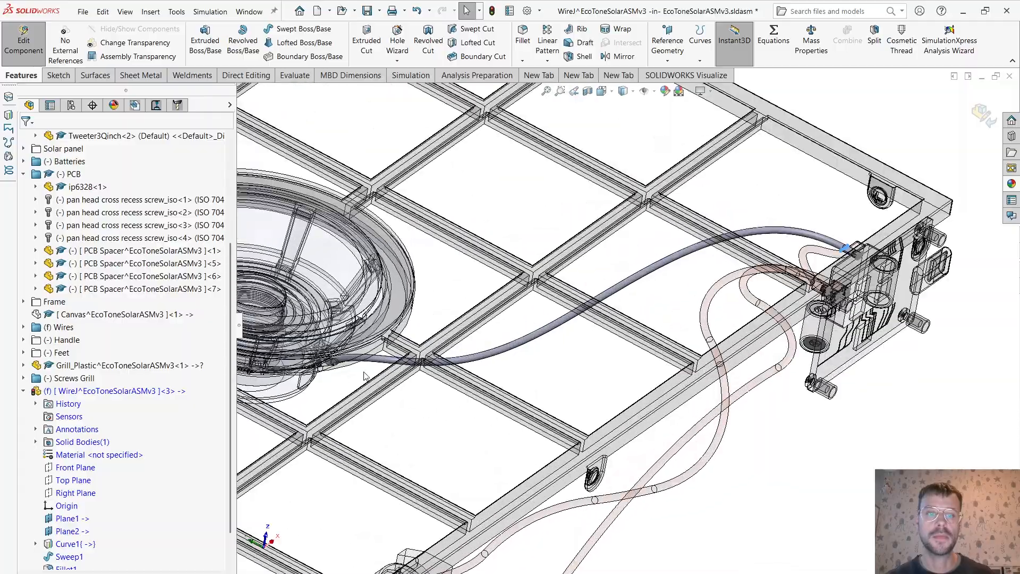
pyautogui.scroll(-10, 365, 376)
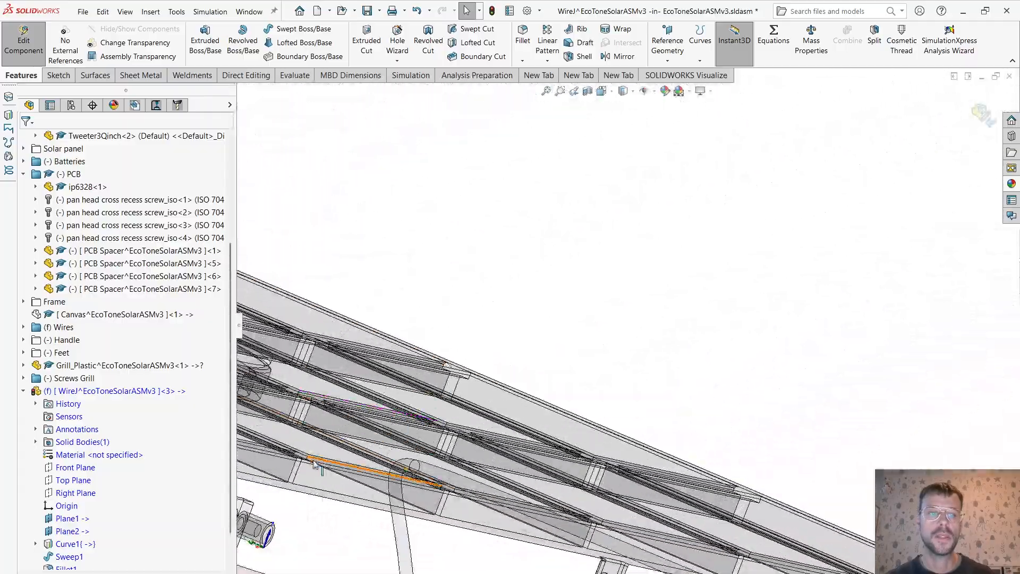
pyautogui.scroll(5, 315, 465)
pyautogui.scroll(-10, 341, 421)
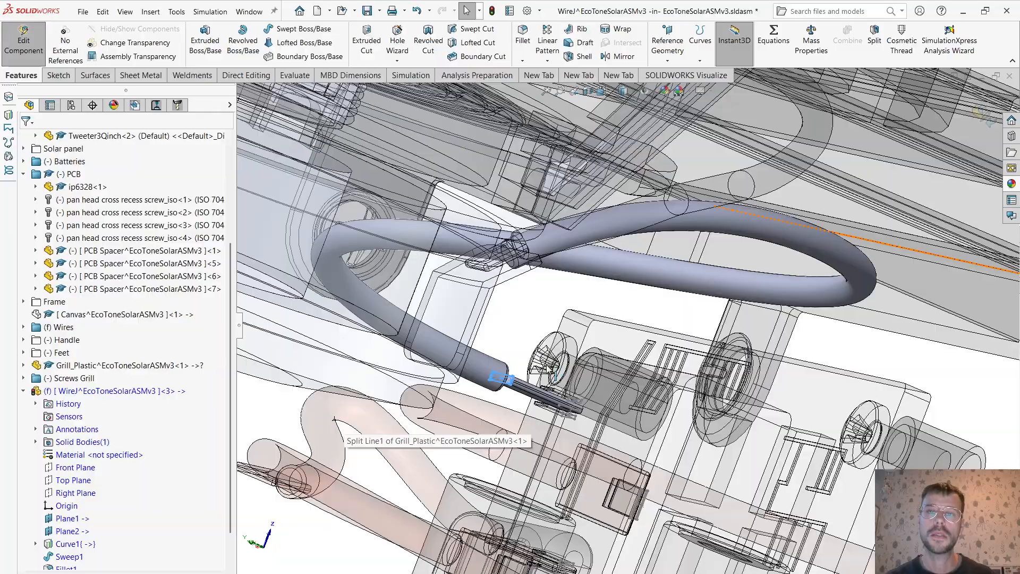
pyautogui.moveTo(550, 369); pyautogui.dragTo(730, 341, button='middle')
pyautogui.scroll(8, 738, 340)
pyautogui.scroll(-4, 860, 219)
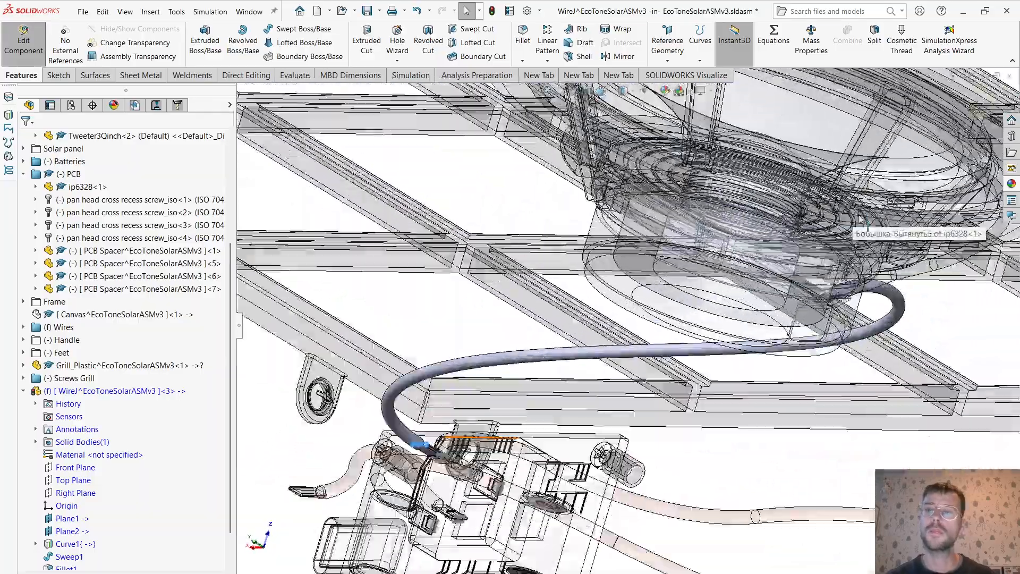
pyautogui.scroll(-12, 797, 319)
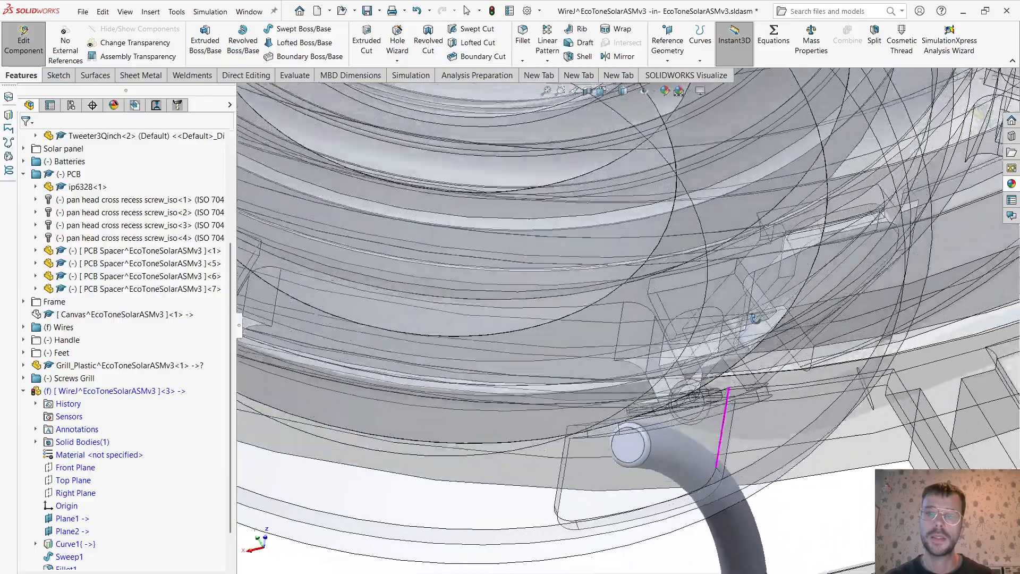
# Open a new sketch on the wire's round end face at the speaker.
pyautogui.moveTo(756, 319); pyautogui.dragTo(772, 296, button='middle')
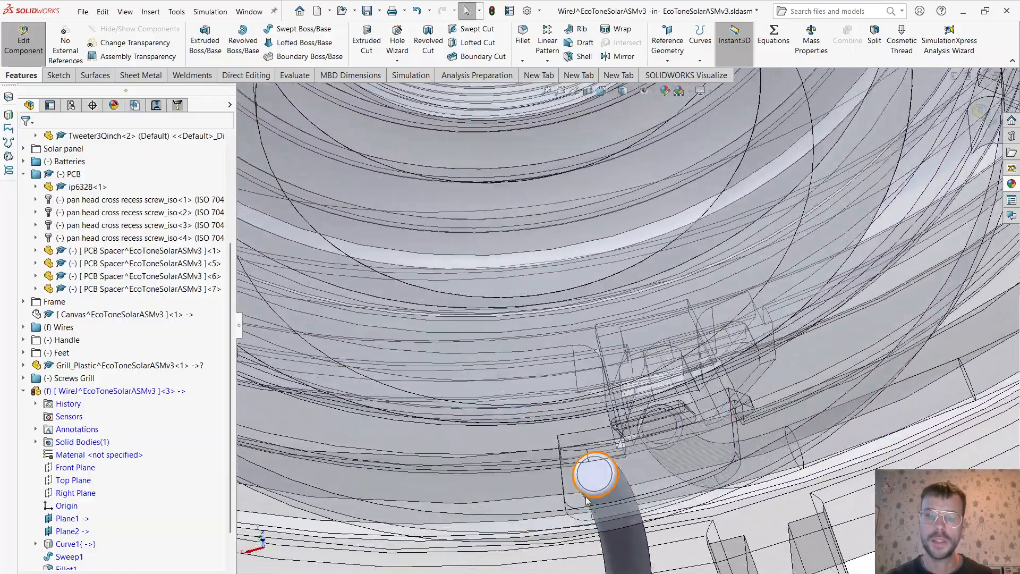
pyautogui.click(589, 478)
pyautogui.rightClick(588, 478)
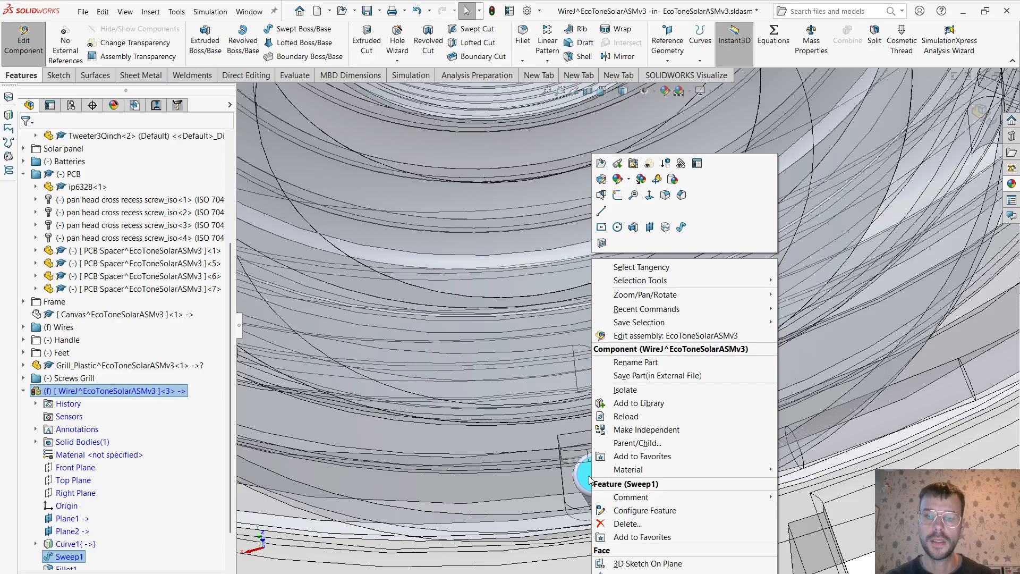
pyautogui.click(618, 195)
pyautogui.scroll(-5, 629, 245)
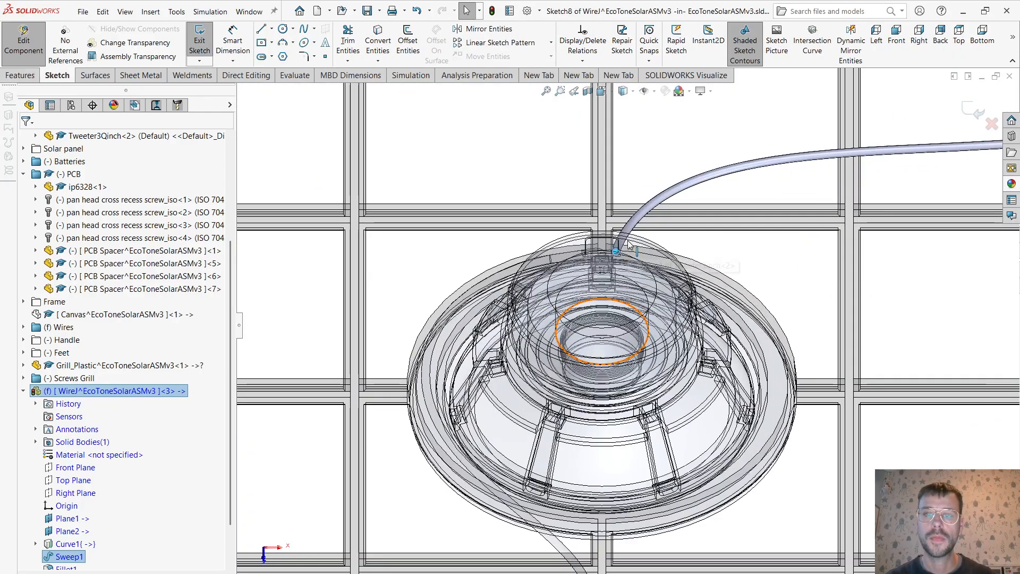
pyautogui.scroll(-8, 629, 244)
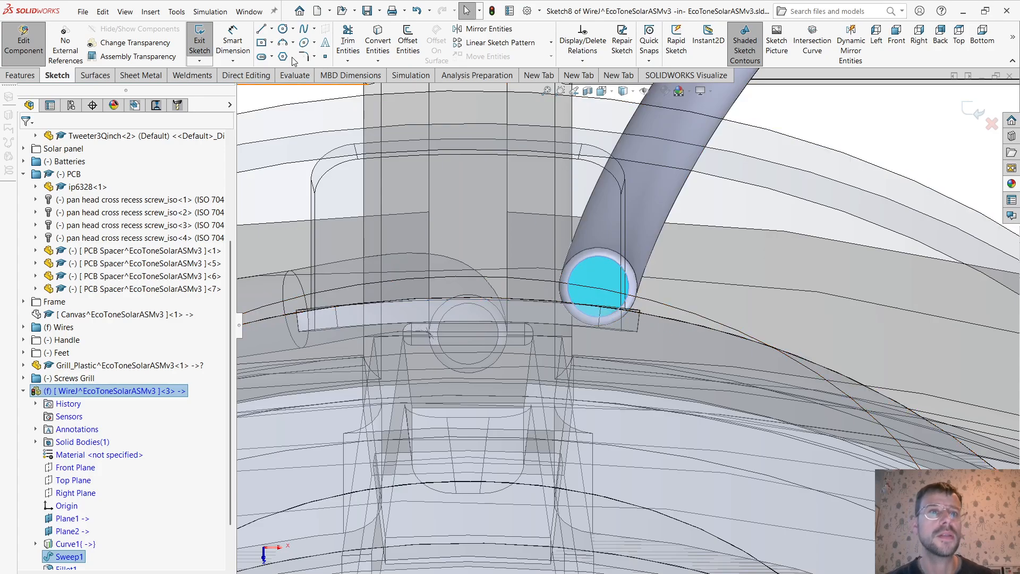
pyautogui.click(273, 43)
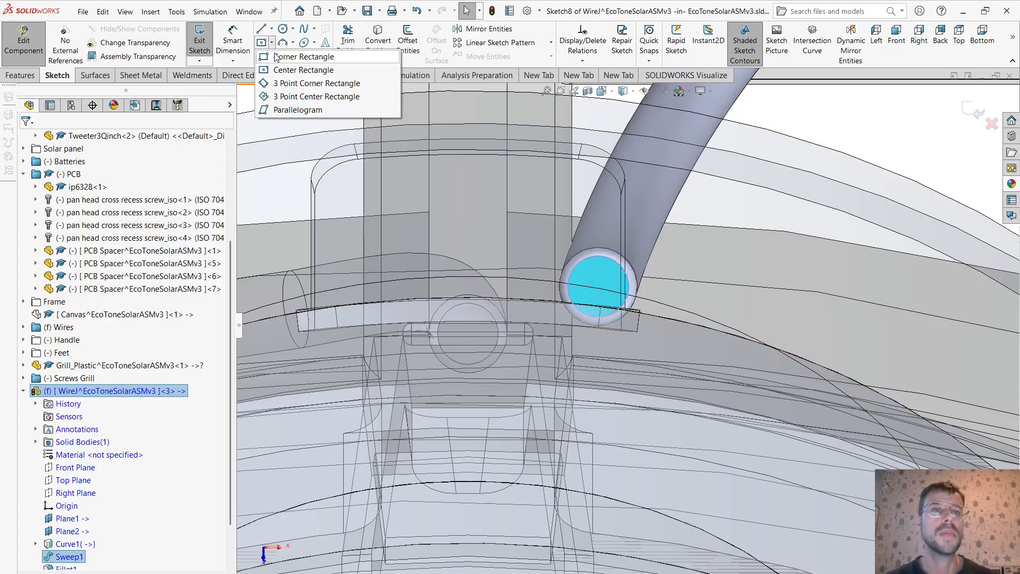
pyautogui.click(283, 98)
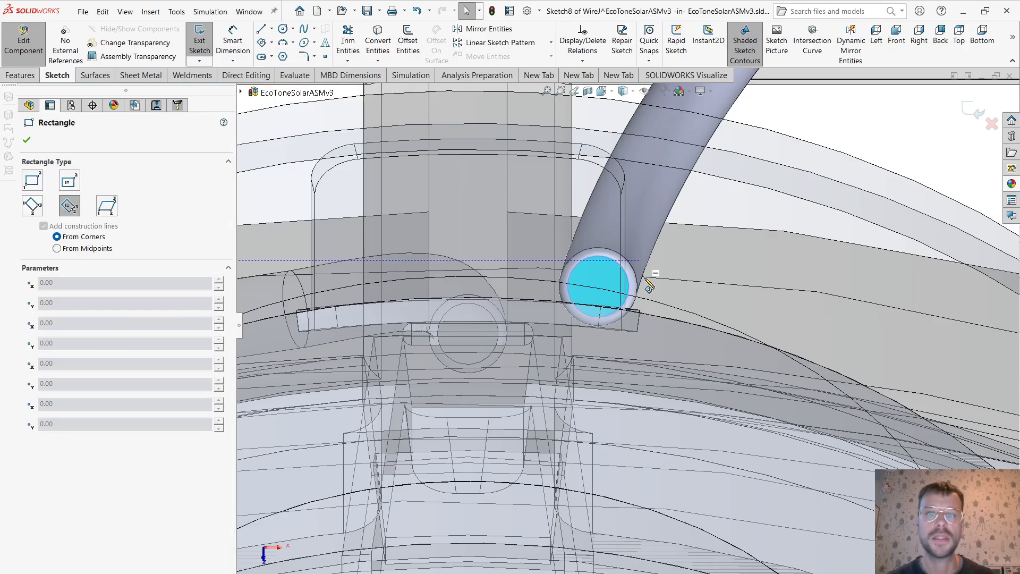
pyautogui.scroll(-3, 598, 289)
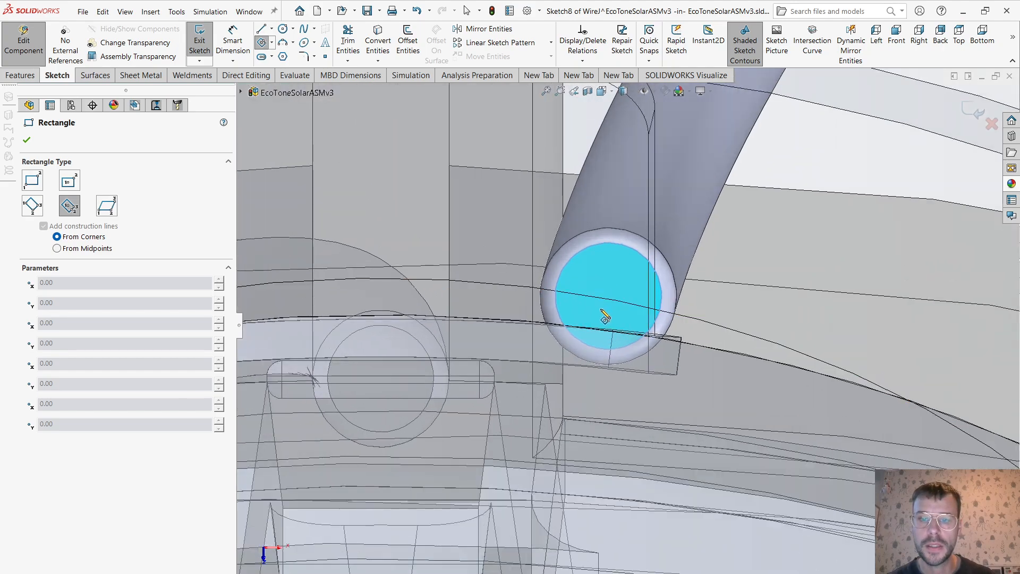
pyautogui.rightClick(602, 276)
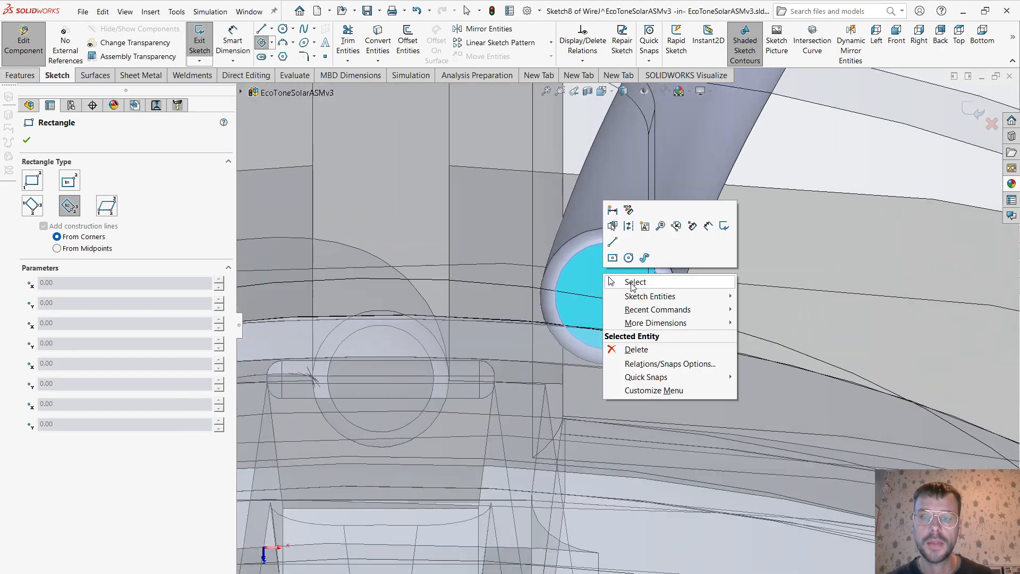
pyautogui.click(638, 282)
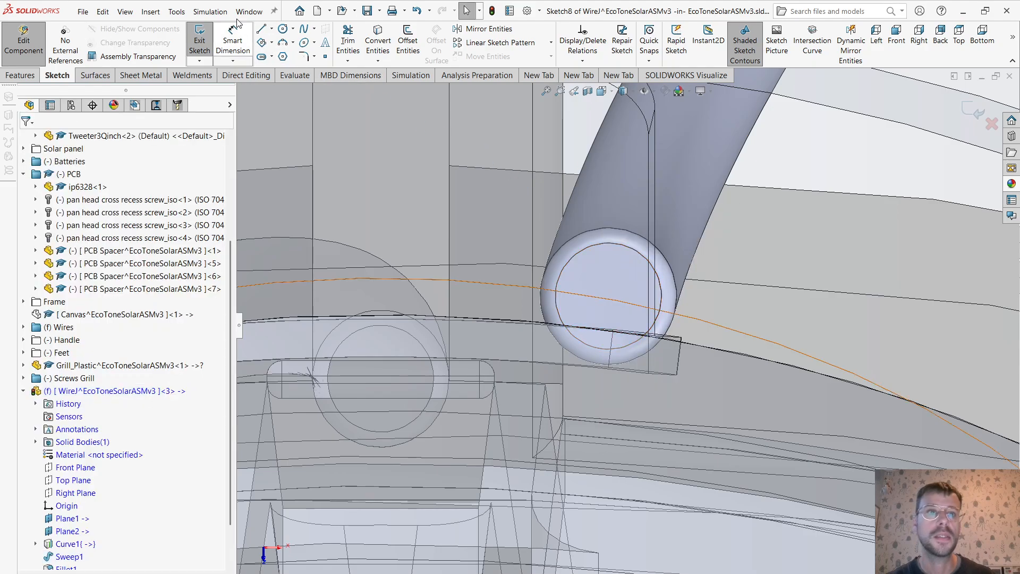
pyautogui.click(272, 30)
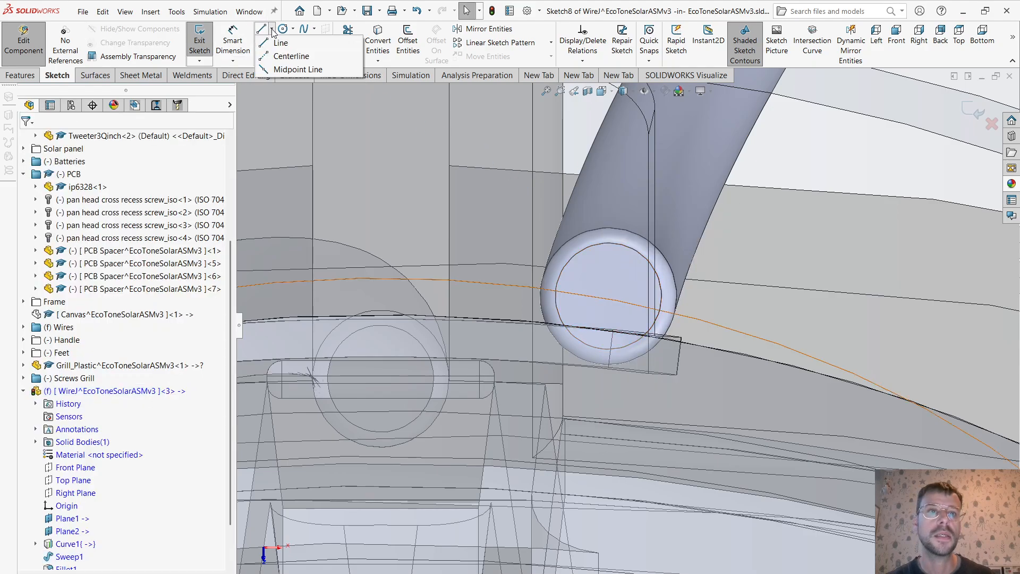
pyautogui.click(292, 56)
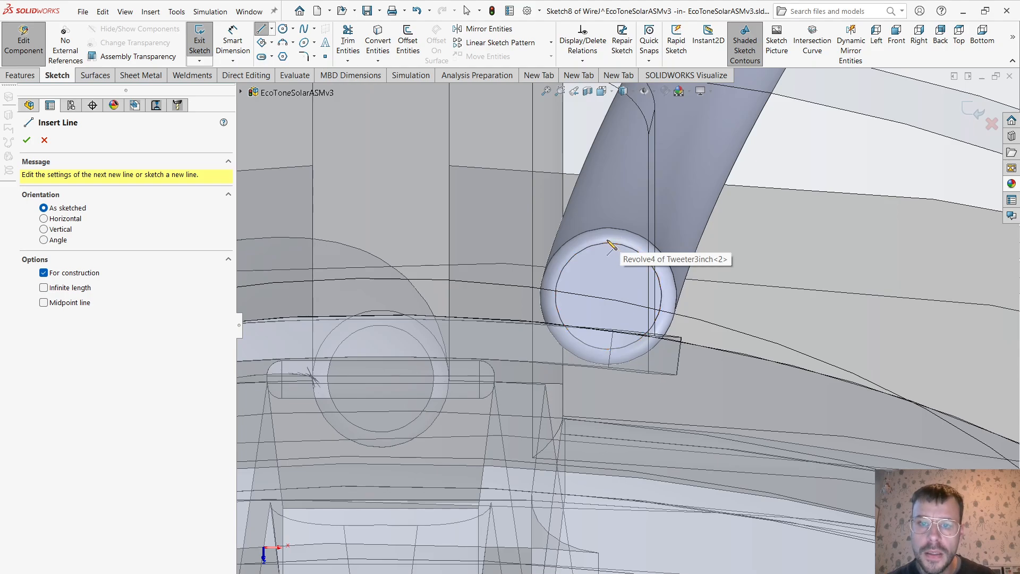
pyautogui.rightClick(612, 281)
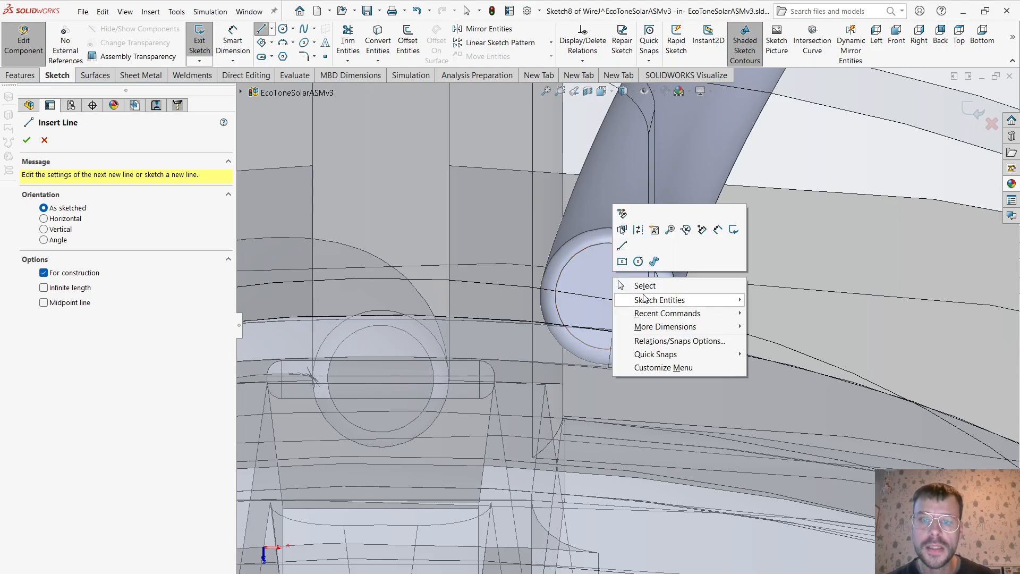
pyautogui.click(638, 282)
# Convert the circular edge of the wire's end face into the sketch as construction geometry.
pyautogui.click(594, 245)
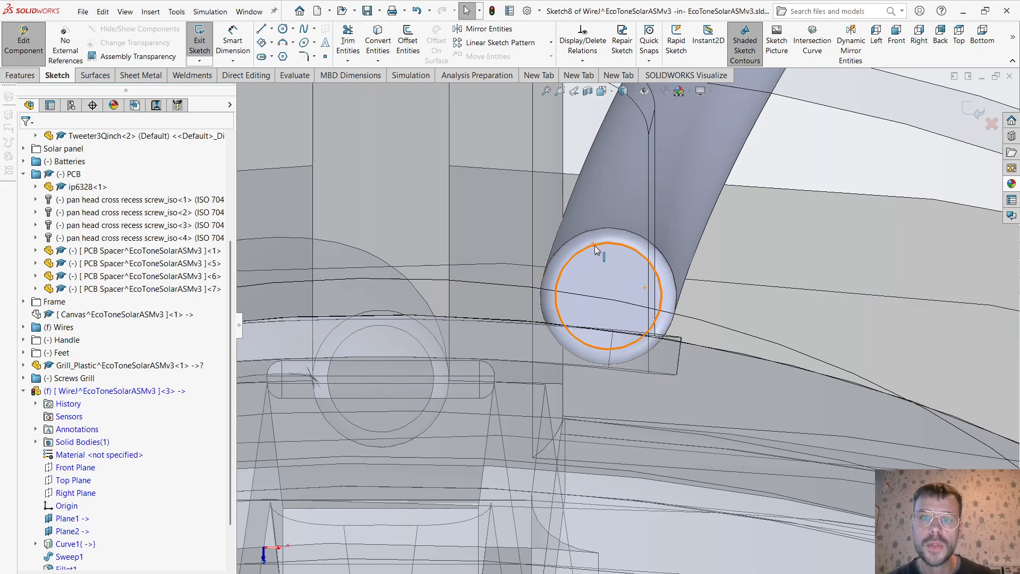
pyautogui.click(376, 44)
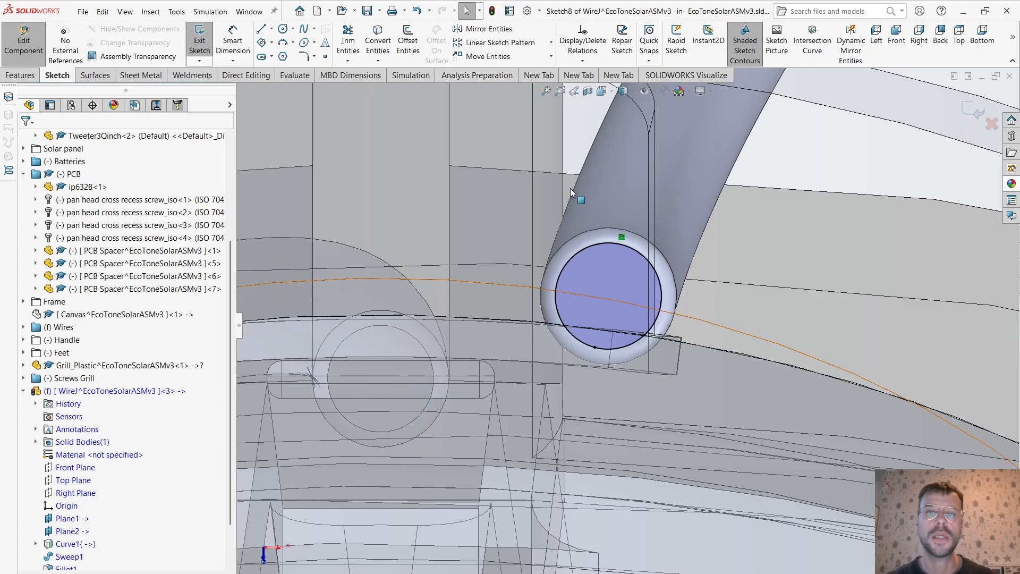
pyautogui.rightClick(590, 248)
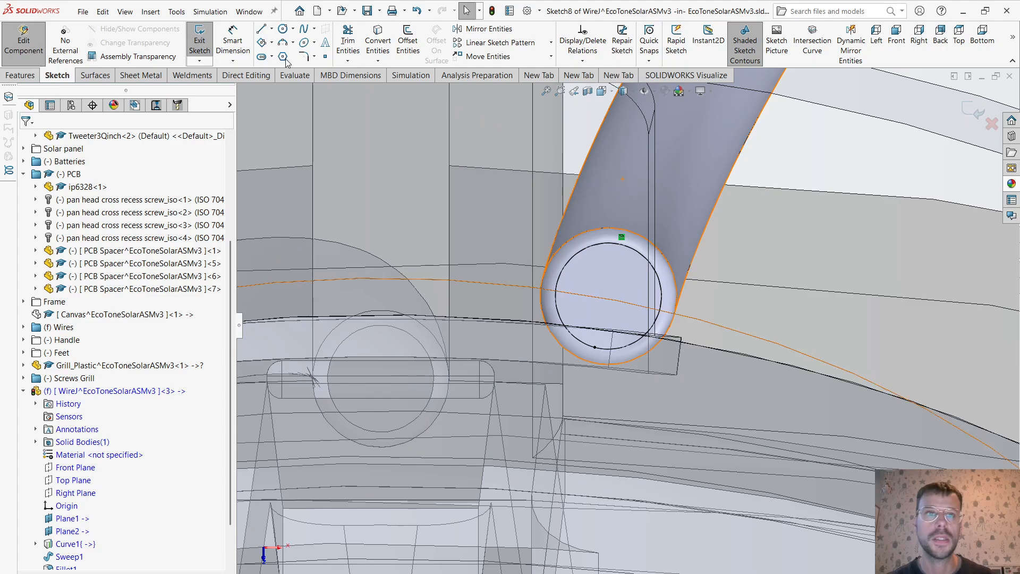
pyautogui.click(272, 30)
pyautogui.click(282, 51)
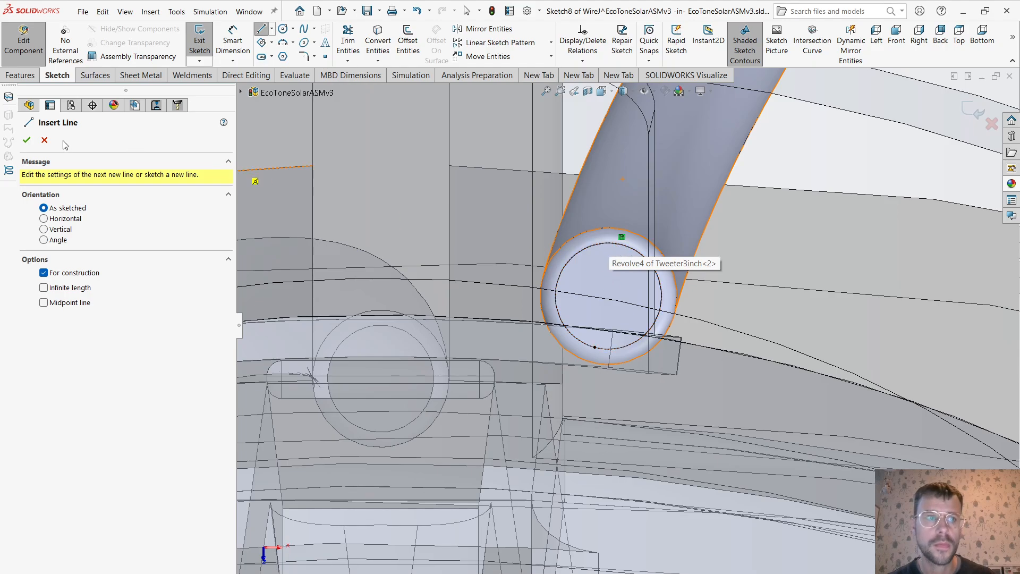
pyautogui.click(27, 140)
pyautogui.scroll(-4, 602, 260)
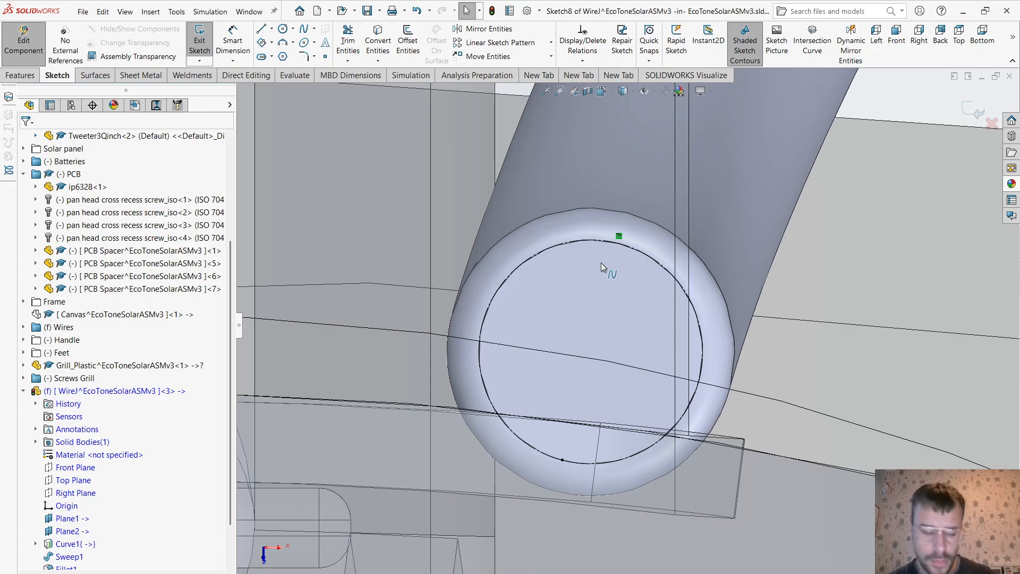
pyautogui.press('l')
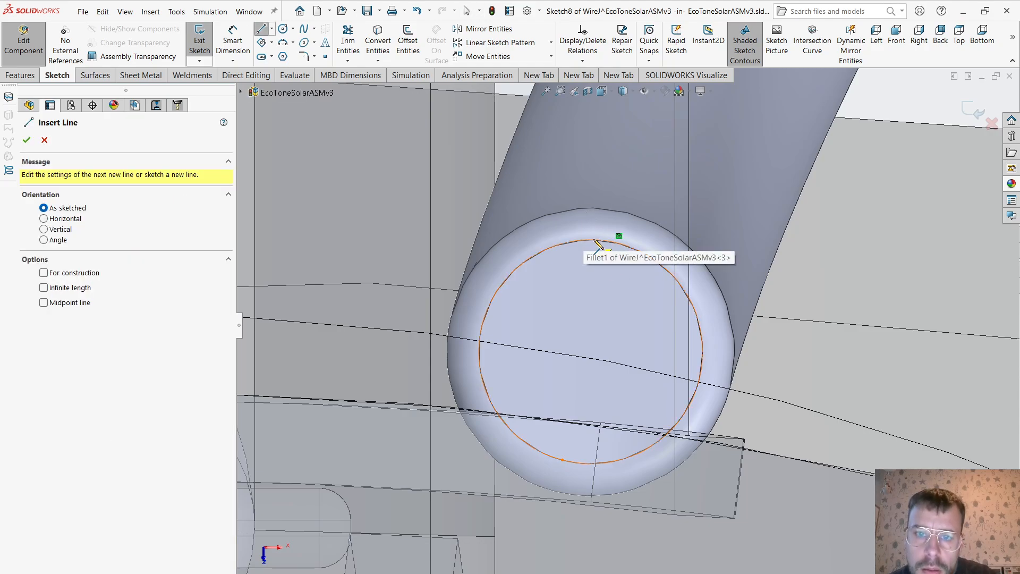
pyautogui.press('Escape')
pyautogui.click(534, 260)
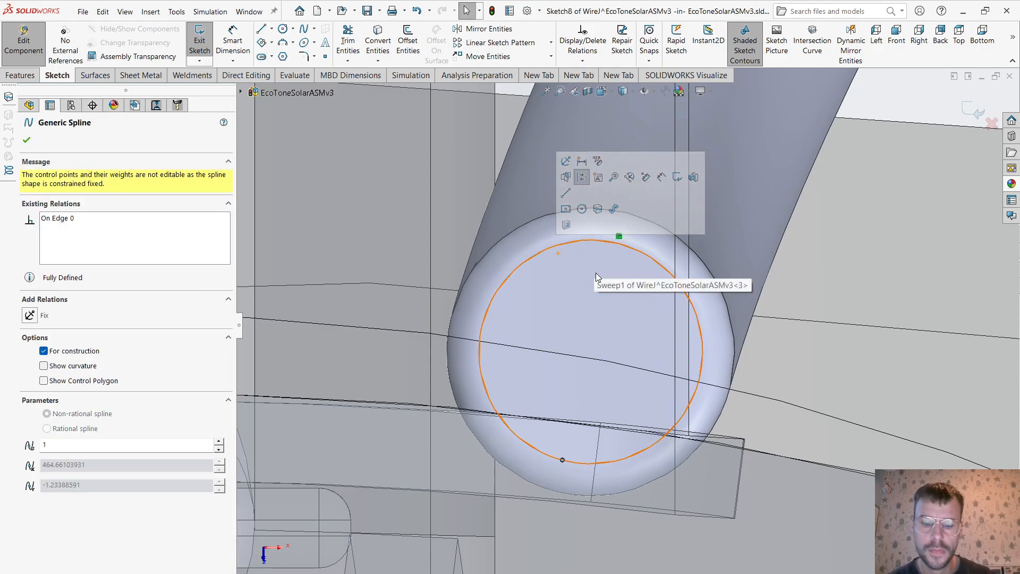
pyautogui.press('l')
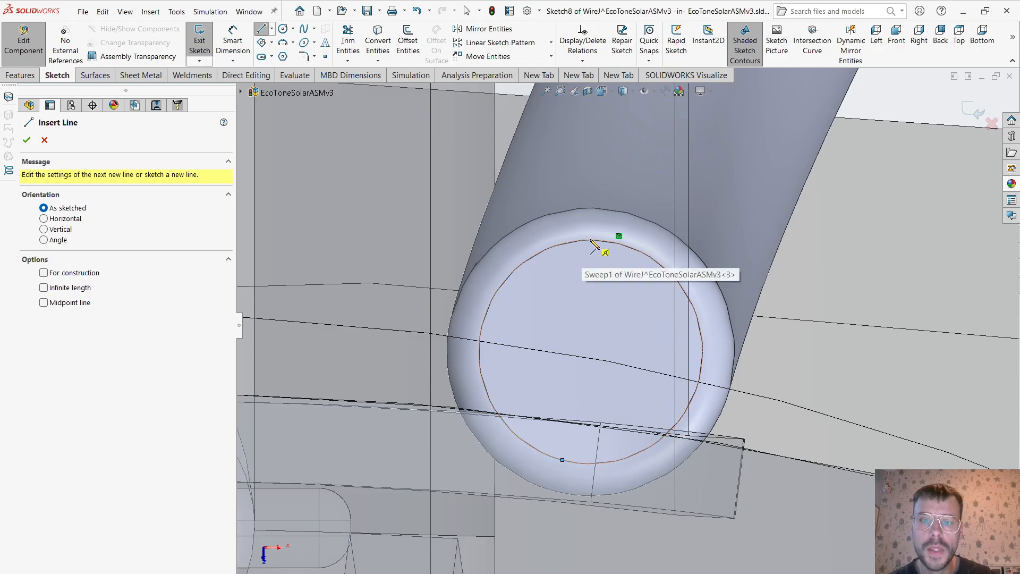
pyautogui.press('Escape')
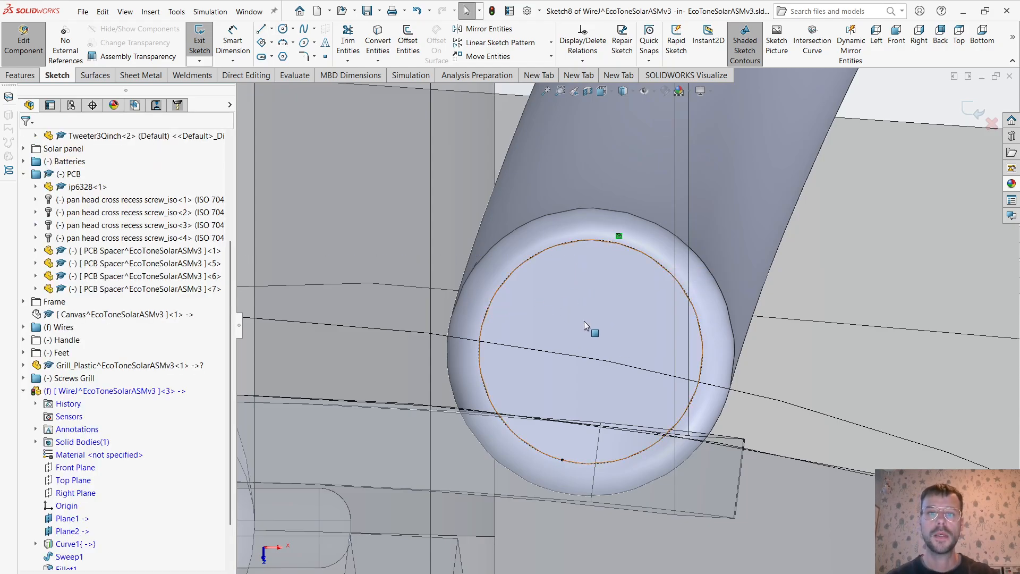
# Exit the sketch and create a reference point at the center of the wire's end face at the speaker.
pyautogui.click(585, 321)
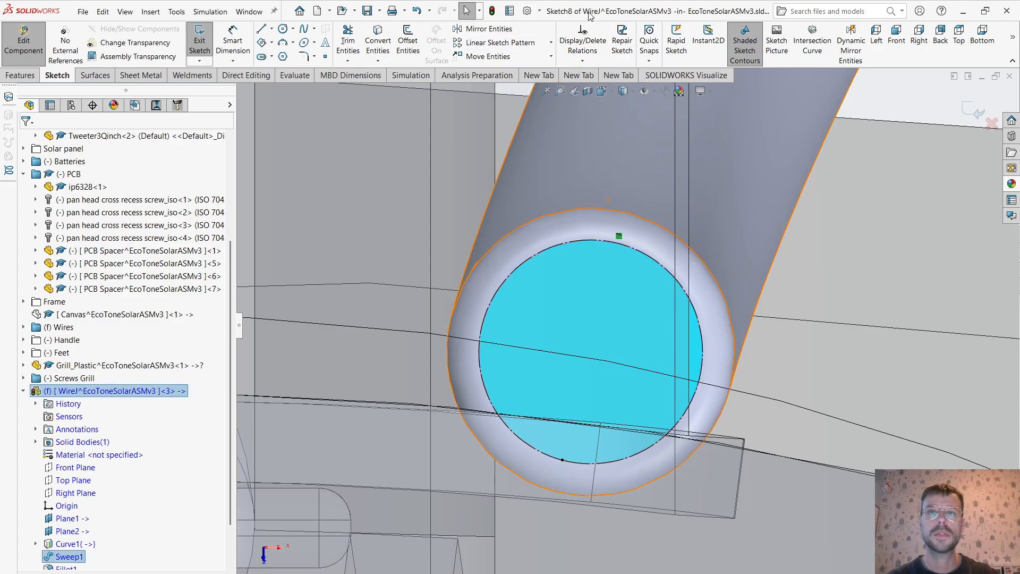
pyautogui.click(25, 79)
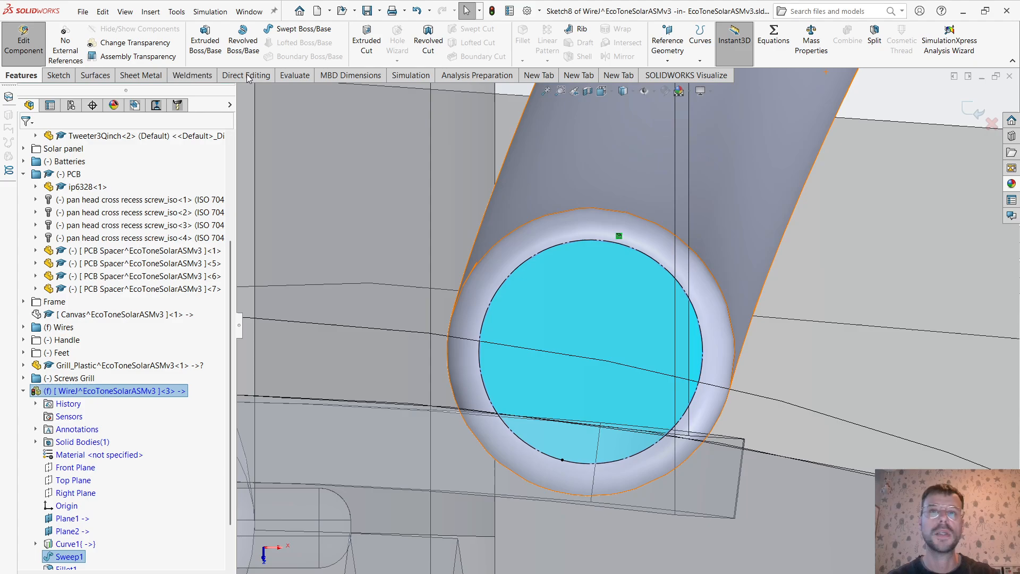
pyautogui.click(977, 115)
pyautogui.click(669, 61)
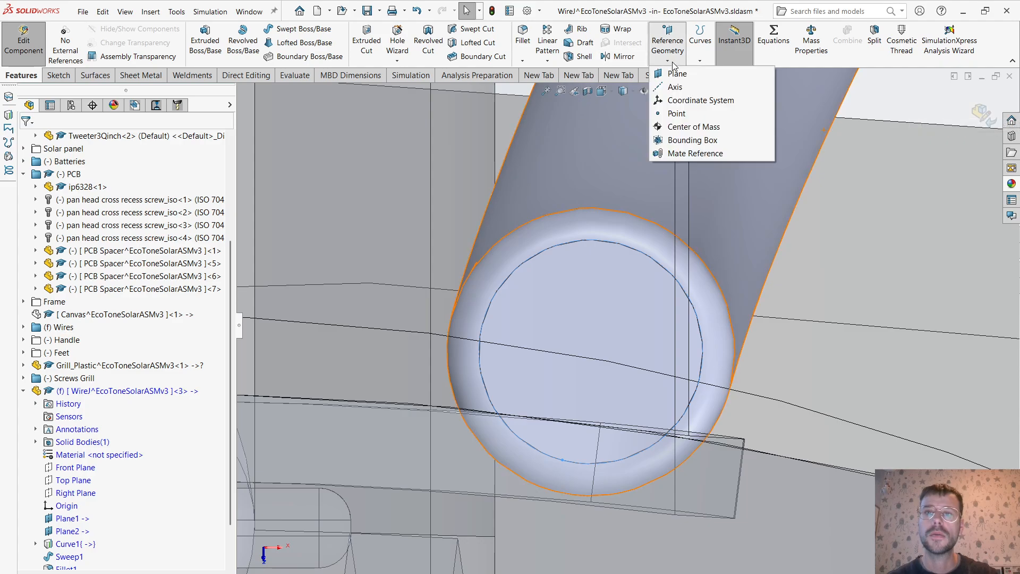
pyautogui.click(676, 113)
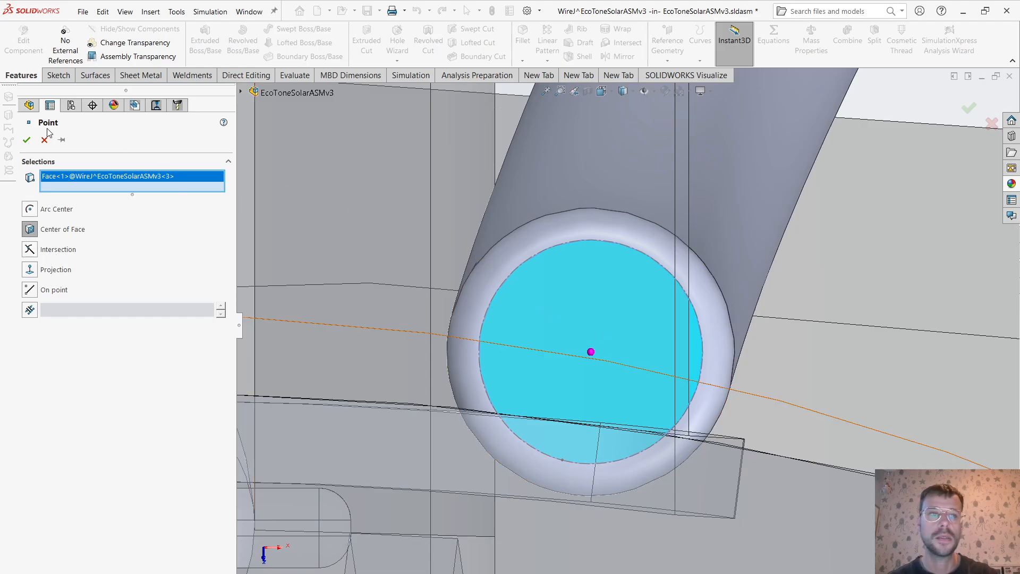
pyautogui.click(28, 139)
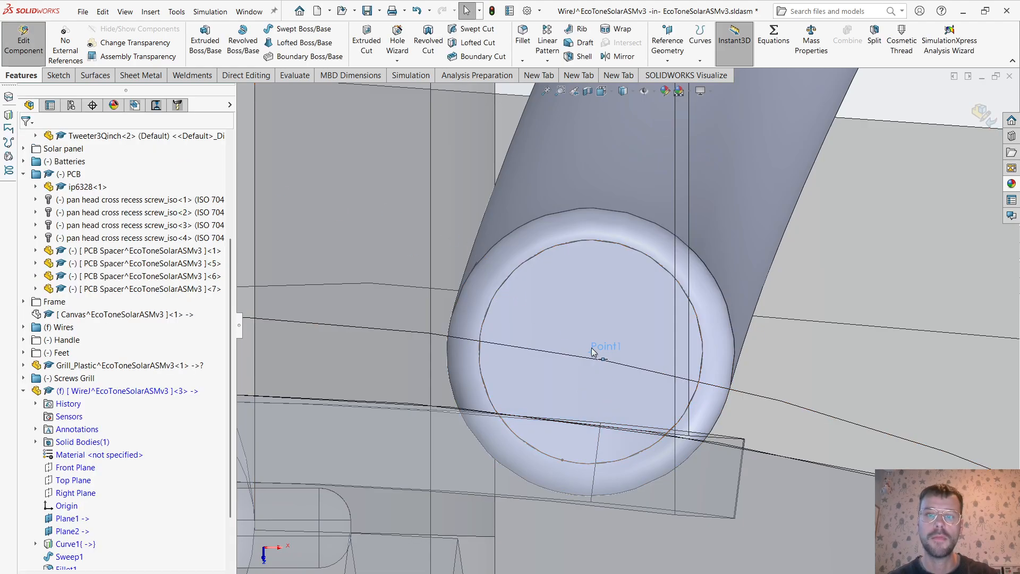
# Start another sketch on the same wire end face, with the new reference point as its center.
pyautogui.scroll(3, 649, 355)
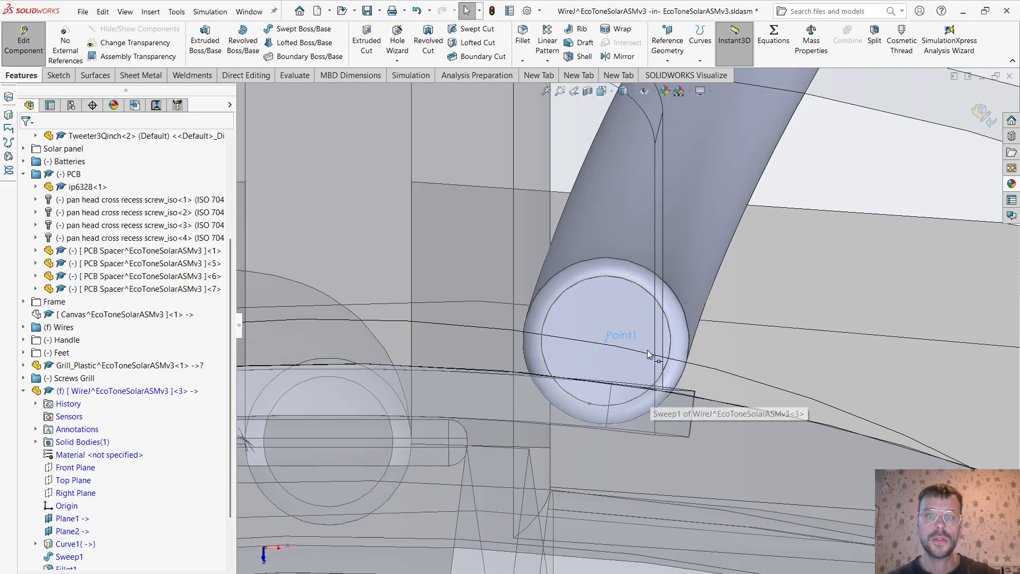
pyautogui.rightClick(581, 312)
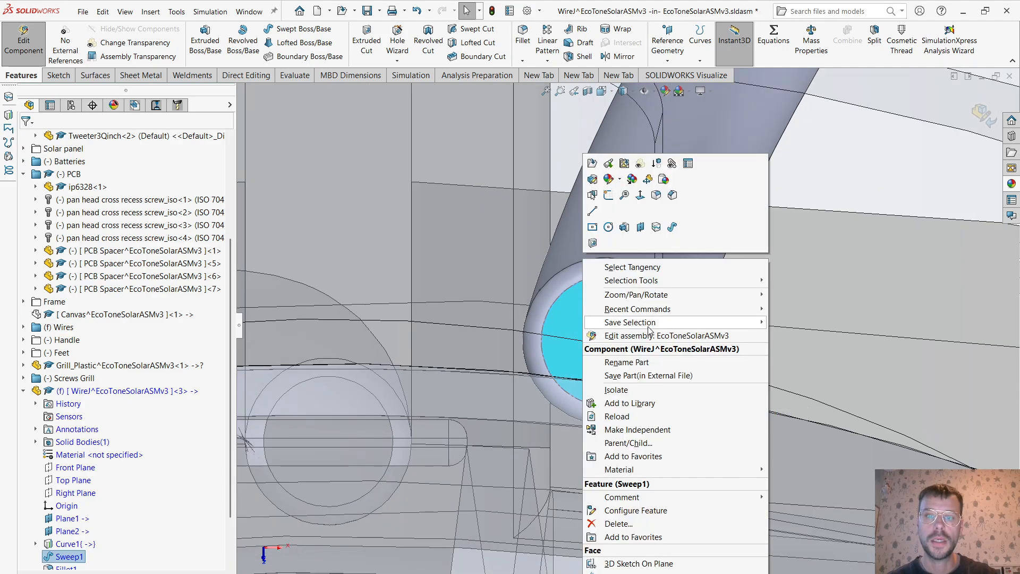
pyautogui.click(609, 196)
pyautogui.scroll(-8, 626, 243)
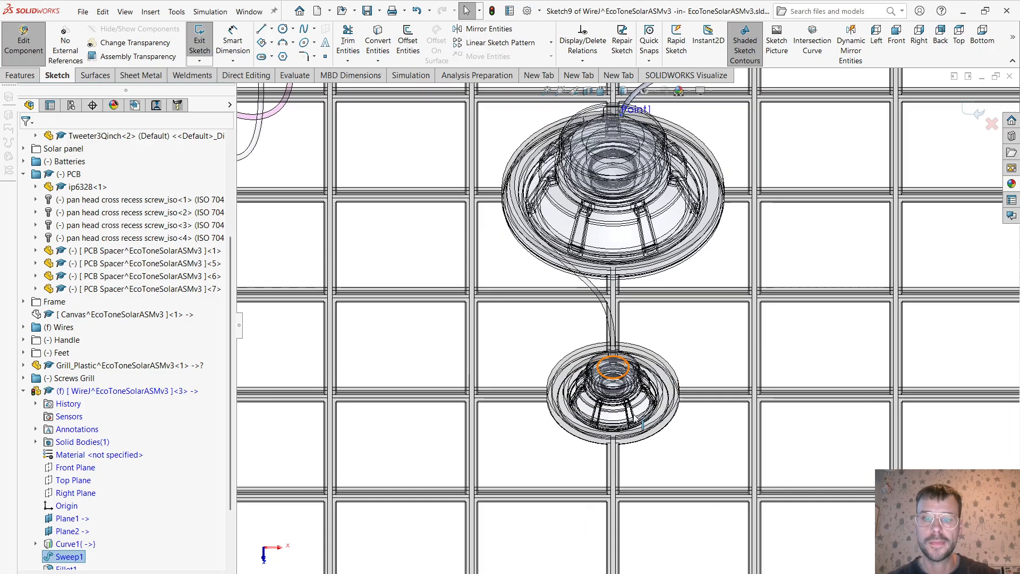
pyautogui.scroll(-5, 622, 174)
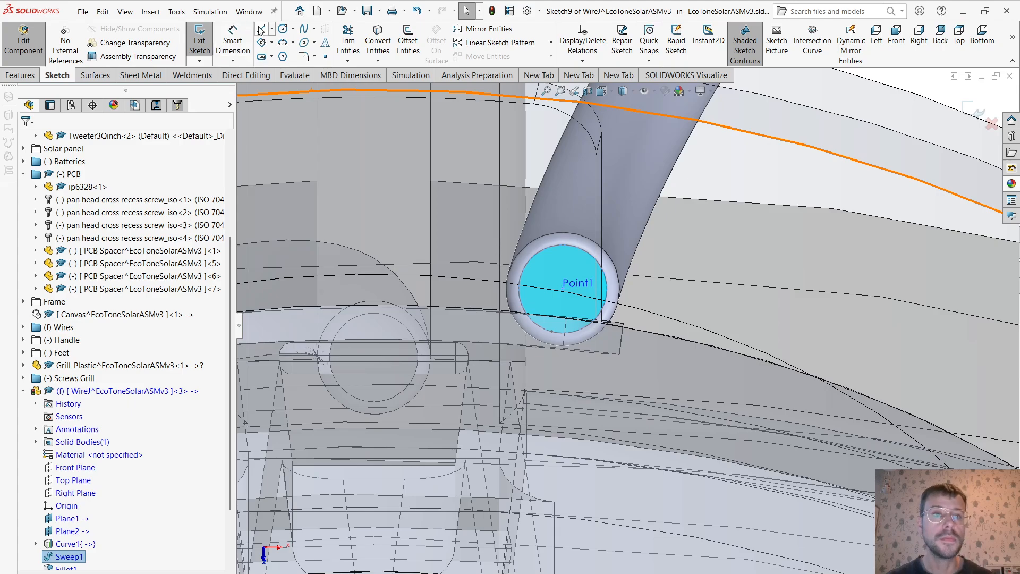
pyautogui.click(273, 31)
pyautogui.click(287, 49)
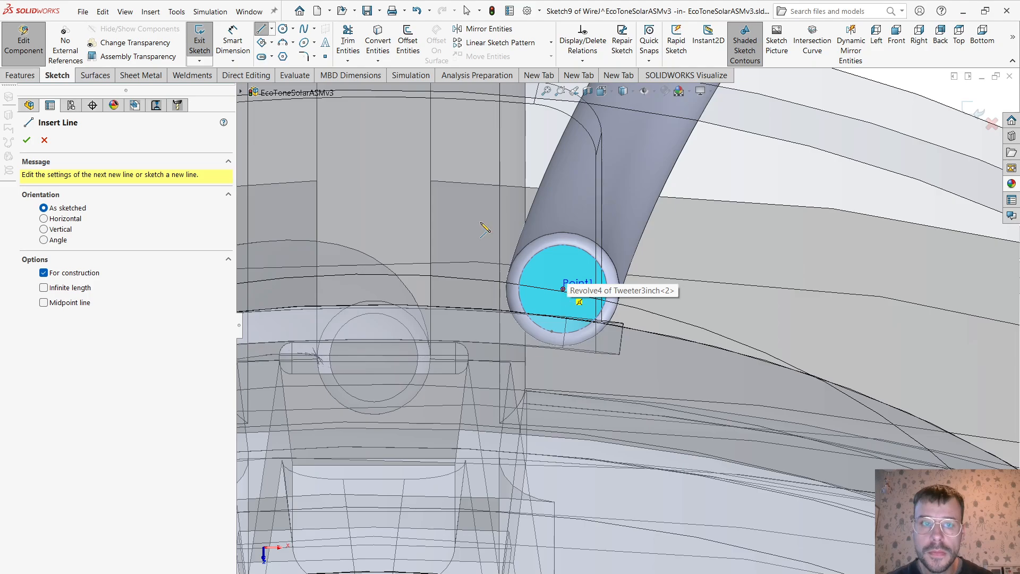
pyautogui.rightClick(689, 227)
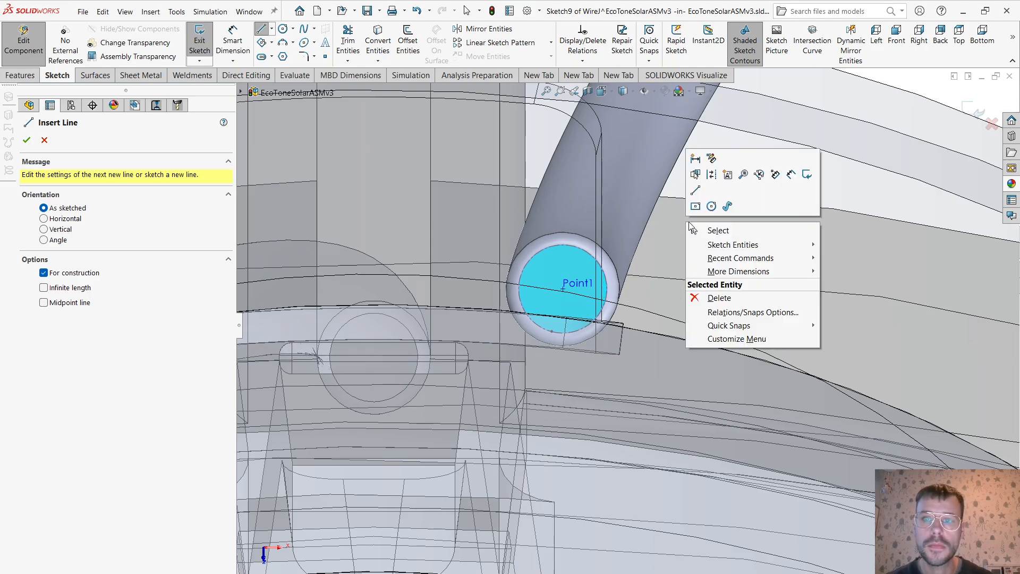
pyautogui.click(697, 190)
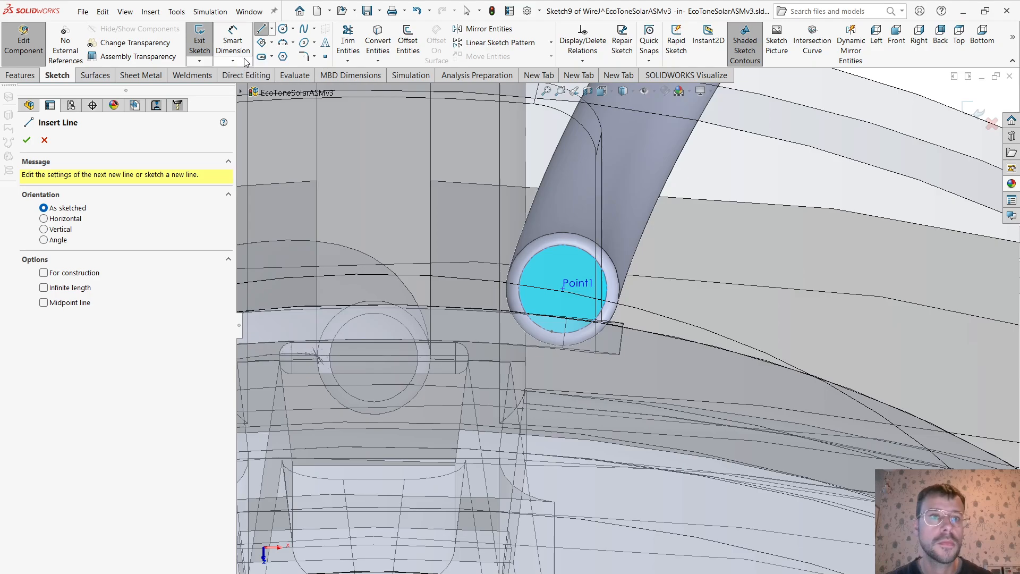
# Draw a vertical midpoint line about 2.9 mm long centred on the wire end's reference point and make it construction geometry.
pyautogui.click(271, 29)
pyautogui.click(295, 64)
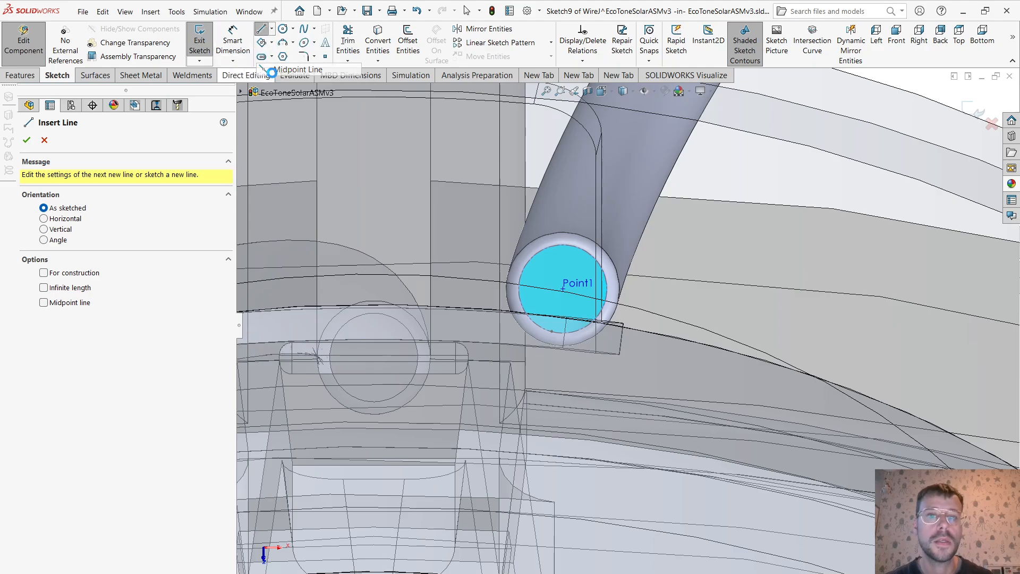
pyautogui.click(562, 288)
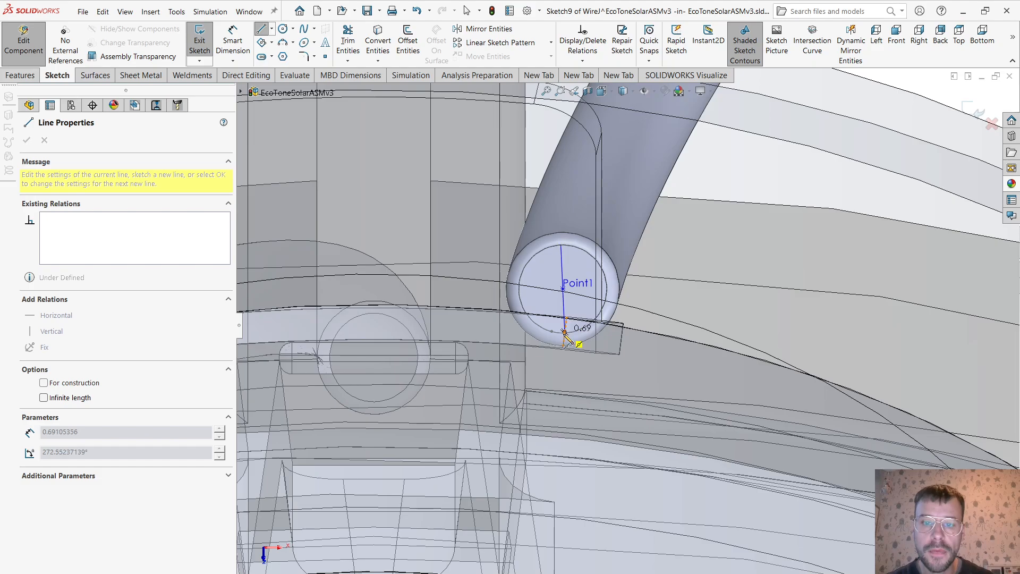
pyautogui.click(564, 379)
pyautogui.rightClick(659, 360)
pyautogui.click(670, 366)
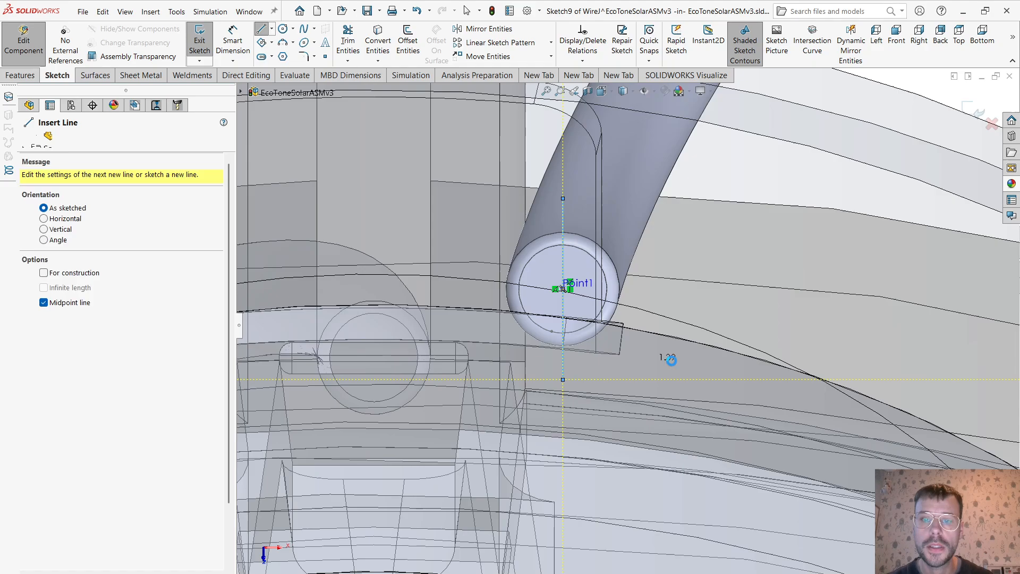
pyautogui.click(562, 254)
pyautogui.rightClick(562, 254)
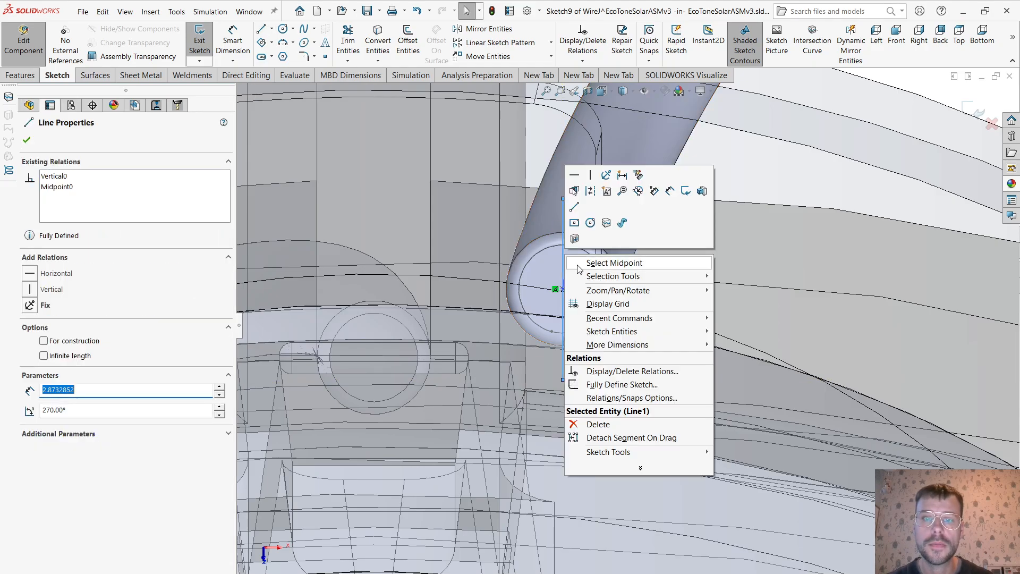
pyautogui.click(591, 192)
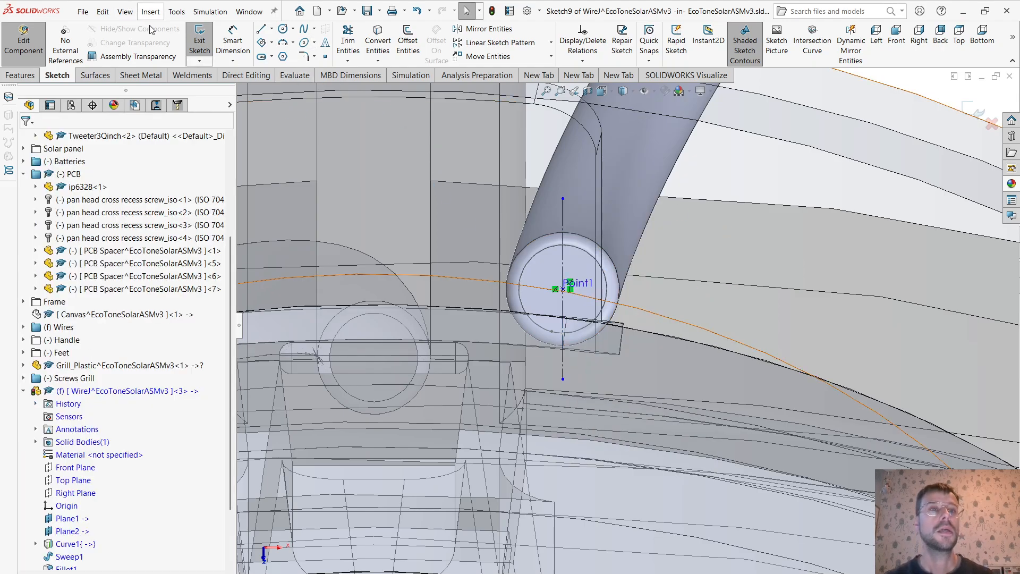
pyautogui.click(262, 42)
pyautogui.click(272, 45)
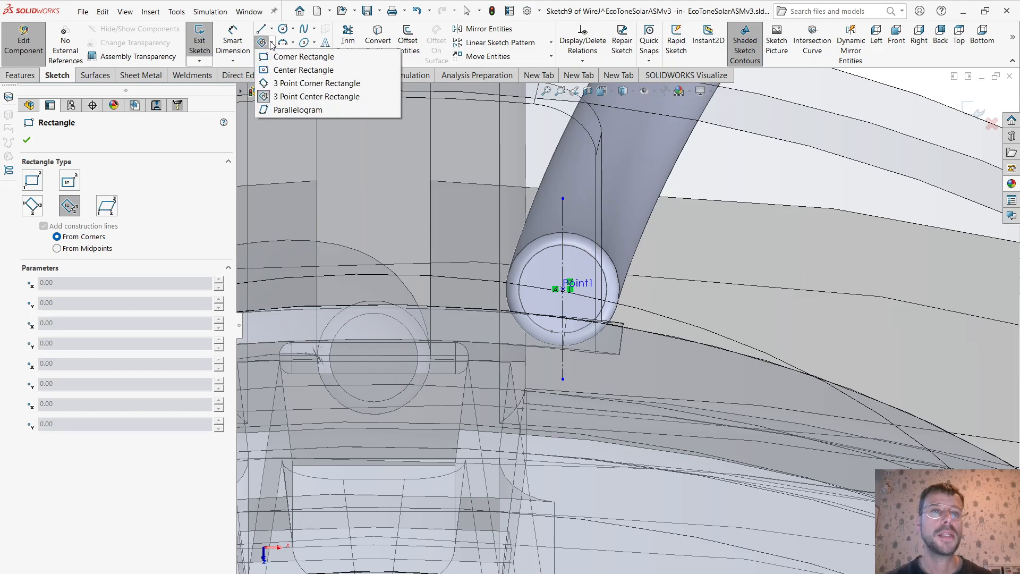
pyautogui.moveTo(263, 32)
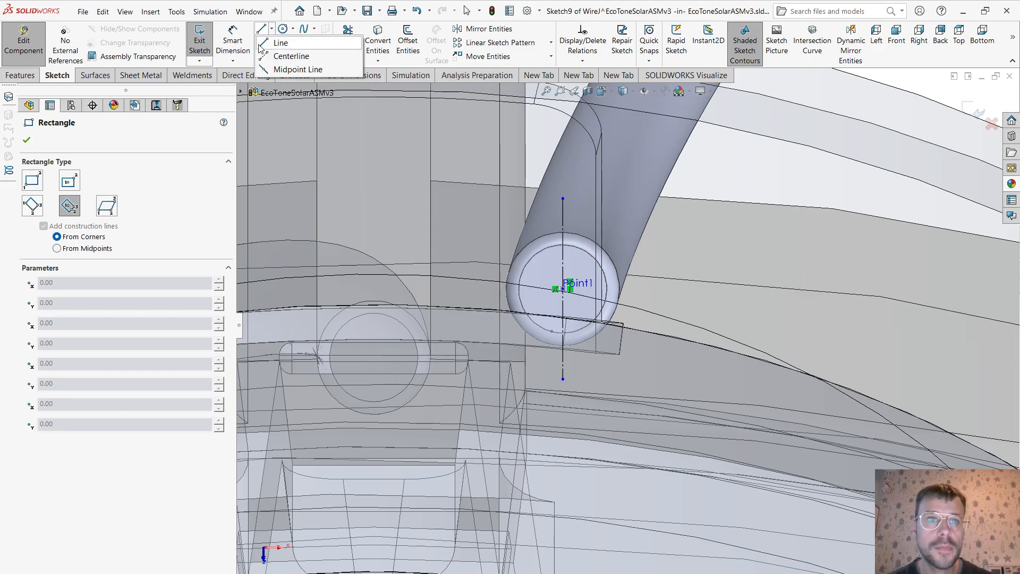
pyautogui.moveTo(268, 49)
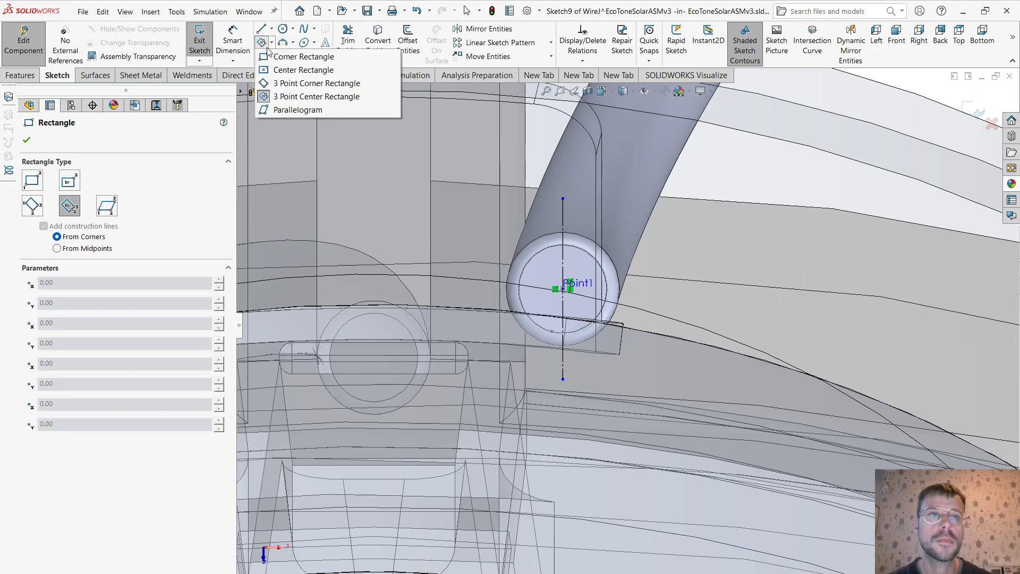
pyautogui.click(287, 97)
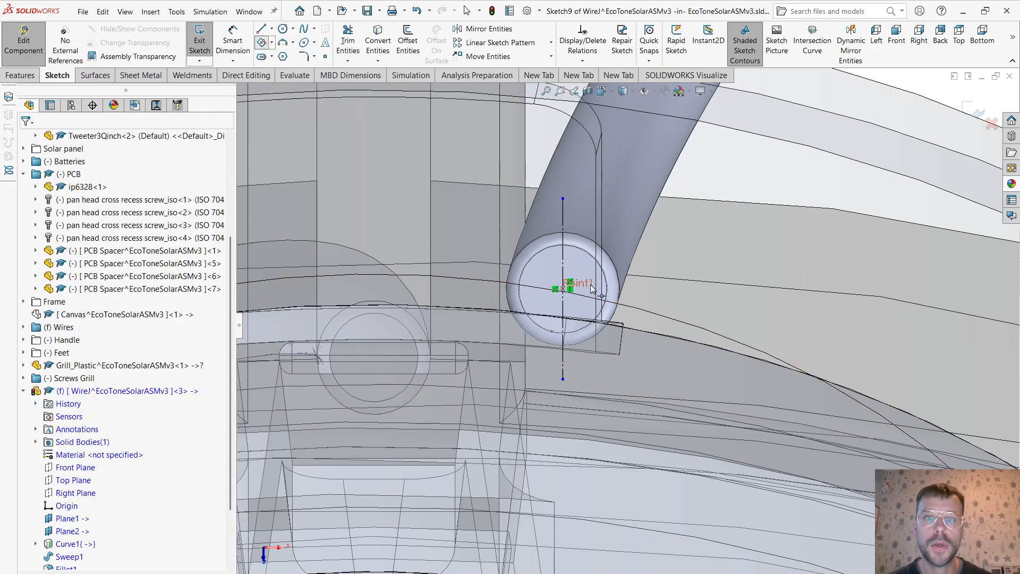
pyautogui.scroll(-2, 577, 309)
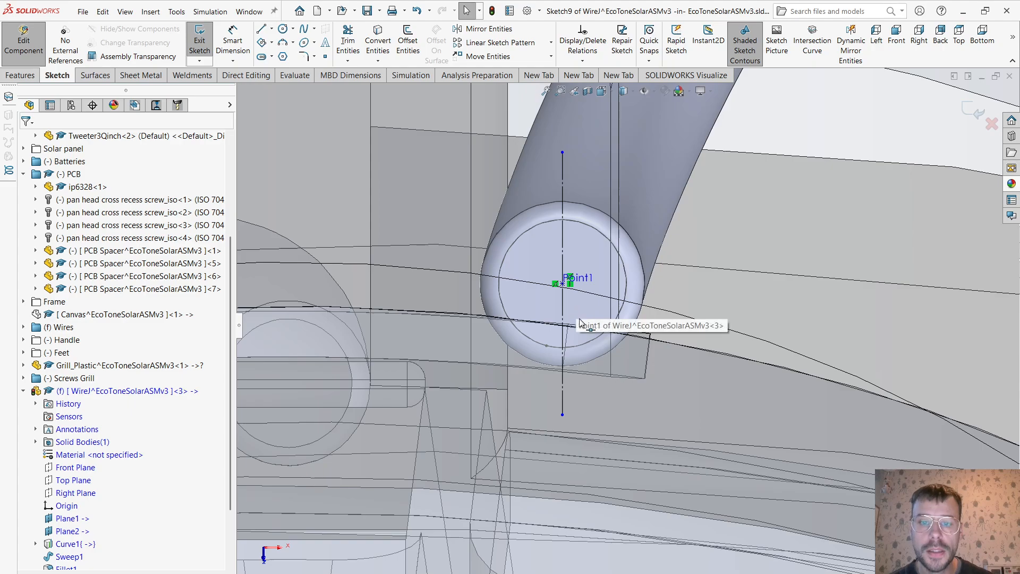
pyautogui.click(543, 299)
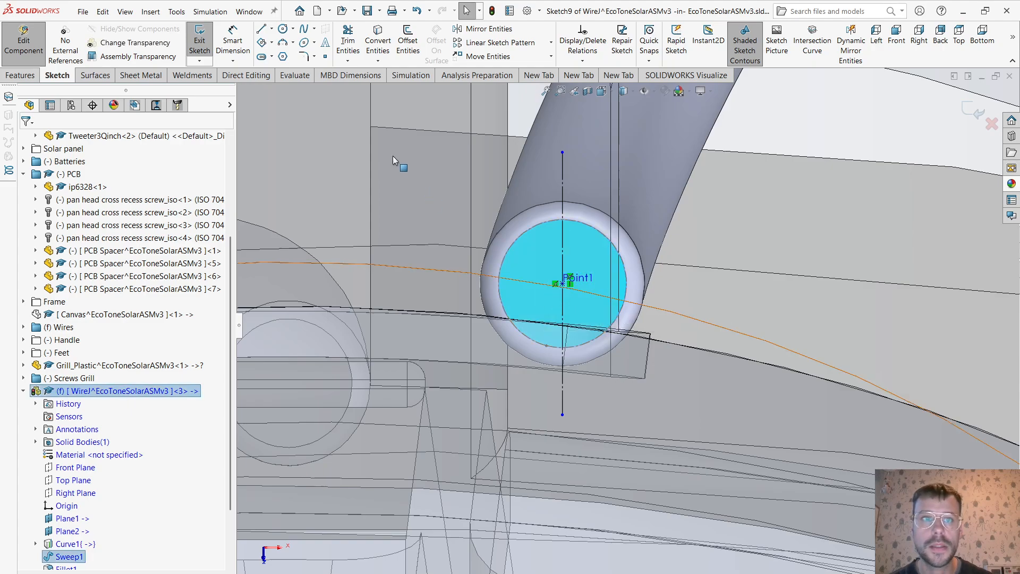
# Sketch a slightly tilted 3 Point Center Rectangle about 2.6 mm long and 0.4 mm high across the wire's end face.
pyautogui.click(262, 43)
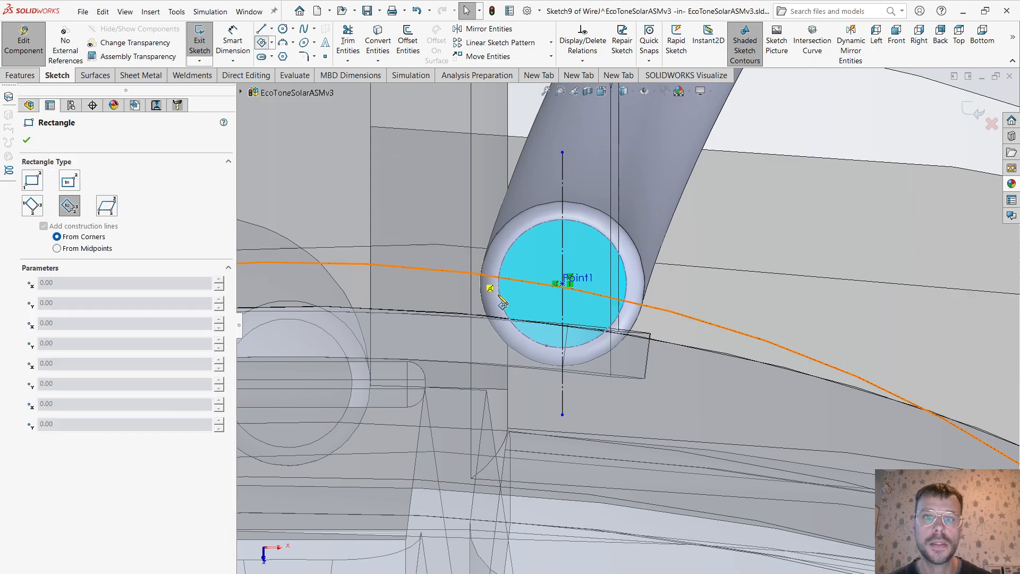
pyautogui.click(547, 299)
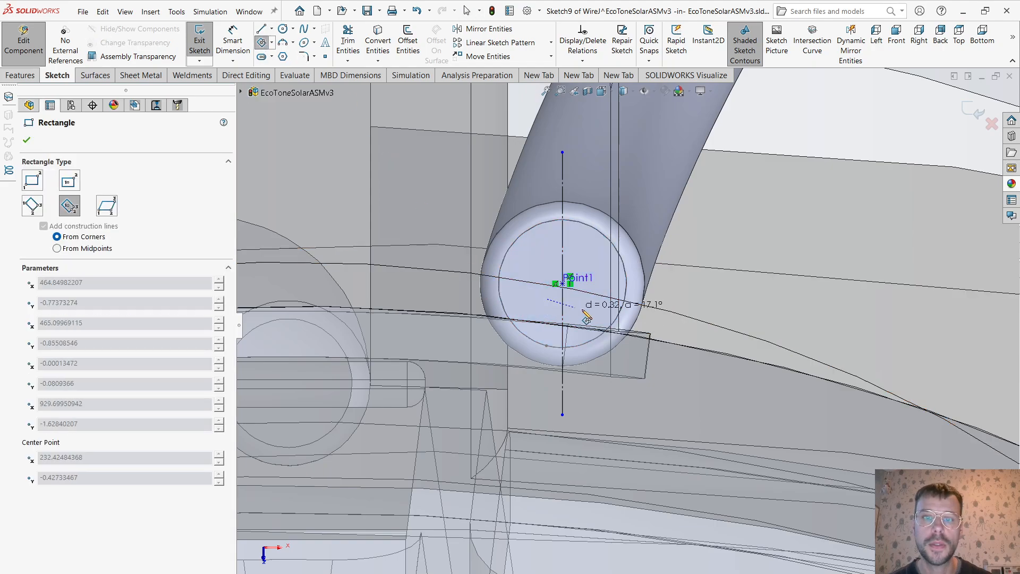
pyautogui.click(666, 319)
pyautogui.click(634, 343)
pyautogui.rightClick(720, 300)
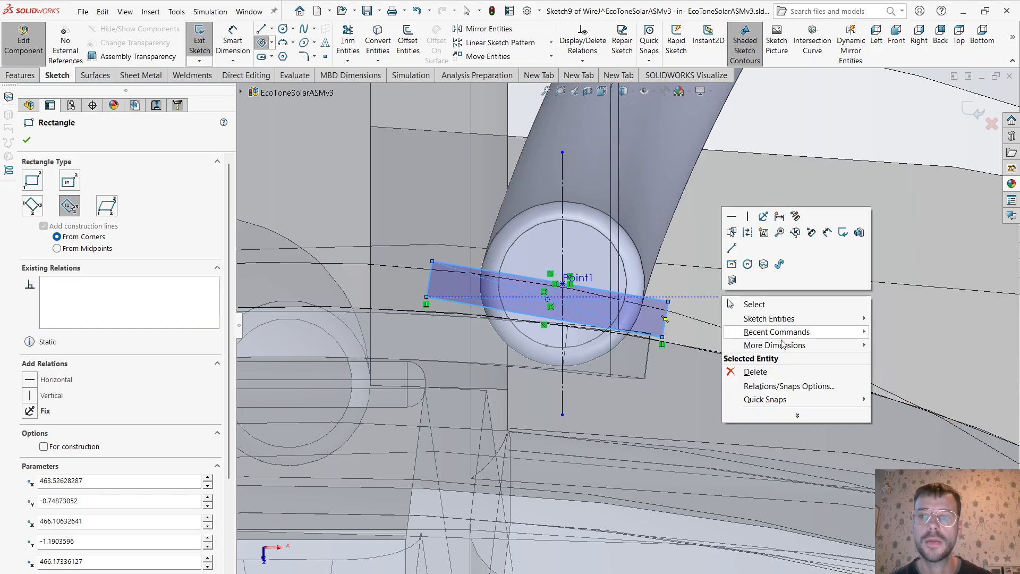
pyautogui.click(750, 301)
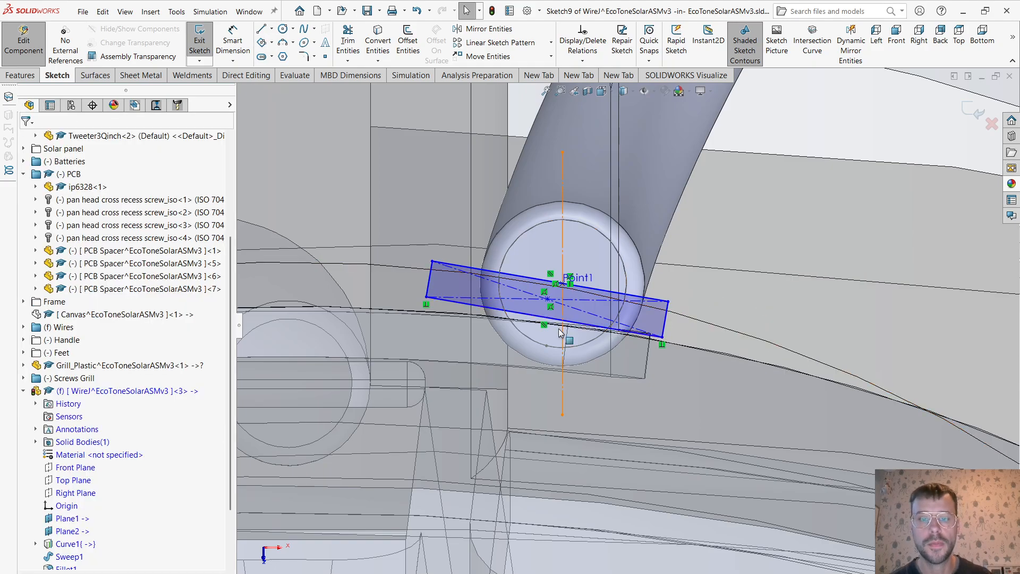
# Make the rectangle's lower long side tangent to the curved edge of the 3-inch tweeter beneath it.
pyautogui.scroll(-3, 541, 329)
pyautogui.click(503, 307)
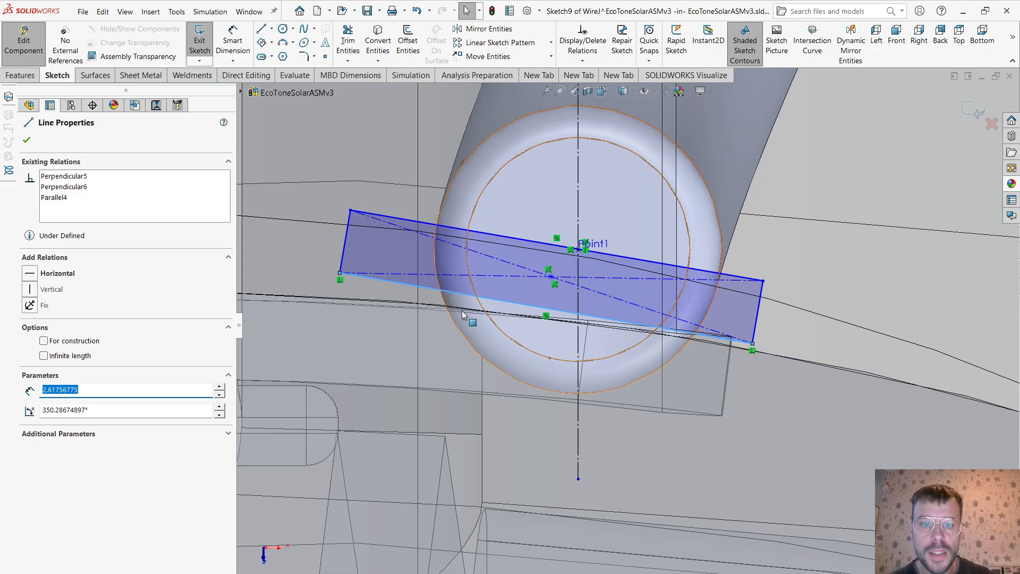
pyautogui.moveTo(662, 330); pyautogui.dragTo(663, 332, button='middle')
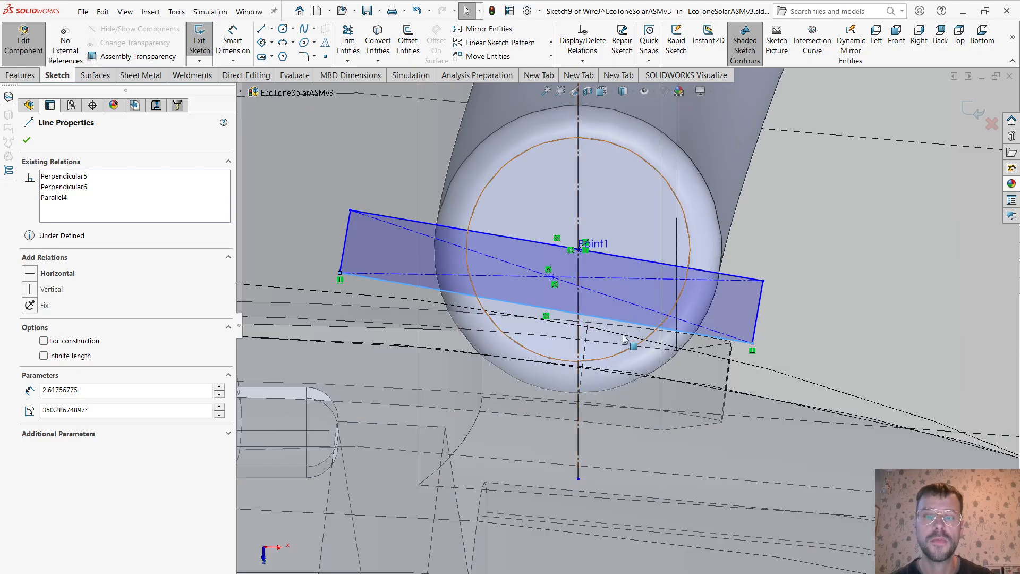
pyautogui.press('f')
pyautogui.scroll(-10, 637, 250)
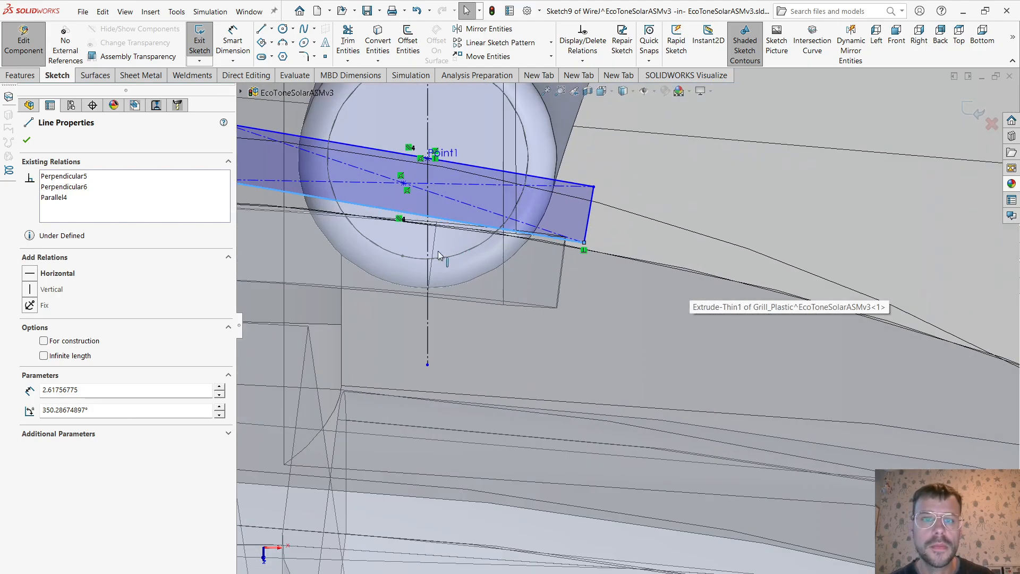
pyautogui.click(690, 237)
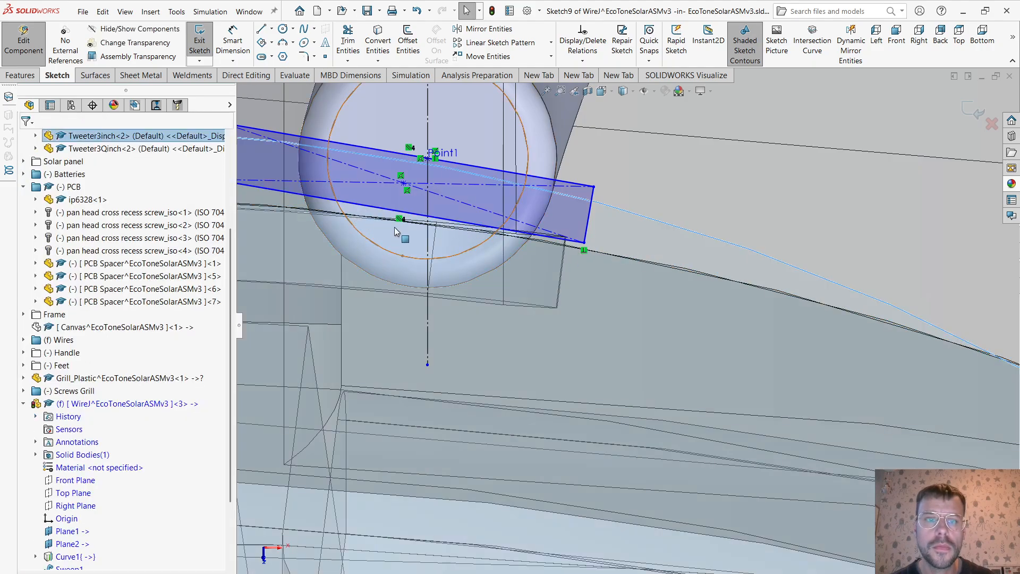
pyautogui.click(591, 253)
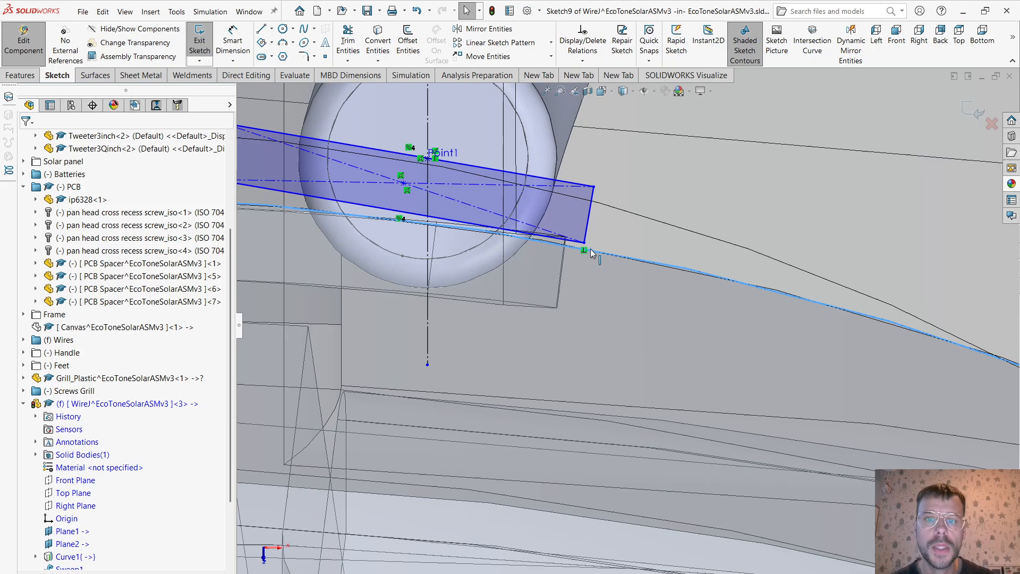
pyautogui.keyDown('ctrl'); pyautogui.click(543, 239); pyautogui.keyUp('ctrl')
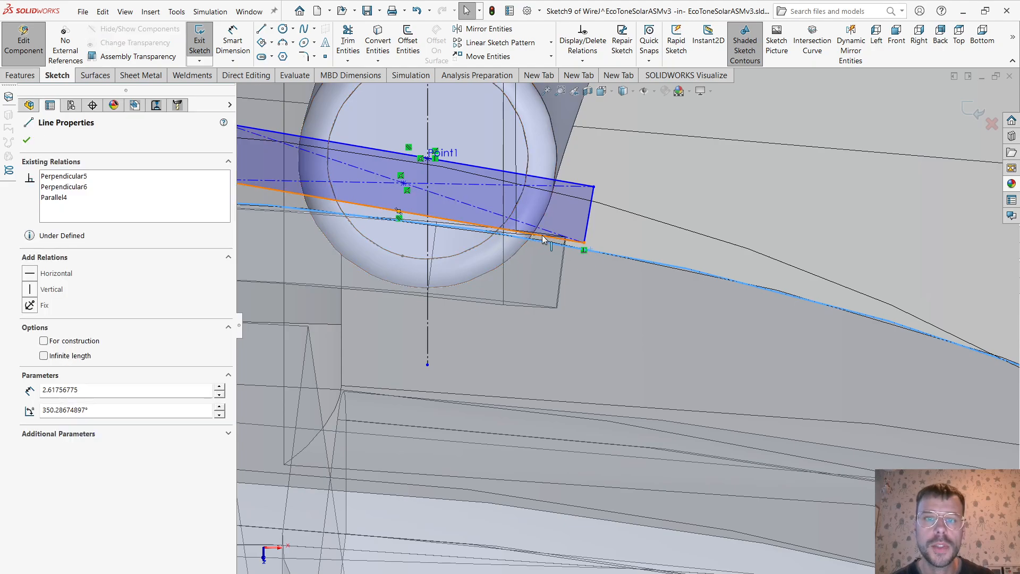
pyautogui.click(29, 338)
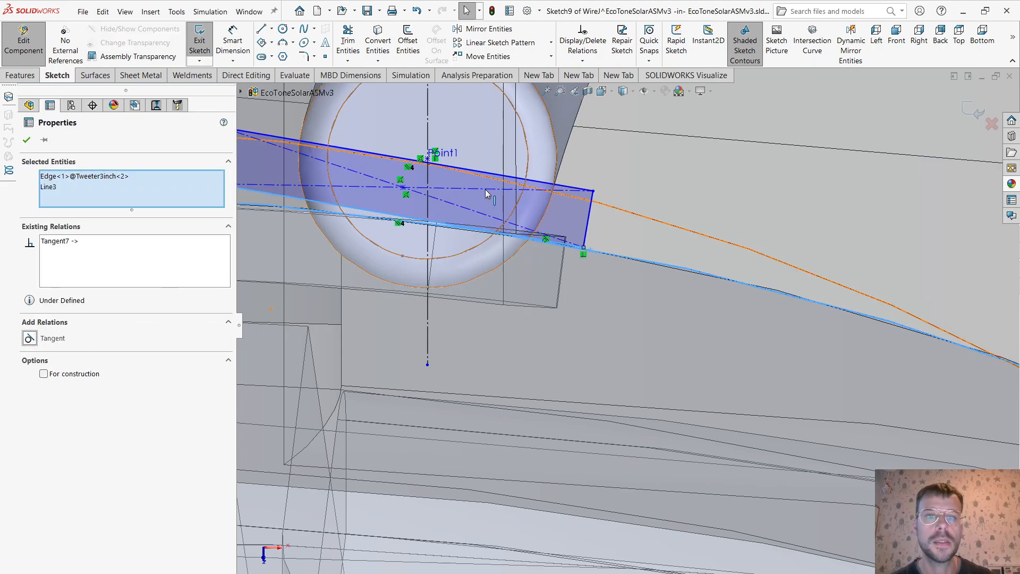
# Make the rectangle's center point coincident with the vertical construction line.
pyautogui.scroll(2, 526, 272)
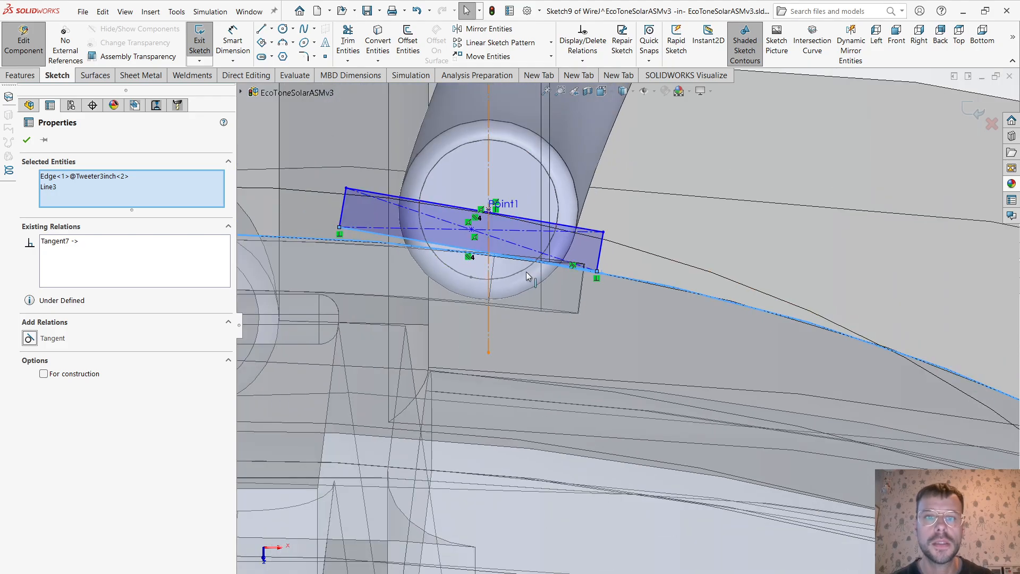
pyautogui.click(472, 232)
pyautogui.keyDown('ctrl'); pyautogui.click(489, 181); pyautogui.keyUp('ctrl')
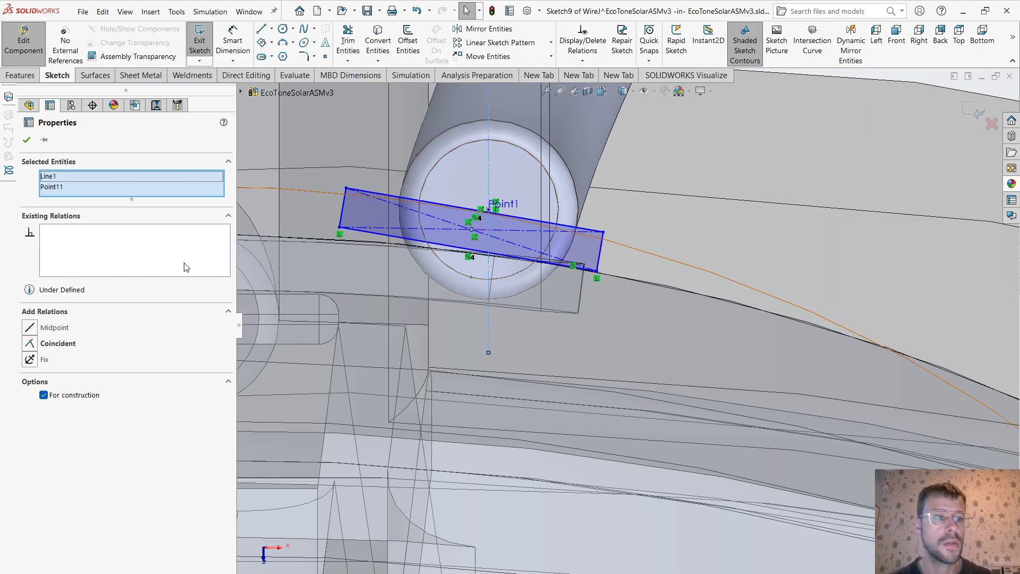
pyautogui.click(31, 348)
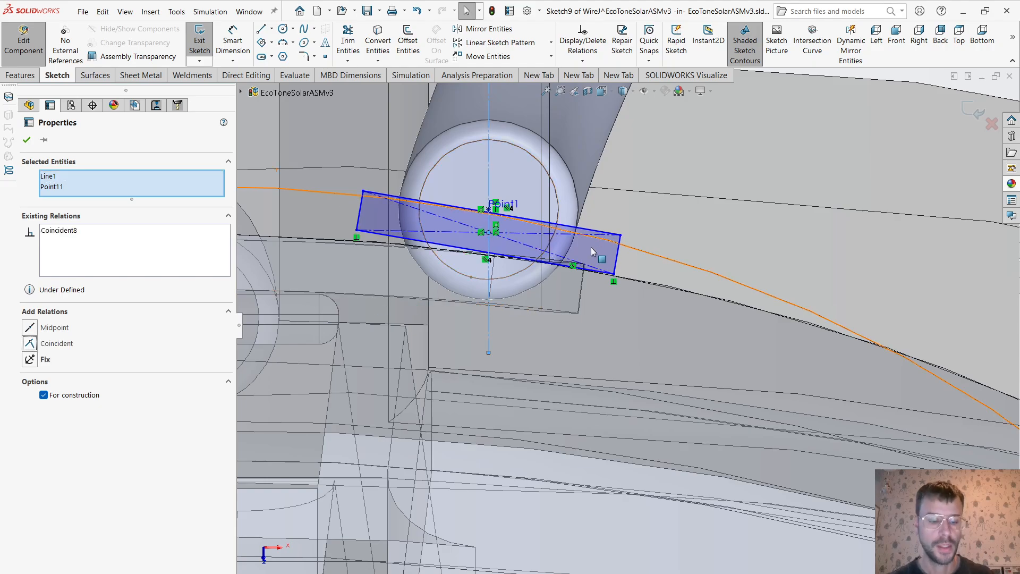
# Dimension the rectangle's long side and set it to 3 mm.
pyautogui.moveTo(591, 247); pyautogui.dragTo(543, 169, button='right')
pyautogui.click(530, 219)
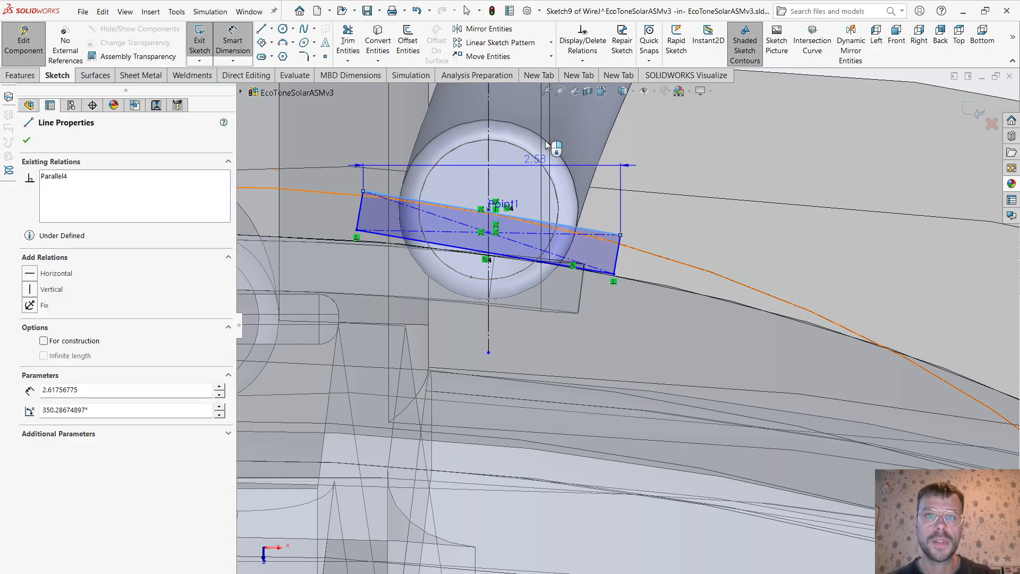
pyautogui.click(711, 162)
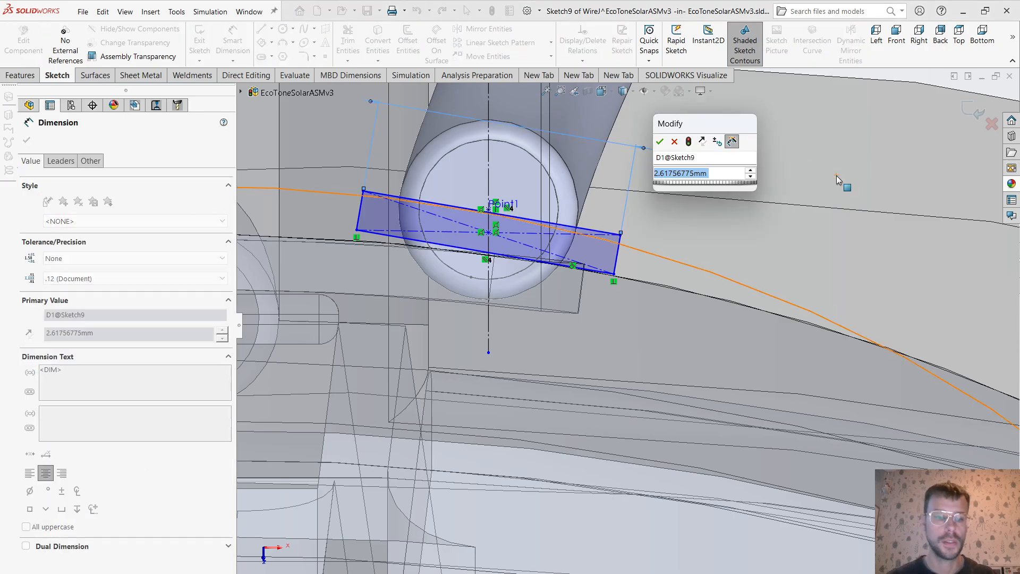
pyautogui.write('3')
pyautogui.press('Return')
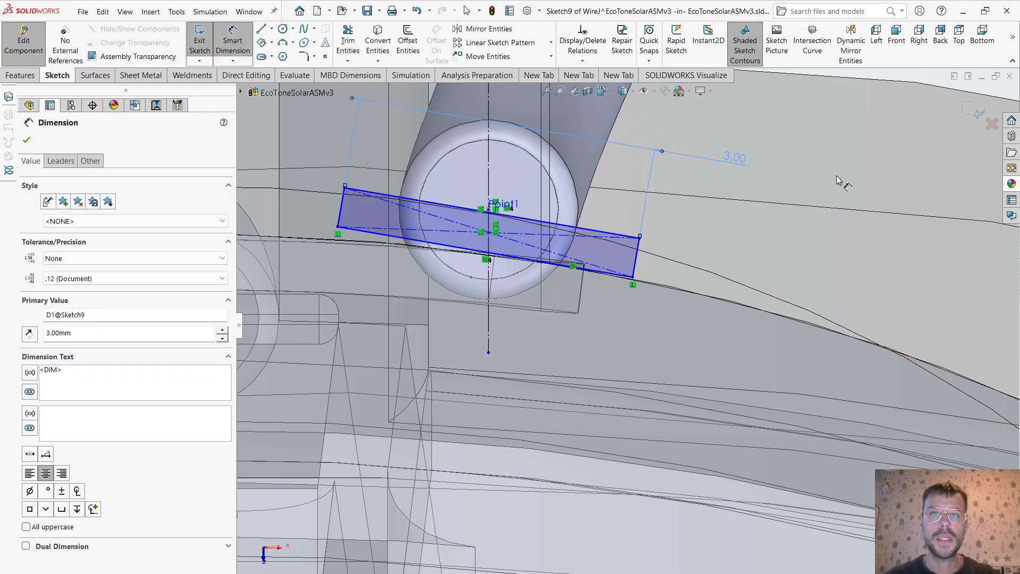
# Dimension the rectangle's short side and set it to 0.5 mm.
pyautogui.click(637, 262)
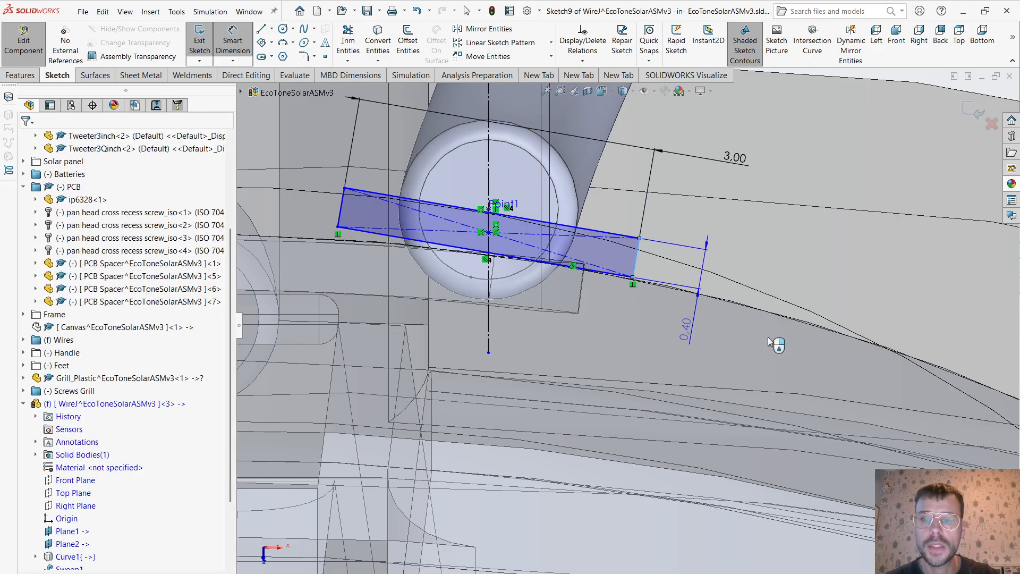
pyautogui.click(770, 341)
pyautogui.write('0.')
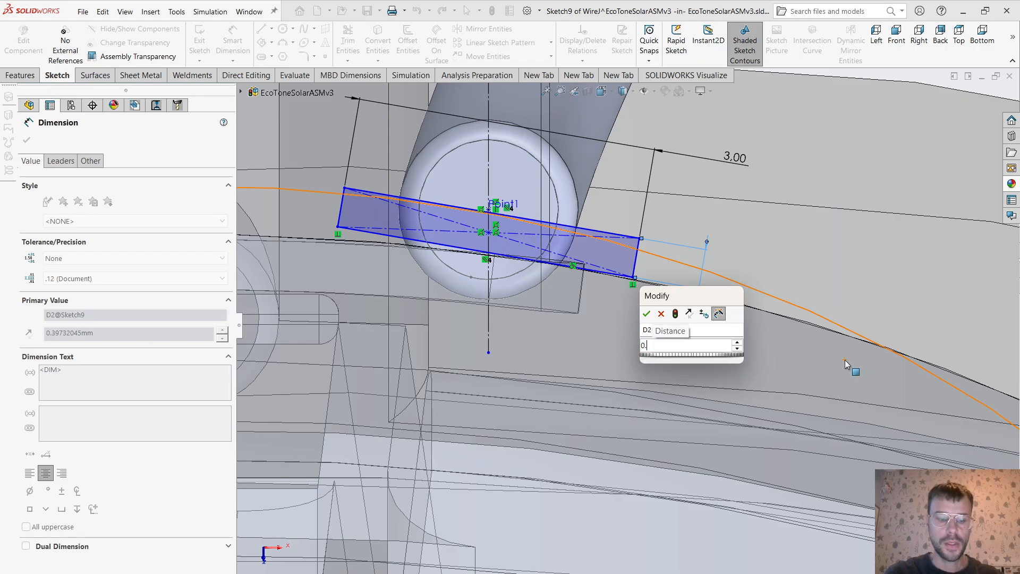
pyautogui.write('5')
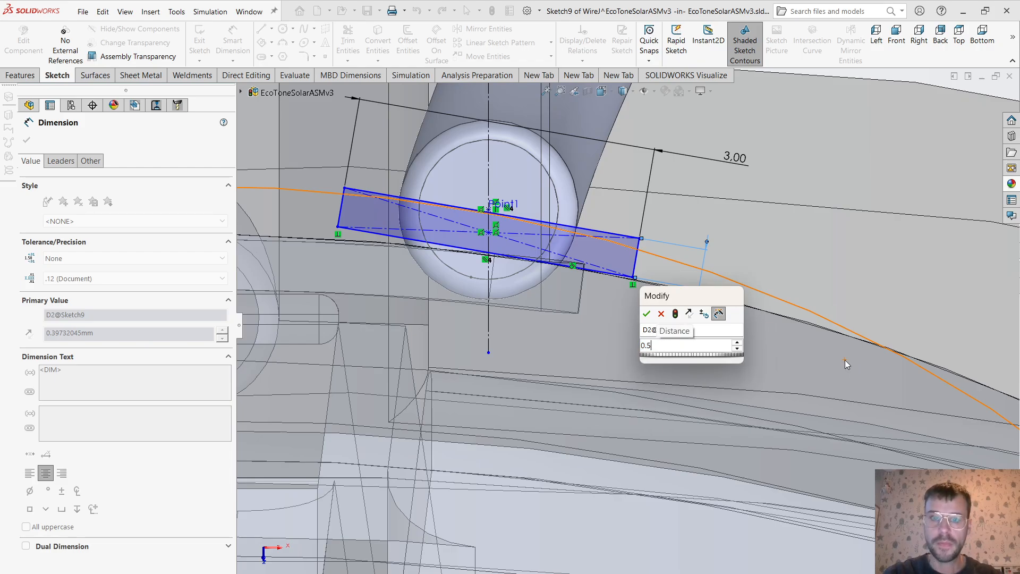
pyautogui.press('Return')
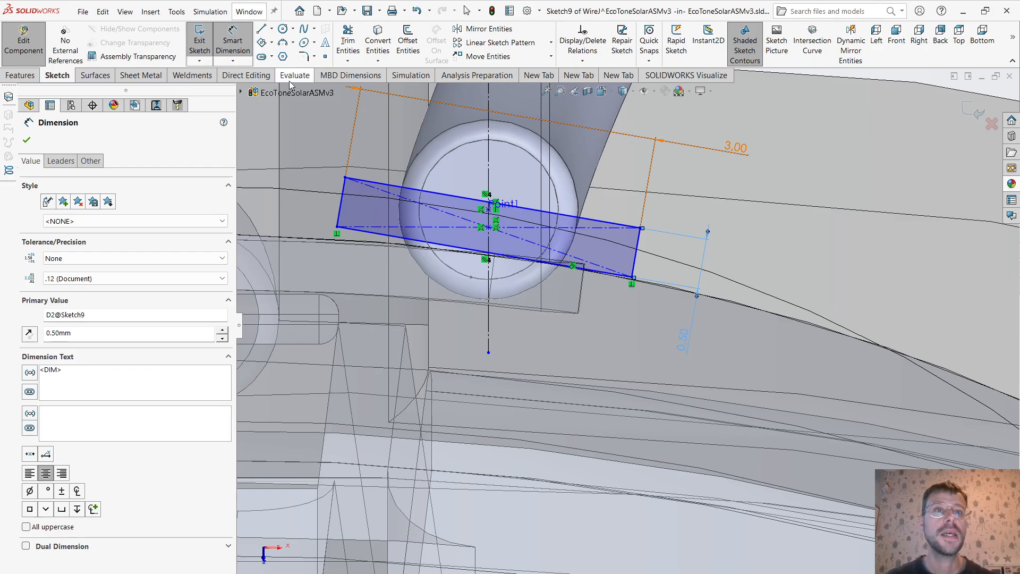
# Round all four corners of the terminal rectangle with 0.2 mm sketch fillets.
pyautogui.click(304, 56)
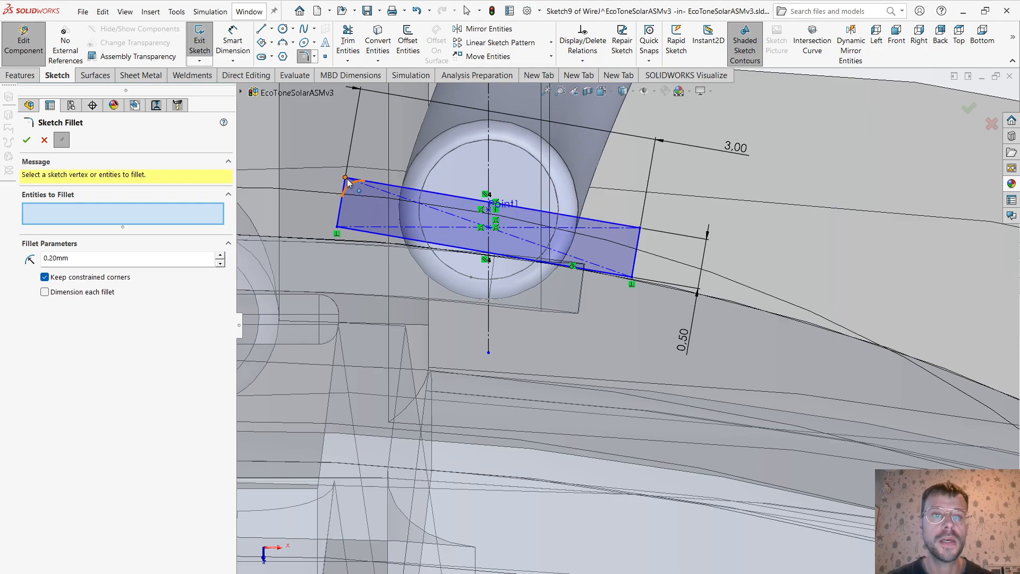
pyautogui.click(337, 234)
pyautogui.click(338, 236)
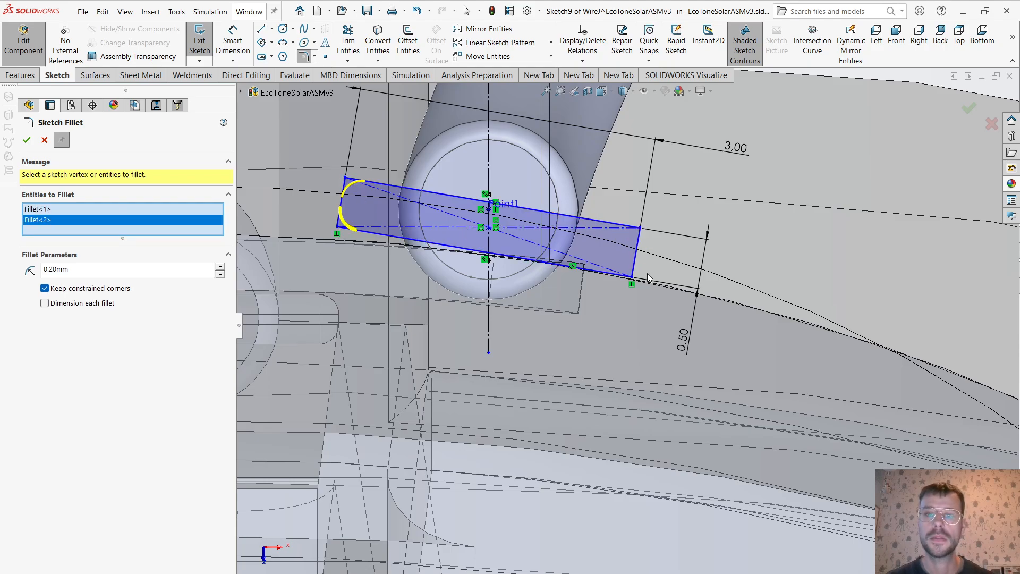
pyautogui.click(632, 278)
pyautogui.click(641, 229)
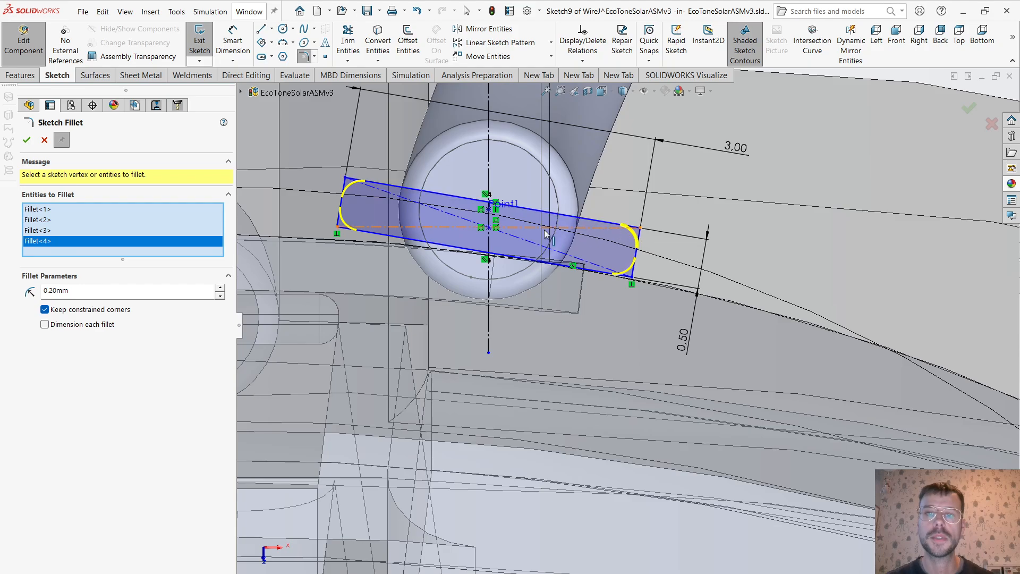
pyautogui.click(27, 140)
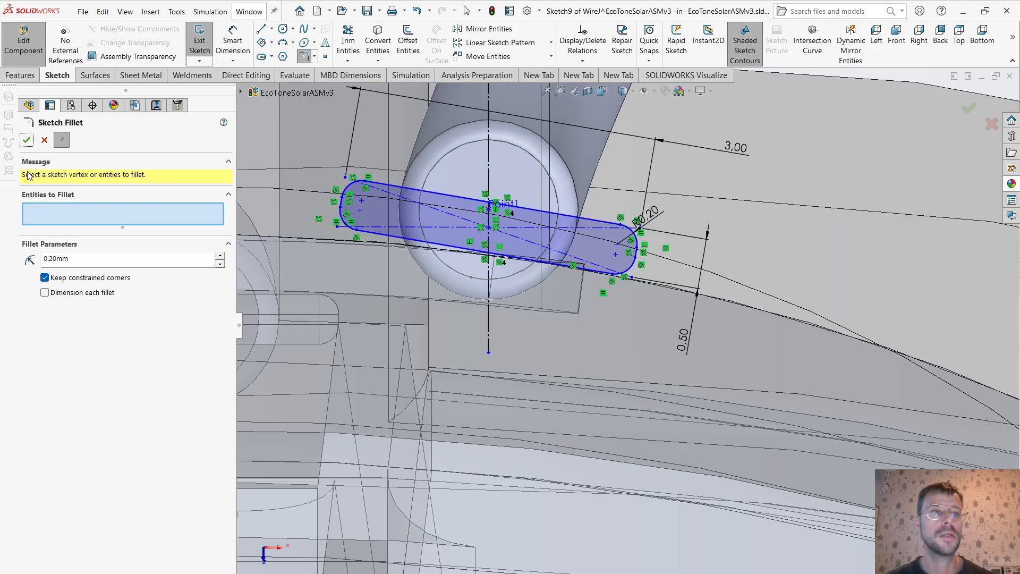
pyautogui.click(27, 140)
# Extrude the rounded rectangle 4.2 mm as a blind boss merged with the speaker end of the wire.
pyautogui.scroll(4, 624, 324)
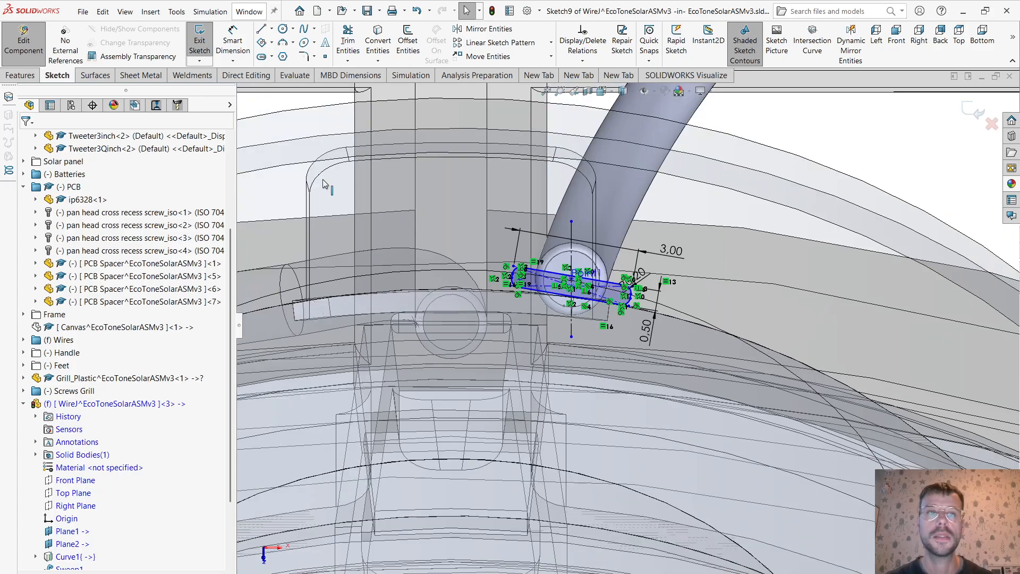
pyautogui.click(22, 75)
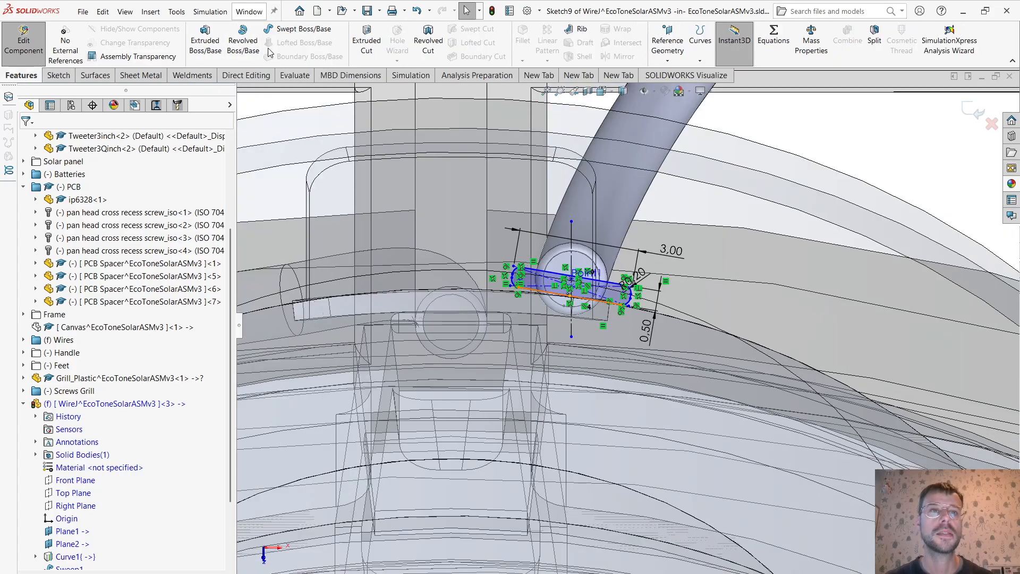
pyautogui.click(206, 40)
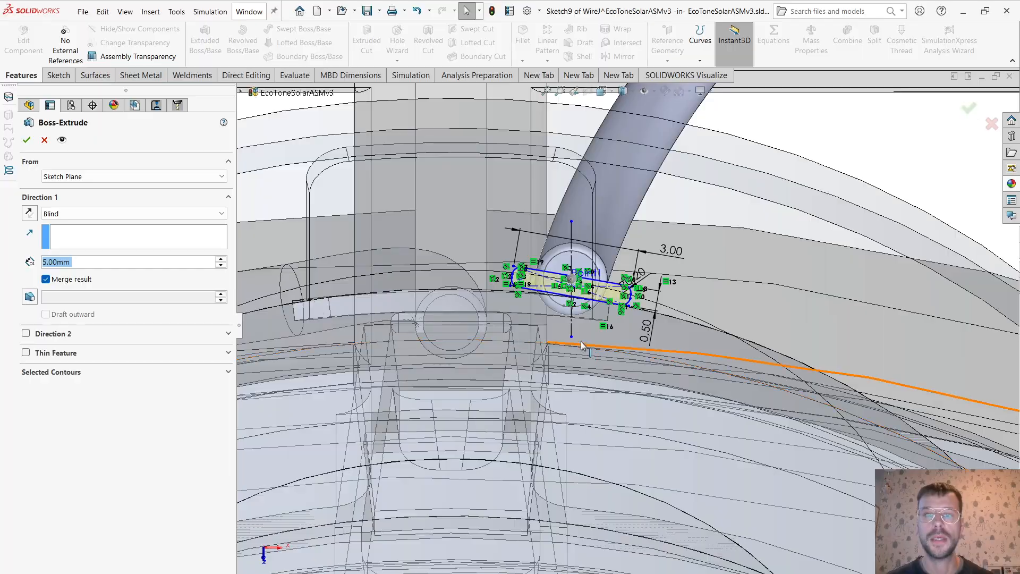
pyautogui.moveTo(581, 343)
pyautogui.mouseDown(button='middle')
pyautogui.moveTo(604, 342)
pyautogui.moveTo(619, 363)
pyautogui.mouseUp(button='middle')
pyautogui.scroll(2, 620, 363)
pyautogui.scroll(-2, 366, 234)
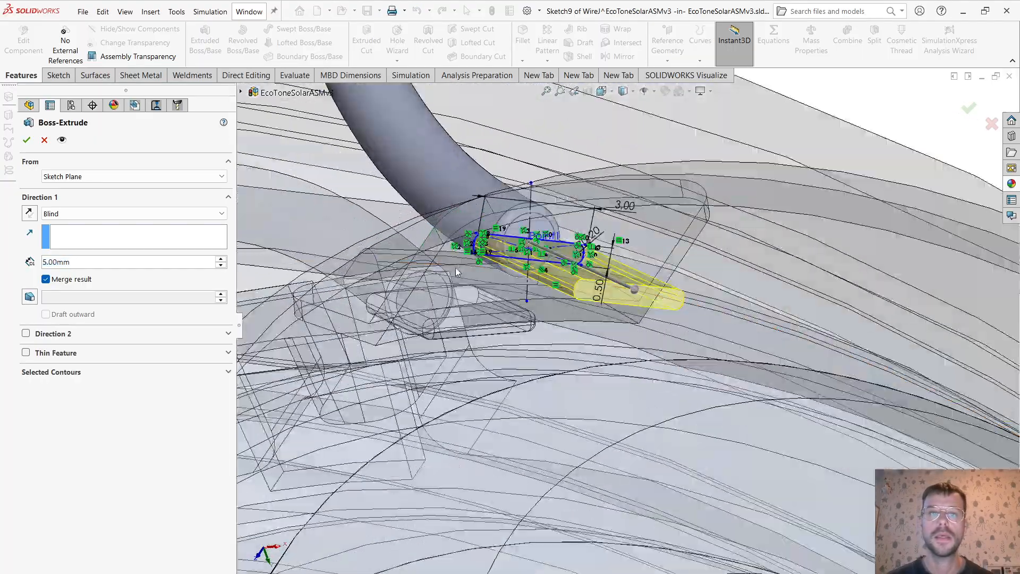
pyautogui.moveTo(455, 267); pyautogui.dragTo(586, 309, button='middle')
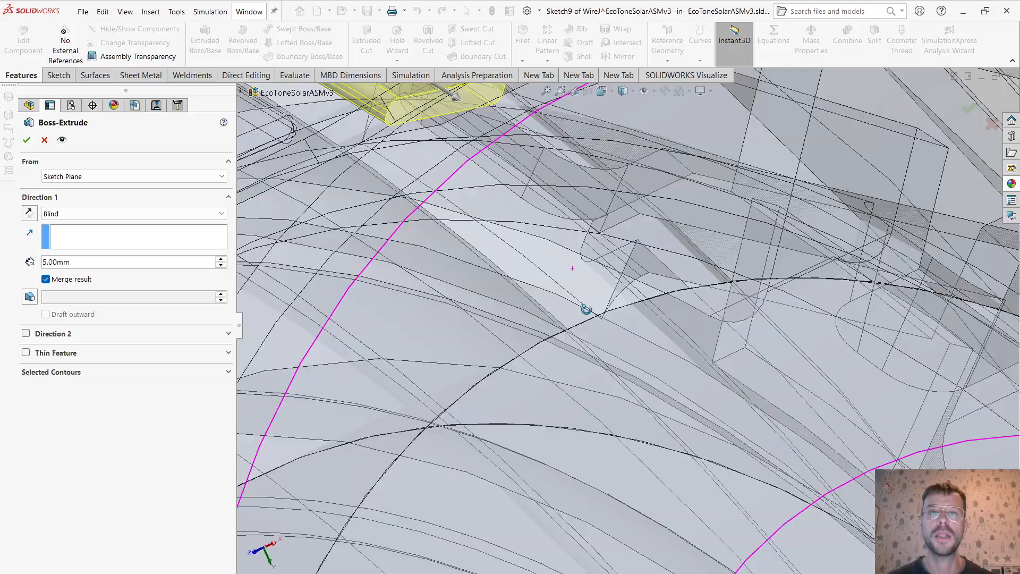
pyautogui.scroll(6, 491, 242)
pyautogui.scroll(-3, 499, 217)
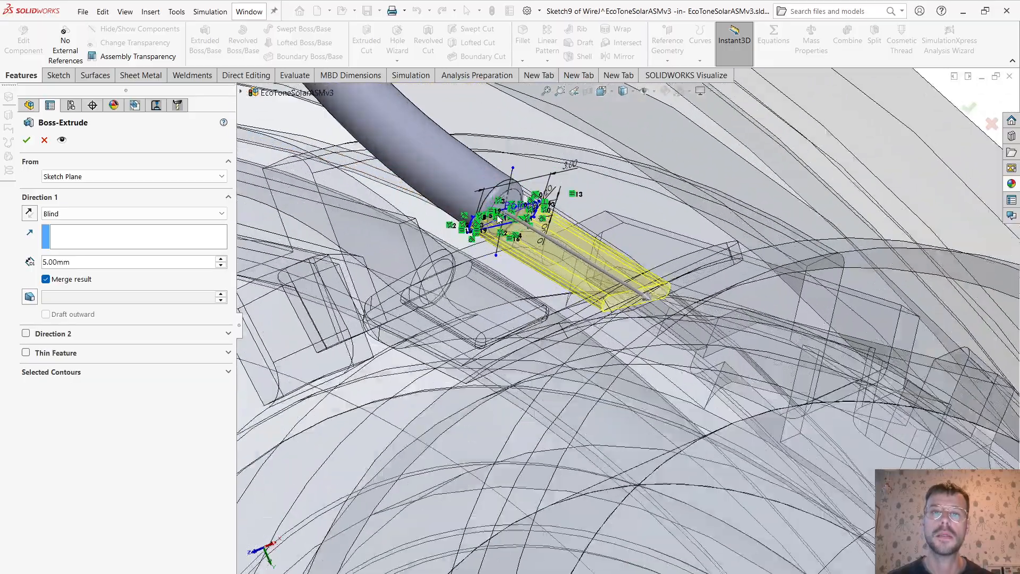
pyautogui.moveTo(500, 217)
pyautogui.mouseDown(button='middle')
pyautogui.moveTo(572, 300)
pyautogui.moveTo(589, 253)
pyautogui.mouseUp(button='middle')
pyautogui.moveTo(737, 367); pyautogui.dragTo(726, 363)
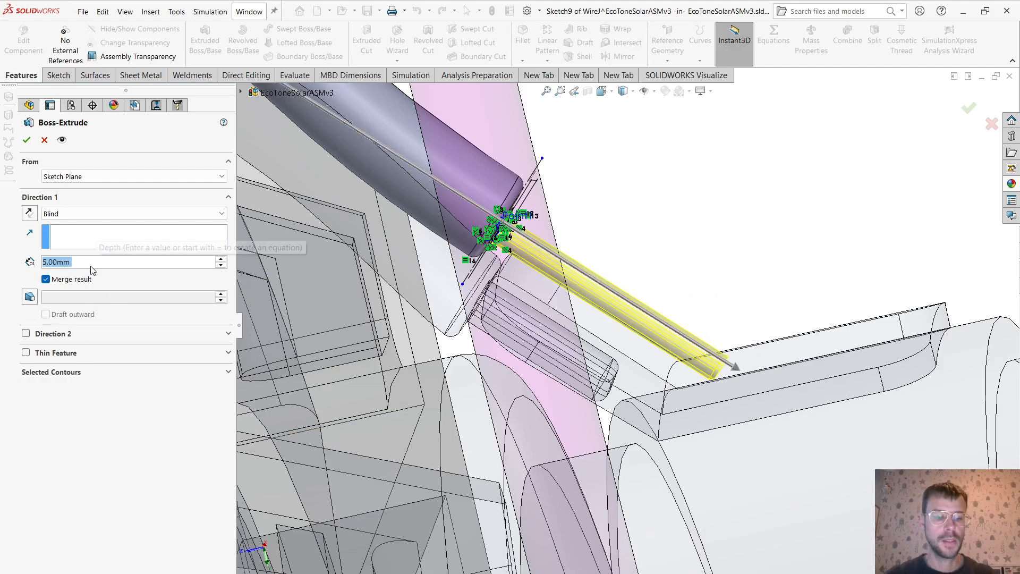
pyautogui.write('3')
pyautogui.press('Return')
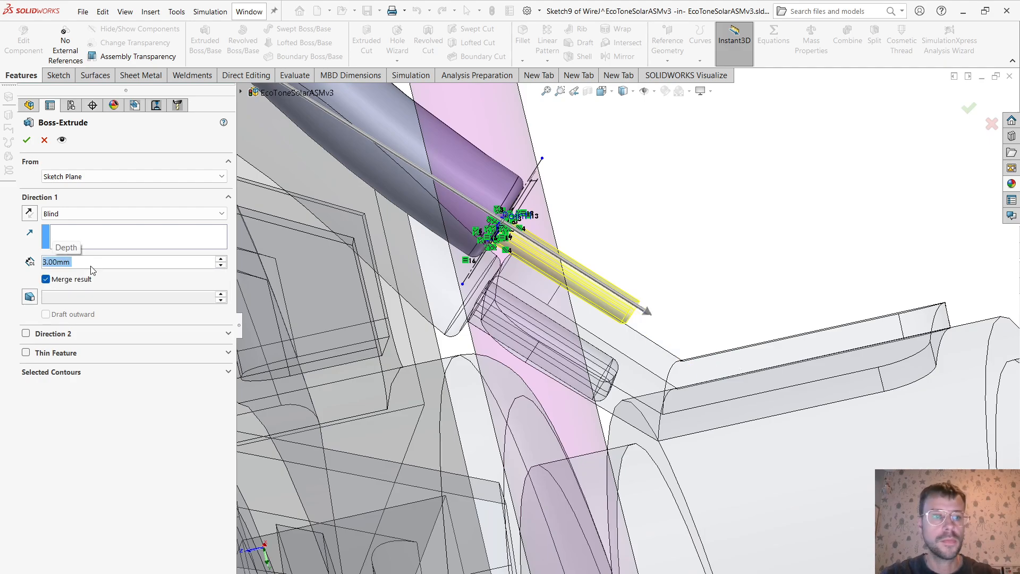
pyautogui.write('4')
pyautogui.press('Return')
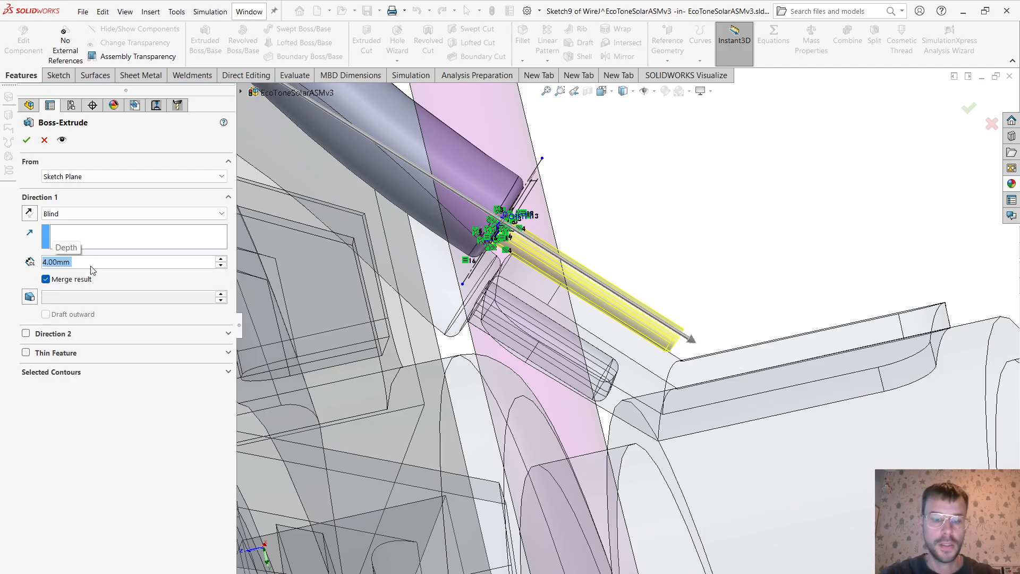
pyautogui.write('4.2')
pyautogui.press('Return')
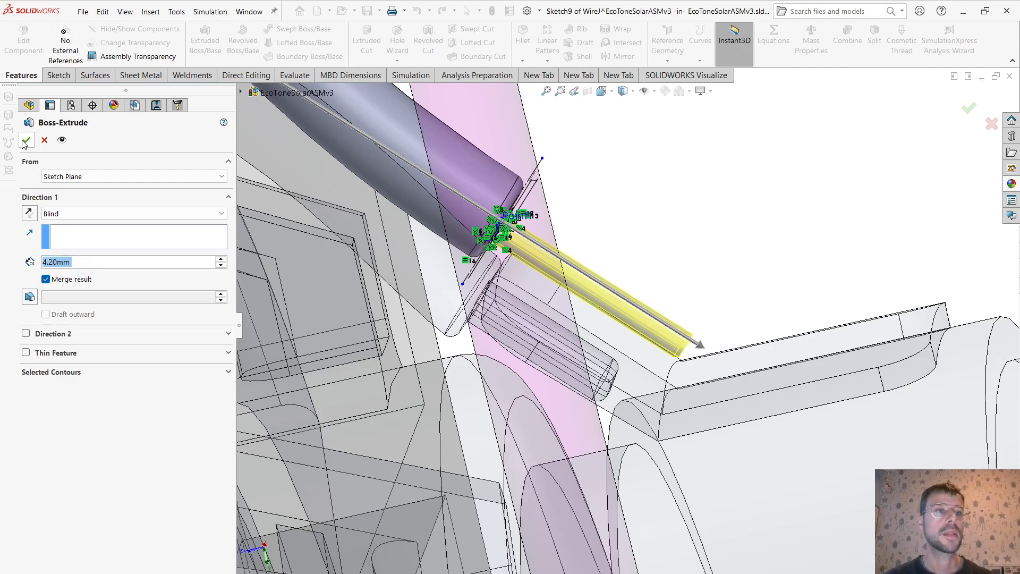
pyautogui.press('Return')
# Fillet the end faces of the speaker and PCB terminals with a 0.2 mm radius and finish editing the wire in the assembly.
pyautogui.moveTo(761, 333); pyautogui.dragTo(739, 340, button='middle')
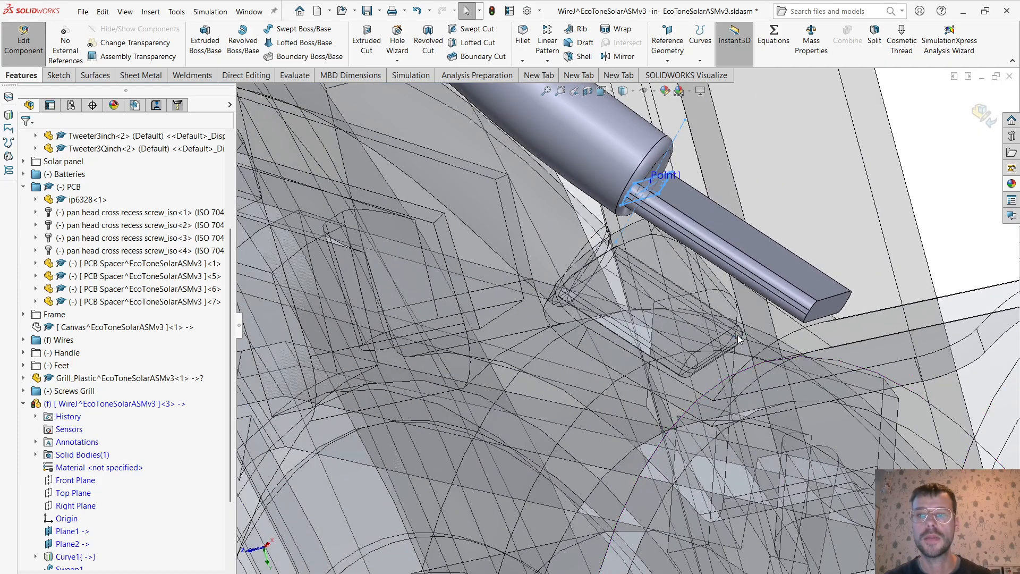
pyautogui.click(523, 37)
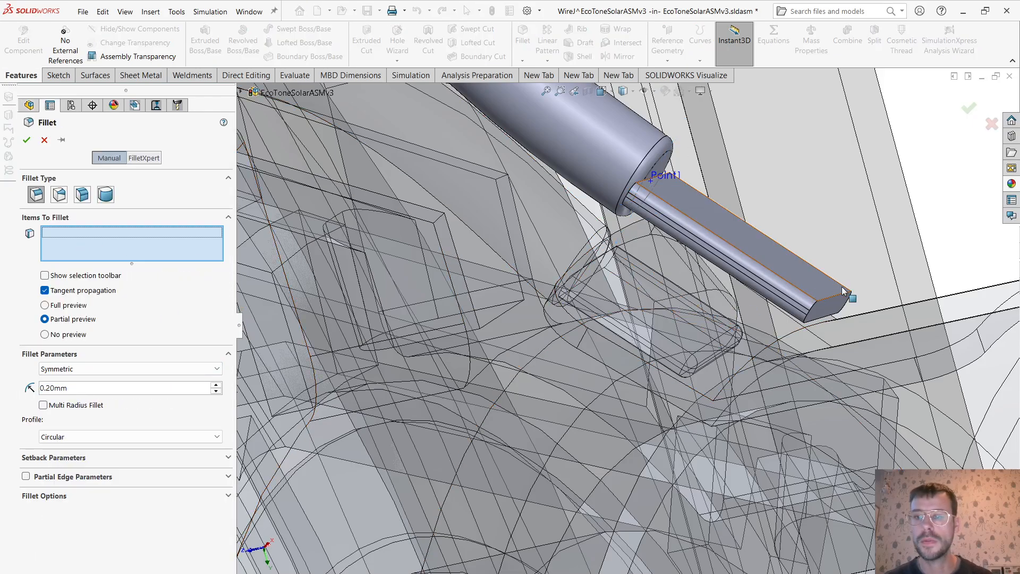
pyautogui.click(832, 306)
pyautogui.scroll(10, 899, 340)
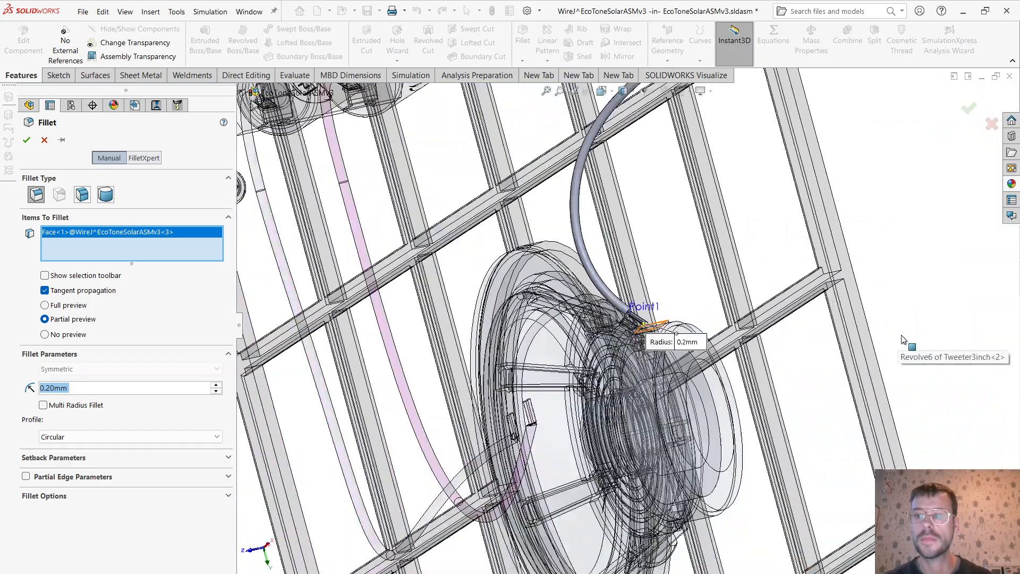
pyautogui.scroll(-10, 611, 268)
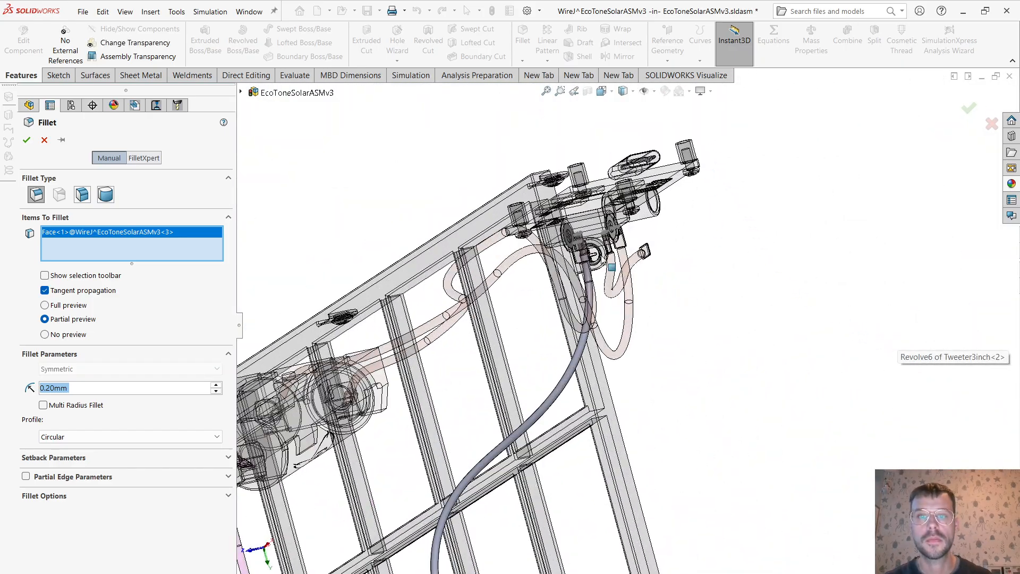
pyautogui.scroll(-8, 572, 254)
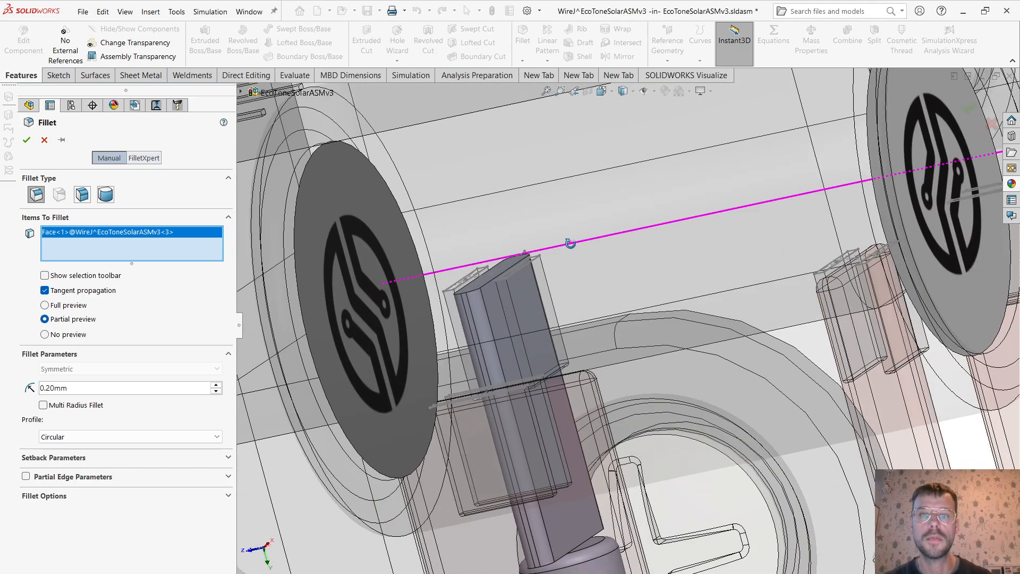
pyautogui.moveTo(570, 243); pyautogui.dragTo(513, 250, button='middle')
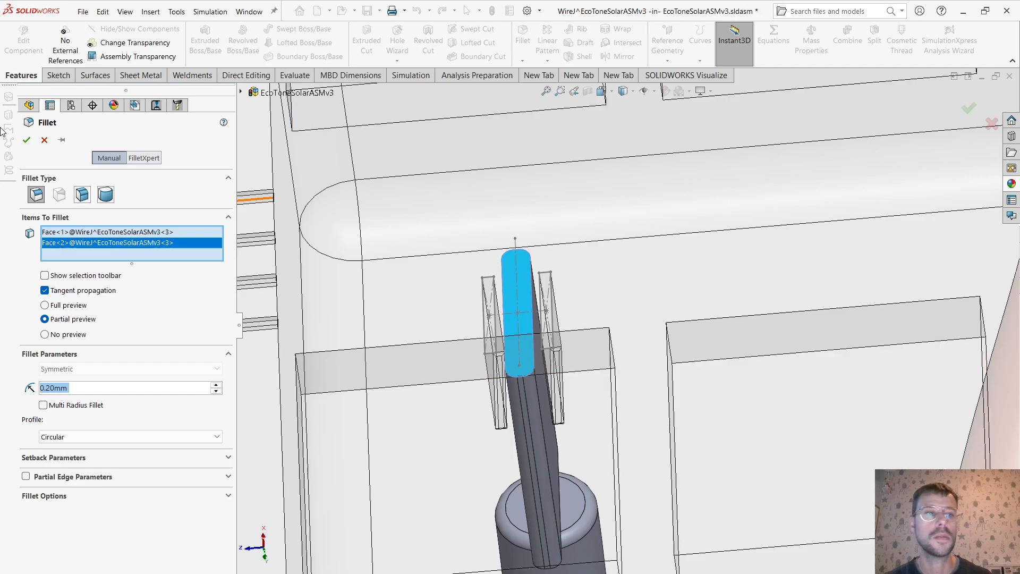
pyautogui.scroll(7, 597, 319)
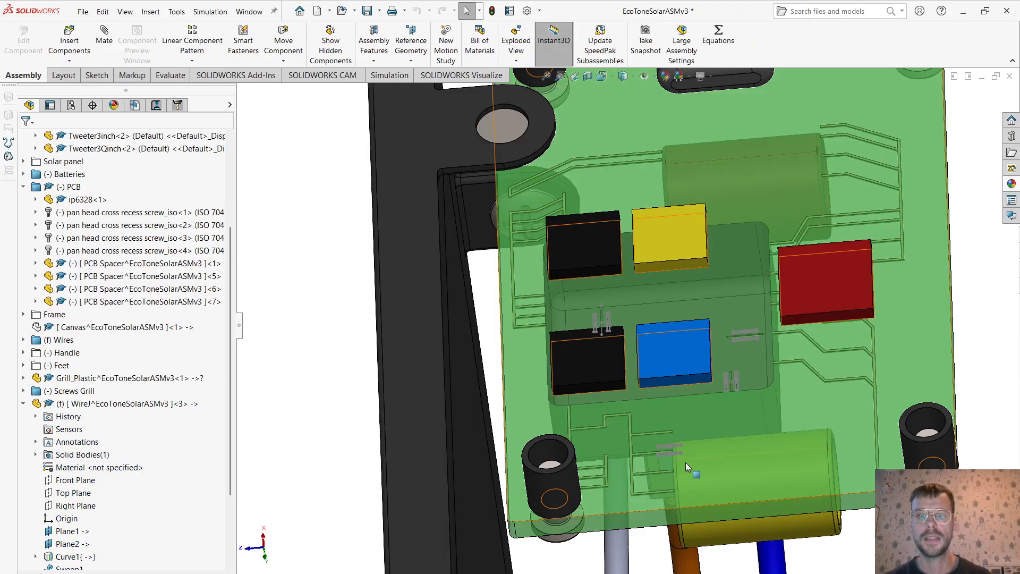
# Examine the new wire's route between the PCB and the speaker from several angles in the assembly.
pyautogui.scroll(4, 690, 469)
pyautogui.moveTo(784, 497); pyautogui.dragTo(646, 334, button='middle')
pyautogui.scroll(7, 809, 560)
pyautogui.scroll(-2, 806, 560)
pyautogui.scroll(-2, 668, 481)
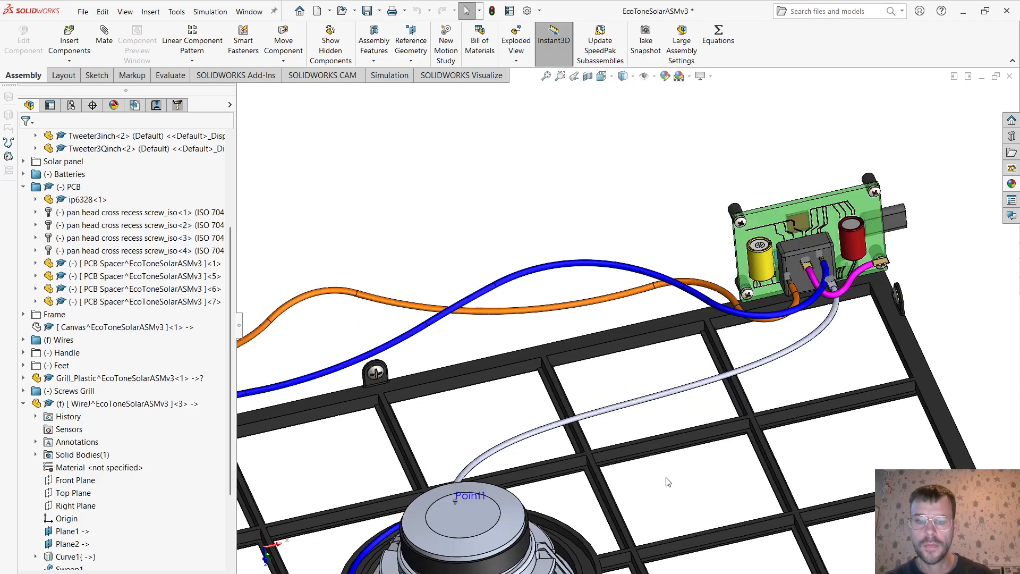
pyautogui.moveTo(681, 503); pyautogui.dragTo(441, 479, button='middle')
pyautogui.scroll(1, 599, 400)
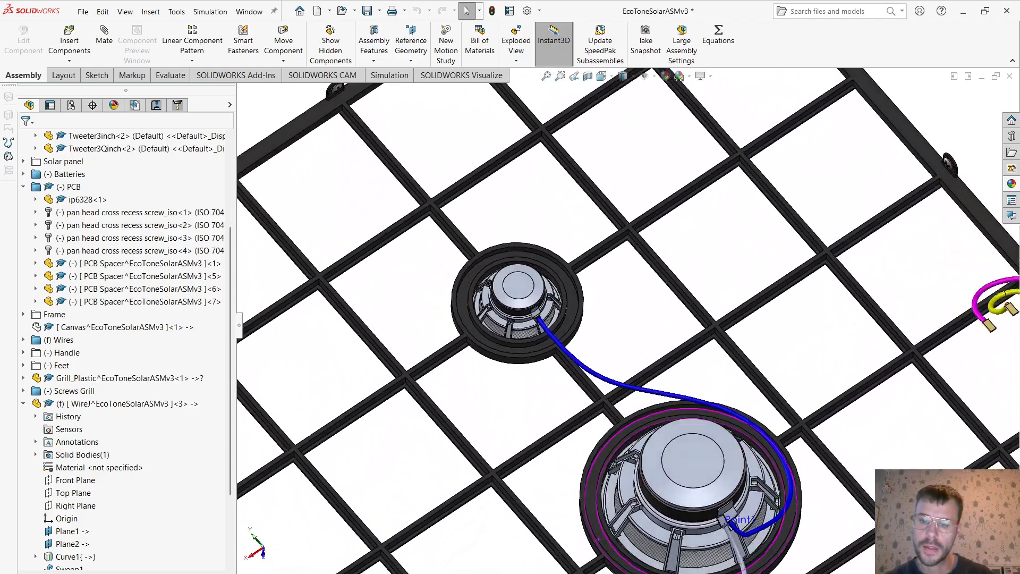
pyautogui.moveTo(621, 492); pyautogui.dragTo(689, 484, button='middle')
pyautogui.scroll(4, 691, 486)
pyautogui.scroll(1, 686, 485)
pyautogui.scroll(-5, 646, 452)
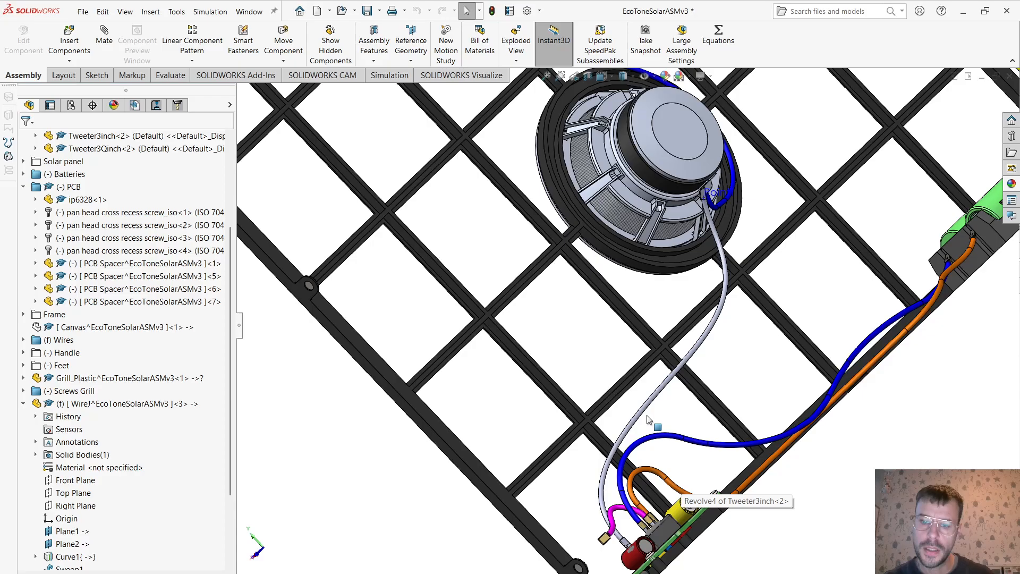
pyautogui.scroll(-2, 649, 421)
pyautogui.moveTo(649, 421); pyautogui.dragTo(633, 406, button='middle')
pyautogui.scroll(2, 459, 303)
pyautogui.scroll(-2, 451, 277)
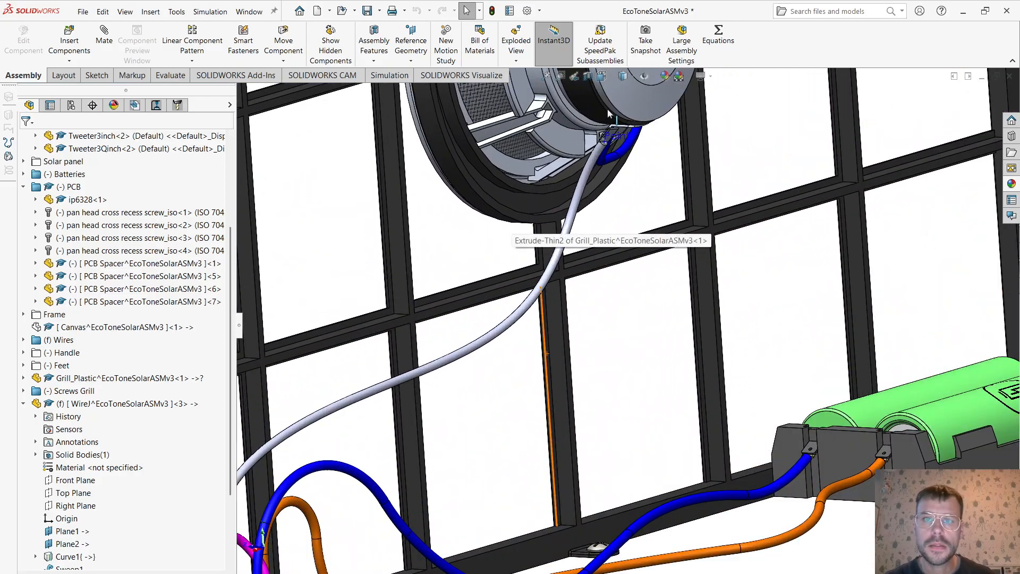
# Check up close how the wire's terminals meet the speaker and the PCB connector.
pyautogui.scroll(-5, 608, 108)
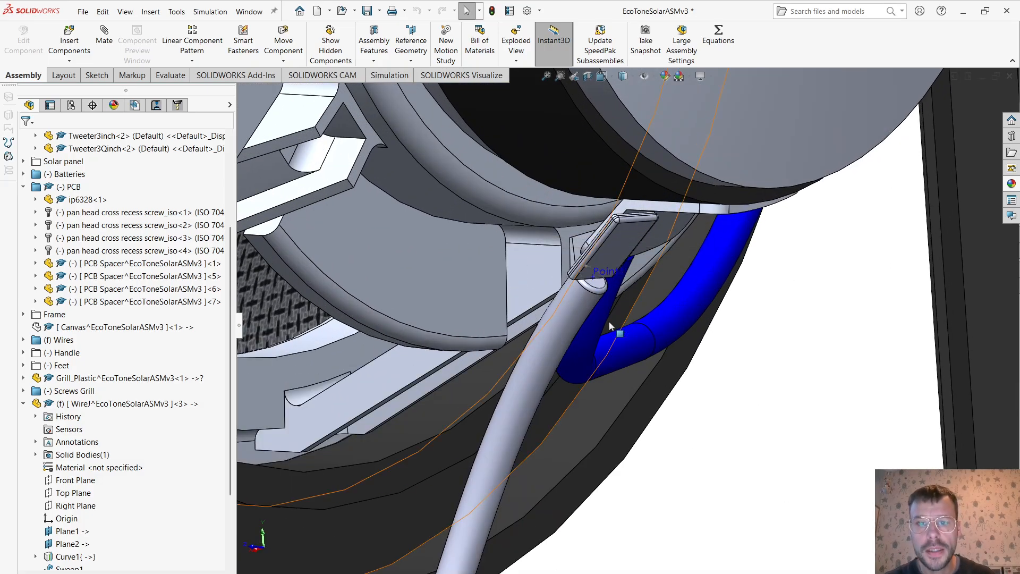
pyautogui.scroll(6, 609, 321)
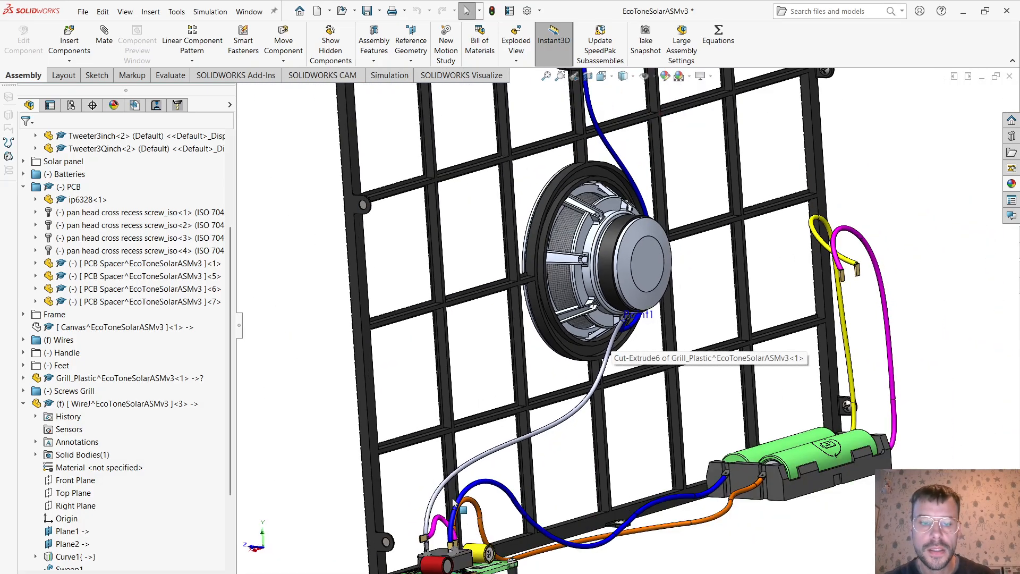
pyautogui.scroll(-6, 455, 501)
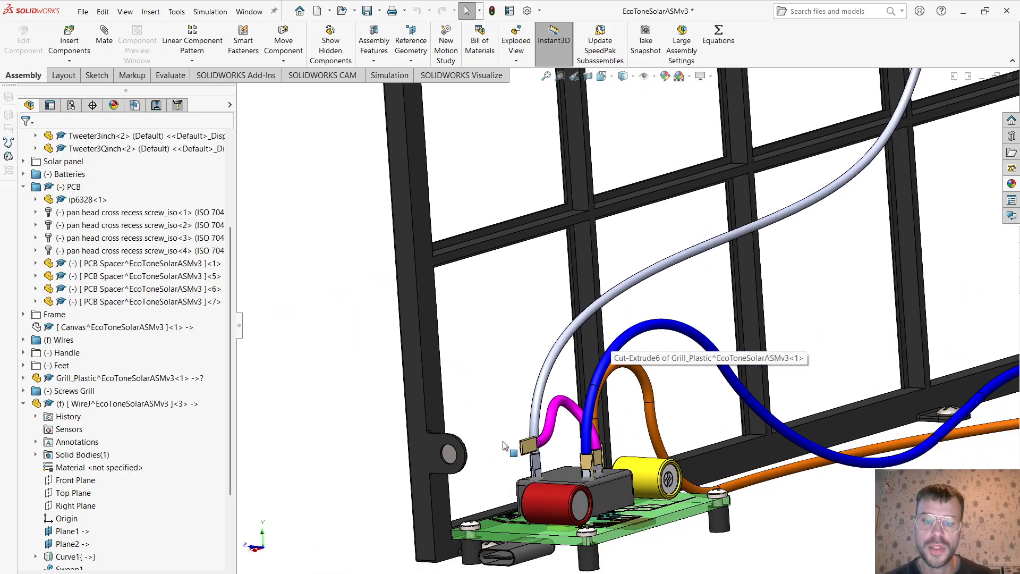
pyautogui.scroll(3, 505, 445)
pyautogui.scroll(2, 766, 192)
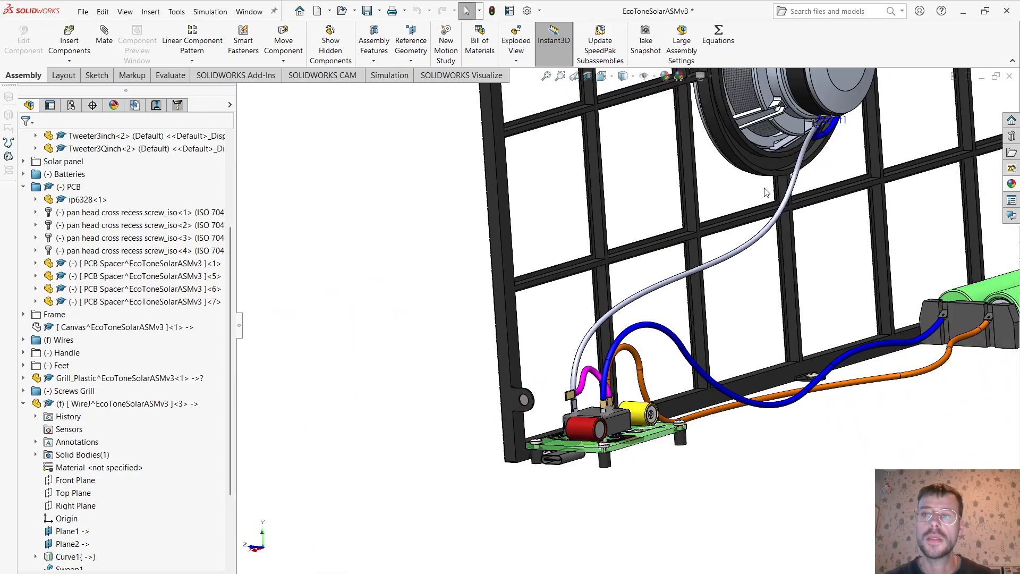
# Open the new wire part from the assembly in its own window.
pyautogui.scroll(-2, 752, 204)
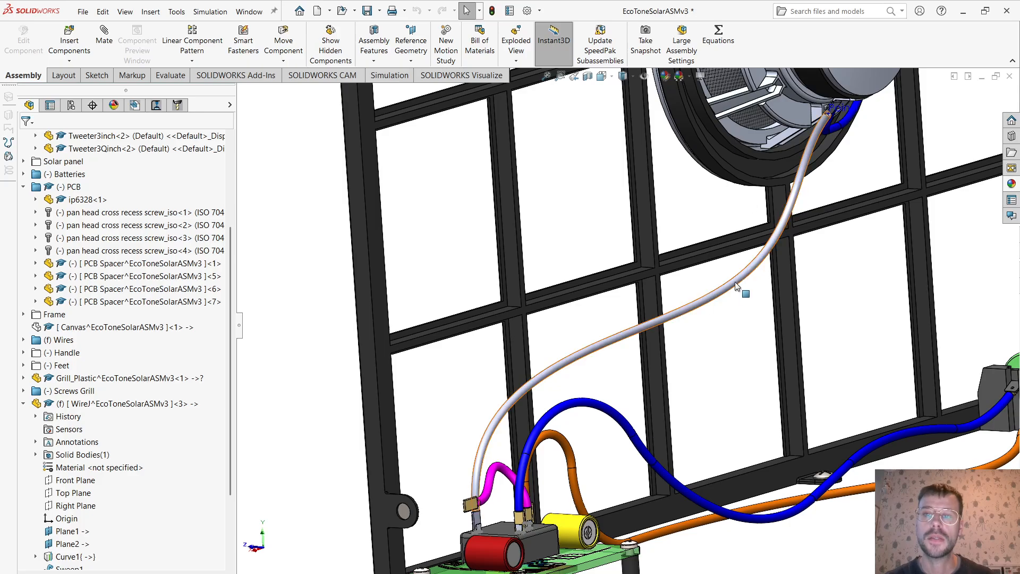
pyautogui.rightClick(736, 286)
pyautogui.click(750, 177)
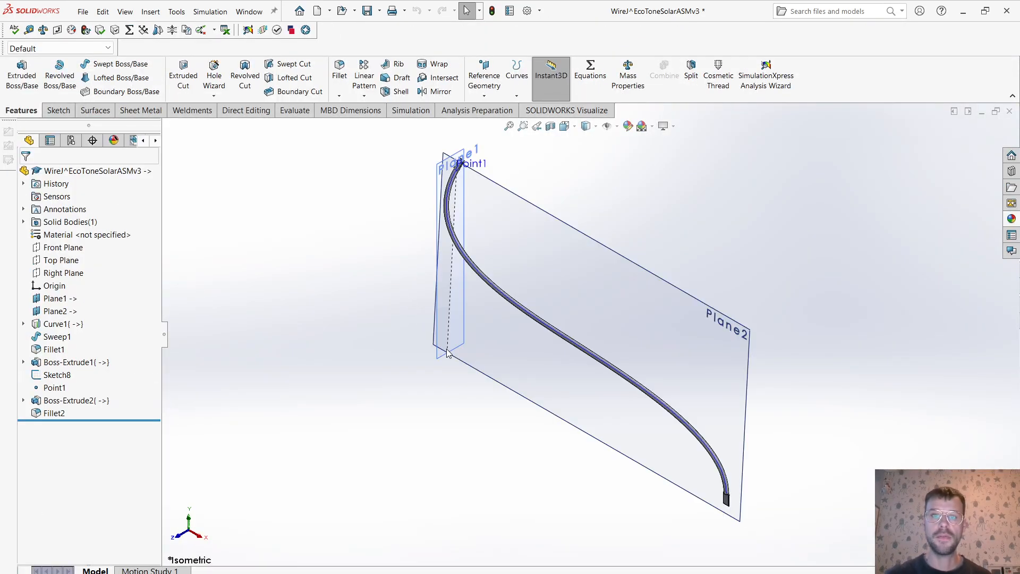
# Hide Plane2, Point1 and Plane1 in the wire part.
pyautogui.rightClick(578, 257)
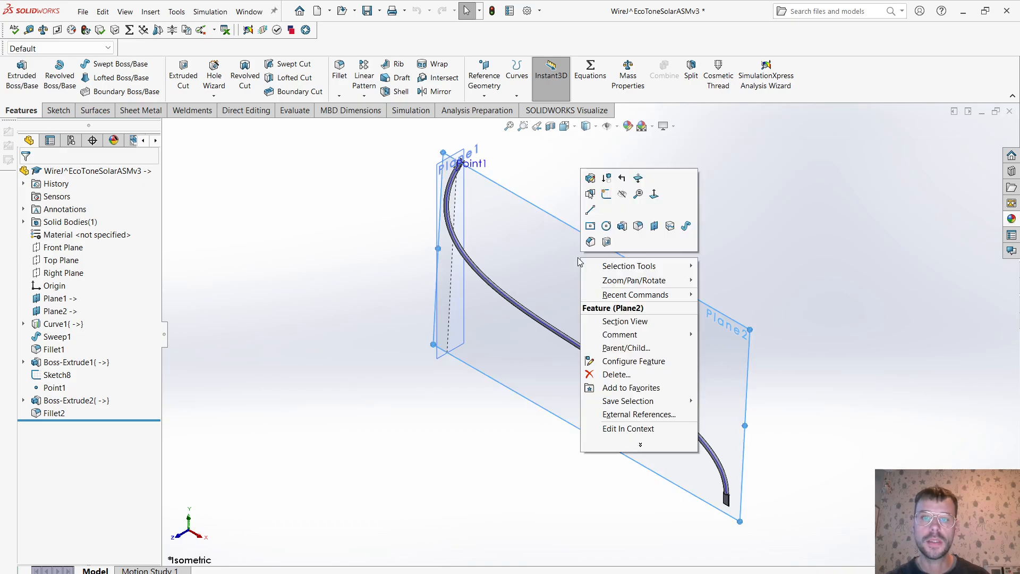
pyautogui.click(620, 197)
pyautogui.rightClick(448, 172)
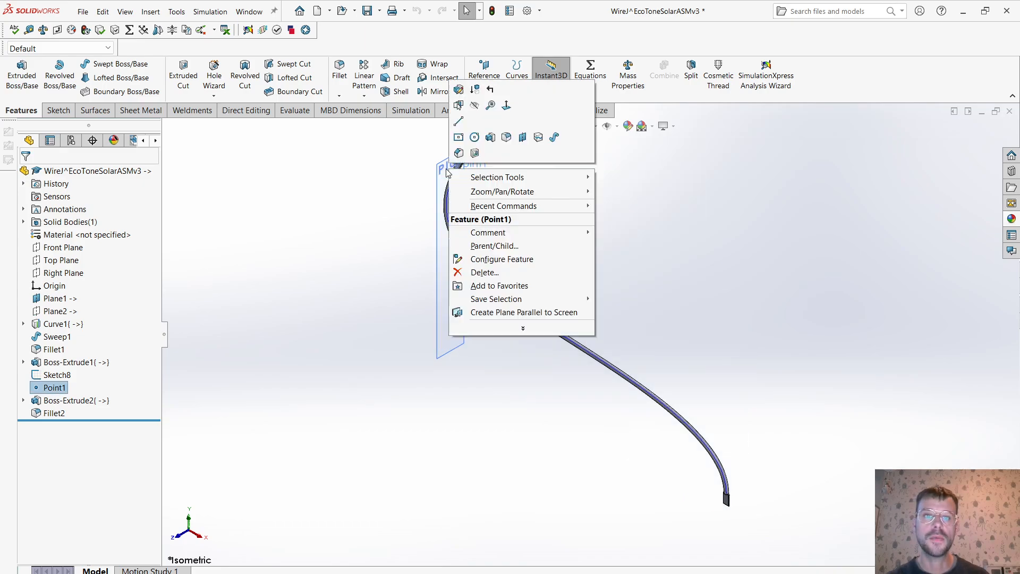
pyautogui.click(474, 105)
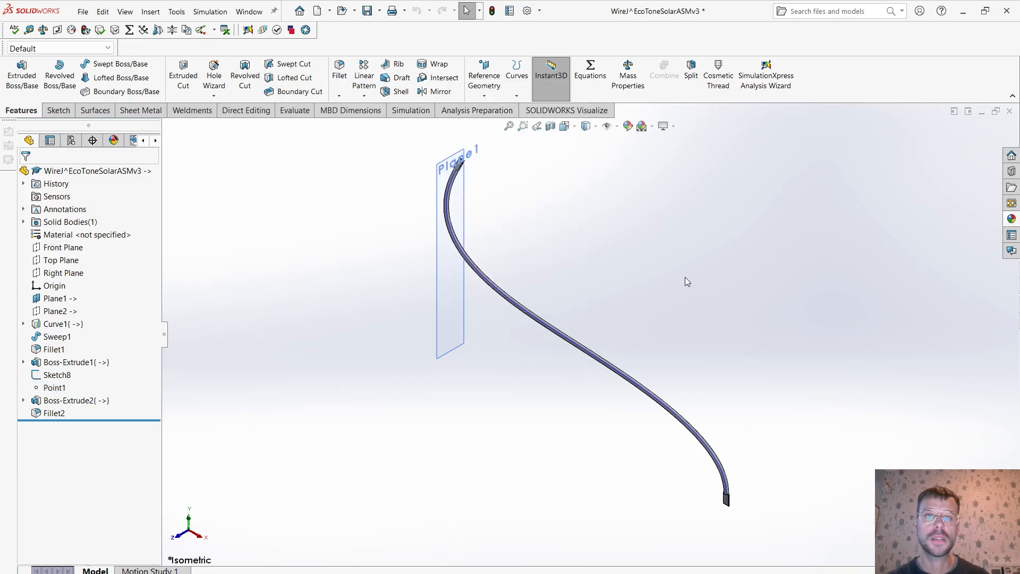
pyautogui.rightClick(448, 172)
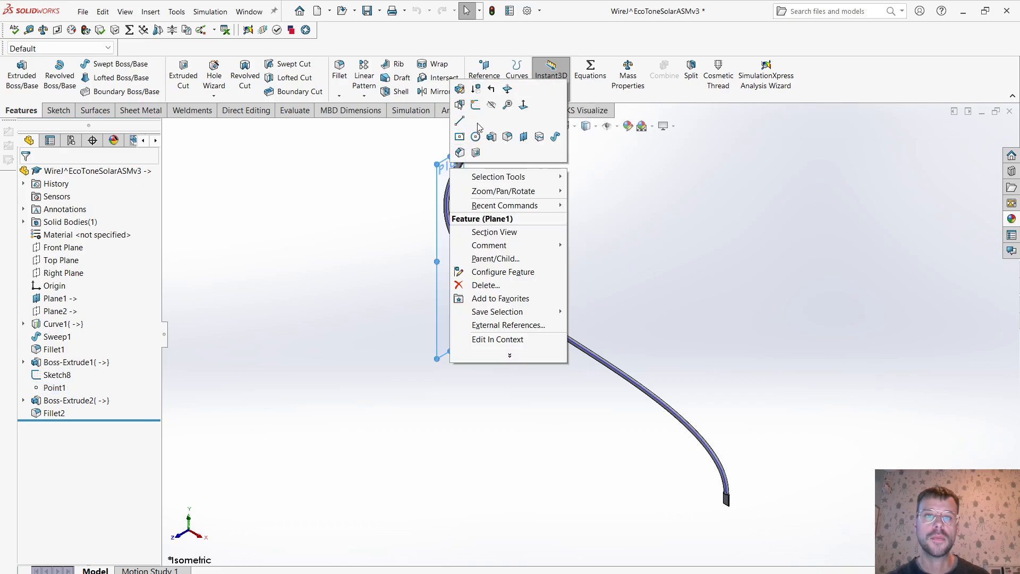
pyautogui.click(493, 105)
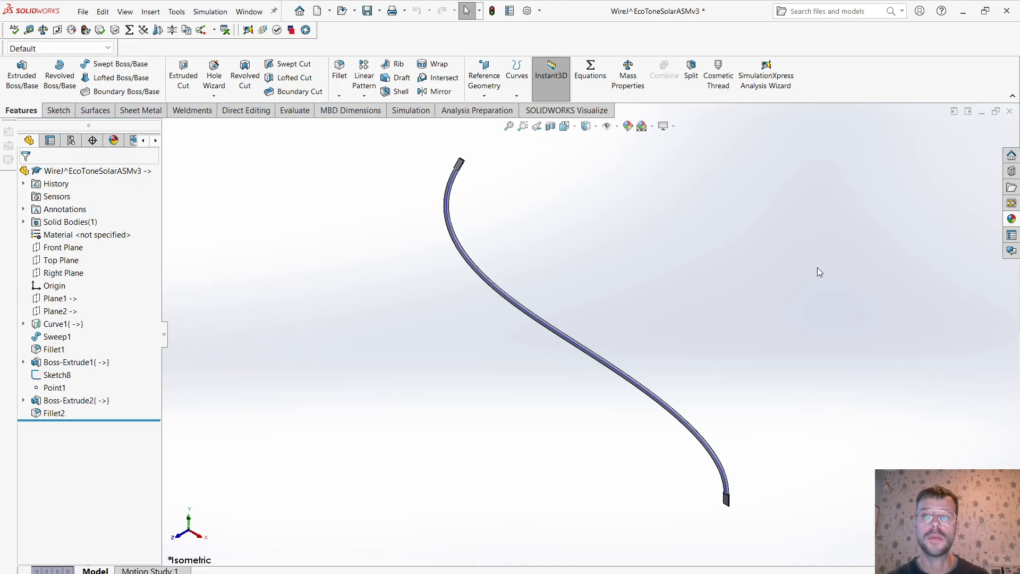
# Apply the matte rubber appearance to the whole wire body.
pyautogui.scroll(-2, 819, 272)
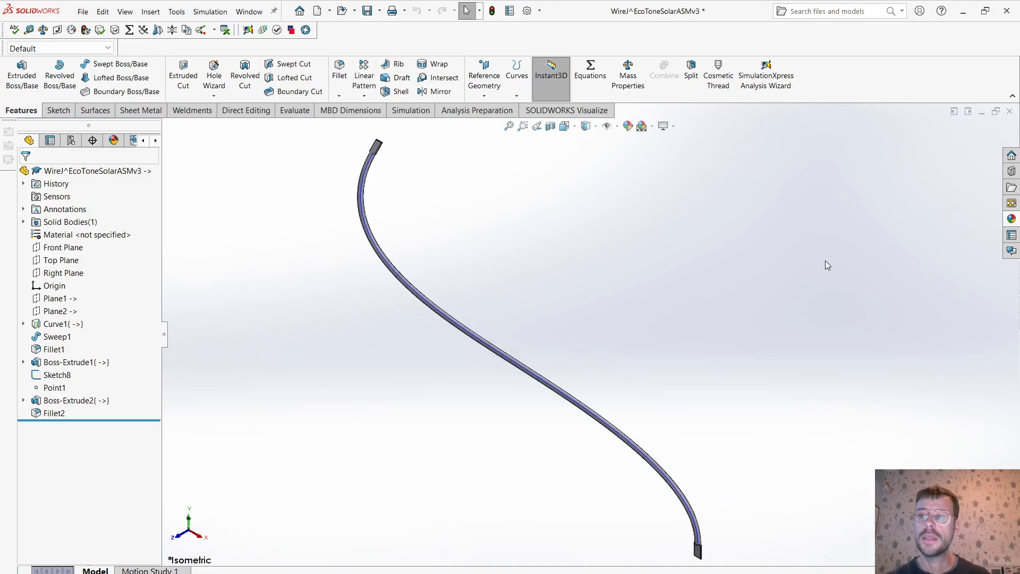
pyautogui.click(1012, 220)
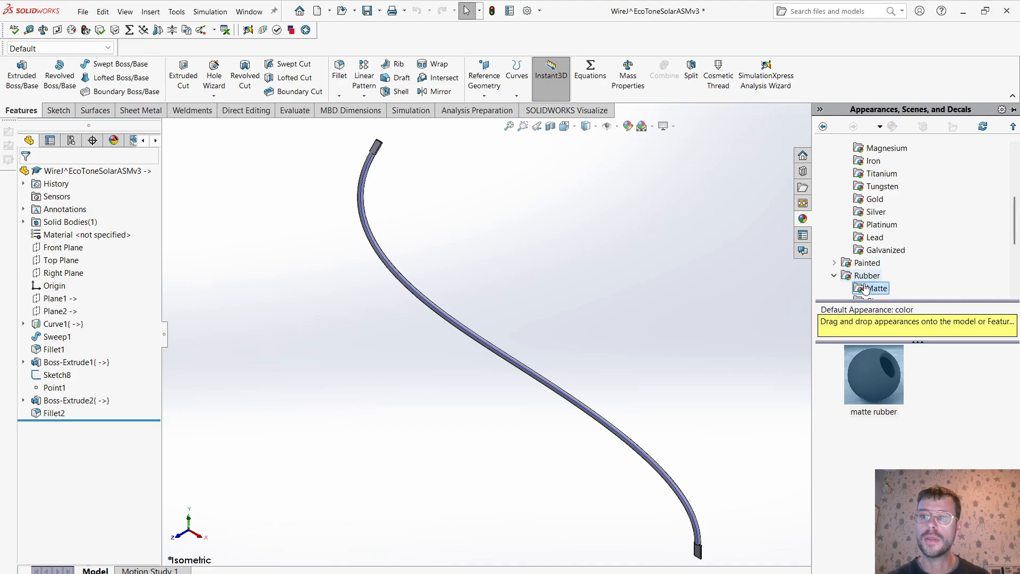
pyautogui.moveTo(872, 382); pyautogui.dragTo(506, 360)
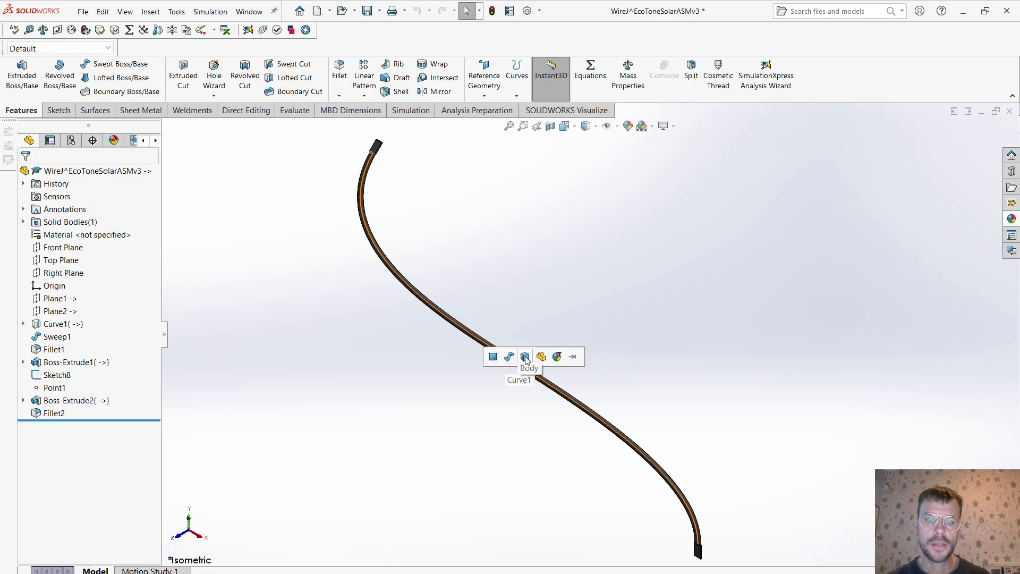
pyautogui.click(525, 357)
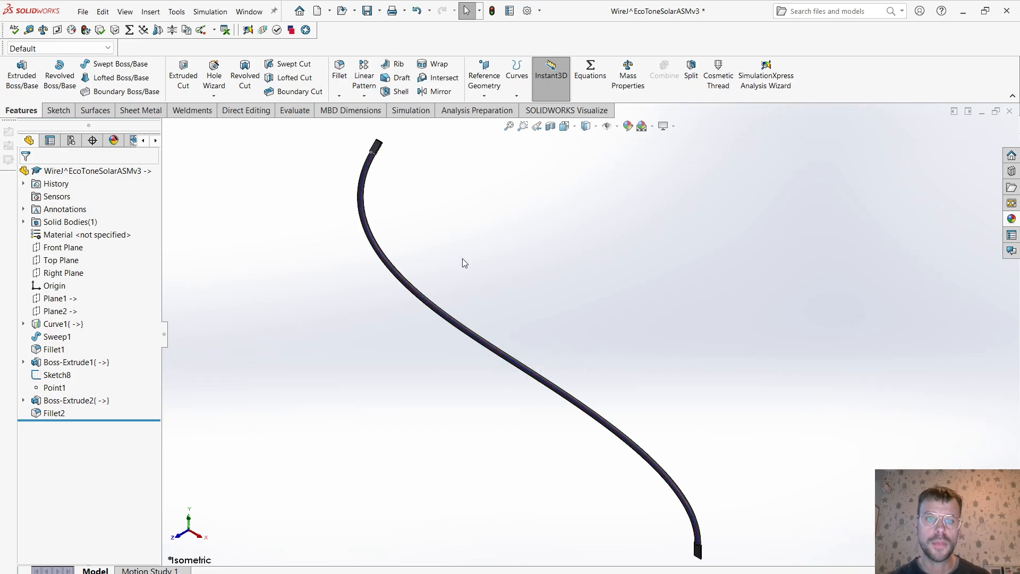
# Change the colour of the wire's matte rubber appearance to yellow from the standard swatches.
pyautogui.click(112, 144)
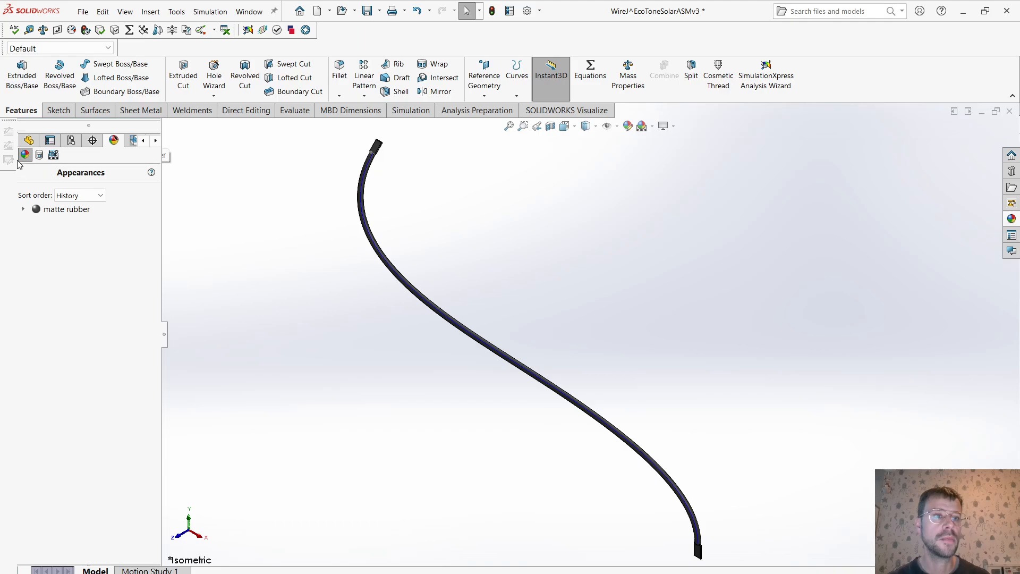
pyautogui.click(64, 209)
pyautogui.rightClick(64, 210)
pyautogui.click(78, 233)
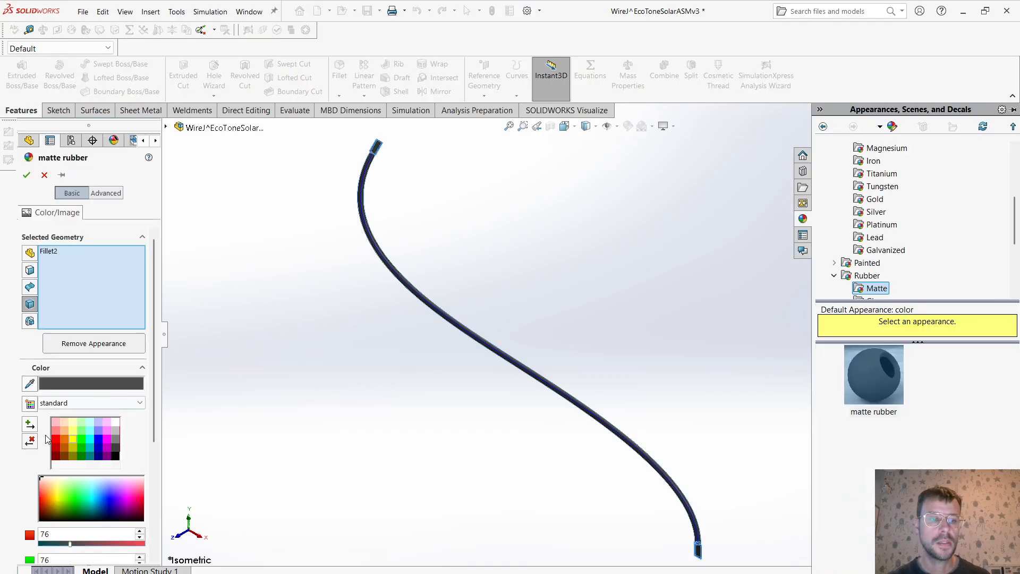
pyautogui.click(72, 439)
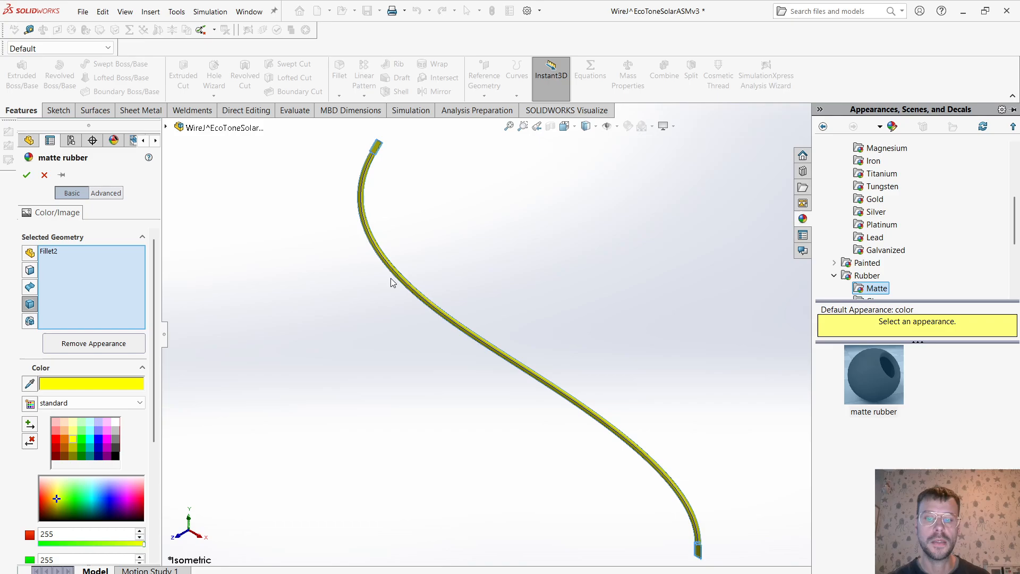
pyautogui.click(26, 176)
# Apply the brushed brass metal appearance to the flat terminal extrusion at the wire's lower end.
pyautogui.scroll(-8, 712, 544)
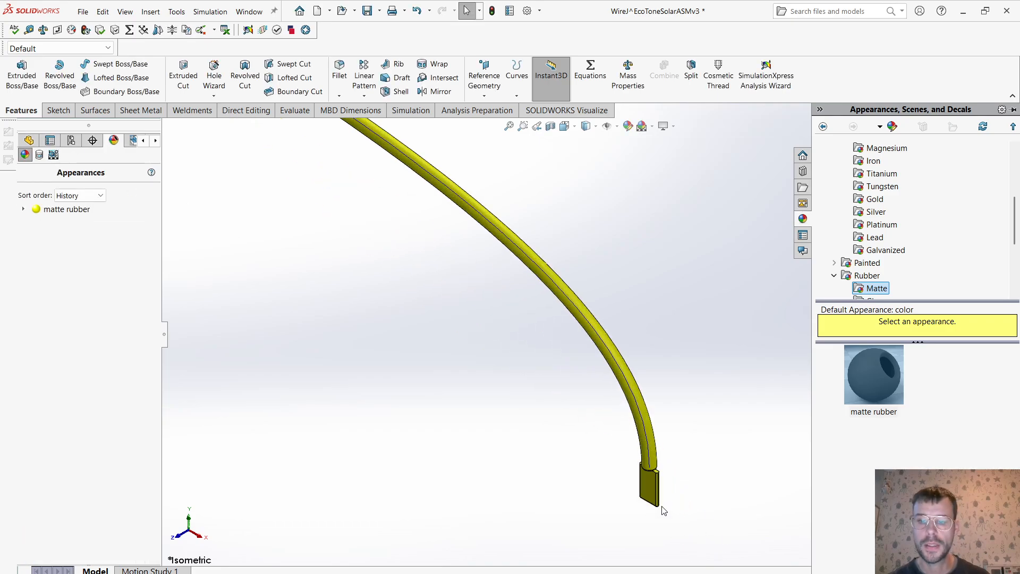
pyautogui.scroll(4, 875, 190)
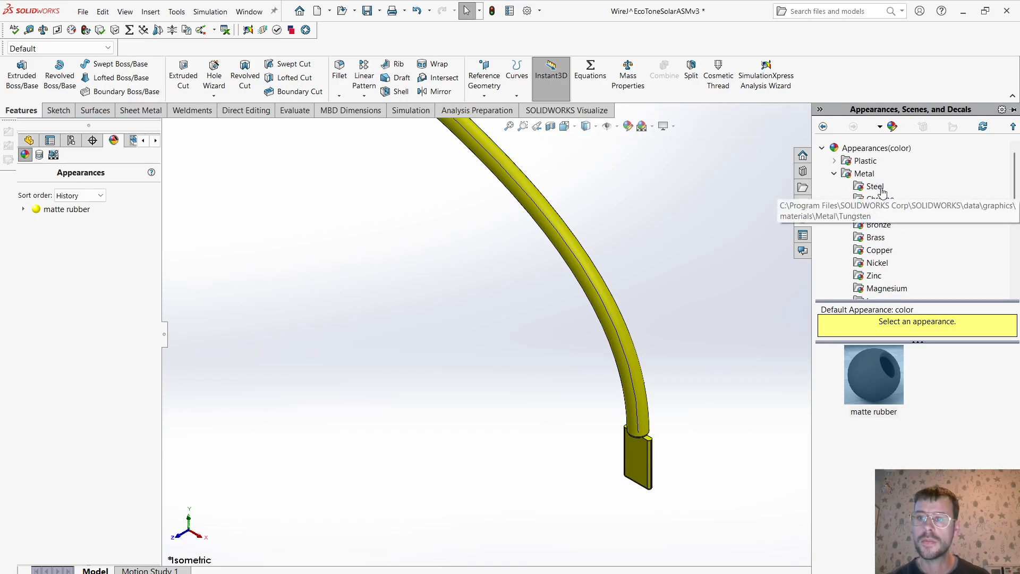
pyautogui.click(874, 237)
pyautogui.click(884, 475)
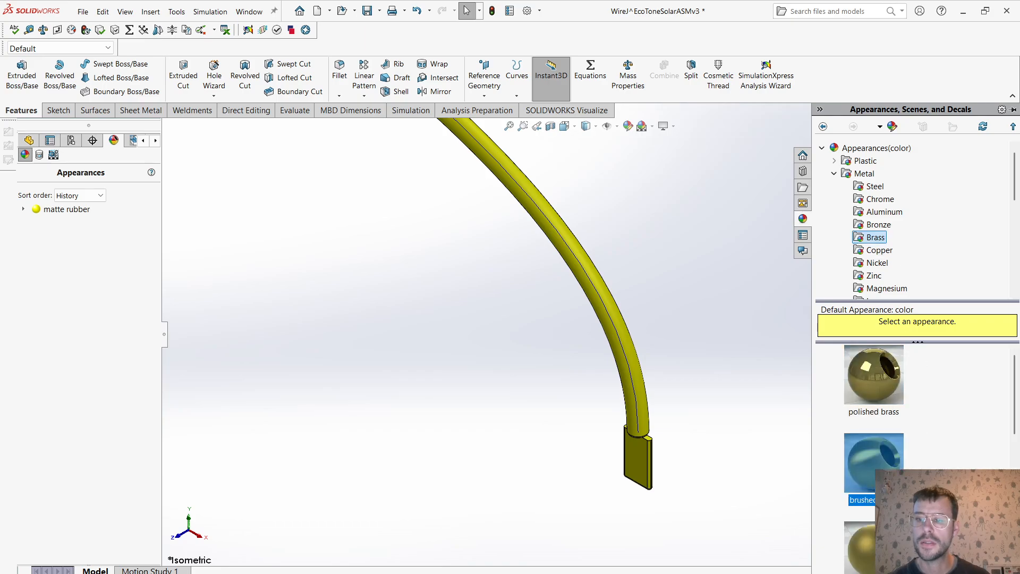
pyautogui.moveTo(872, 465)
pyautogui.mouseDown()
pyautogui.moveTo(756, 478)
pyautogui.moveTo(631, 461)
pyautogui.mouseUp()
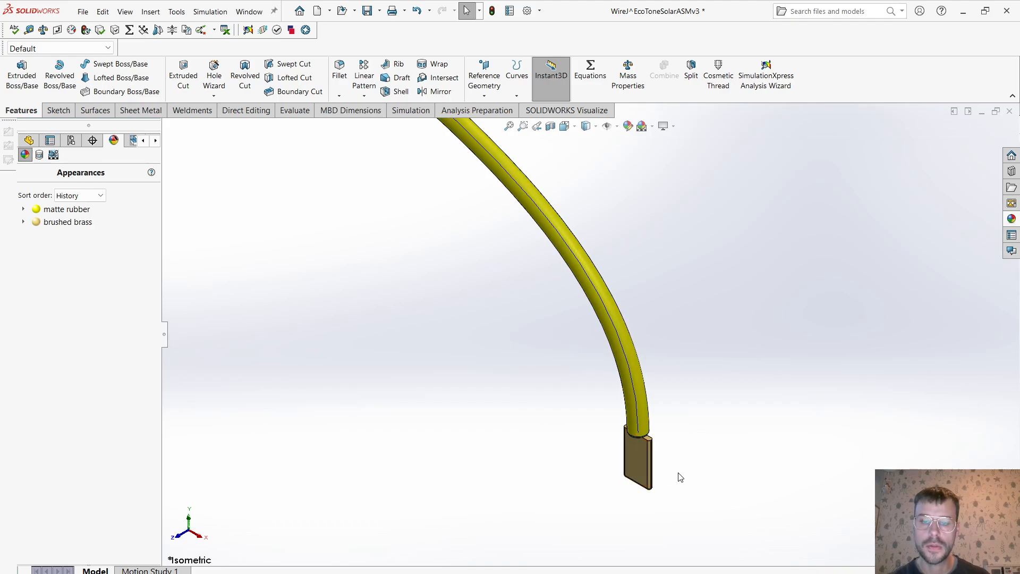
# Edit the brushed brass appearance to include the tangent fillet faces around the lower terminal's end.
pyautogui.moveTo(681, 476); pyautogui.dragTo(718, 341, button='middle')
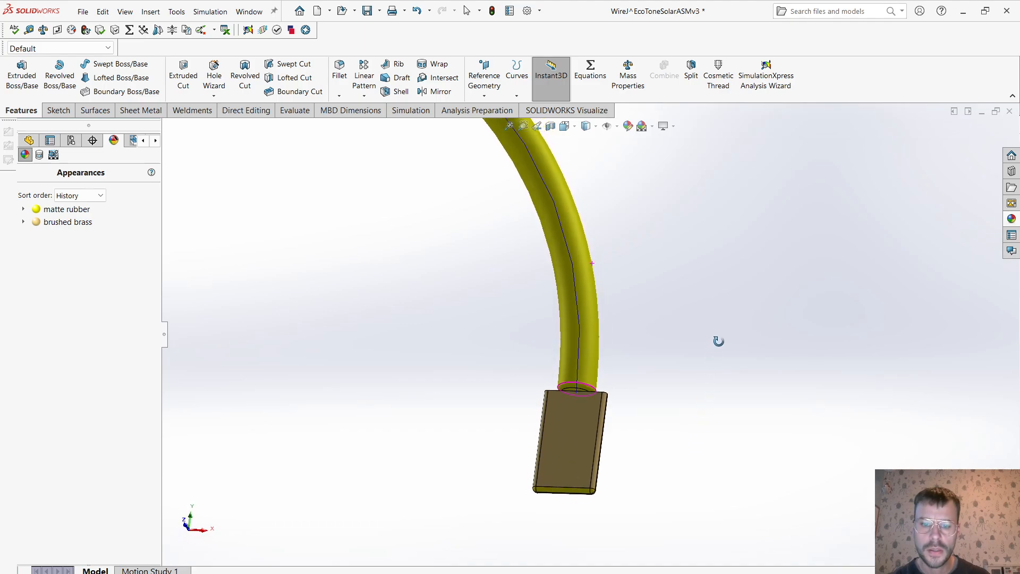
pyautogui.rightClick(58, 228)
pyautogui.click(97, 249)
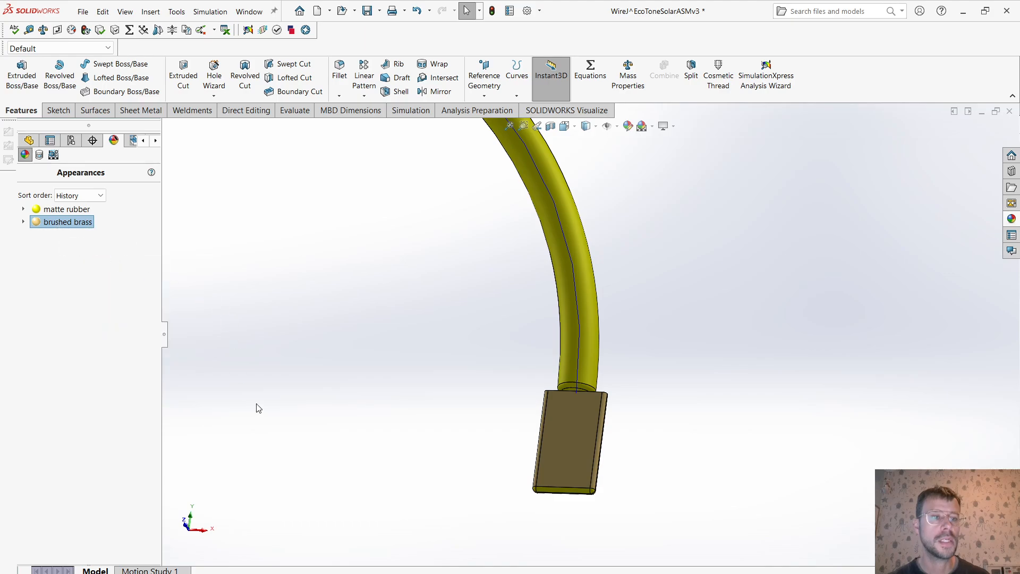
pyautogui.scroll(-6, 572, 512)
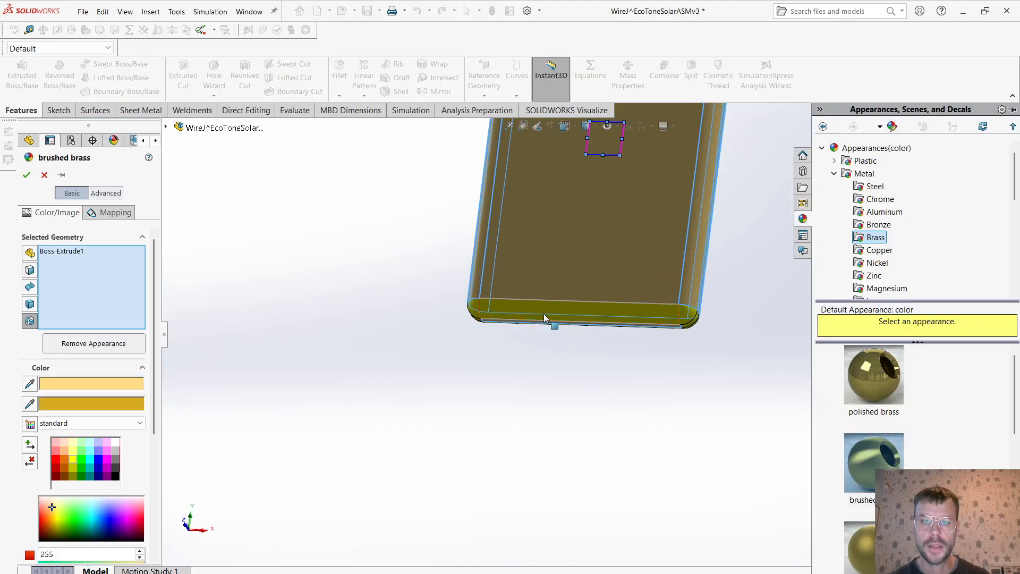
pyautogui.rightClick(543, 311)
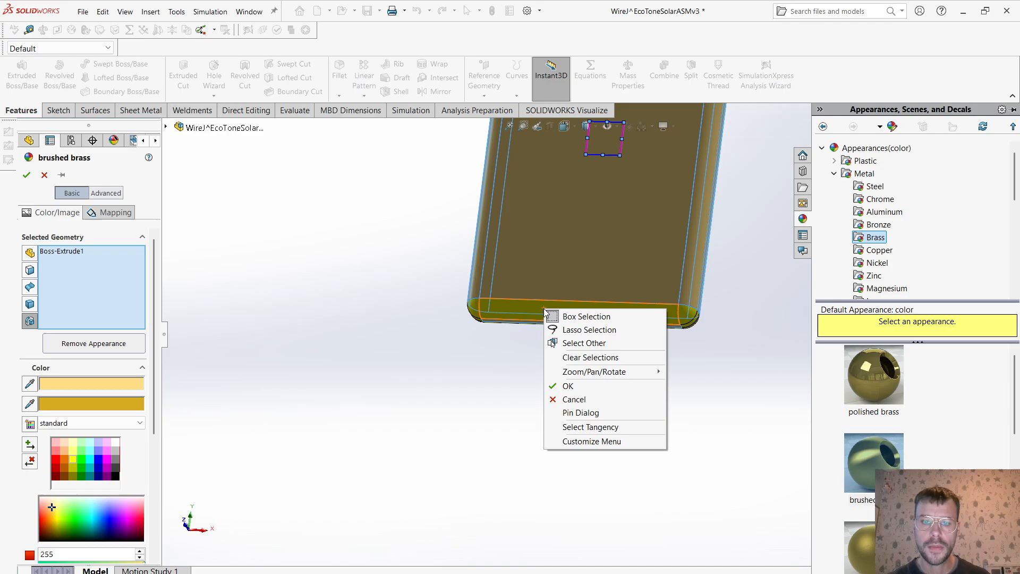
pyautogui.click(579, 428)
pyautogui.moveTo(619, 273); pyautogui.dragTo(759, 271, button='middle')
pyautogui.moveTo(401, 465); pyautogui.dragTo(448, 302, button='middle')
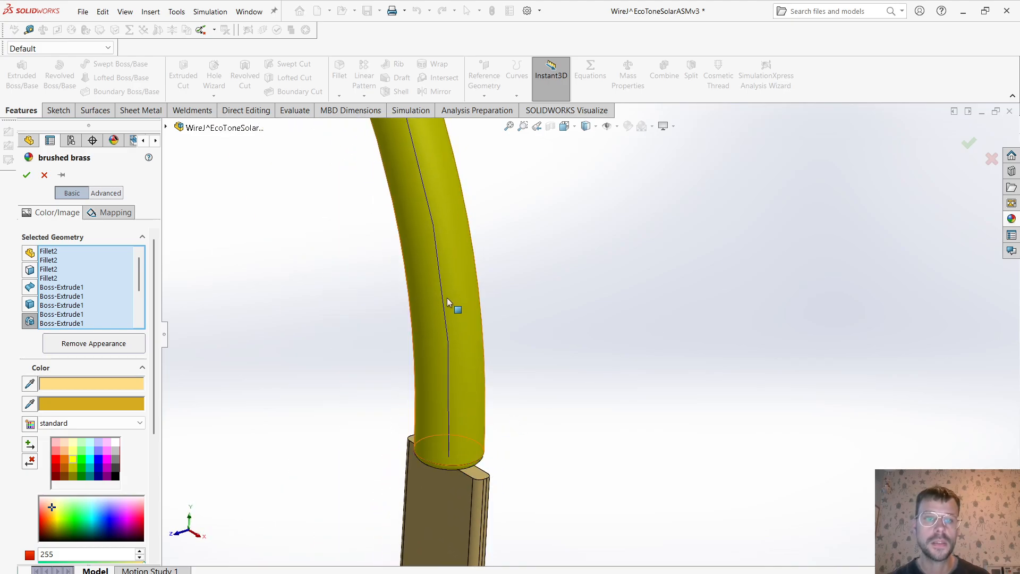
# Extend the brushed brass appearance to all tangent faces of the terminal at the wire's upper end and accept it.
pyautogui.scroll(16, 448, 302)
pyautogui.scroll(-8, 514, 252)
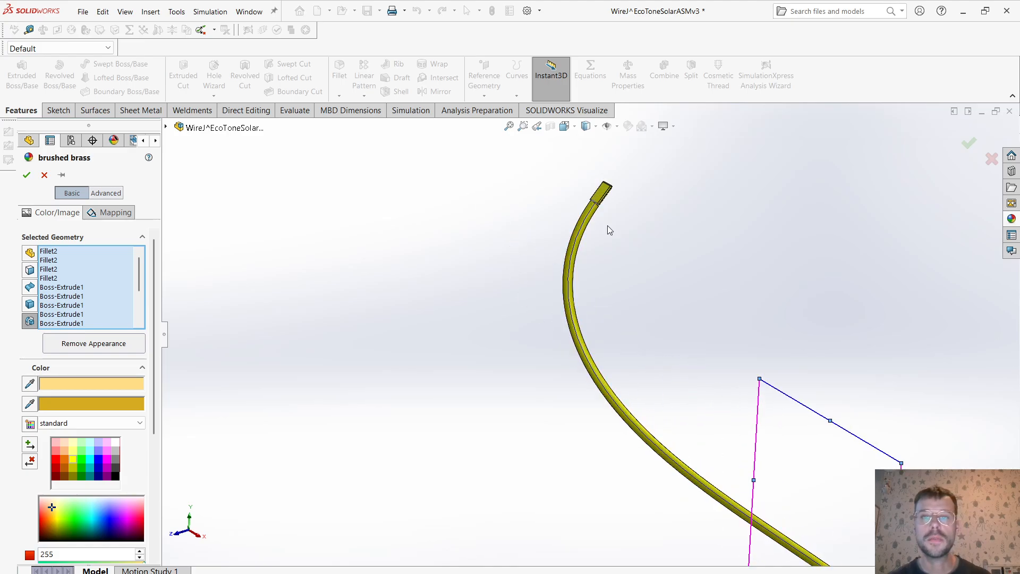
pyautogui.scroll(-6, 596, 232)
pyautogui.rightClick(536, 204)
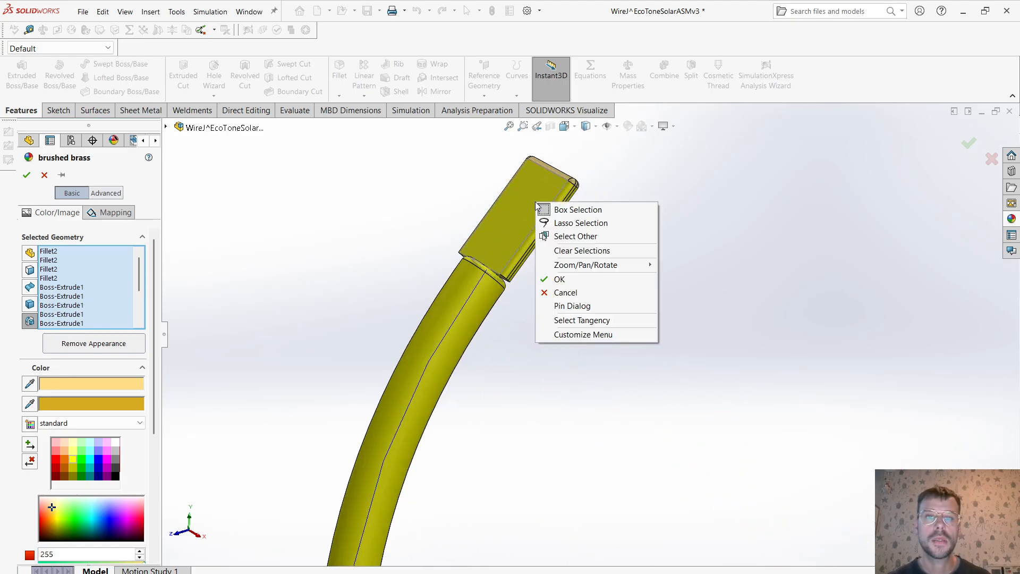
pyautogui.click(581, 320)
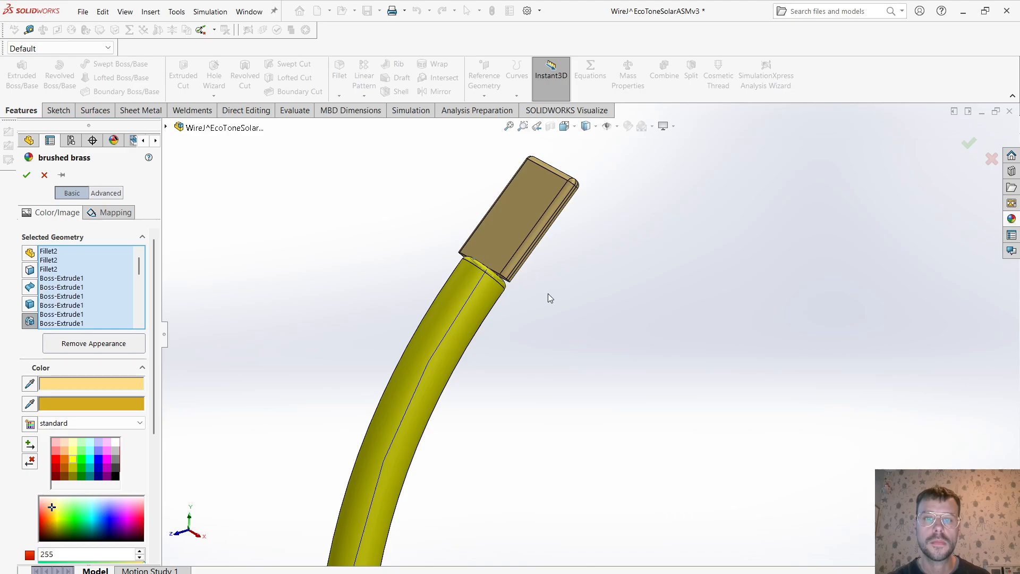
pyautogui.moveTo(548, 294)
pyautogui.mouseDown(button='middle')
pyautogui.moveTo(565, 292)
pyautogui.moveTo(546, 303)
pyautogui.mouseUp(button='middle')
pyautogui.scroll(1, 706, 156)
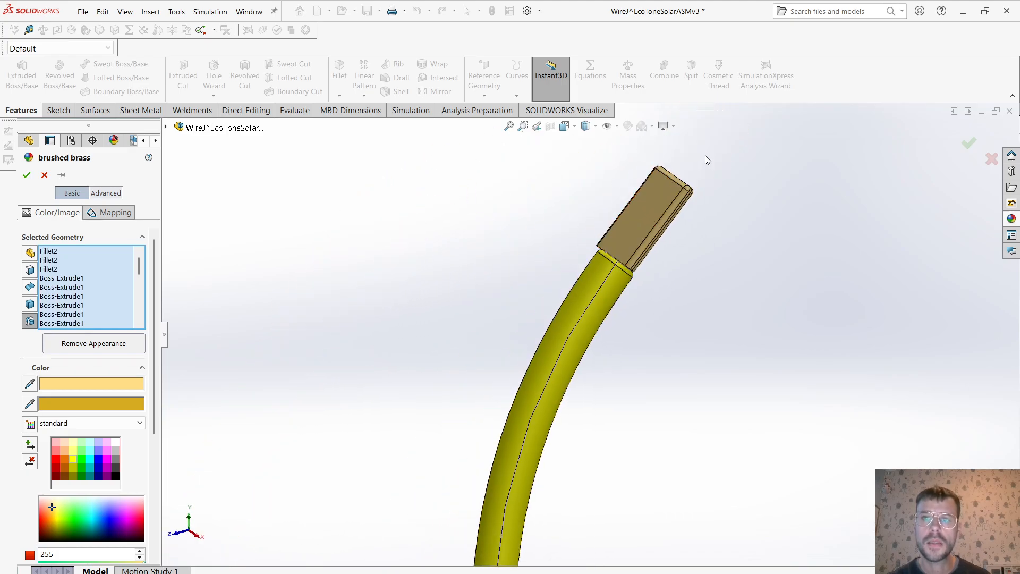
pyautogui.scroll(-3, 706, 155)
pyautogui.moveTo(651, 276); pyautogui.dragTo(614, 337, button='middle')
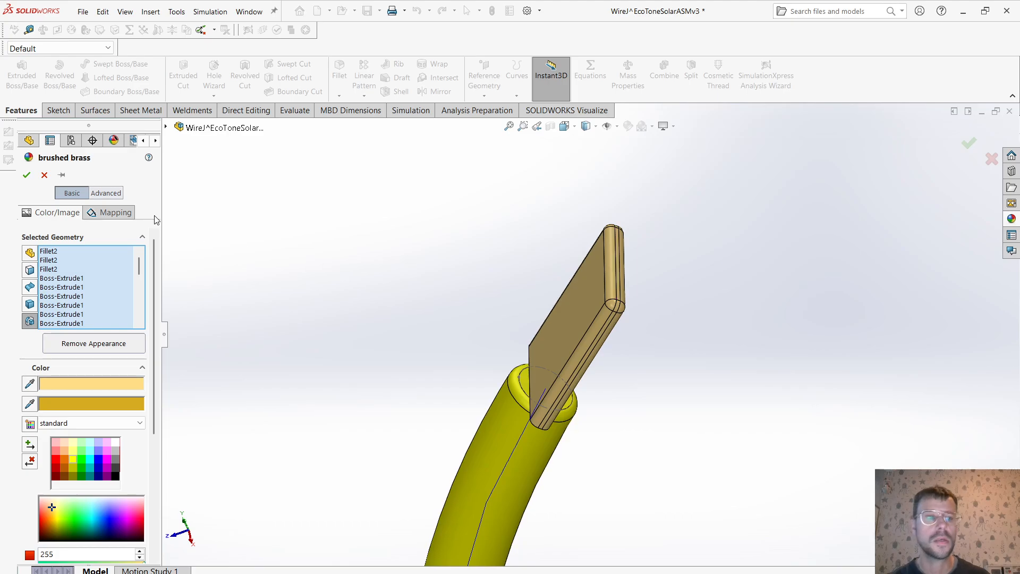
pyautogui.click(26, 175)
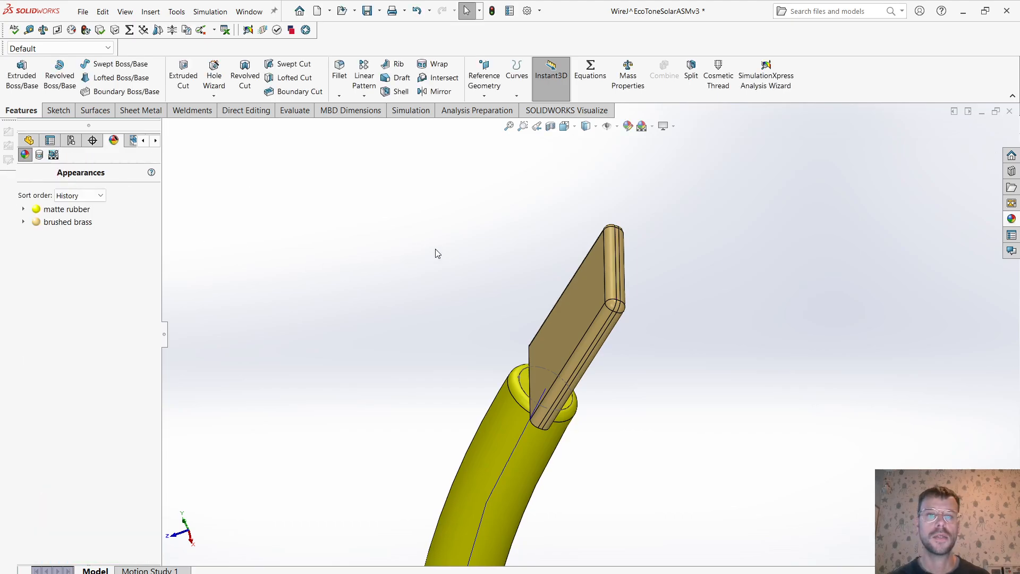
# Return to the EcoToneSolarASMv3 assembly and examine the coloured wire between the speaker and the PCB.
pyautogui.scroll(8, 372, 291)
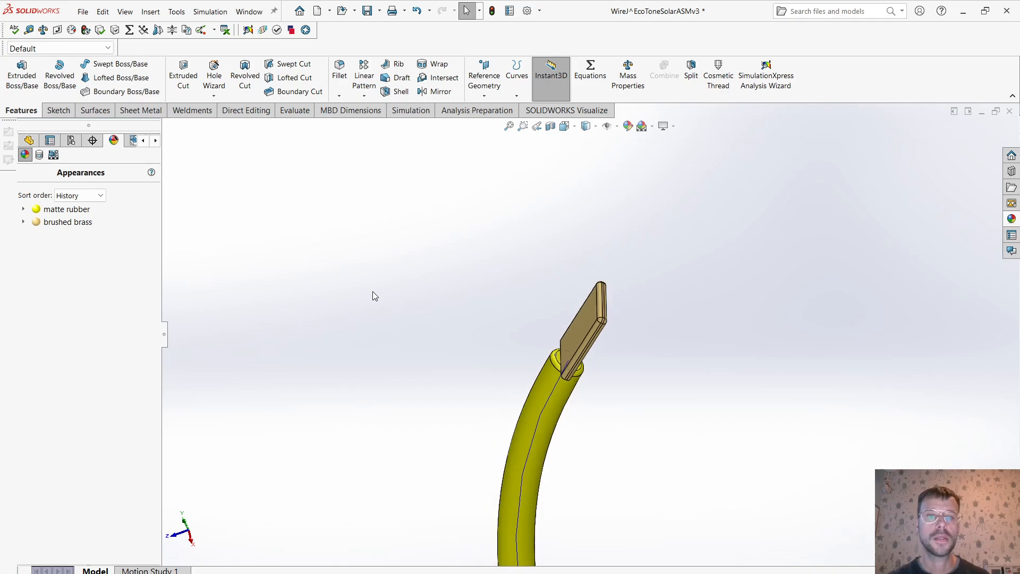
pyautogui.scroll(2, 686, 494)
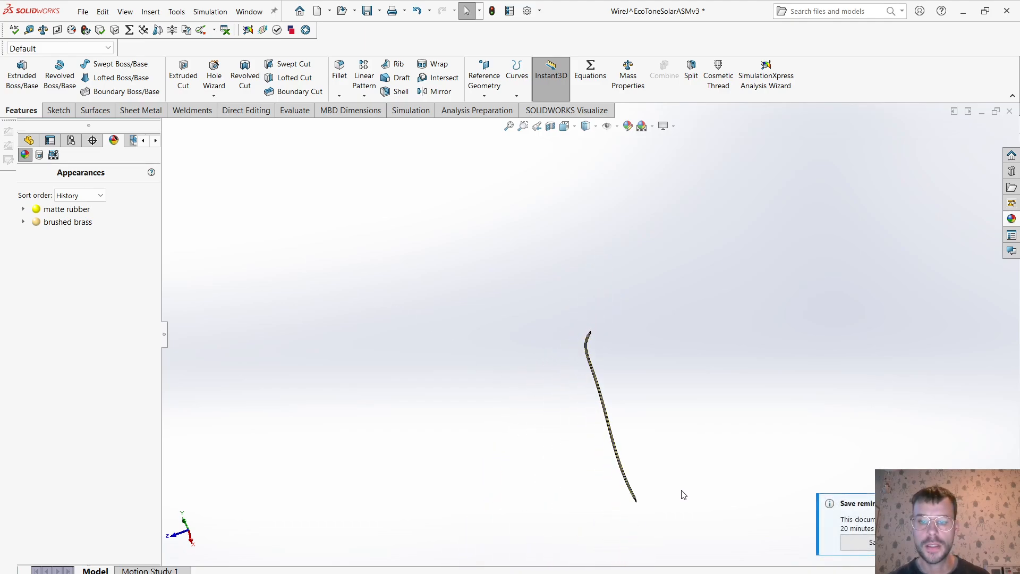
pyautogui.scroll(-3, 633, 430)
pyautogui.moveTo(633, 423); pyautogui.dragTo(675, 332, button='middle')
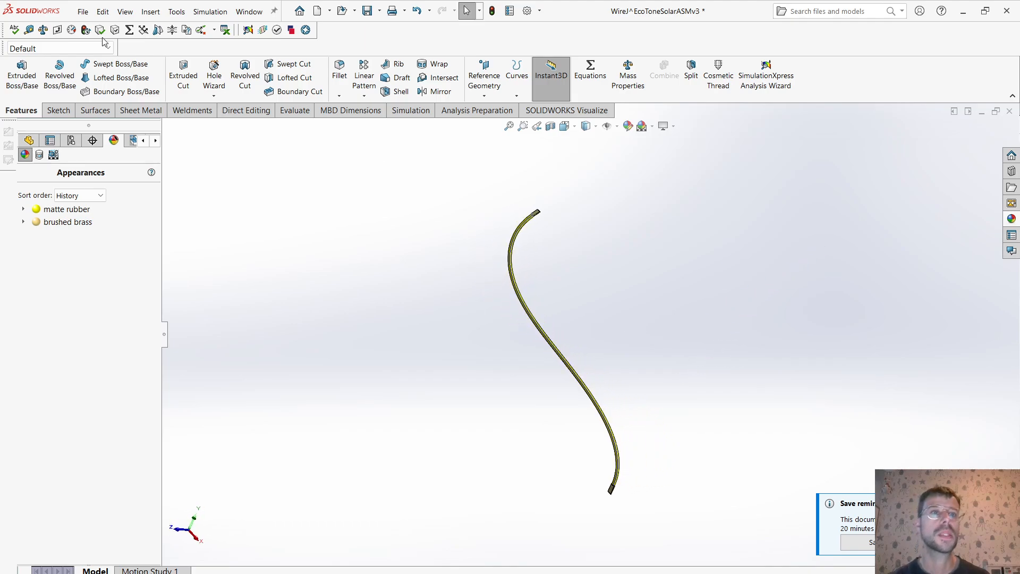
pyautogui.click(247, 13)
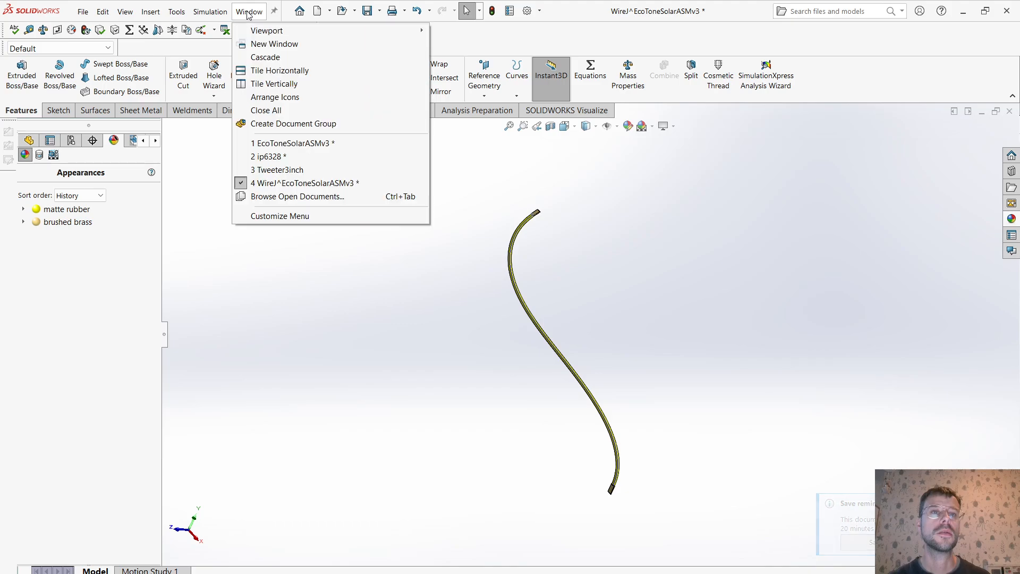
pyautogui.click(277, 144)
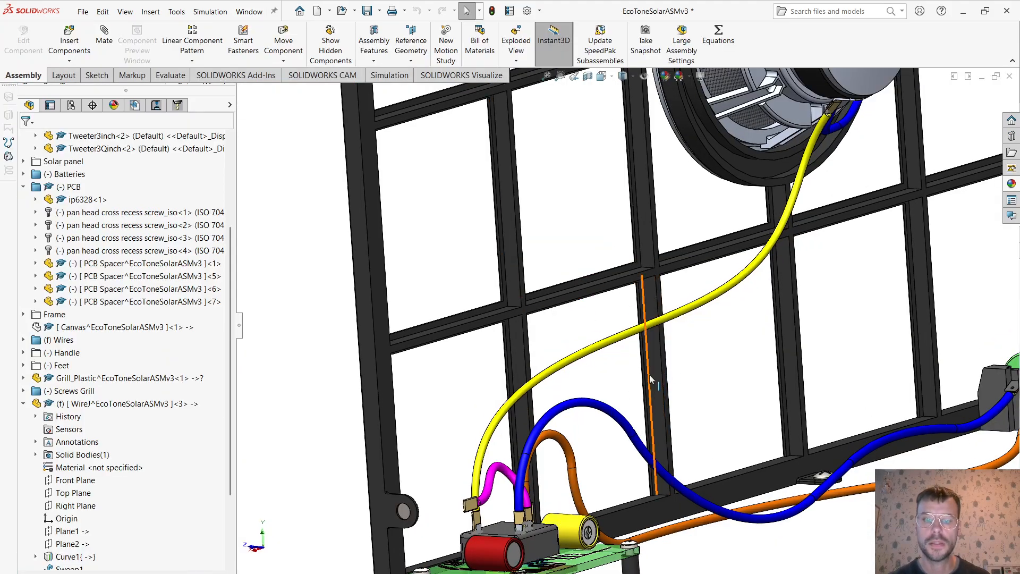
pyautogui.scroll(5, 715, 348)
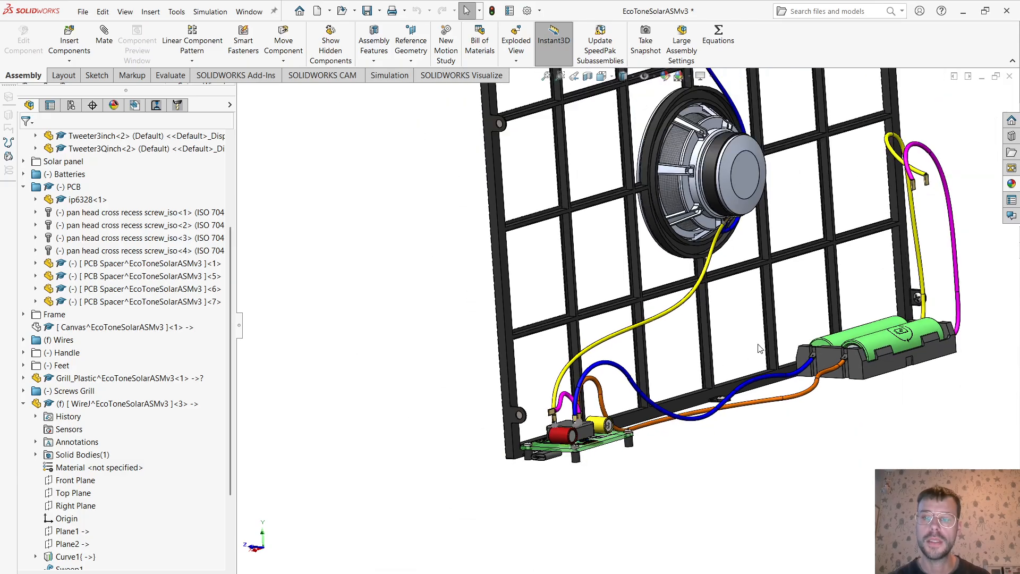
pyautogui.moveTo(766, 397); pyautogui.dragTo(812, 450, button='middle')
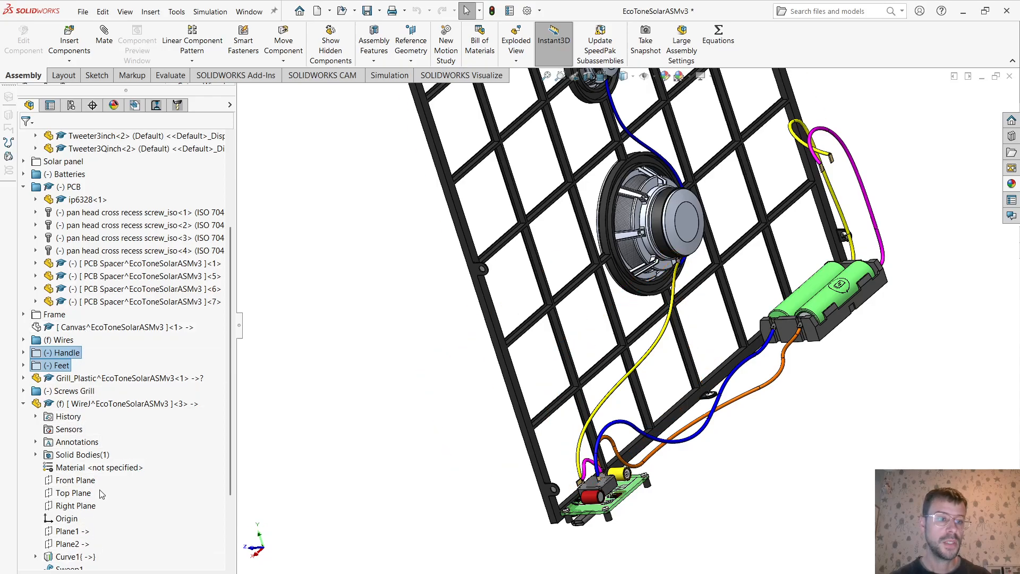
pyautogui.scroll(-3, 102, 495)
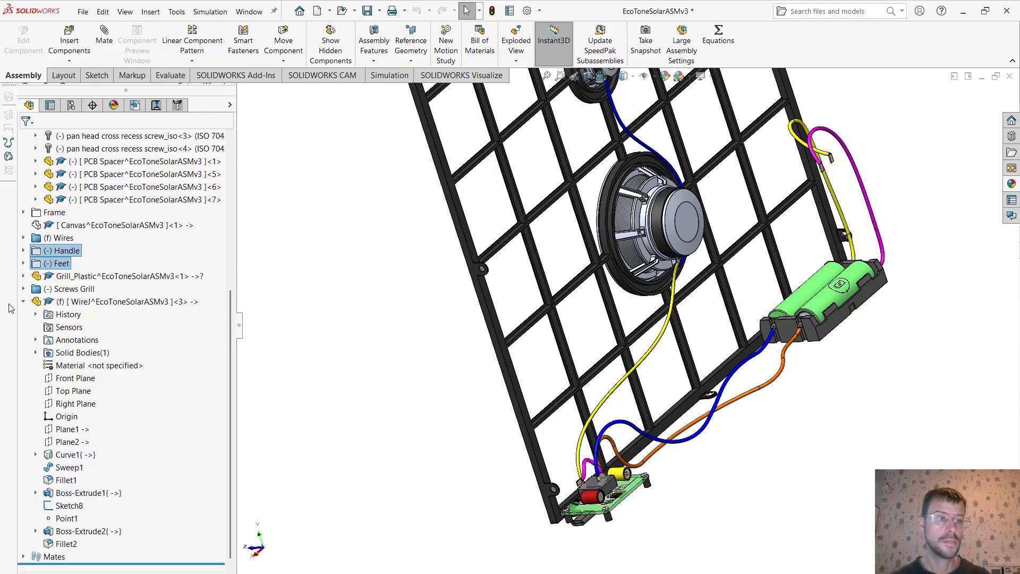
# Collapse the wire part's features and show the components in the Solar panel, Frame, Handle and Feet folders.
pyautogui.click(23, 302)
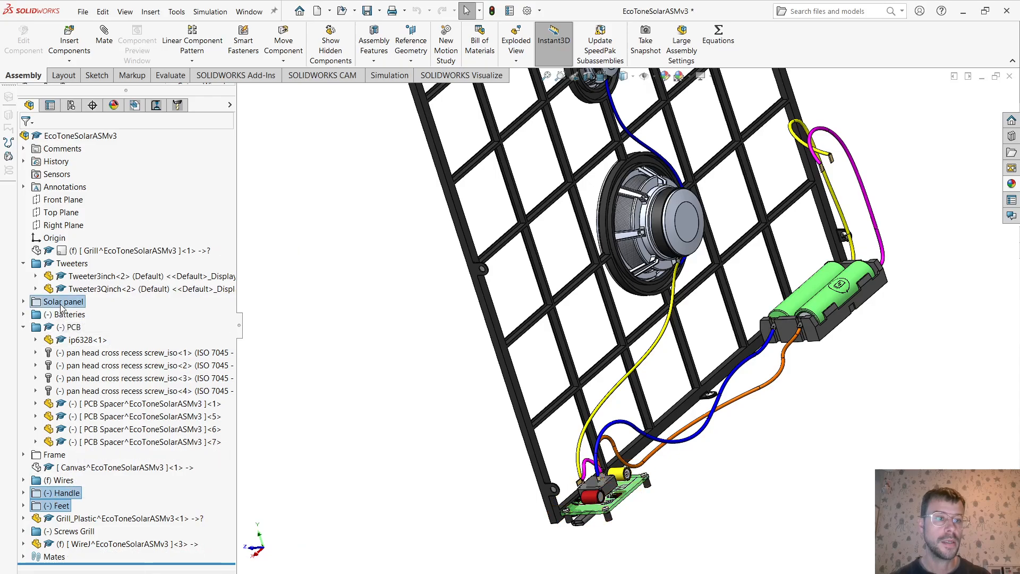
pyautogui.rightClick(53, 453)
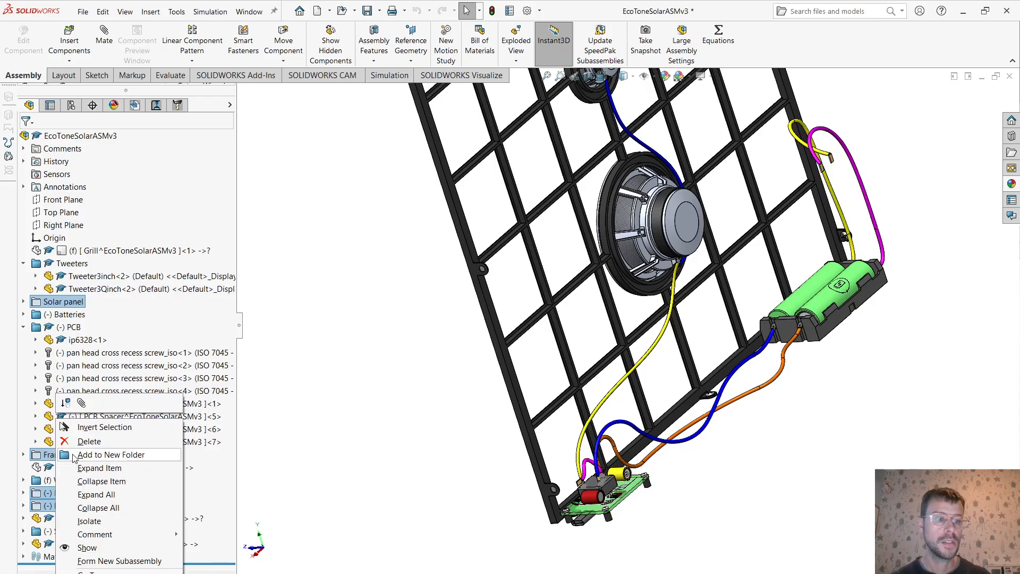
pyautogui.click(79, 546)
pyautogui.click(697, 505)
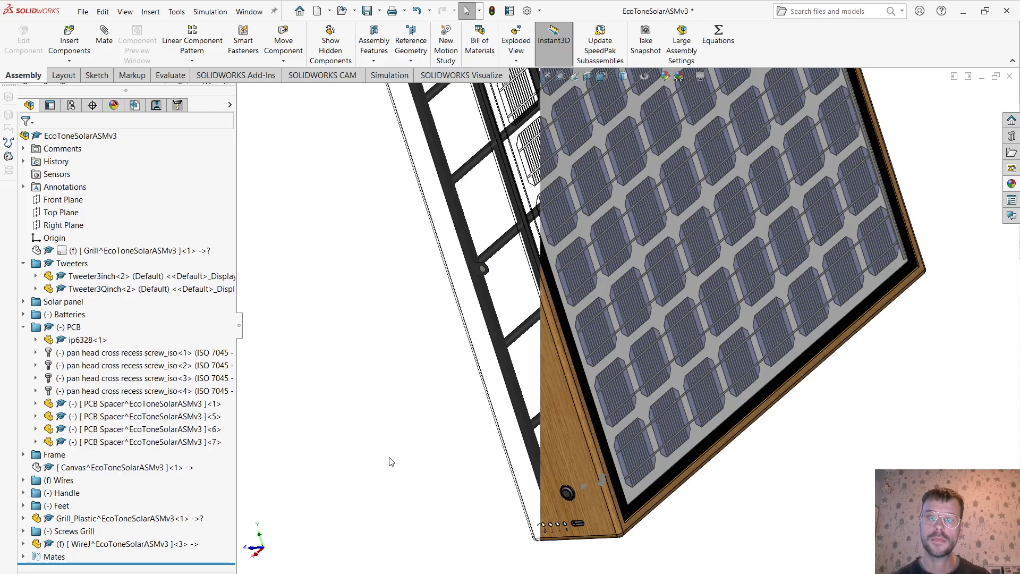
# Examine the speakers, batteries and coloured wires inside the wooden enclosure through the front grill.
pyautogui.moveTo(390, 458); pyautogui.dragTo(562, 270, button='middle')
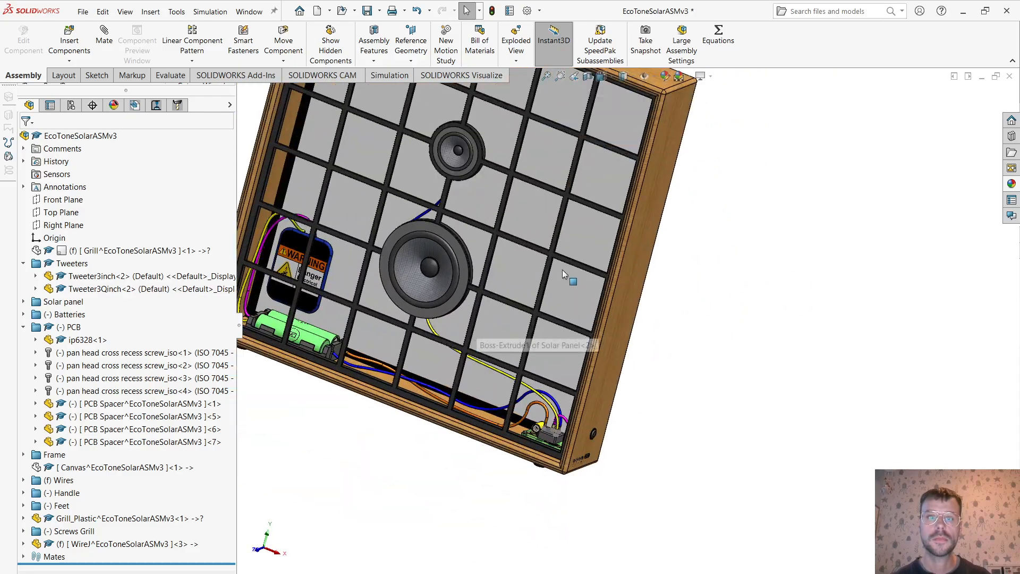
pyautogui.click(655, 77)
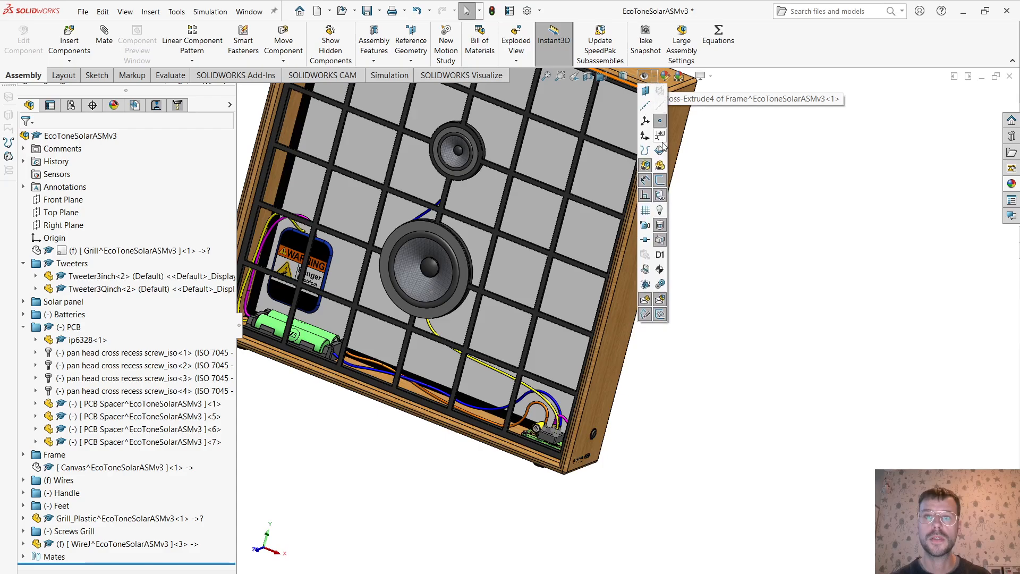
pyautogui.click(698, 430)
pyautogui.scroll(2, 444, 292)
pyautogui.scroll(-3, 444, 293)
pyautogui.scroll(-2, 537, 313)
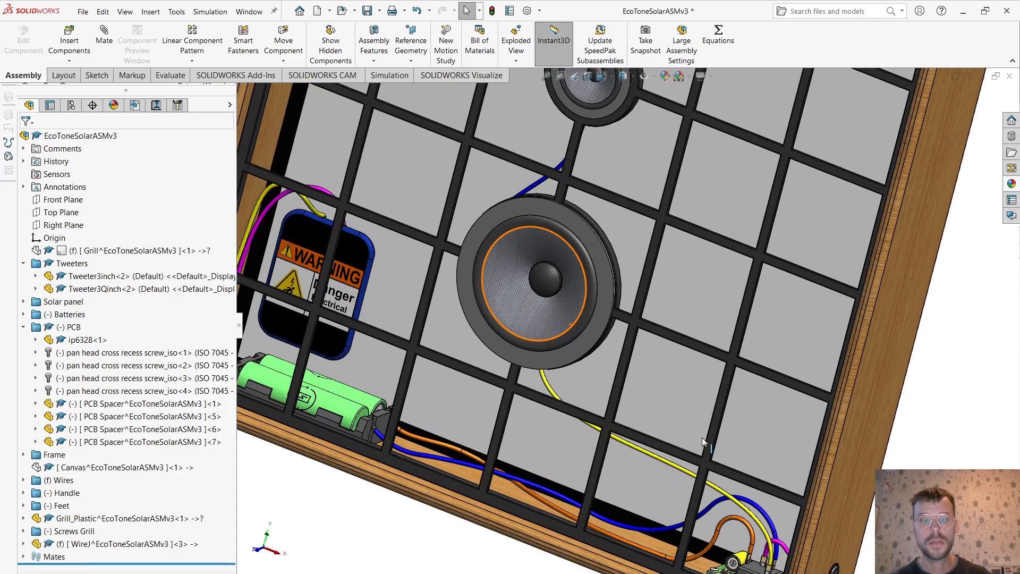
pyautogui.moveTo(702, 437); pyautogui.dragTo(649, 434, button='middle')
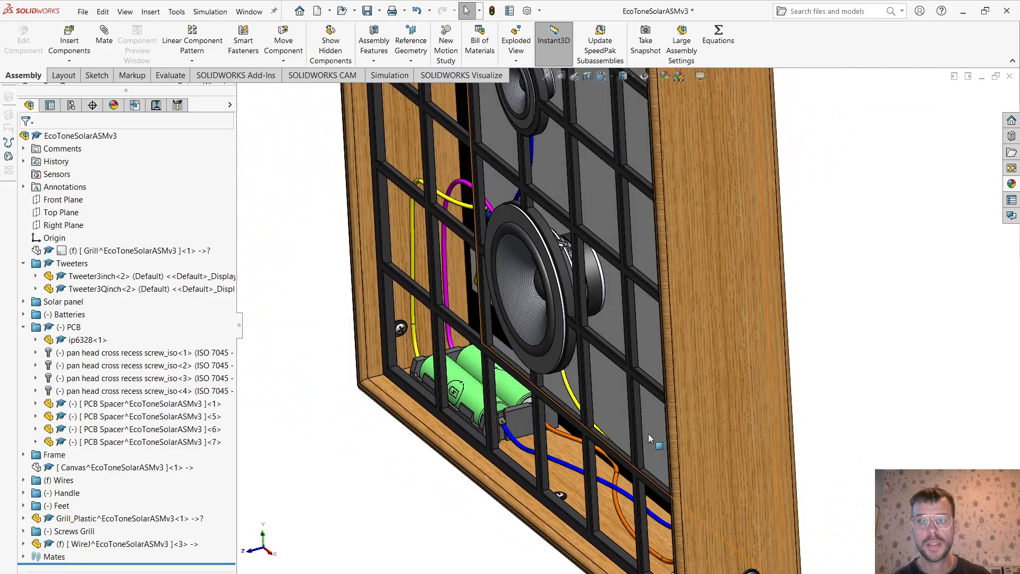
# Hide the wooden Frame component to expose the wire terminals behind the larger speaker.
pyautogui.rightClick(712, 348)
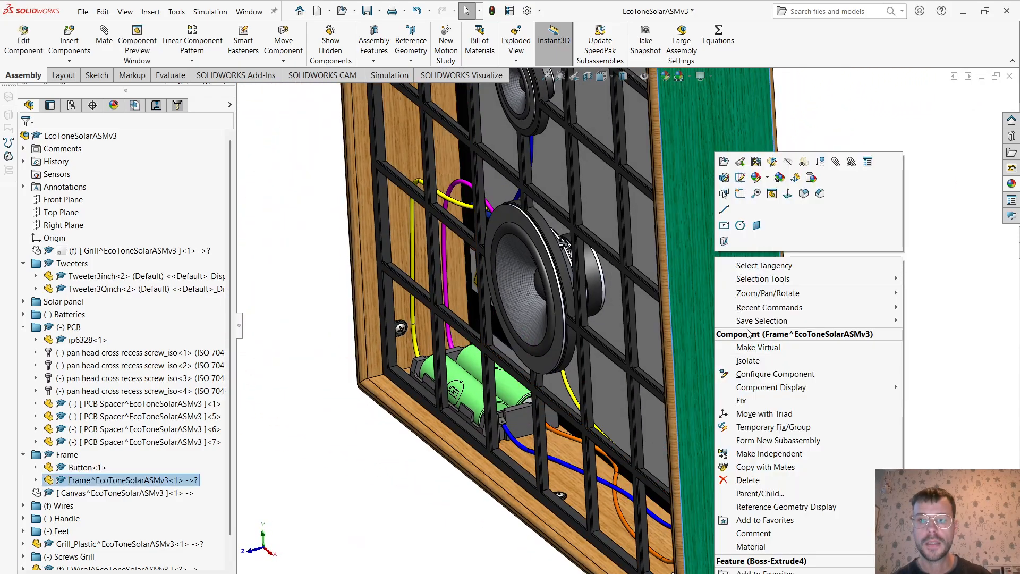
pyautogui.click(788, 167)
pyautogui.moveTo(758, 473); pyautogui.dragTo(646, 467, button='middle')
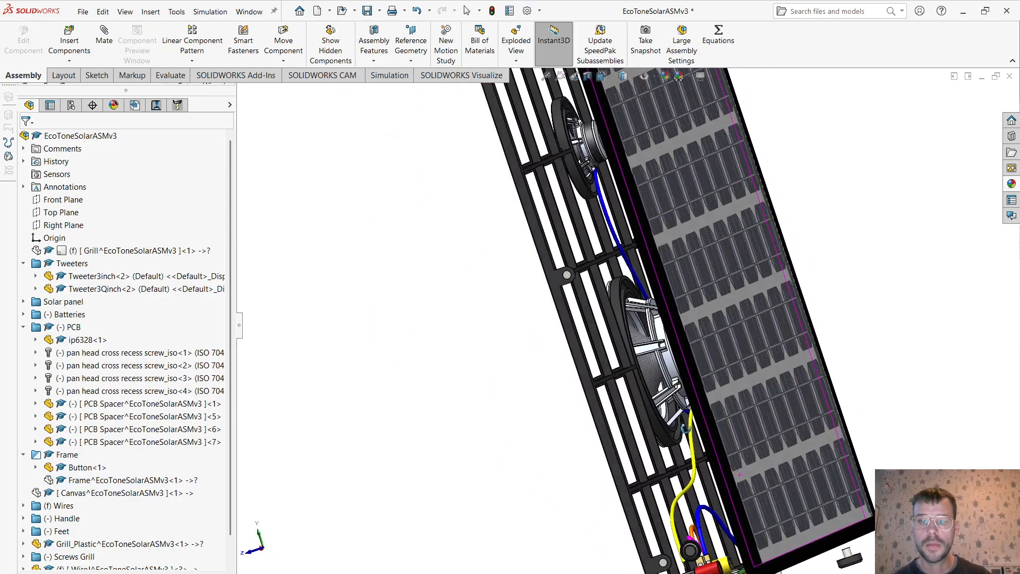
pyautogui.scroll(-10, 685, 420)
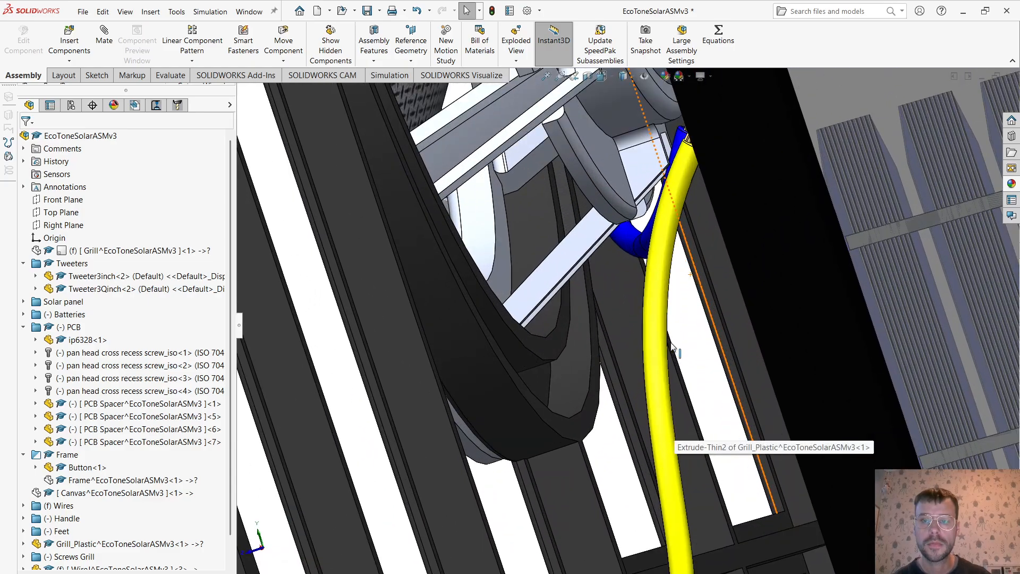
pyautogui.moveTo(673, 348)
pyautogui.mouseDown(button='middle')
pyautogui.moveTo(679, 336)
pyautogui.moveTo(694, 342)
pyautogui.moveTo(683, 355)
pyautogui.mouseUp(button='middle')
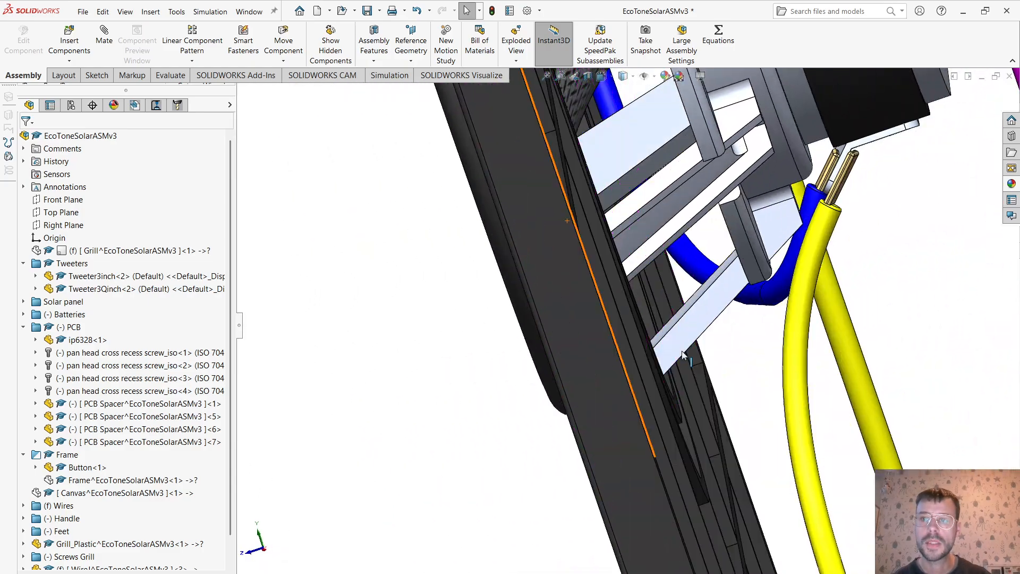
# Display the assembly shaded without edges and turn on RealView Graphics.
pyautogui.click(656, 77)
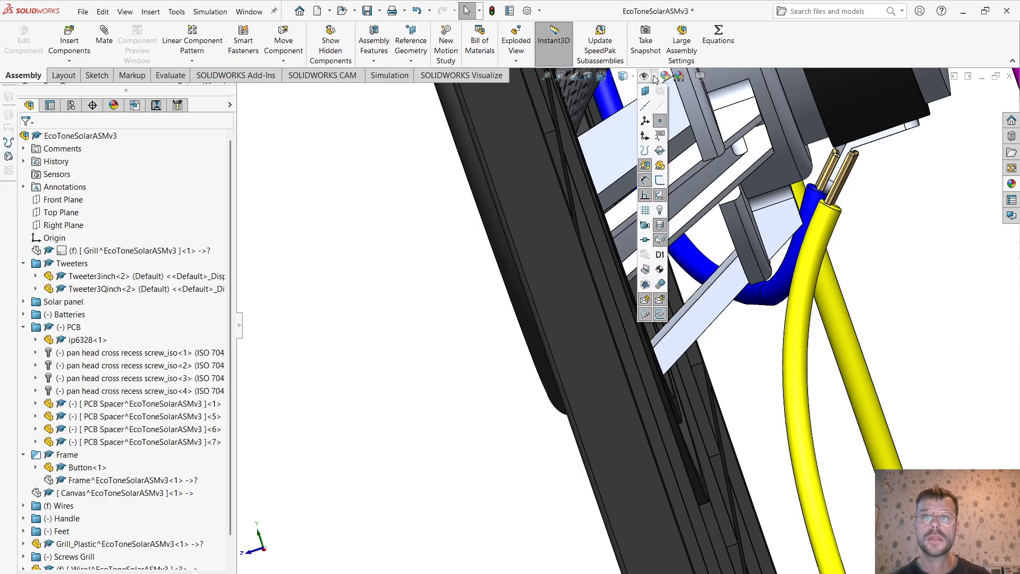
pyautogui.click(625, 104)
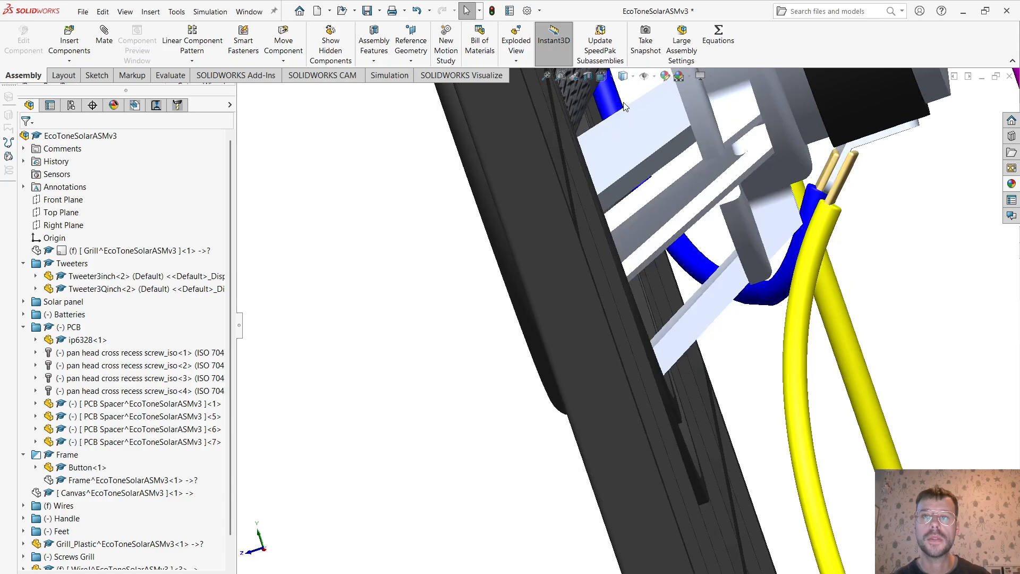
pyautogui.click(703, 77)
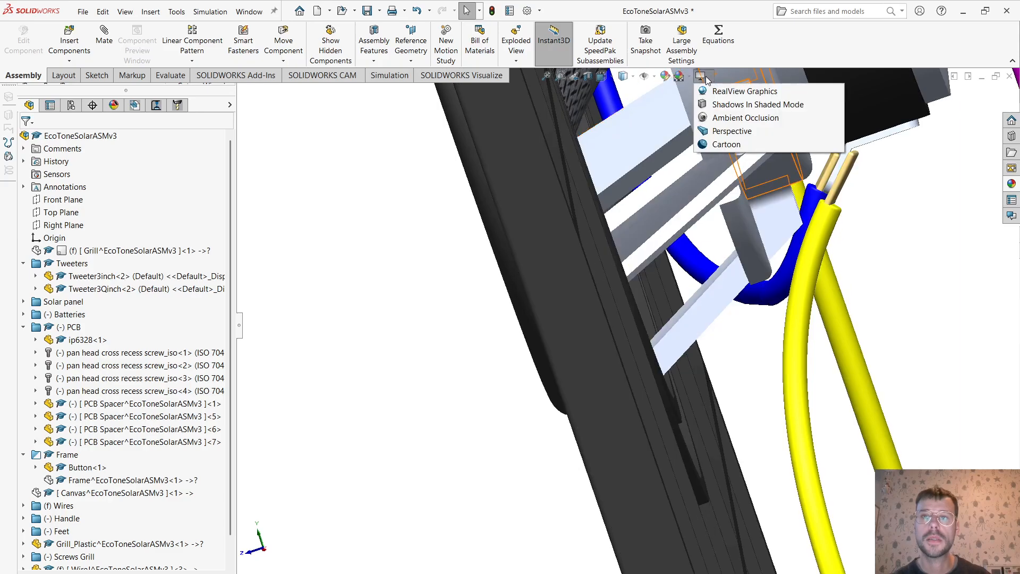
pyautogui.click(710, 91)
# Examine the brass terminals at the larger speaker and the yellow wire's run down to the PCB.
pyautogui.scroll(2, 898, 308)
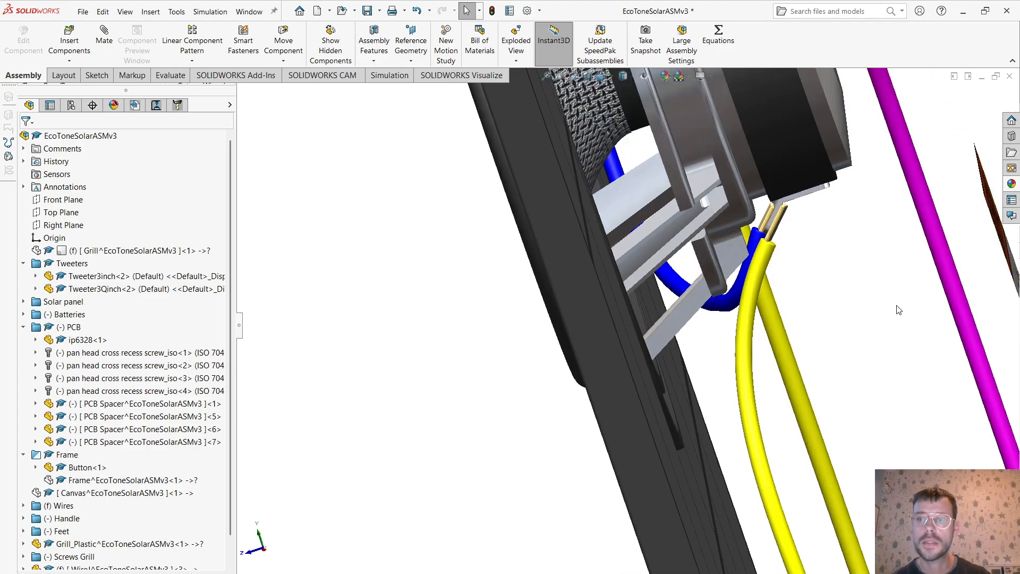
pyautogui.scroll(-2, 892, 306)
pyautogui.scroll(2, 767, 289)
pyautogui.scroll(-3, 762, 319)
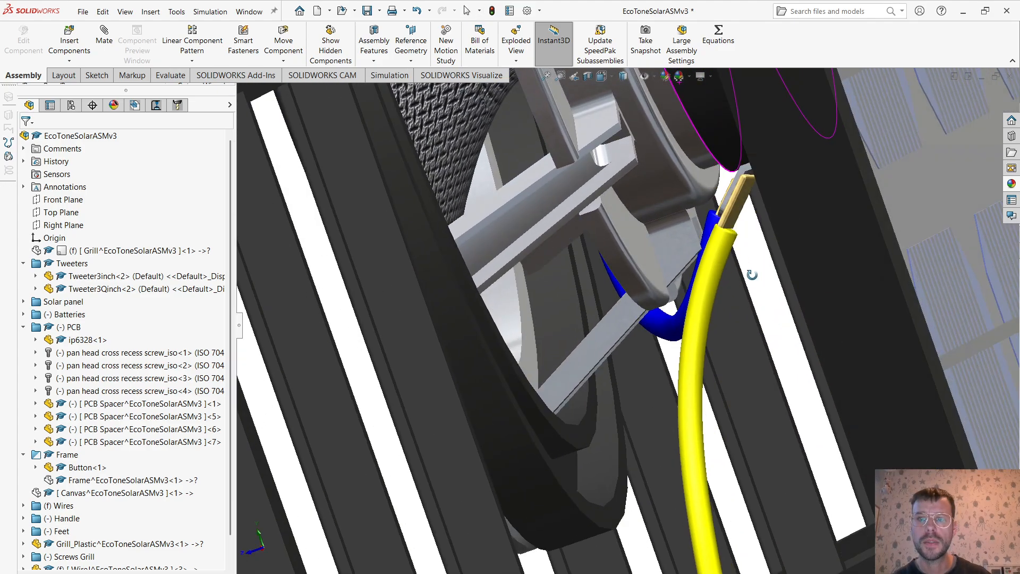
pyautogui.scroll(3, 757, 361)
pyautogui.scroll(3, 754, 379)
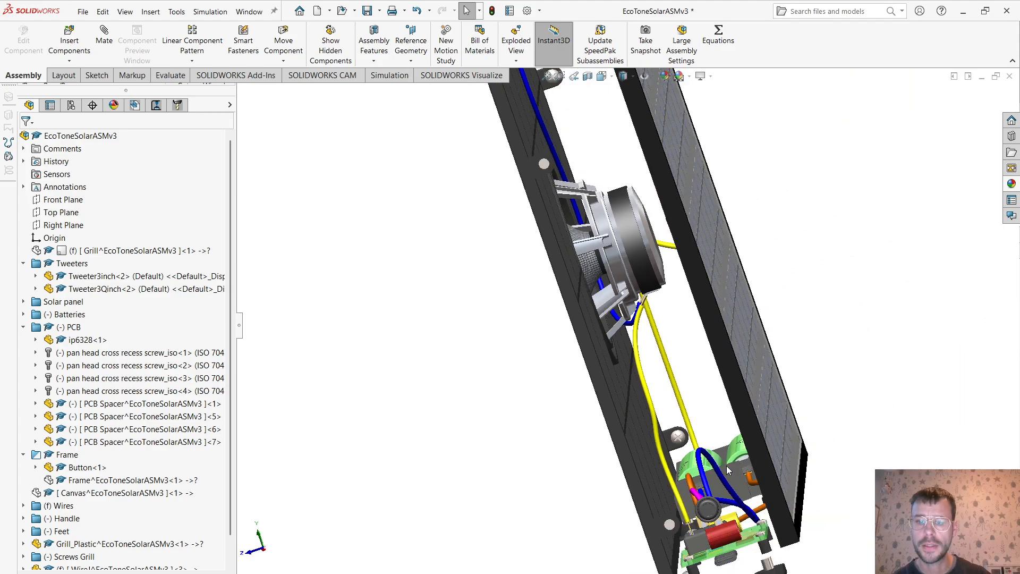
pyautogui.moveTo(693, 467); pyautogui.dragTo(660, 499, button='middle')
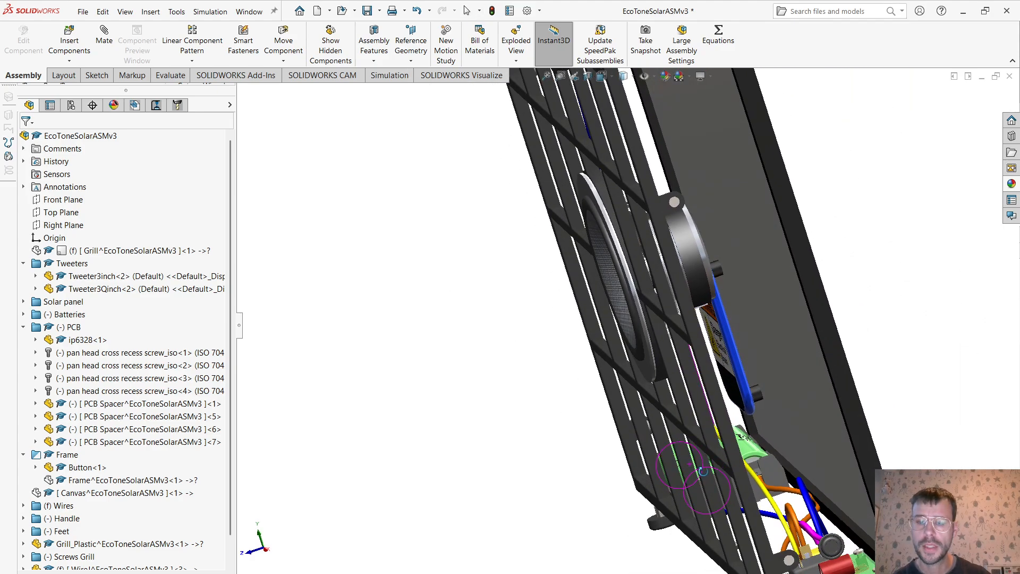